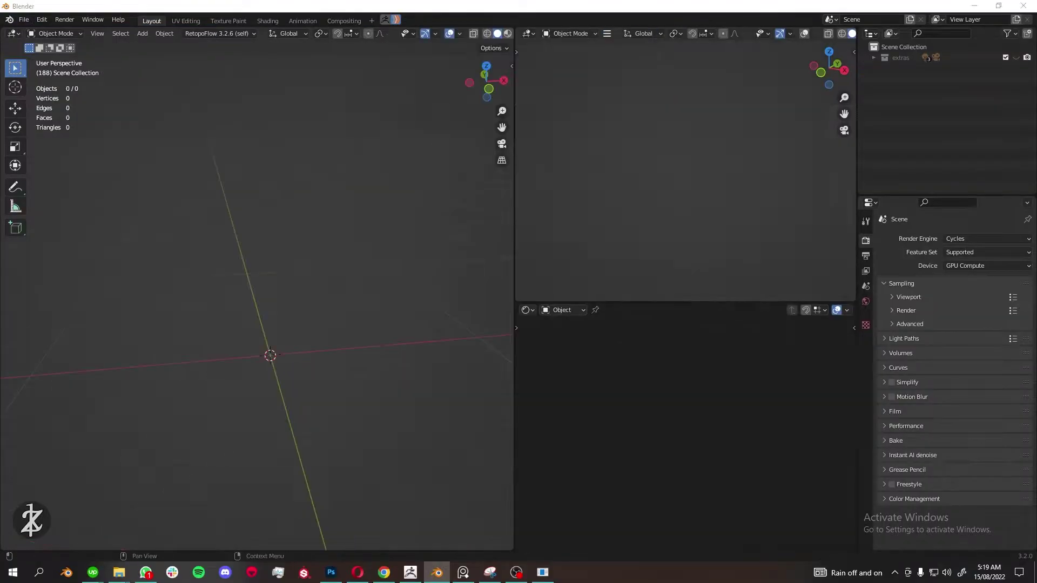
# - Import the clo flat and clo wo avatar OBJ meshes from the male character folder
pyautogui.click(23, 19)
pyautogui.moveTo(79, 171)
pyautogui.click(154, 284)
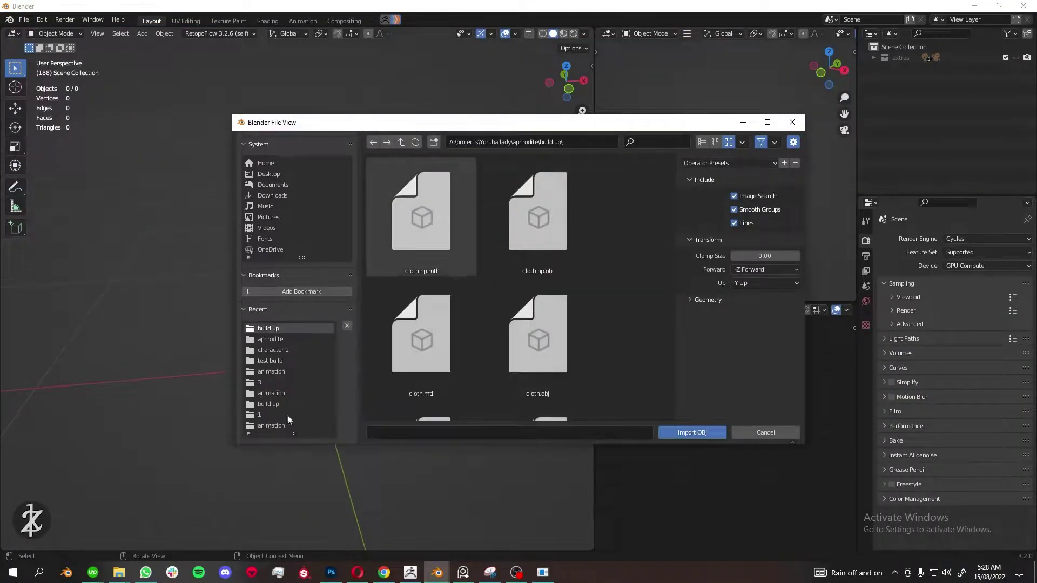
pyautogui.click(401, 141)
pyautogui.doubleClick(543, 227)
pyautogui.click(24, 19)
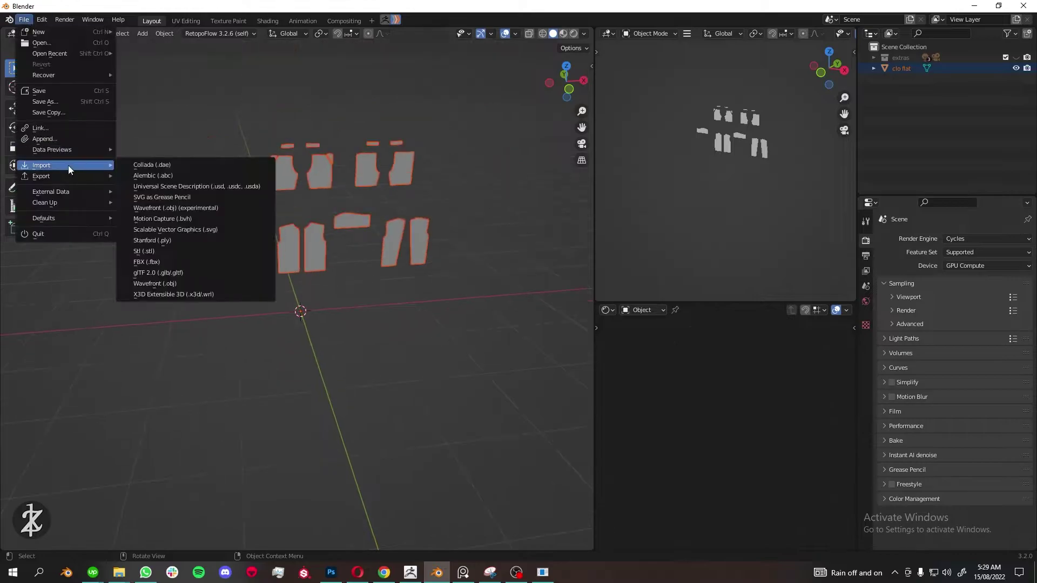
pyautogui.click(155, 284)
pyautogui.doubleClick(533, 281)
# - Import the clo w avatar OBJ and switch to front orthographic view
pyautogui.click(24, 20)
pyautogui.click(154, 283)
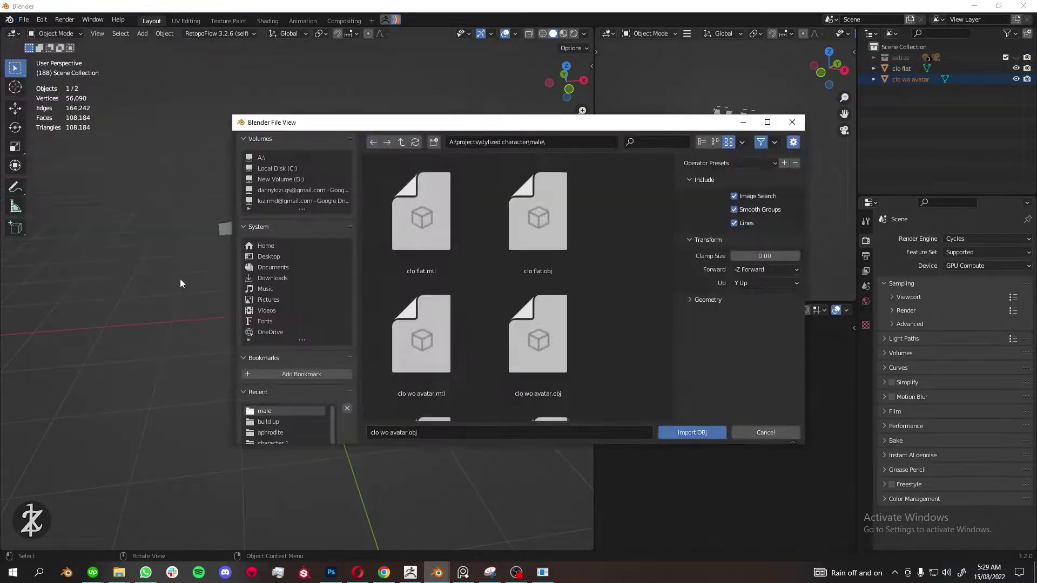
pyautogui.scroll(-2, 540, 281)
pyautogui.doubleClick(552, 300)
pyautogui.scroll(5, 386, 187)
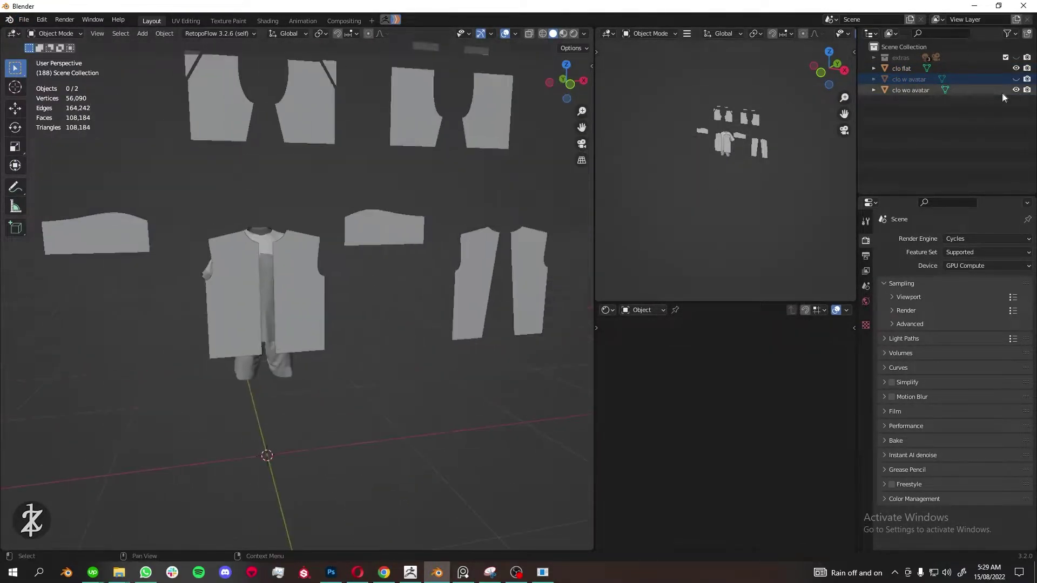
pyautogui.press('KP_1')
pyautogui.scroll(-3, 403, 289)
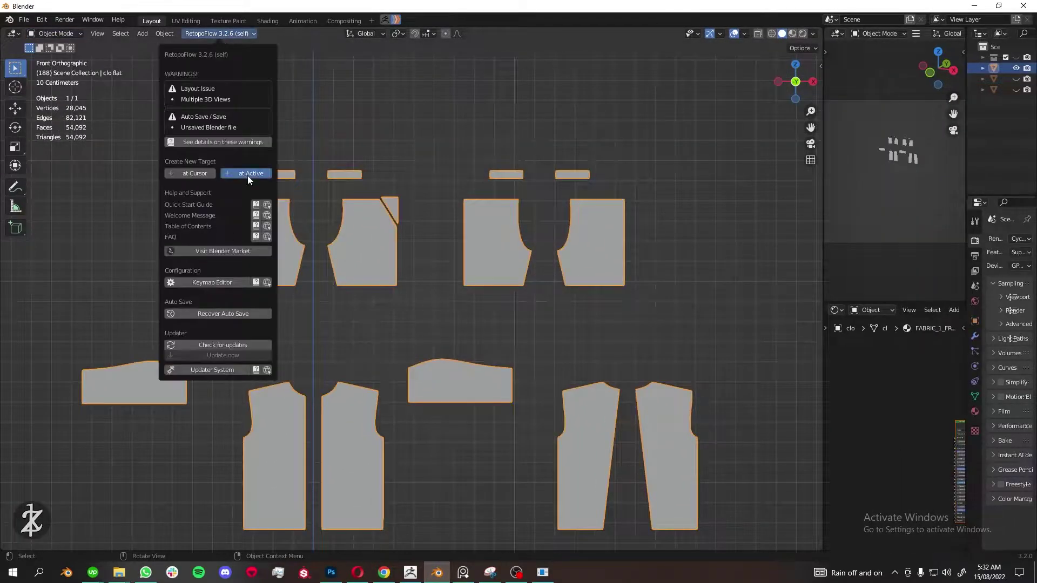
# - Start RetopoFlow on the pattern pieces and place the first two PolyPen faces
pyautogui.click(248, 176)
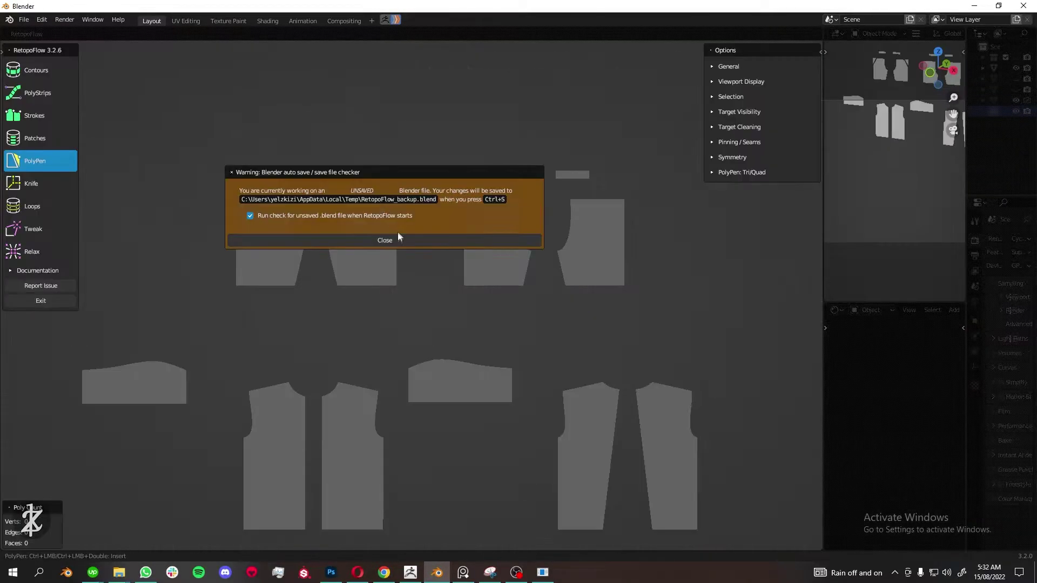
pyautogui.scroll(5, 261, 191)
pyautogui.scroll(5, 343, 164)
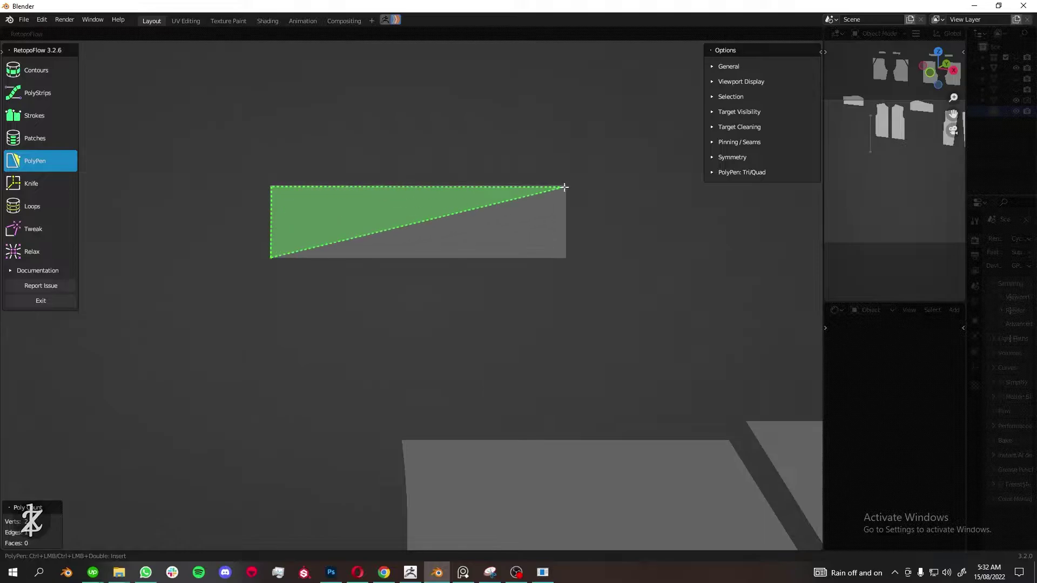
pyautogui.scroll(-3, 502, 261)
pyautogui.scroll(5, 466, 195)
pyautogui.keyDown('ctrl'); pyautogui.click(589, 387); pyautogui.keyUp('ctrl')
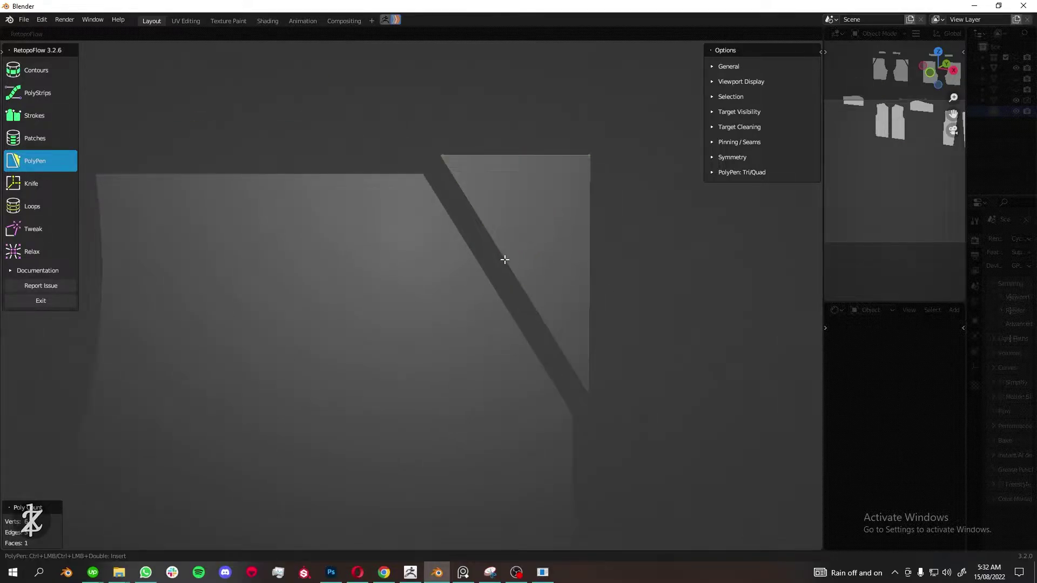
pyautogui.keyDown('ctrl'); pyautogui.click(585, 389); pyautogui.keyUp('ctrl')
pyautogui.scroll(3, 380, 338)
pyautogui.scroll(3, 299, 318)
pyautogui.scroll(2, 299, 317)
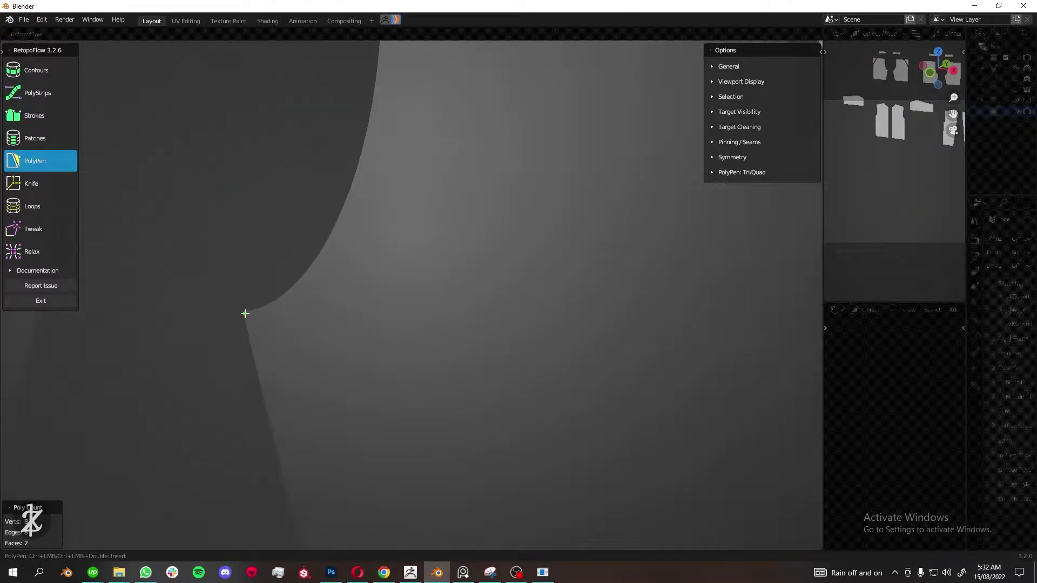
# - Build a strip of quad faces along the curved edge up to the piece's top
pyautogui.keyDown('ctrl'); pyautogui.click(348, 366); pyautogui.keyUp('ctrl')
pyautogui.keyDown('ctrl'); pyautogui.click(355, 185); pyautogui.keyUp('ctrl')
pyautogui.keyDown('shift'); pyautogui.moveTo(452, 162); pyautogui.dragTo(452, 326, button='middle'); pyautogui.keyUp('shift')
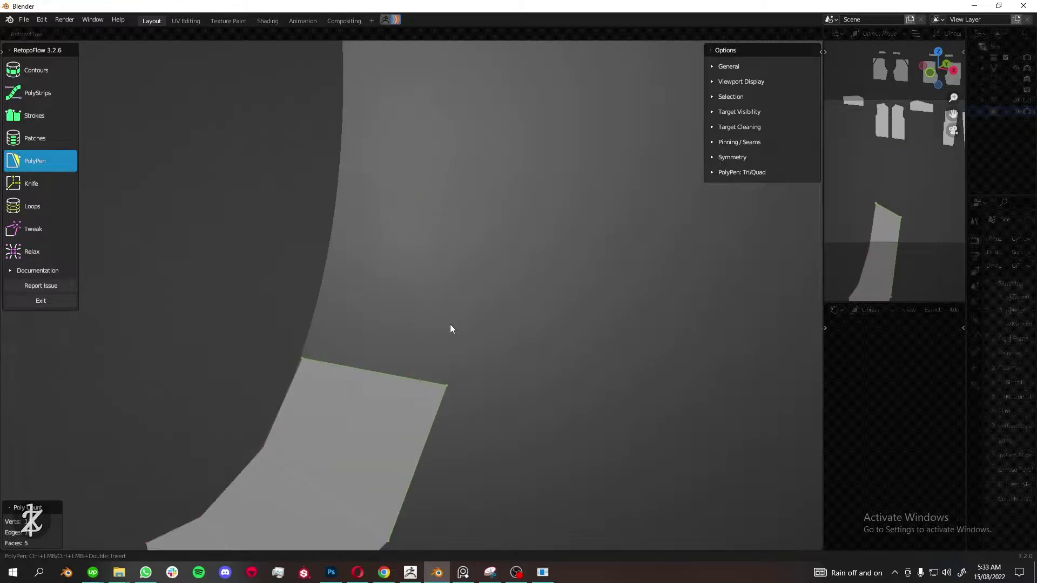
pyautogui.keyDown('ctrl'); pyautogui.click(306, 341); pyautogui.keyUp('ctrl')
pyautogui.keyDown('ctrl'); pyautogui.click(428, 347); pyautogui.keyUp('ctrl')
pyautogui.keyDown('ctrl'); pyautogui.click(440, 220); pyautogui.keyUp('ctrl')
pyautogui.keyDown('shift'); pyautogui.moveTo(440, 220); pyautogui.dragTo(440, 301, button='middle'); pyautogui.keyUp('shift')
pyautogui.keyDown('ctrl'); pyautogui.click(315, 216); pyautogui.keyUp('ctrl')
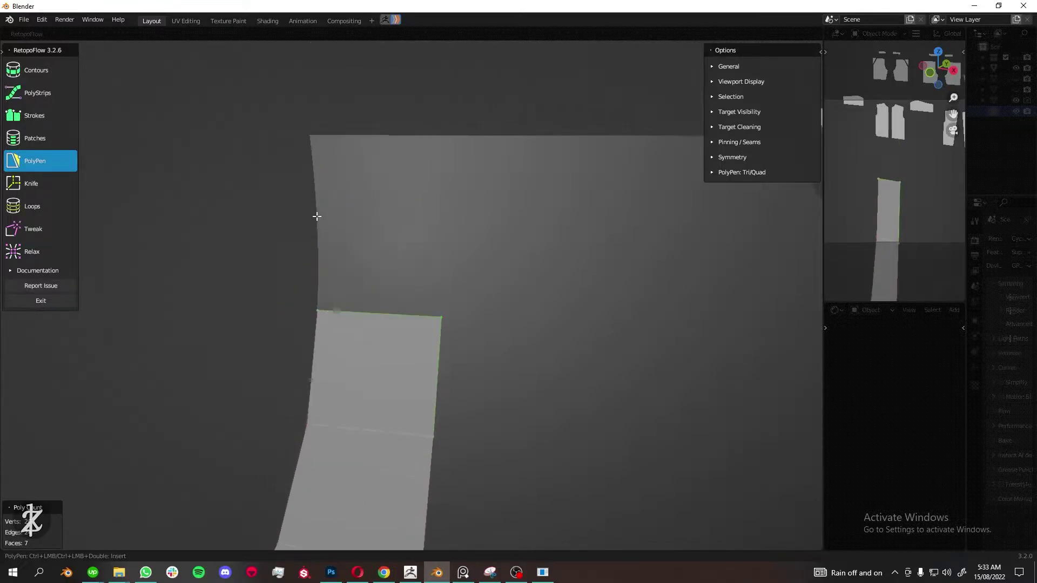
pyautogui.keyDown('ctrl'); pyautogui.click(438, 218); pyautogui.keyUp('ctrl')
pyautogui.keyDown('ctrl'); pyautogui.click(310, 134); pyautogui.keyUp('ctrl')
# - Add quad faces across the top row, middle row and right edge of the piece
pyautogui.scroll(2, 463, 231)
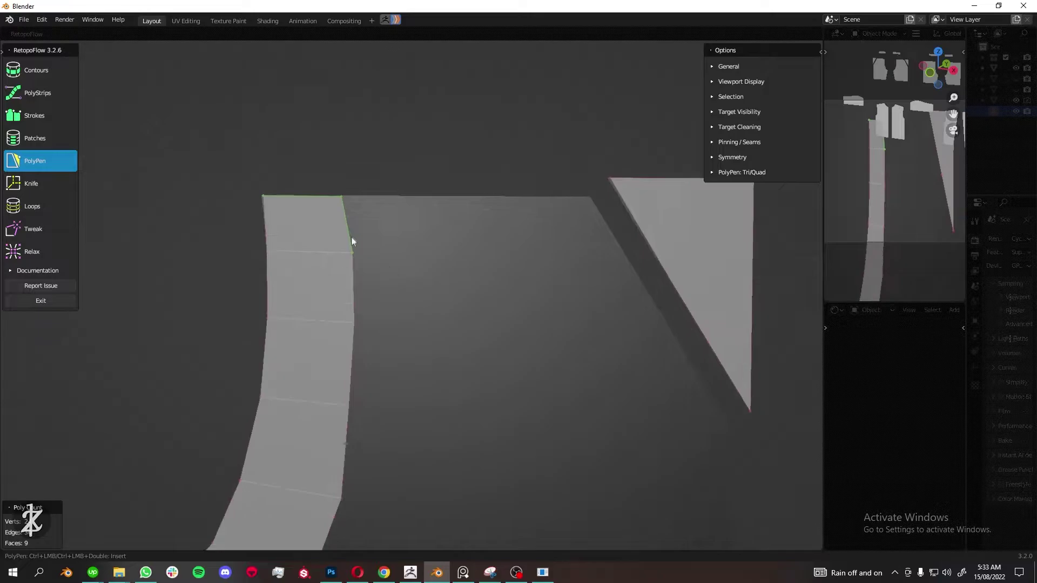
pyautogui.keyDown('ctrl'); pyautogui.click(485, 201); pyautogui.keyUp('ctrl')
pyautogui.keyDown('ctrl'); pyautogui.click(609, 290); pyautogui.keyUp('ctrl')
pyautogui.keyDown('ctrl'); pyautogui.click(308, 301); pyautogui.keyUp('ctrl')
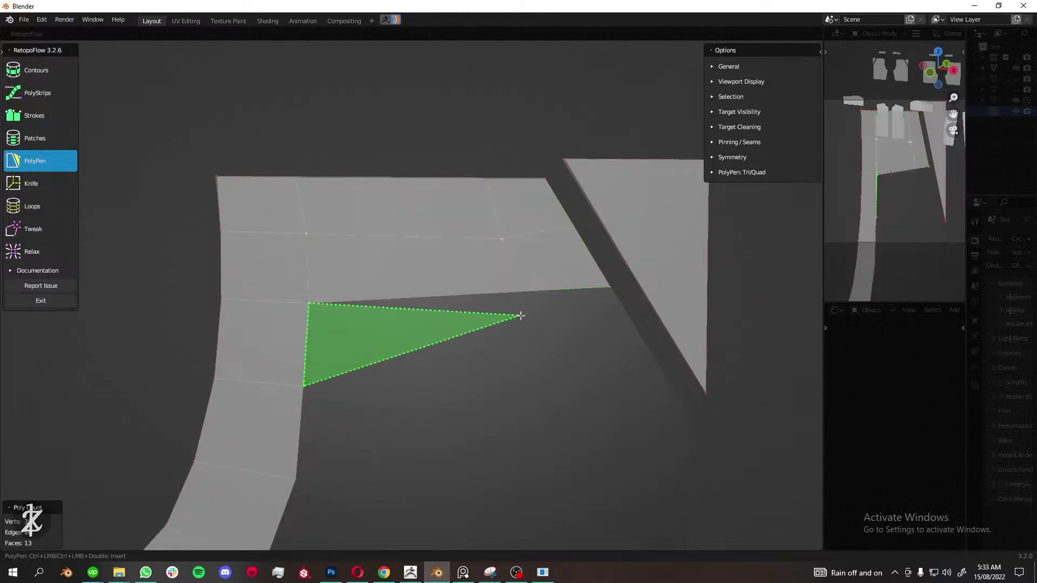
pyautogui.keyDown('ctrl'); pyautogui.click(540, 292); pyautogui.keyUp('ctrl')
pyautogui.keyDown('ctrl'); pyautogui.click(596, 361); pyautogui.keyUp('ctrl')
pyautogui.keyDown('shift'); pyautogui.moveTo(596, 361); pyautogui.dragTo(611, 248, button='middle'); pyautogui.keyUp('shift')
pyautogui.keyDown('ctrl'); pyautogui.click(649, 336); pyautogui.keyUp('ctrl')
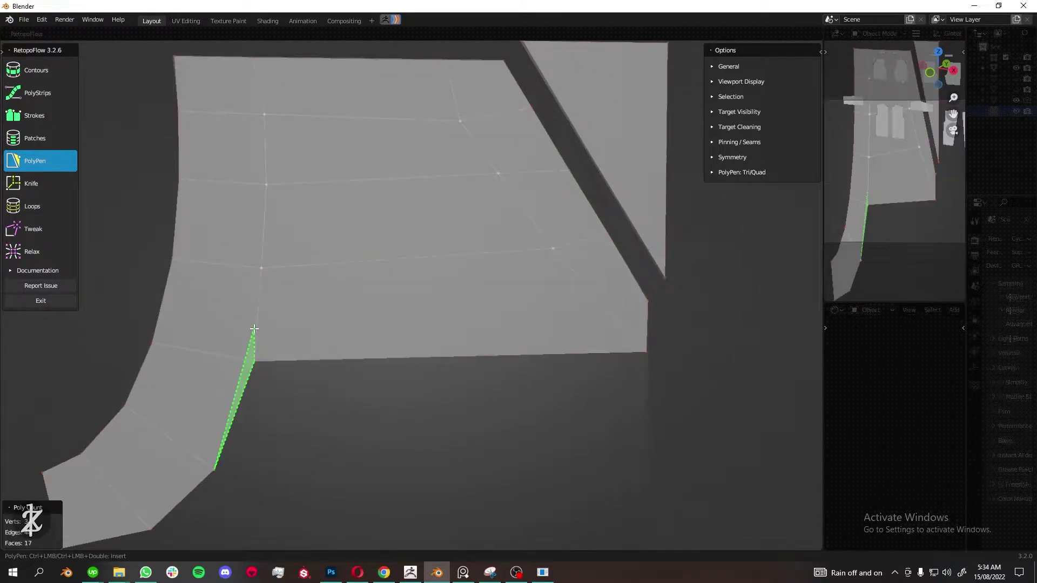
pyautogui.scroll(-2, 539, 290)
# - On the other pattern piece, fill the lower gap and rectangular strip with quads
pyautogui.keyDown('shift'); pyautogui.moveTo(539, 290); pyautogui.dragTo(378, 260, button='middle'); pyautogui.keyUp('shift')
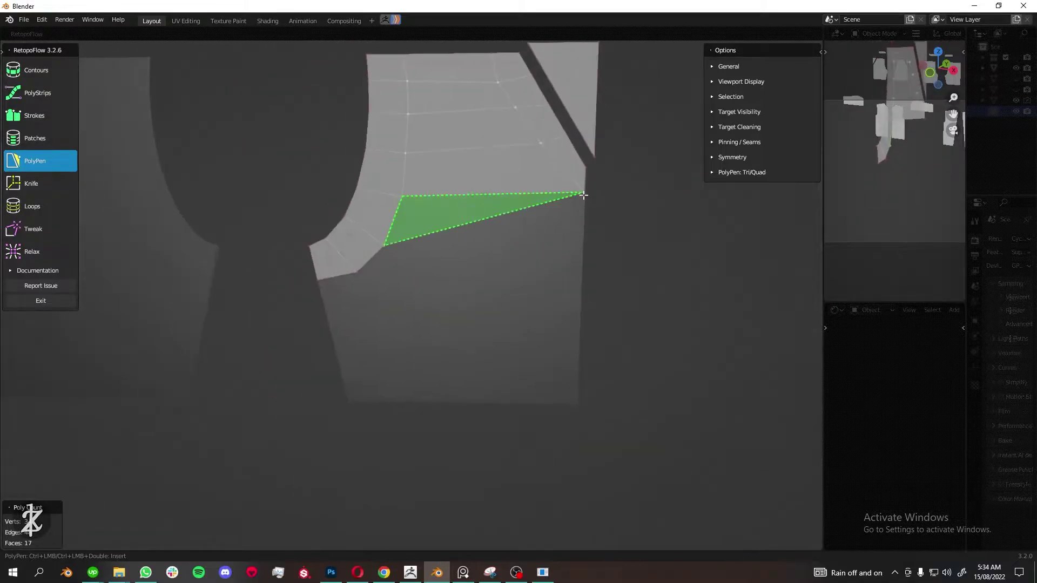
pyautogui.keyDown('ctrl'); pyautogui.click(369, 270); pyautogui.keyUp('ctrl')
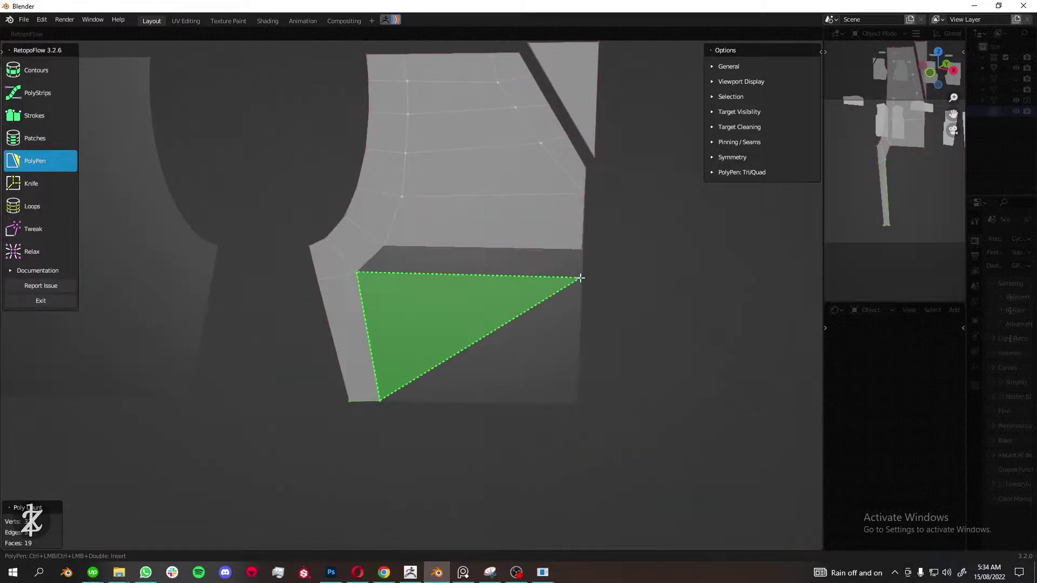
pyautogui.keyDown('ctrl'); pyautogui.click(578, 402); pyautogui.keyUp('ctrl')
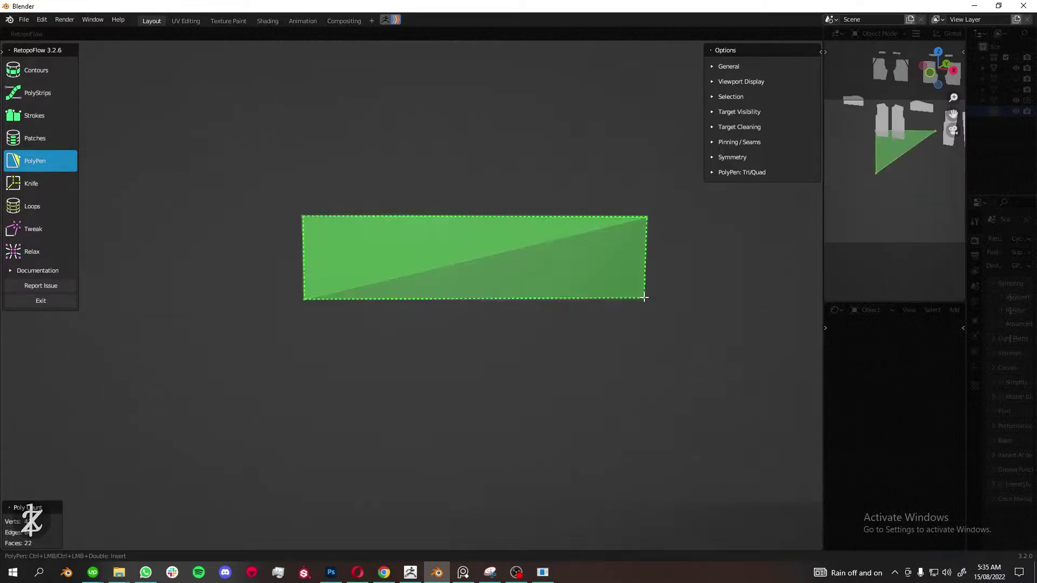
pyautogui.keyDown('ctrl'); pyautogui.click(646, 299); pyautogui.keyUp('ctrl')
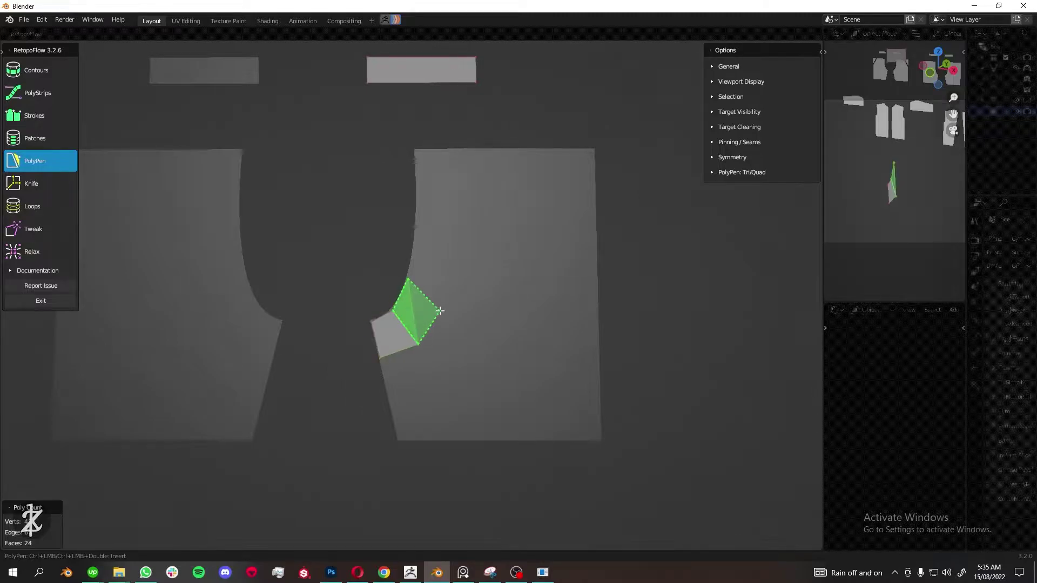
# - Add rows of faces down the right piece and close off the bottom corner
pyautogui.keyDown('ctrl'); pyautogui.click(594, 150); pyautogui.keyUp('ctrl')
pyautogui.keyDown('ctrl'); pyautogui.click(595, 193); pyautogui.keyUp('ctrl')
pyautogui.keyDown('ctrl'); pyautogui.click(594, 243); pyautogui.keyUp('ctrl')
pyautogui.keyDown('ctrl'); pyautogui.click(597, 300); pyautogui.keyUp('ctrl')
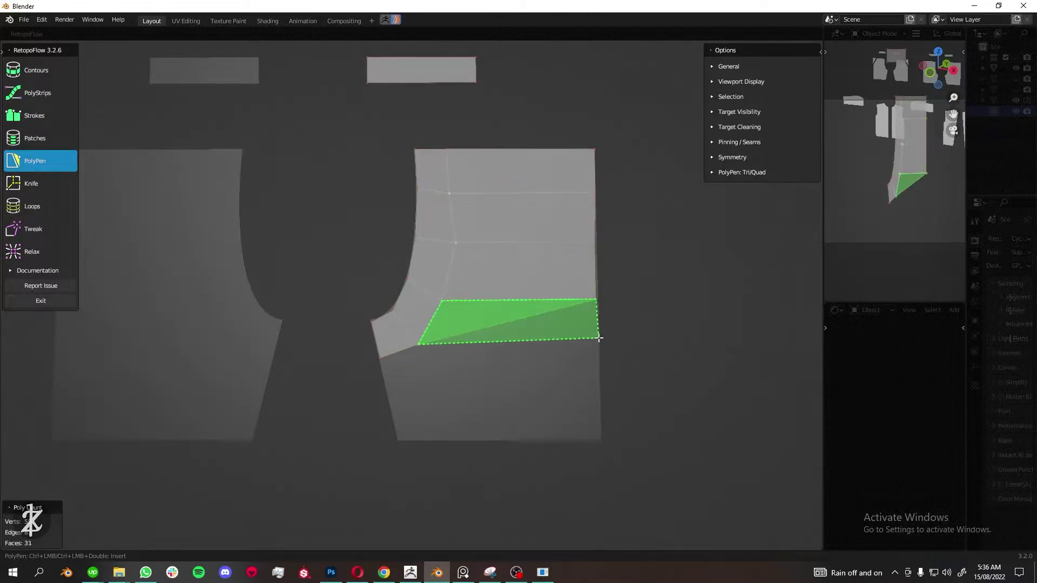
pyautogui.keyDown('ctrl'); pyautogui.click(599, 337); pyautogui.keyUp('ctrl')
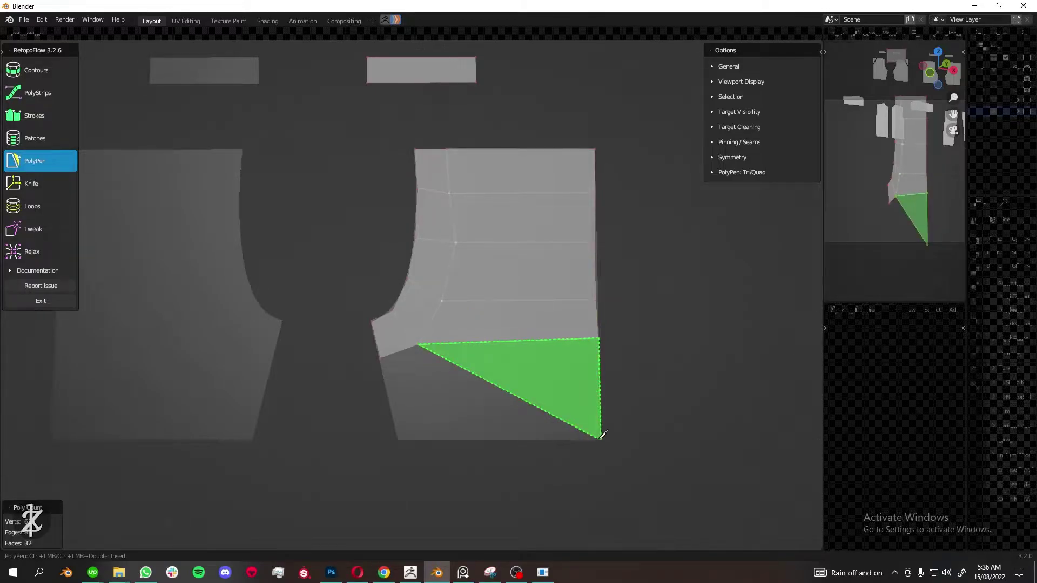
pyautogui.keyDown('ctrl'); pyautogui.click(436, 438); pyautogui.keyUp('ctrl')
pyautogui.scroll(-5, 560, 332)
pyautogui.scroll(-3, 444, 328)
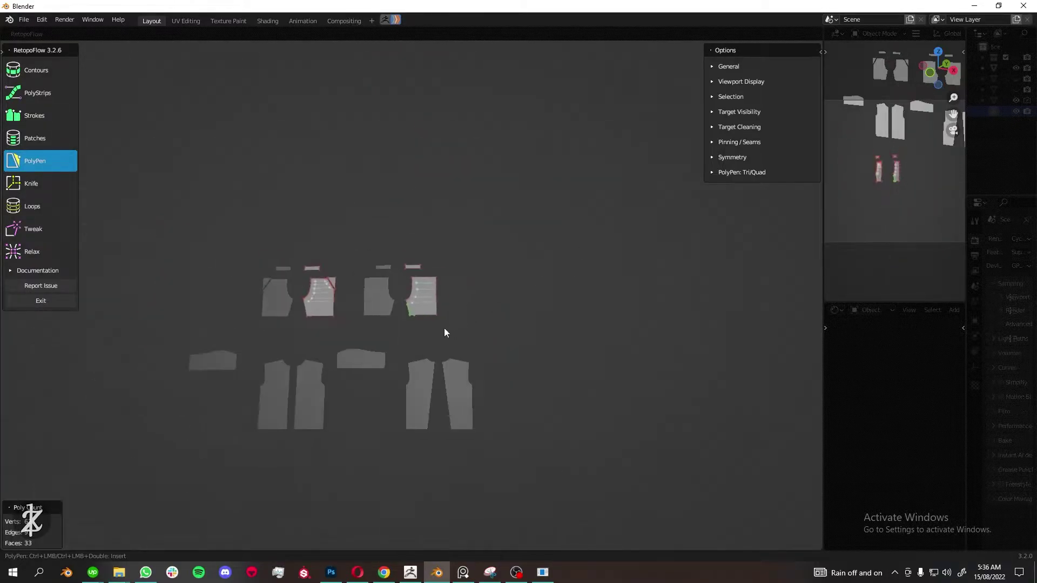
pyautogui.scroll(4, 534, 304)
# - Fill the lower area of the vest panel with two quad faces
pyautogui.scroll(3, 533, 303)
pyautogui.keyDown('shift'); pyautogui.moveTo(563, 280); pyautogui.dragTo(446, 145, button='middle'); pyautogui.keyUp('shift')
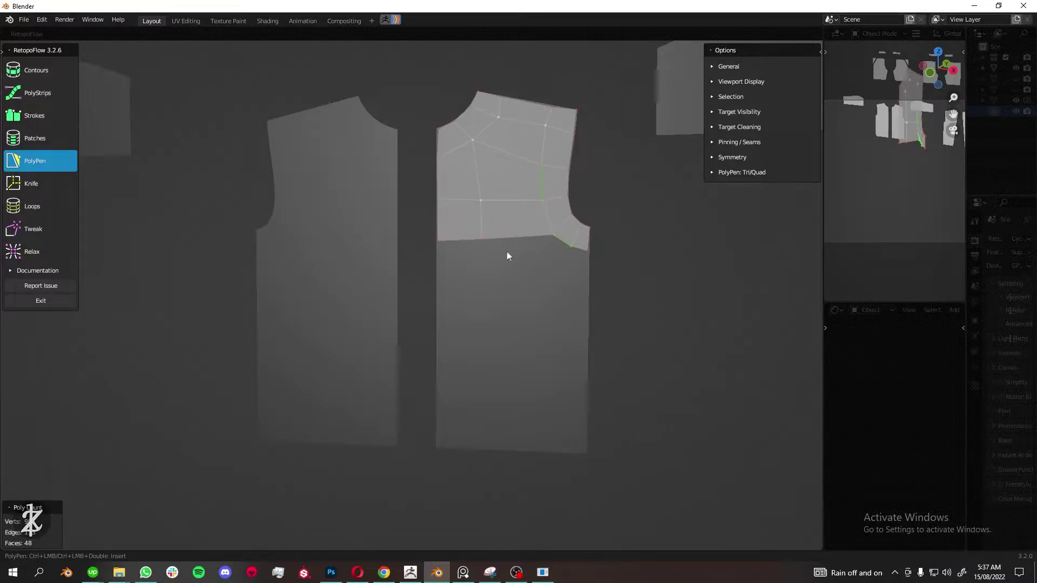
pyautogui.keyDown('shift'); pyautogui.moveTo(507, 256); pyautogui.dragTo(496, 184, button='middle'); pyautogui.keyUp('shift')
pyautogui.keyDown('ctrl'); pyautogui.click(425, 373); pyautogui.keyUp('ctrl')
pyautogui.keyDown('ctrl'); pyautogui.click(528, 375); pyautogui.keyUp('ctrl')
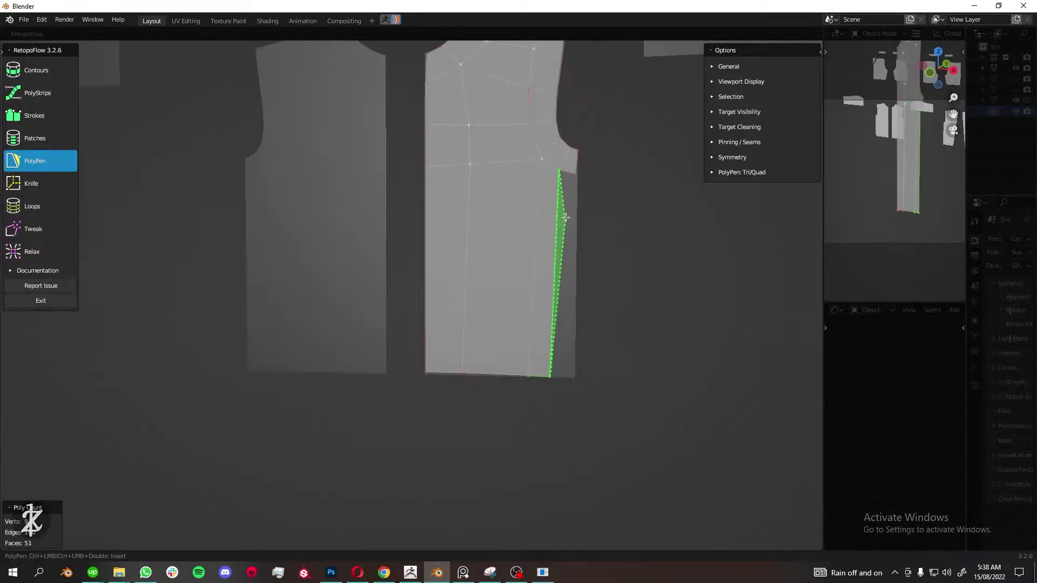
pyautogui.scroll(-6, 542, 306)
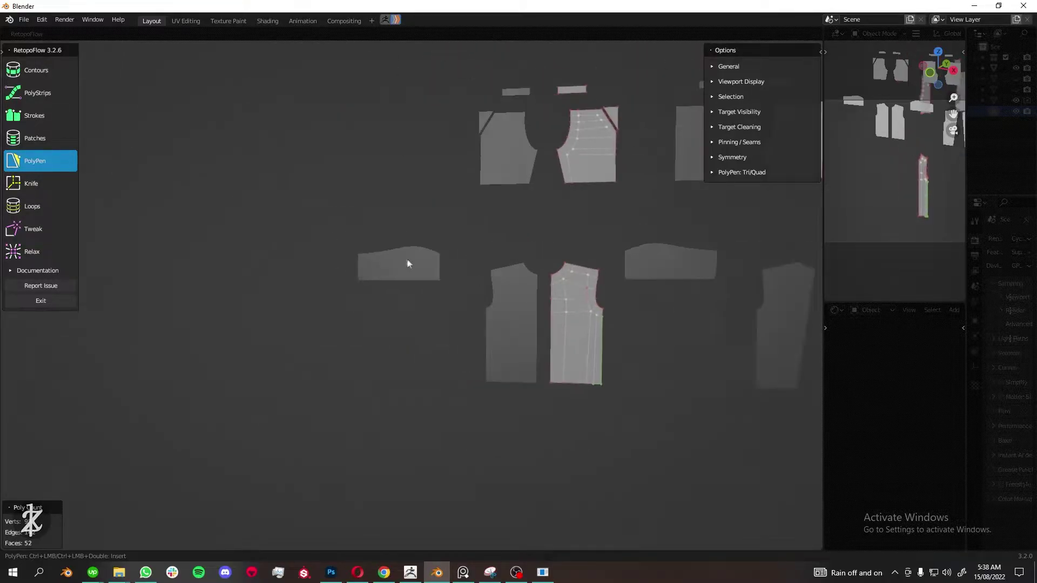
pyautogui.scroll(7, 306, 233)
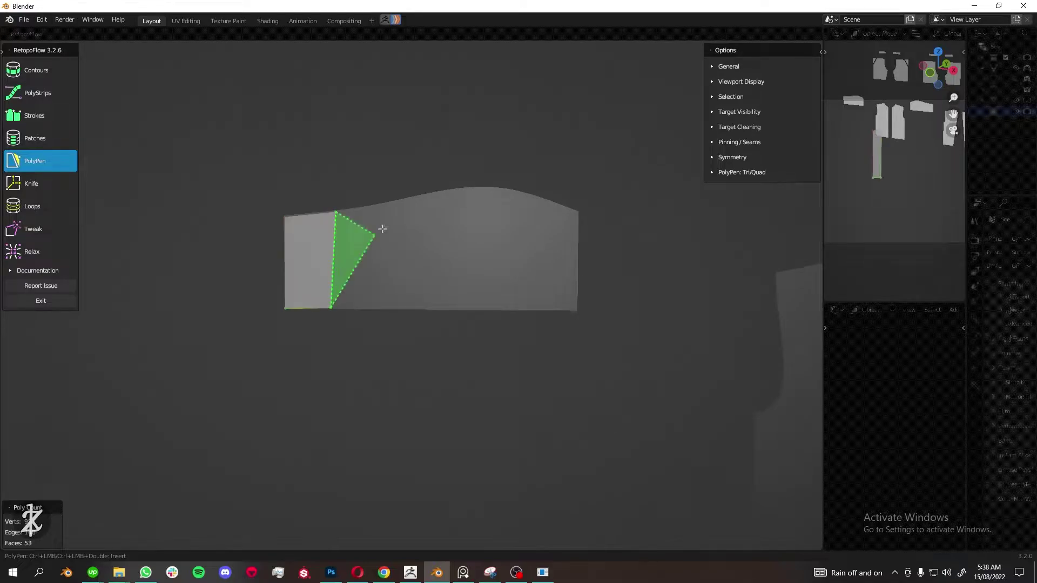
# - Extend a row of four quads rightward across the collar panel
pyautogui.keyDown('ctrl'); pyautogui.click(383, 308); pyautogui.keyUp('ctrl')
pyautogui.keyDown('ctrl'); pyautogui.click(430, 309); pyautogui.keyUp('ctrl')
pyautogui.keyDown('ctrl'); pyautogui.click(475, 309); pyautogui.keyUp('ctrl')
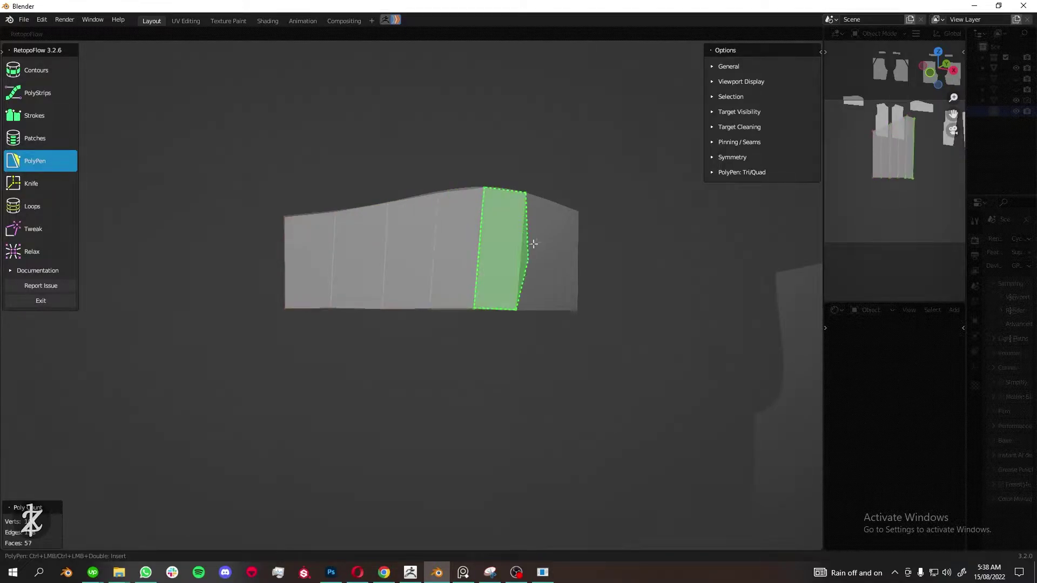
pyautogui.keyDown('ctrl'); pyautogui.click(524, 309); pyautogui.keyUp('ctrl')
pyautogui.scroll(-6, 363, 297)
pyautogui.scroll(3, 505, 275)
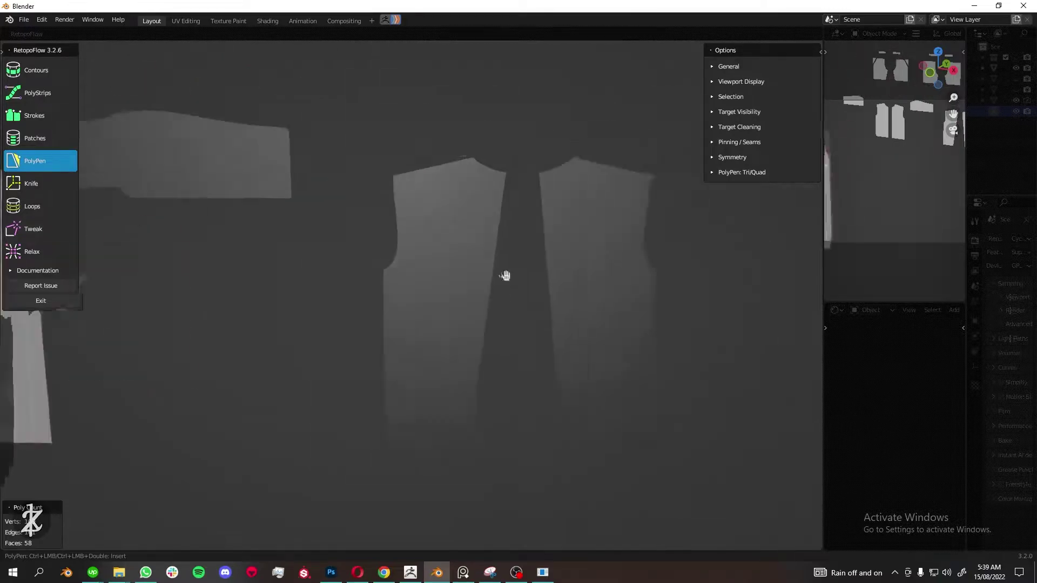
pyautogui.scroll(-3, 380, 265)
pyautogui.scroll(3, 380, 265)
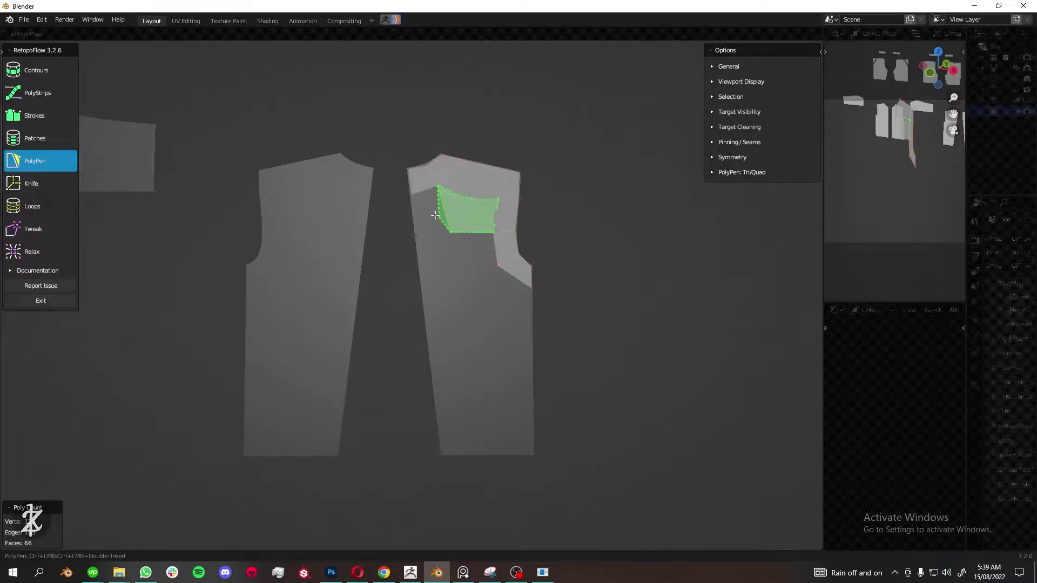
# - Add faces down the front panel's lower part, then exit RetopoFlow
pyautogui.keyDown('shift'); pyautogui.moveTo(493, 324); pyautogui.dragTo(507, 235, button='middle'); pyautogui.keyUp('shift')
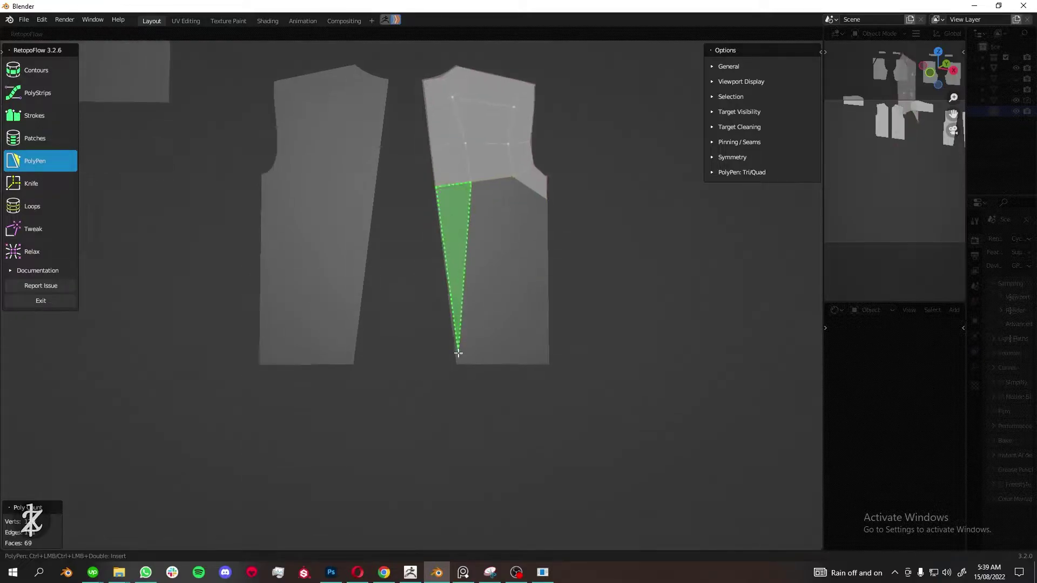
pyautogui.keyDown('ctrl'); pyautogui.click(486, 366); pyautogui.keyUp('ctrl')
pyautogui.scroll(-5, 459, 303)
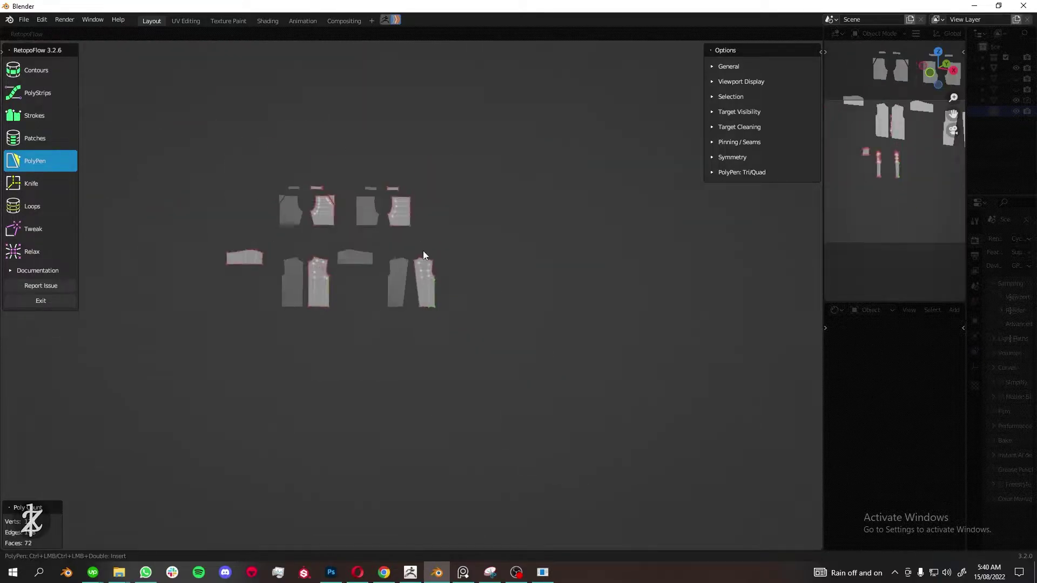
pyautogui.click(41, 301)
# - Loop-cut the small rectangle piece and subdivide the rectangles and strips twice
pyautogui.scroll(5, 507, 245)
pyautogui.press('l')
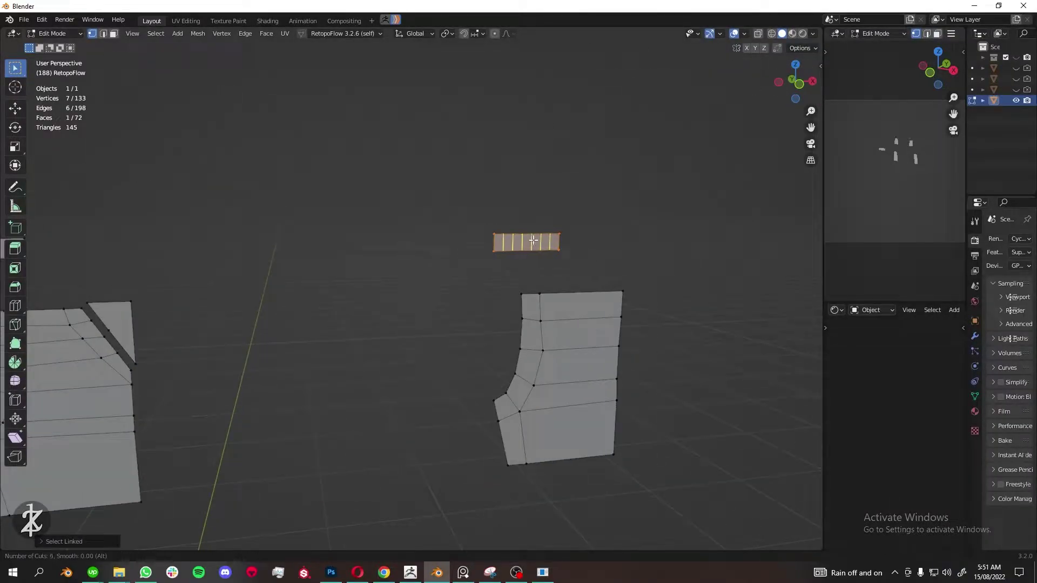
pyautogui.click(533, 240)
pyautogui.keyDown('shift'); pyautogui.moveTo(534, 240); pyautogui.dragTo(788, 248, button='middle'); pyautogui.keyUp('shift')
pyautogui.rightClick(777, 250)
pyautogui.click(777, 250)
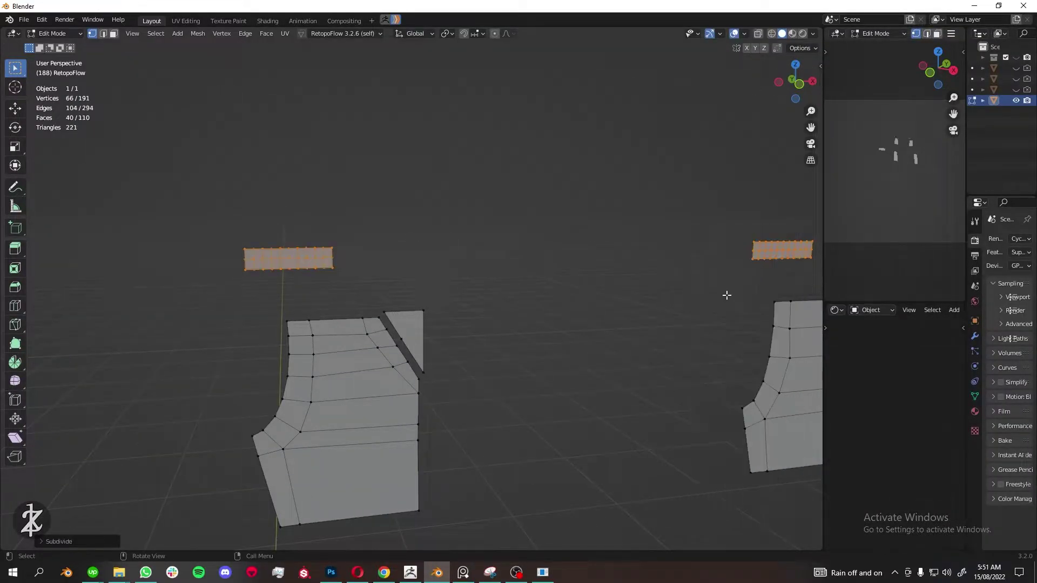
pyautogui.rightClick(727, 296)
pyautogui.click(715, 296)
pyautogui.moveTo(522, 311)
pyautogui.keyDown('ctrl'); pyautogui.mouseDown(button='middle')
pyautogui.moveTo(484, 333)
pyautogui.moveTo(474, 303)
pyautogui.moveTo(509, 367)
pyautogui.mouseUp(button='middle'); pyautogui.keyUp('ctrl')
# - Add Ctrl+R edge loops near the top, through the middle column and across the shorts piece
pyautogui.hotkey('ctrl', 'r')
pyautogui.click(486, 305)
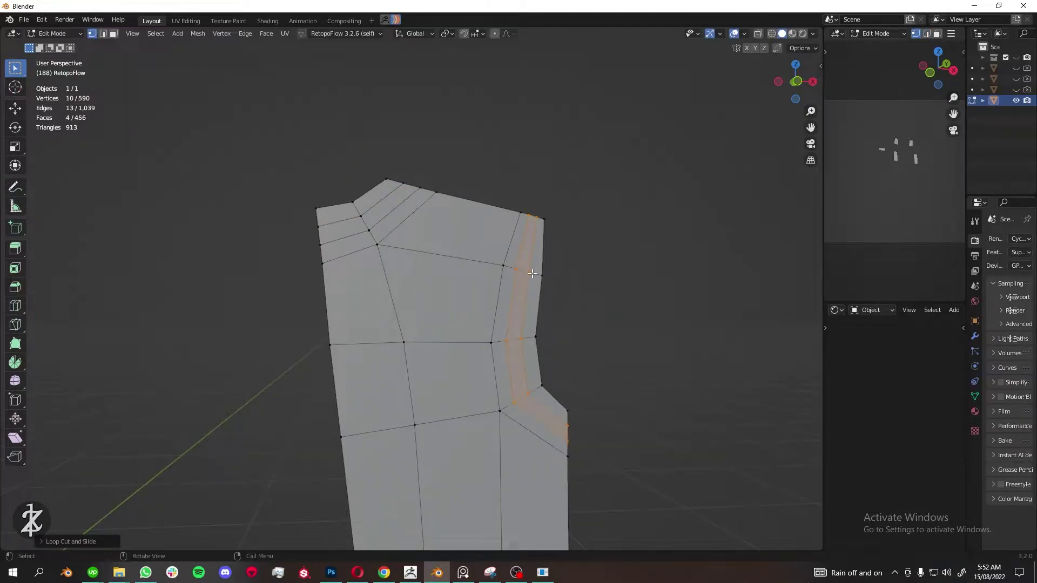
pyautogui.click(460, 314)
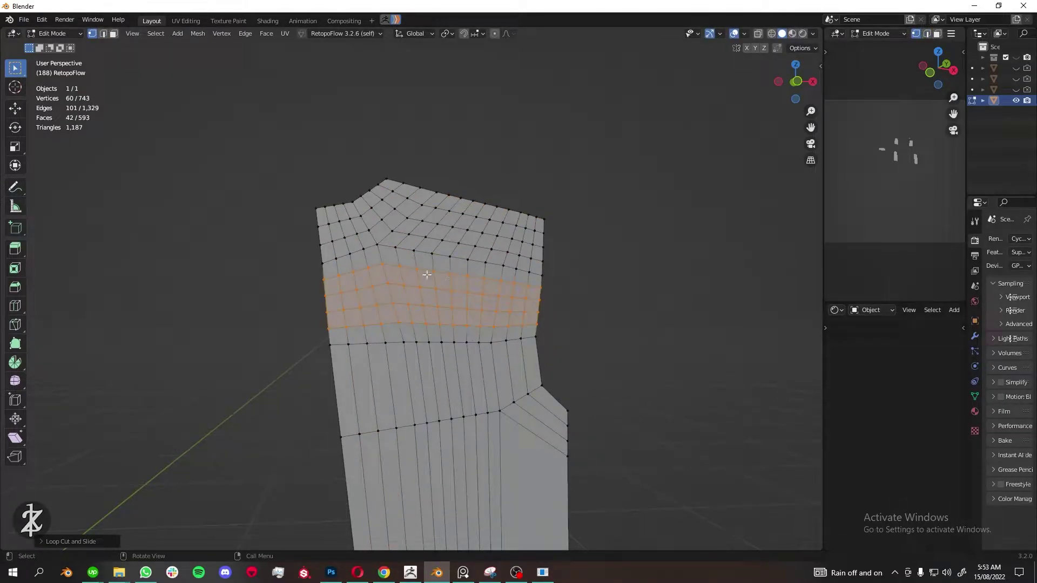
pyautogui.hotkey('ctrl', 'r')
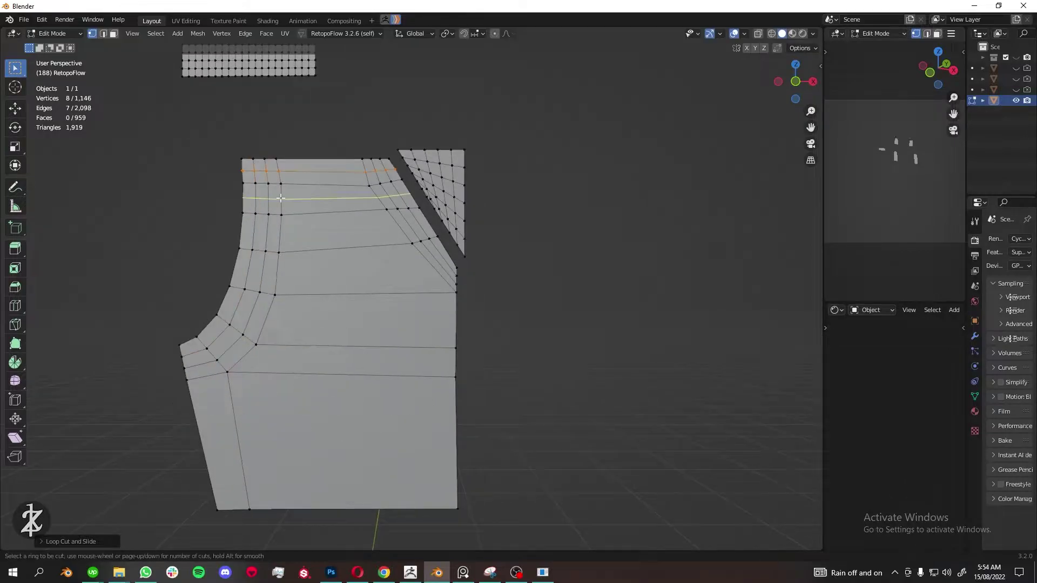
pyautogui.hotkey('ctrl', 'r')
pyautogui.click(278, 319)
pyautogui.hotkey('ctrl', 'r')
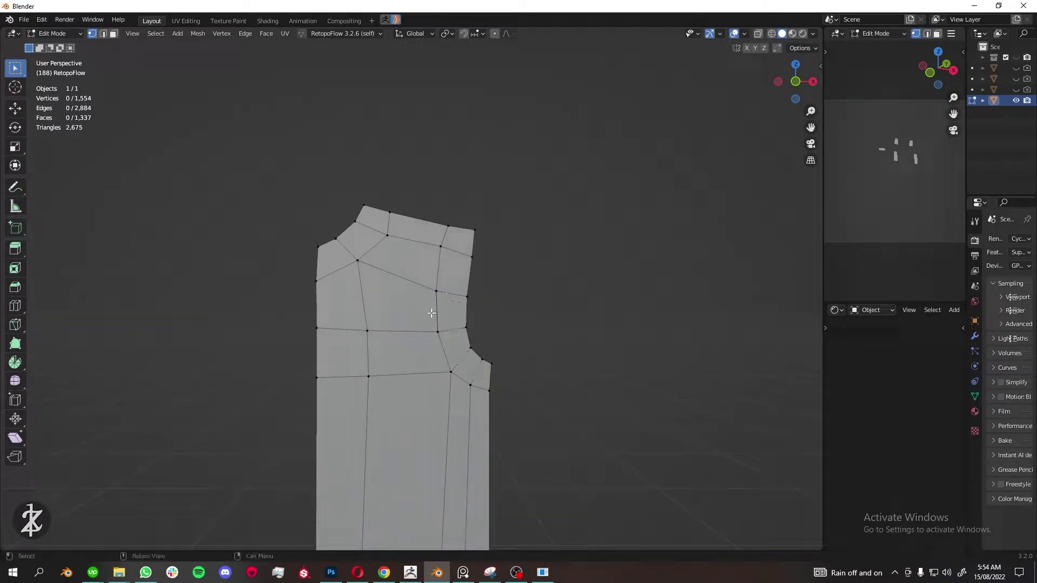
# - Dissolve the stray edge vertex, subdivide the whole piece into a fine grid, and return to Object Mode
pyautogui.press('x')
pyautogui.click(423, 310)
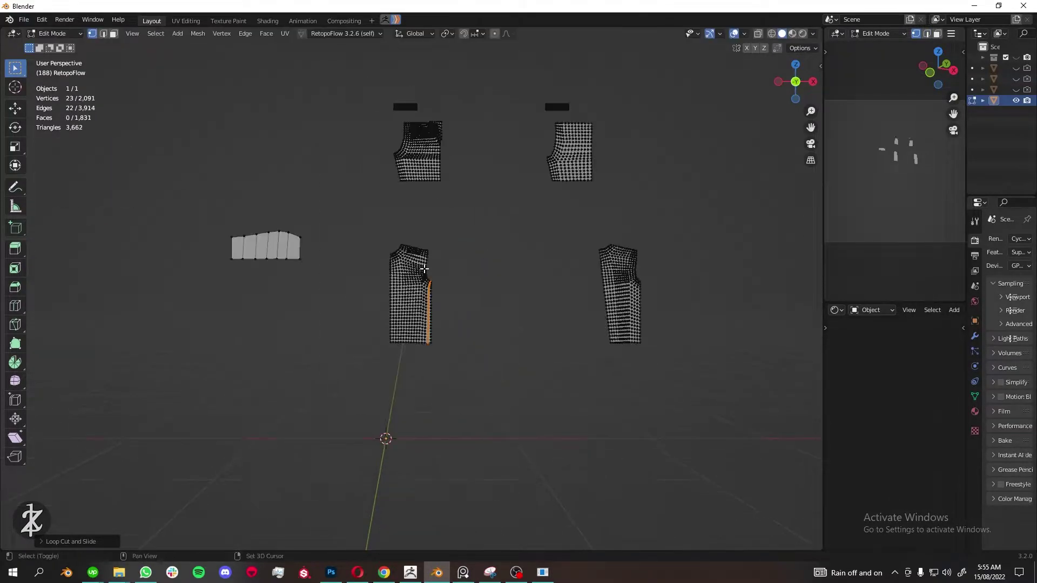
pyautogui.press('a')
pyautogui.rightClick(387, 292)
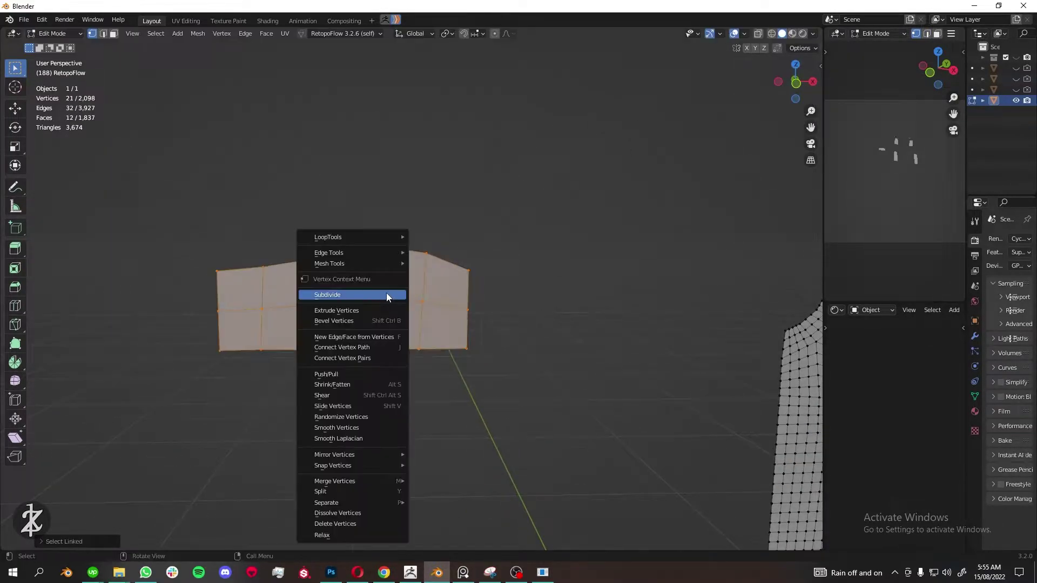
pyautogui.click(383, 293)
pyautogui.scroll(-5, 381, 293)
pyautogui.scroll(-2, 437, 259)
pyautogui.click(54, 33)
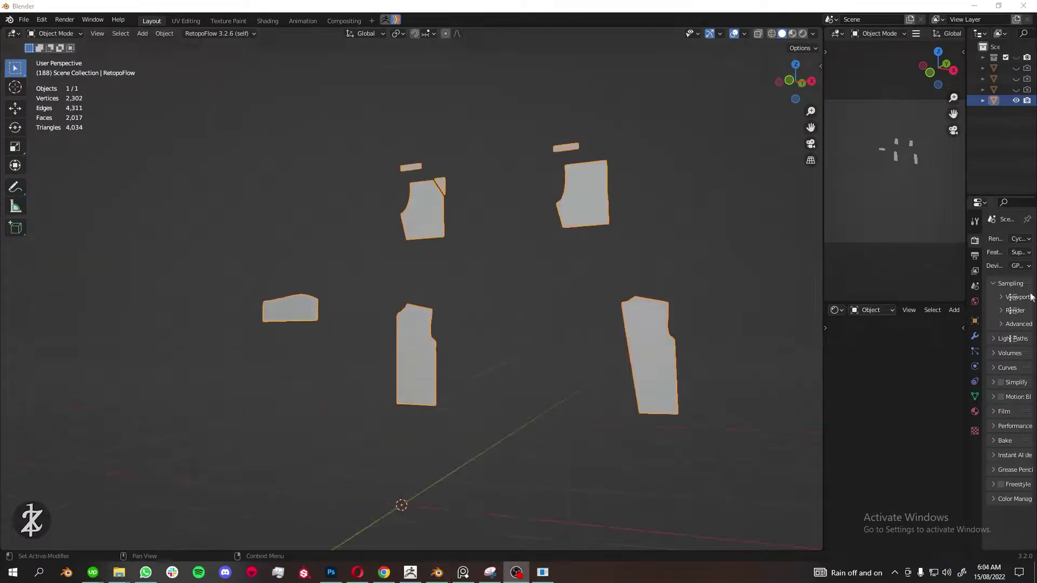
# - Show clo flat in the Outliner, select RetopoFlow and apply its Mirror and Displace modifiers
pyautogui.moveTo(967, 124); pyautogui.dragTo(871, 124)
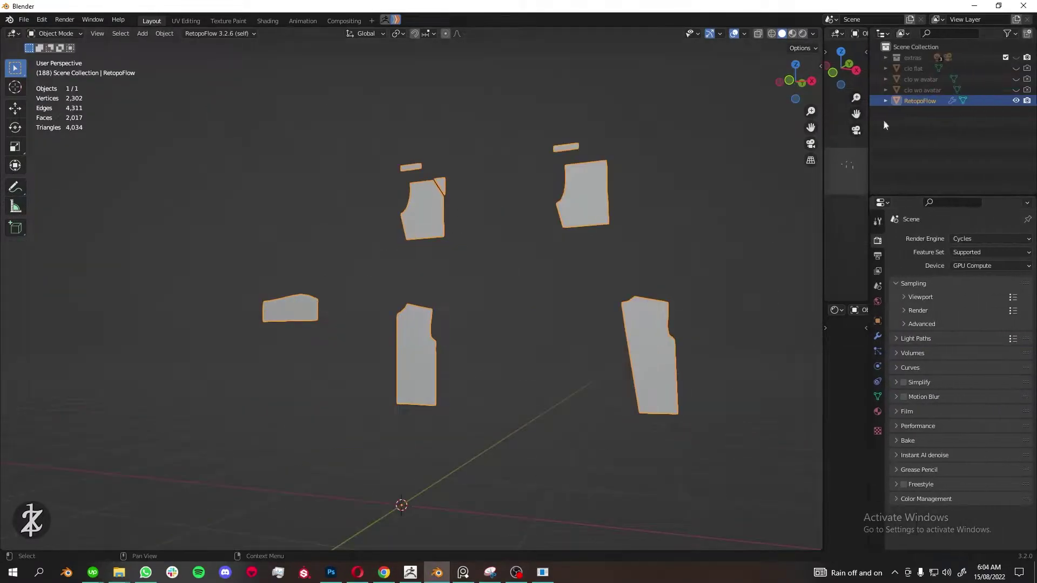
pyautogui.click(789, 81)
pyautogui.click(1015, 68)
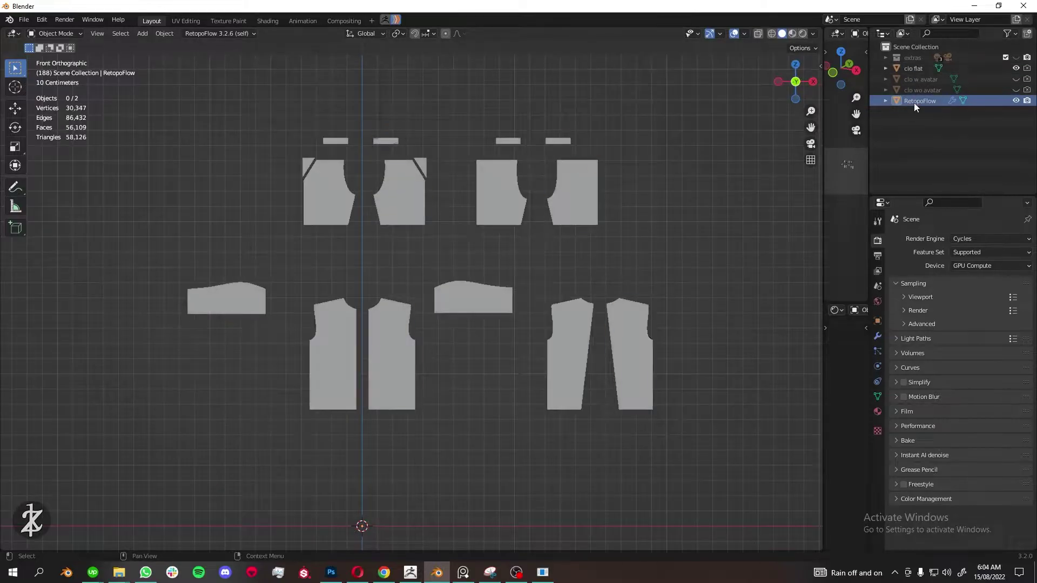
pyautogui.click(952, 100)
pyautogui.hotkey('ctrl', 'a')
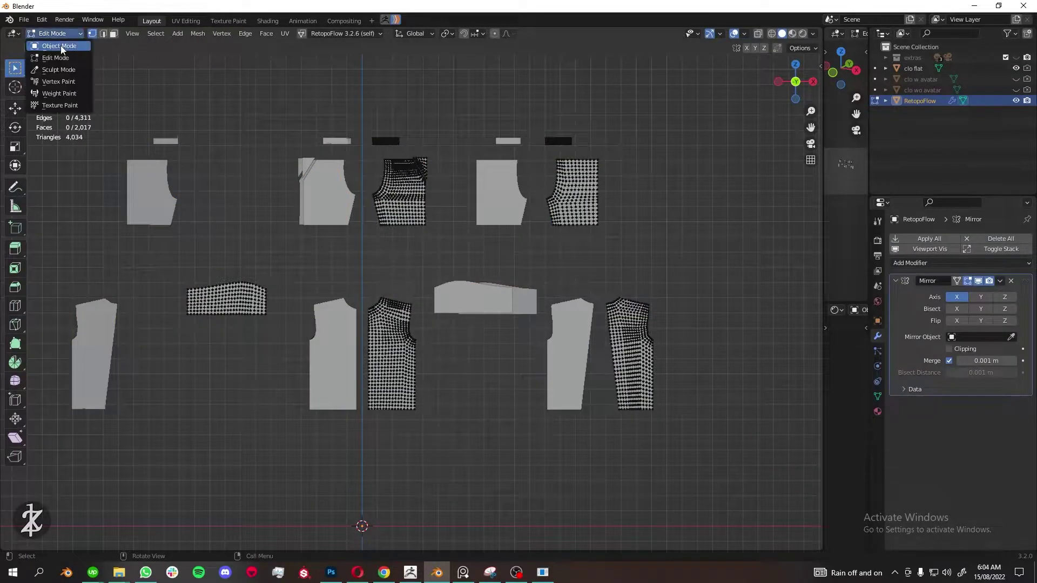
# - In Edit Mode, select the whole shorts panel and move it onto its reference
pyautogui.click(66, 56)
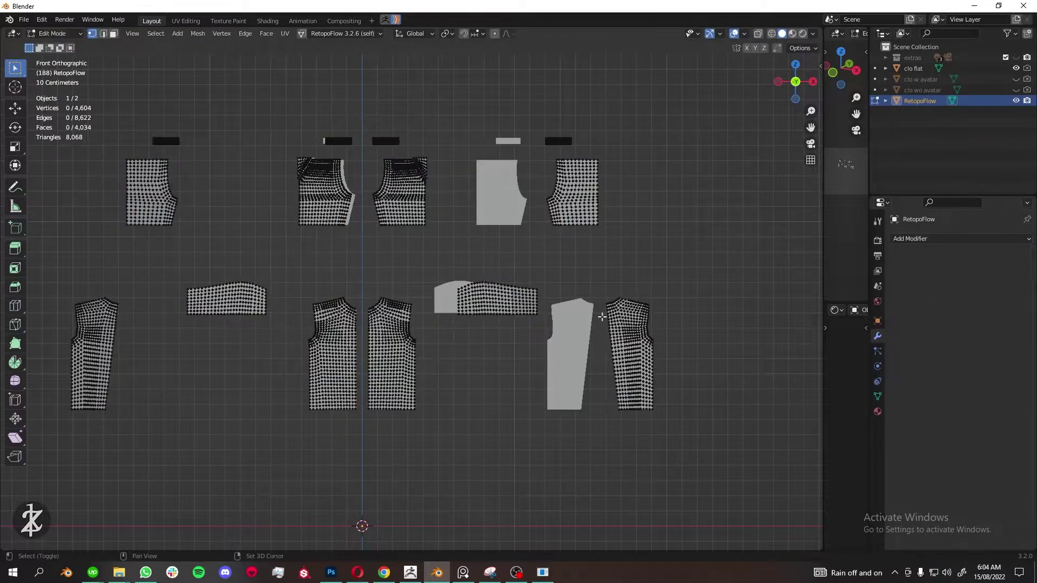
pyautogui.scroll(3, 546, 271)
pyautogui.scroll(4, 384, 298)
pyautogui.press('l')
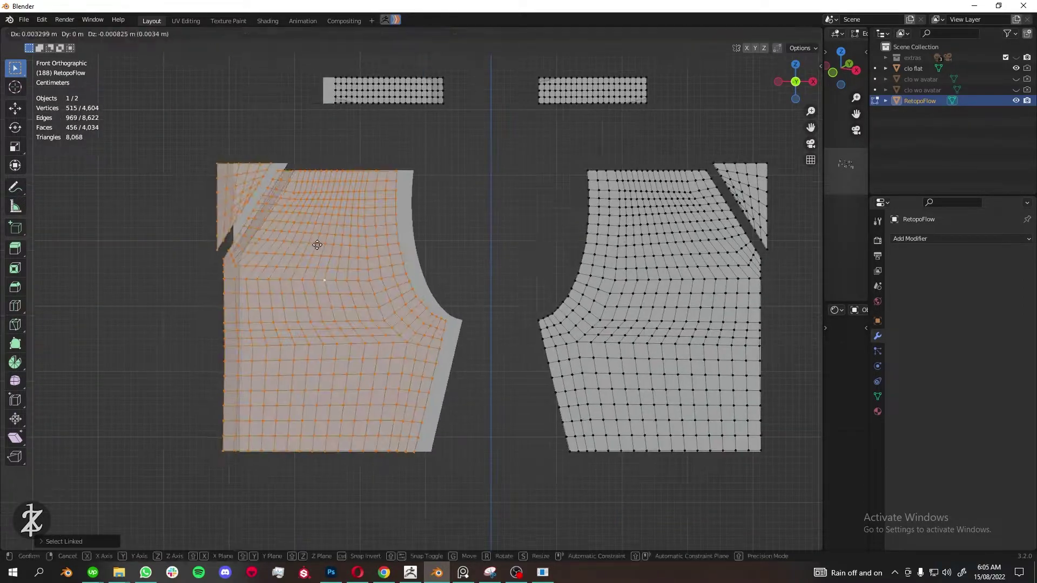
pyautogui.hotkey('alt', 'a')
pyautogui.moveTo(317, 238); pyautogui.dragTo(417, 115, button='middle')
pyautogui.scroll(-3, 240, 358)
# - Select whole garment pieces with L and move them beside their flat-pattern references
pyautogui.press('l')
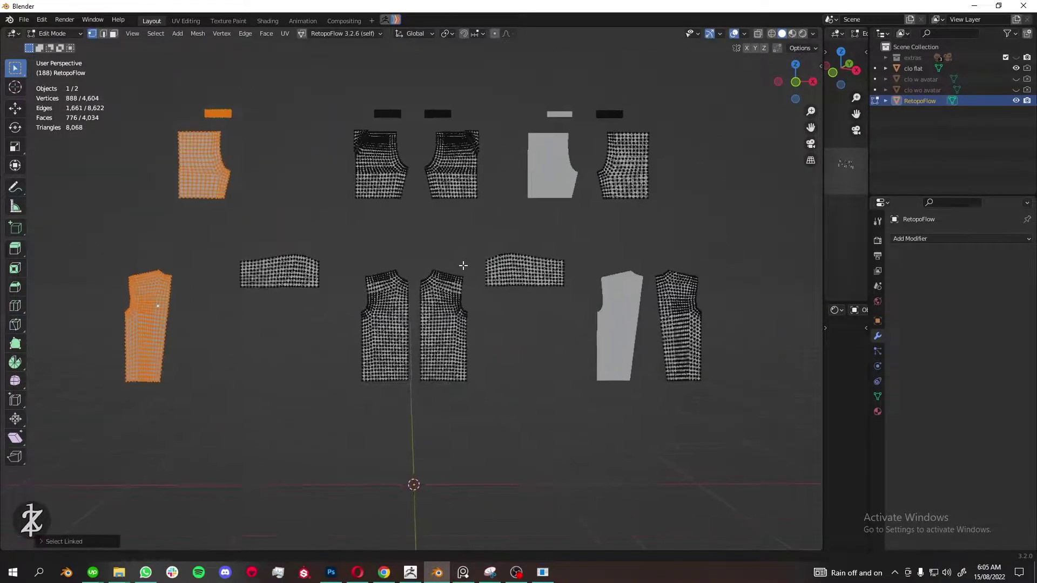
pyautogui.press('g')
pyautogui.click(498, 378)
pyautogui.hotkey('alt', 'a')
pyautogui.keyDown('shift'); pyautogui.moveTo(495, 389); pyautogui.dragTo(406, 423, button='middle'); pyautogui.keyUp('shift')
pyautogui.press('l')
pyautogui.press('g')
pyautogui.click(630, 310)
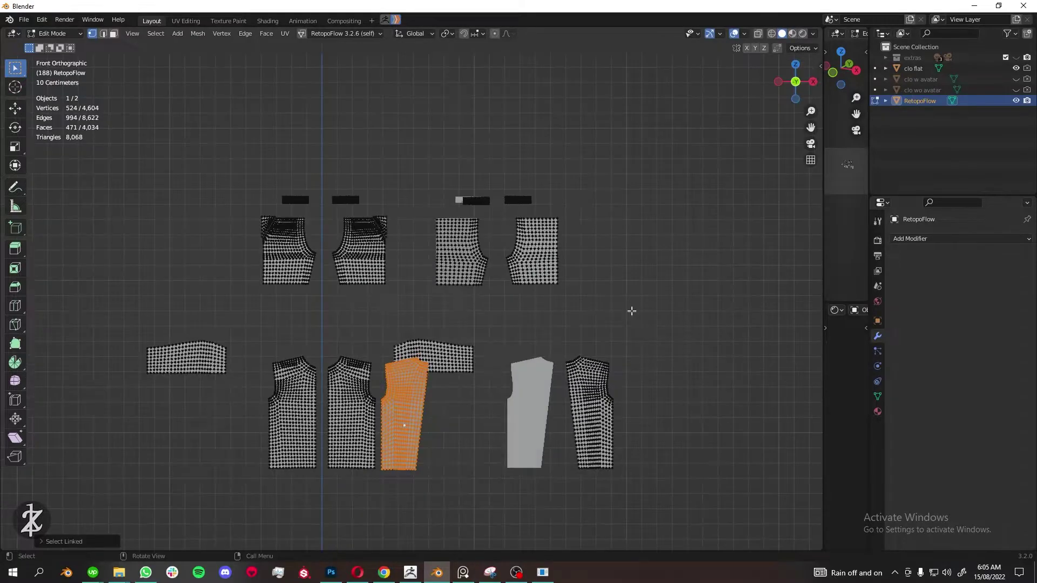
pyautogui.scroll(3, 445, 283)
# - In the side orthographic view, move a piece sideways onto its reference
pyautogui.moveTo(445, 283); pyautogui.dragTo(696, 155, button='middle')
pyautogui.press('KP_3')
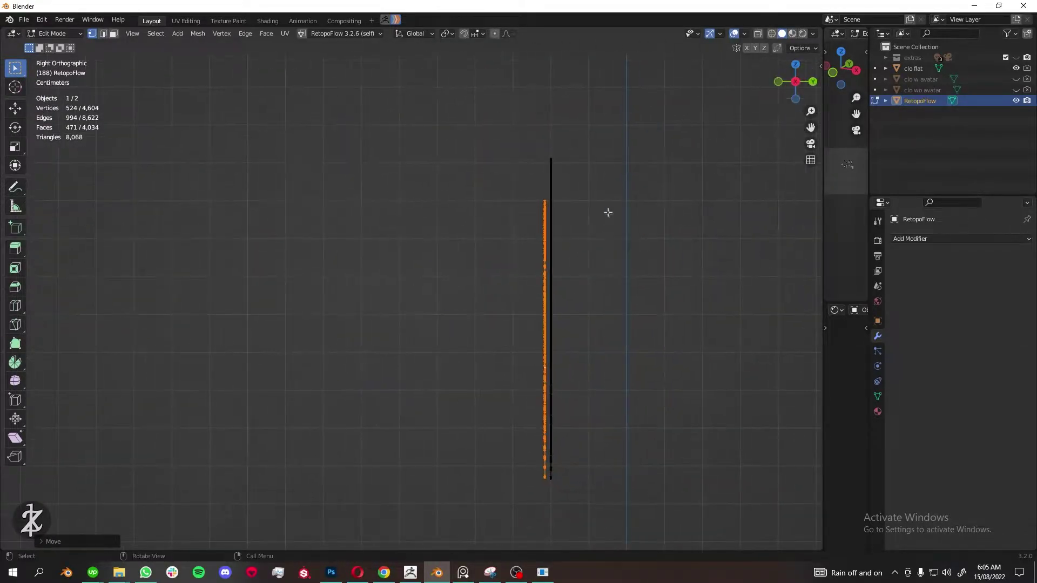
pyautogui.press('g')
pyautogui.click(572, 180)
pyautogui.moveTo(573, 180)
pyautogui.mouseDown(button='middle')
pyautogui.moveTo(463, 266)
pyautogui.moveTo(799, 87)
pyautogui.mouseUp(button='middle')
# - Move another piece to the reference depth and frame it in front view
pyautogui.press('l')
pyautogui.click(796, 81)
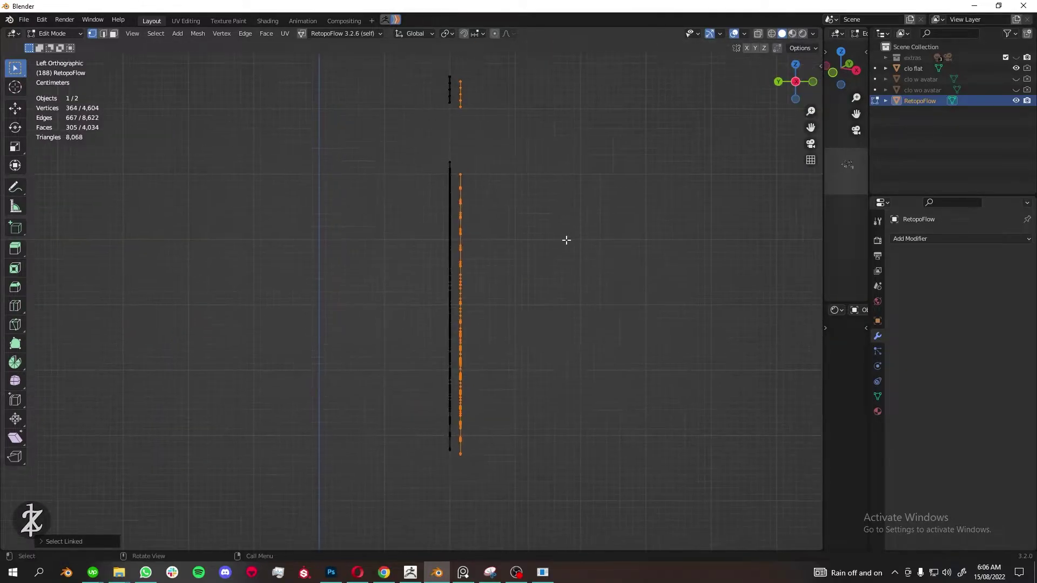
pyautogui.press('g')
pyautogui.click(551, 229)
pyautogui.moveTo(551, 229); pyautogui.dragTo(353, 216, button='middle')
pyautogui.press('KP_1')
pyautogui.press('KP_Decimal')
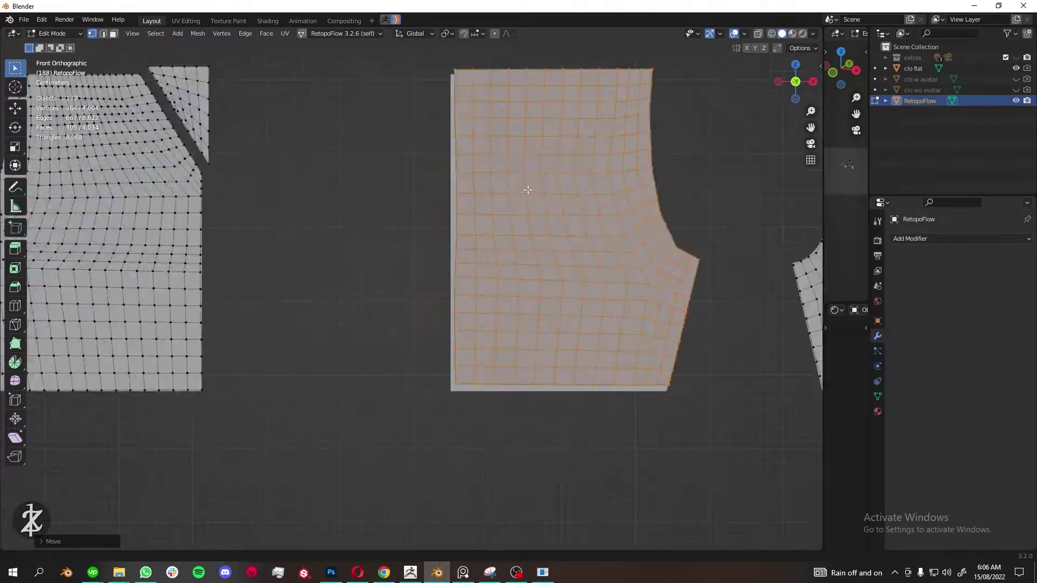
# - Deselect the top strip and select one small strip from the back view
pyautogui.hotkey('shift', 'l')
pyautogui.scroll(-3, 455, 232)
pyautogui.click(796, 81)
pyautogui.scroll(-3, 389, 281)
pyautogui.click(389, 279)
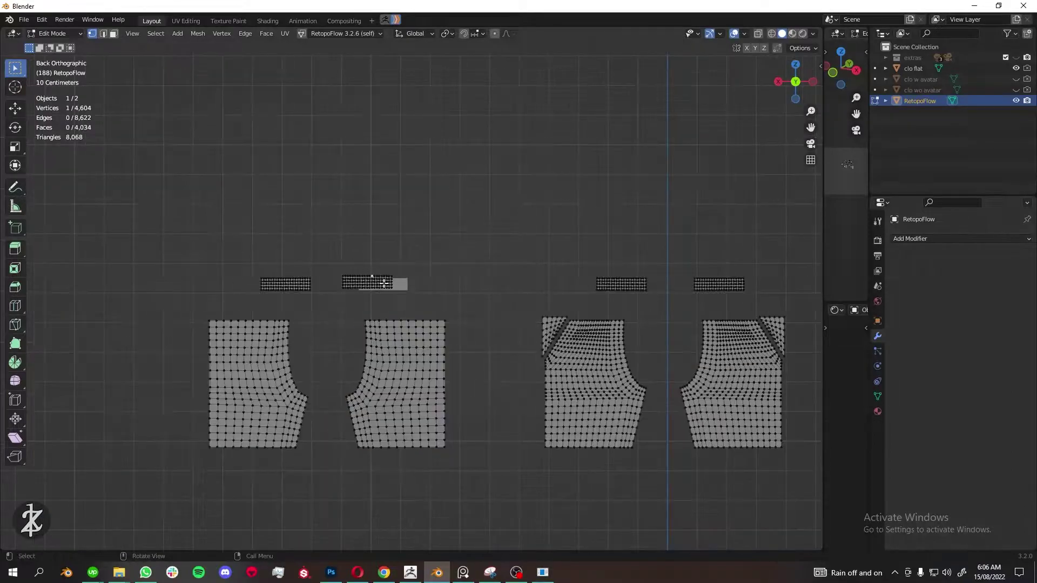
pyautogui.hotkey('ctrl', 'l')
pyautogui.scroll(-3, 399, 280)
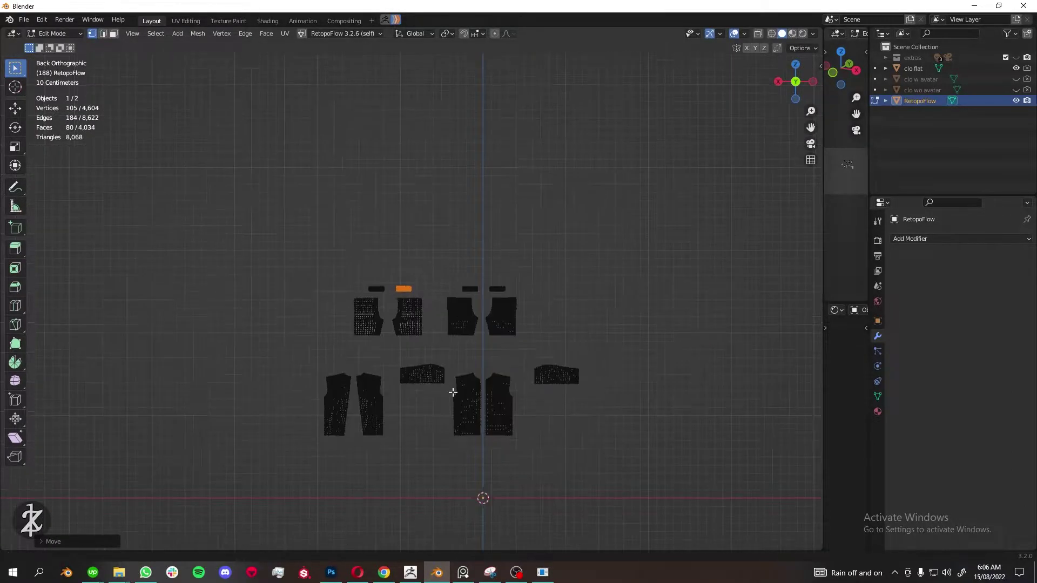
pyautogui.moveTo(454, 389); pyautogui.dragTo(325, 216, button='middle')
# - Back in Object Mode, add a Surface Deform modifier and start picking its target
pyautogui.press('Tab')
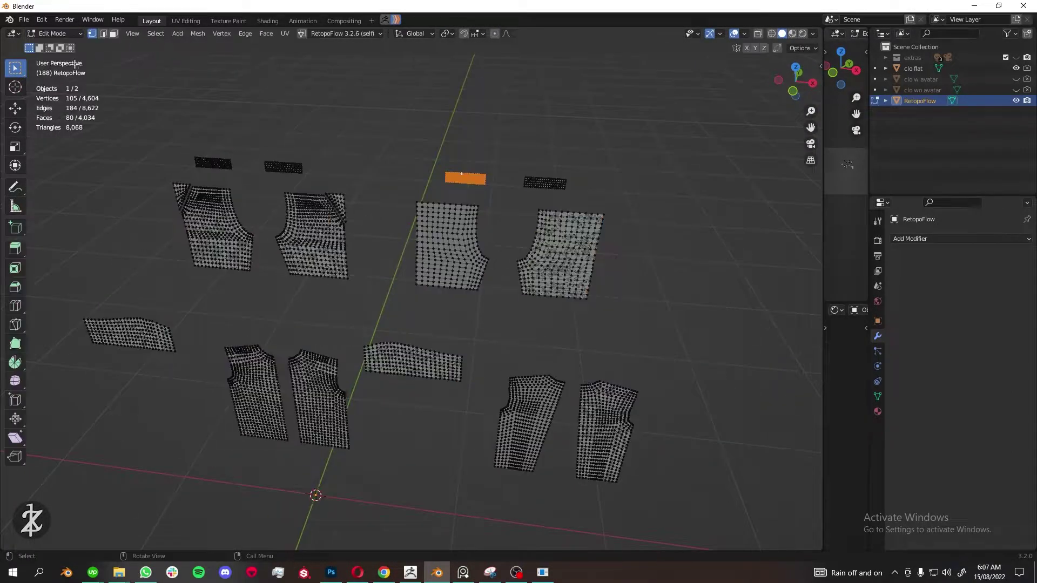
pyautogui.click(933, 239)
pyautogui.click(922, 421)
pyautogui.click(1011, 297)
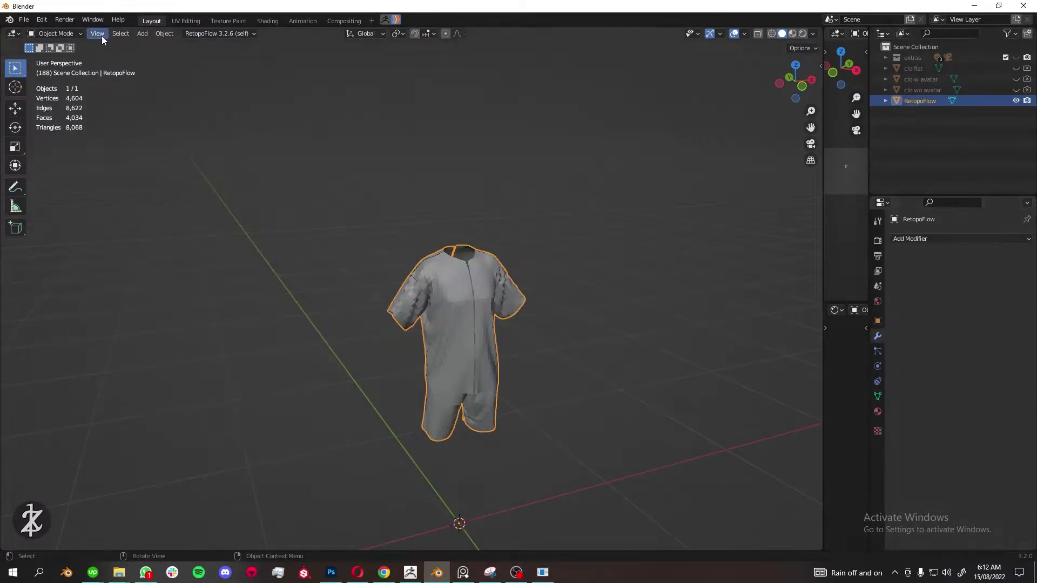
# - Hide the sleeve and leg geometry so only the shirt body remains visible
pyautogui.hotkey('shift', 'h')
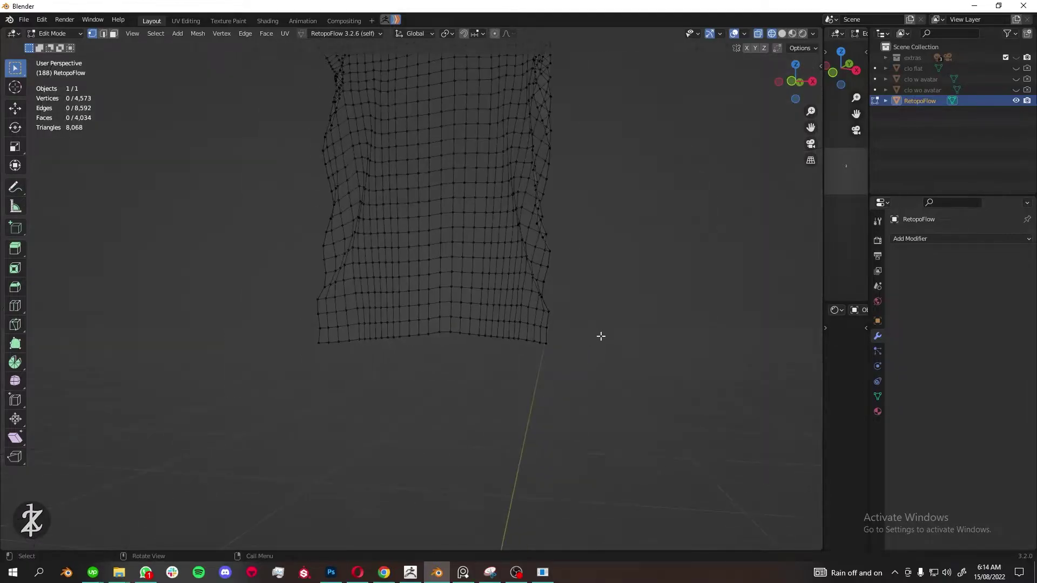
# - Hide the sleeve, turn on X-ray, and merge the neckline seam vertices
pyautogui.press('h')
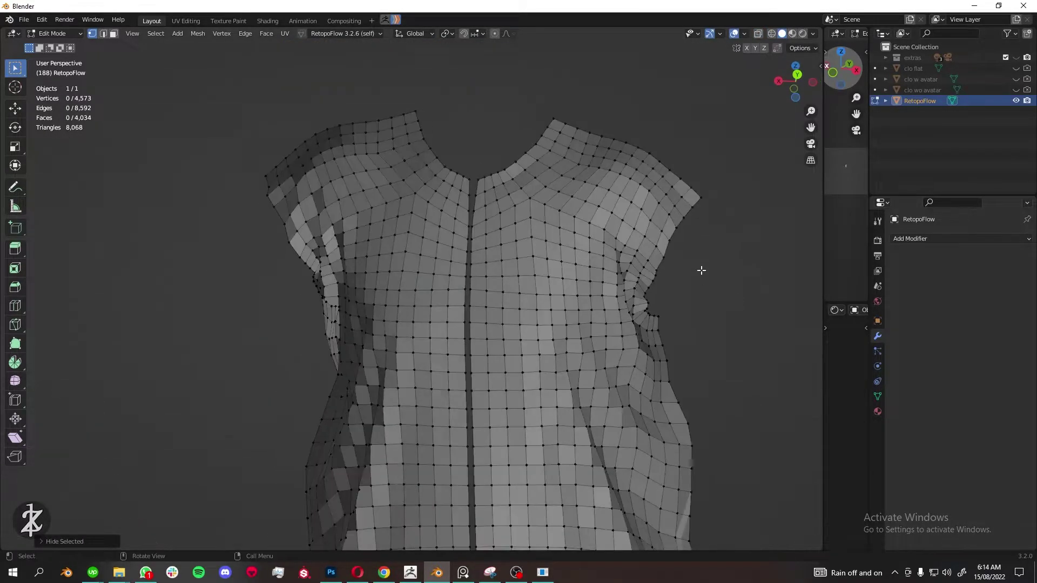
pyautogui.hotkey('alt', 'z')
pyautogui.scroll(5, 459, 220)
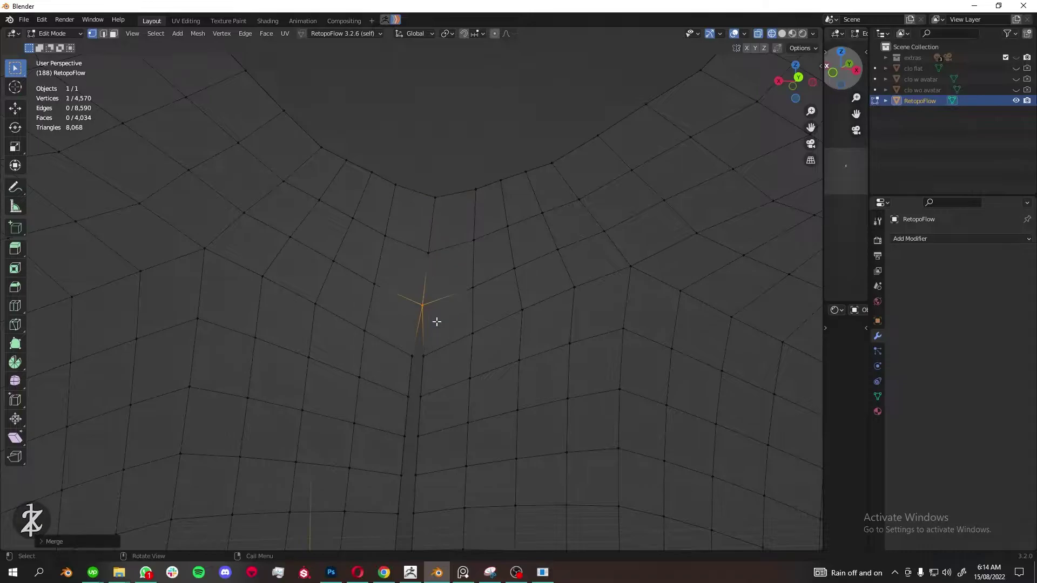
pyautogui.scroll(-4, 425, 325)
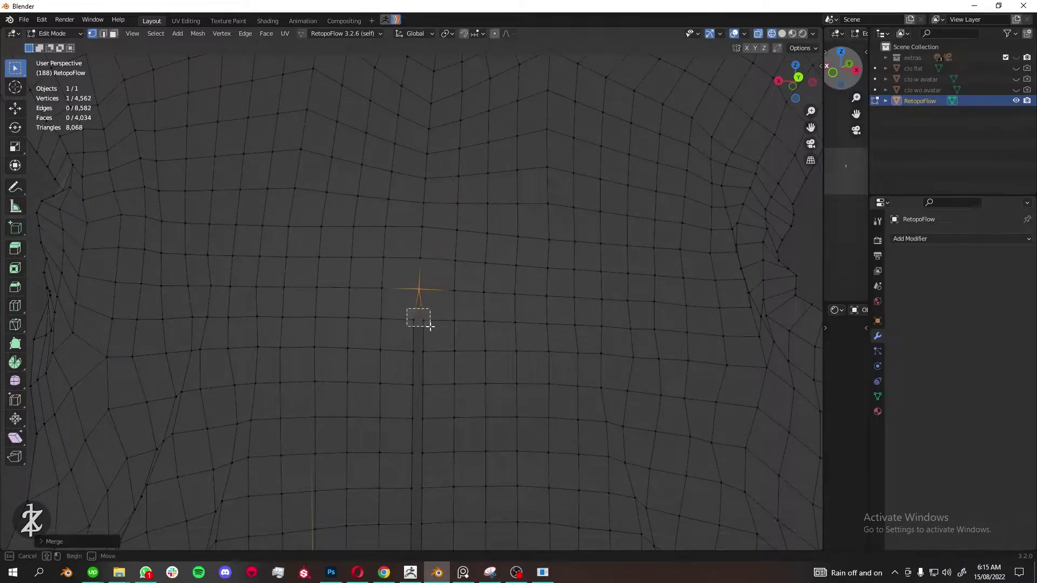
pyautogui.keyDown('shift'); pyautogui.moveTo(421, 319); pyautogui.dragTo(464, 124, button='middle'); pyautogui.keyUp('shift')
pyautogui.press('b')
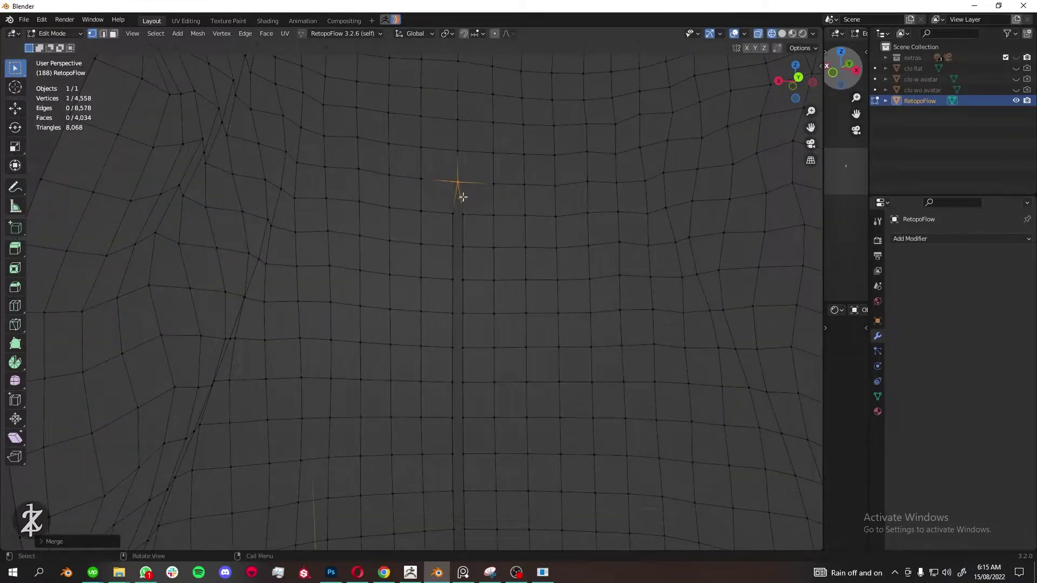
pyautogui.press('m')
pyautogui.click(444, 301)
# - Box-select and merge the next doubled seam vertices
pyautogui.press('m')
pyautogui.click(476, 475)
pyautogui.scroll(-3, 422, 204)
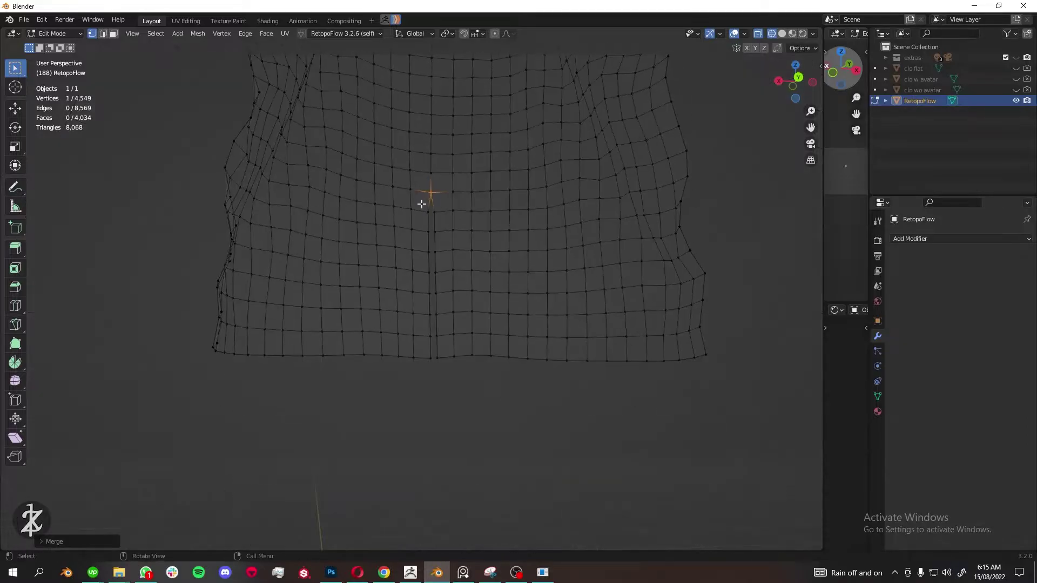
pyautogui.scroll(3, 421, 203)
pyautogui.press('b')
pyautogui.moveTo(430, 167); pyautogui.dragTo(464, 198)
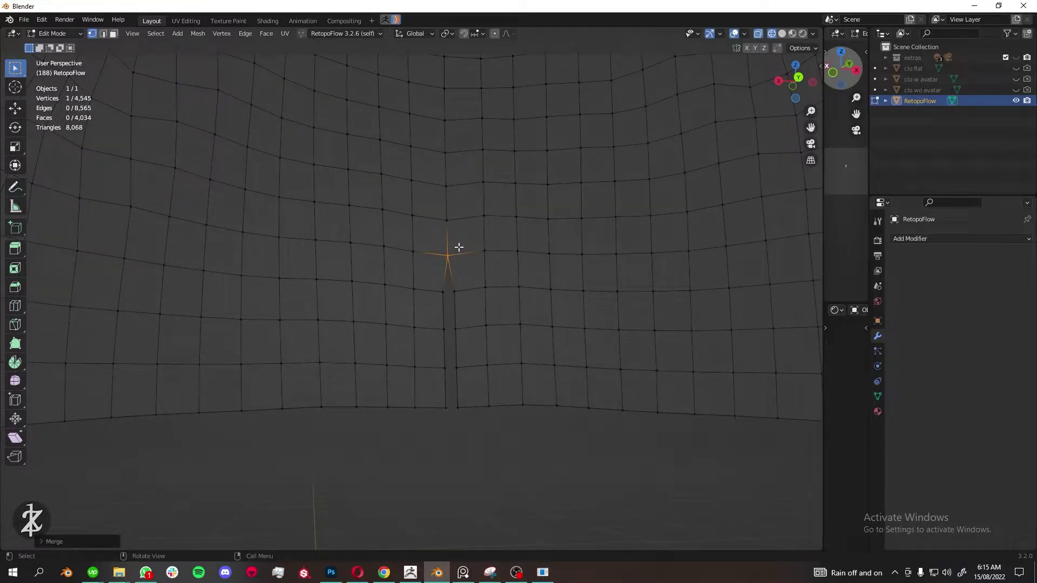
pyautogui.press('m')
pyautogui.click(454, 367)
# - Hide part of the mesh and merge another seam vertex
pyautogui.scroll(-5, 480, 313)
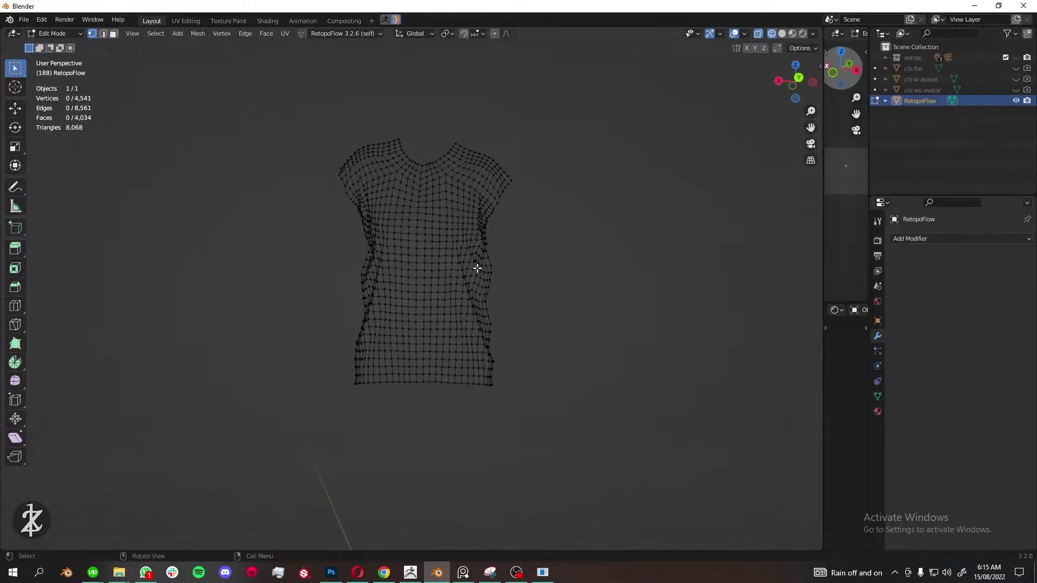
pyautogui.moveTo(477, 271)
pyautogui.mouseDown(button='middle')
pyautogui.moveTo(535, 155)
pyautogui.moveTo(471, 283)
pyautogui.moveTo(421, 227)
pyautogui.mouseUp(button='middle')
pyautogui.press('h')
pyautogui.scroll(8, 374, 178)
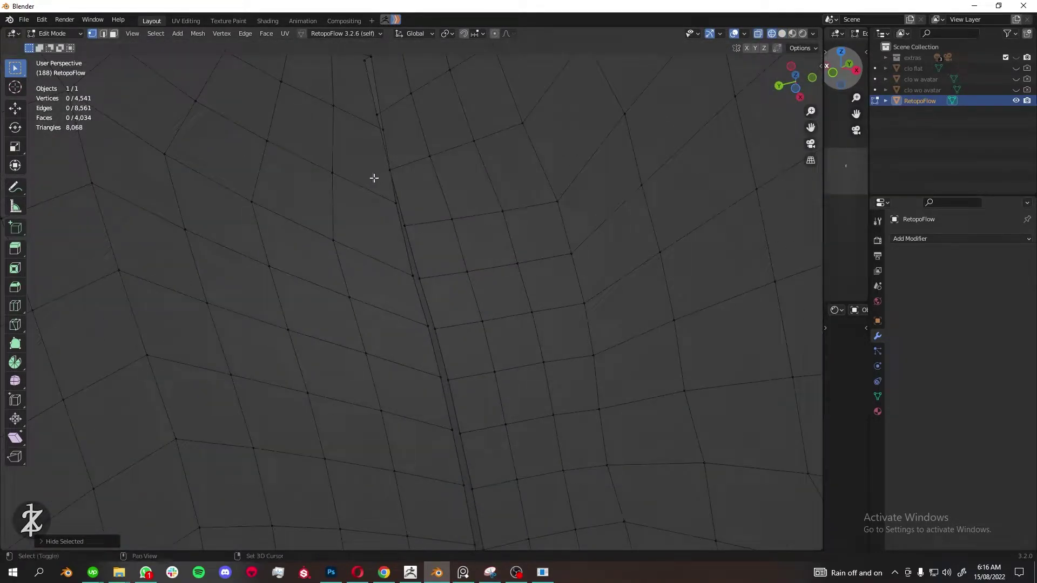
pyautogui.scroll(-3, 374, 178)
pyautogui.press('m')
pyautogui.click(424, 151)
pyautogui.moveTo(424, 151)
pyautogui.mouseDown(button='middle')
pyautogui.moveTo(377, 255)
pyautogui.moveTo(533, 204)
pyautogui.moveTo(541, 281)
pyautogui.mouseUp(button='middle')
# - Cut an edge loop across the shirt and merge overlapping seam vertices
pyautogui.hotkey('ctrl', 'r')
pyautogui.click(489, 309)
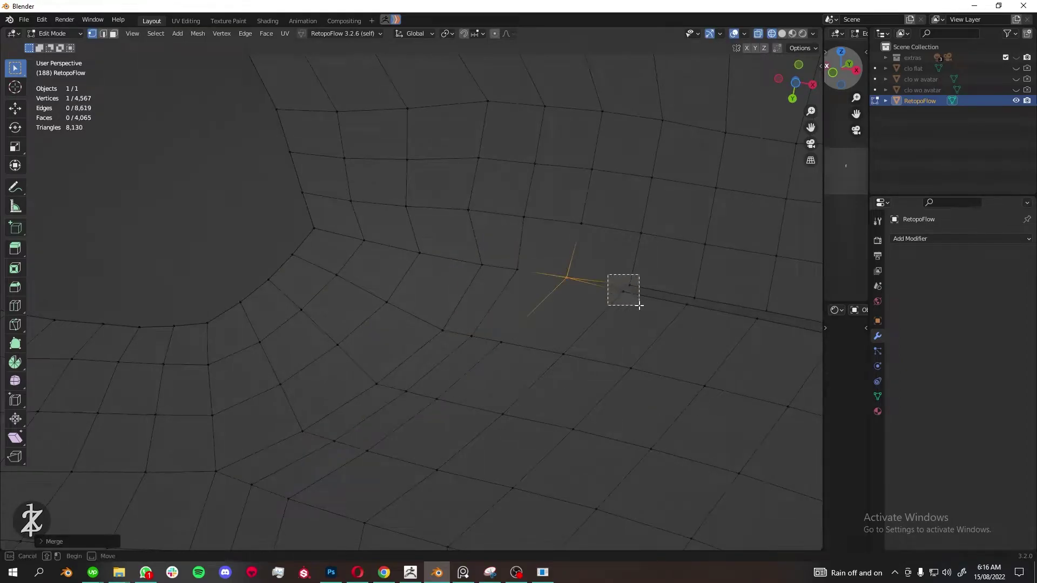
pyautogui.moveTo(608, 275); pyautogui.dragTo(639, 305)
pyautogui.moveTo(639, 305); pyautogui.dragTo(694, 302, button='middle')
pyautogui.press('m')
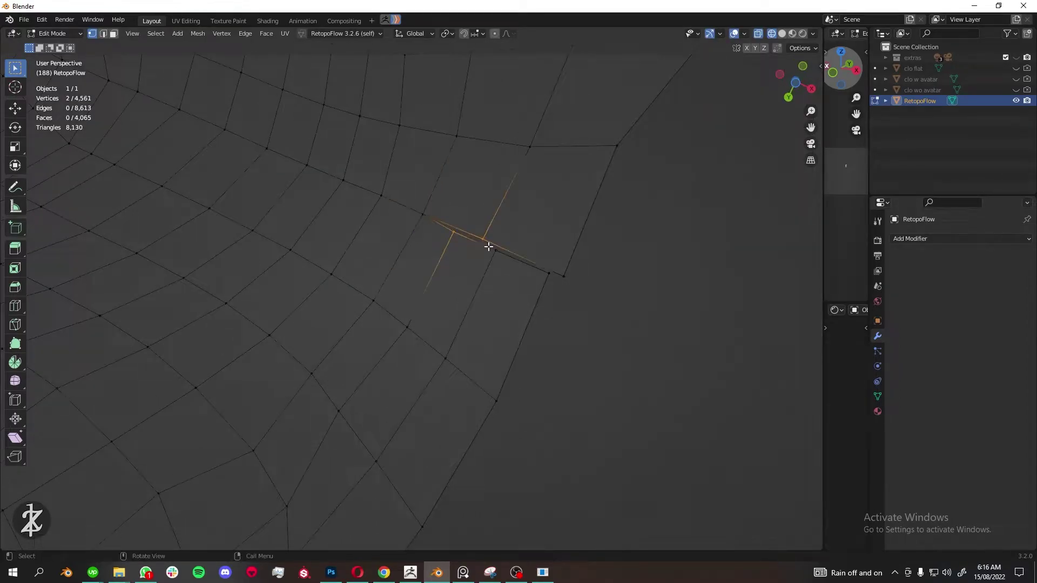
pyautogui.click(542, 200)
# - Box-select further seam vertices and merge them into one
pyautogui.moveTo(526, 114); pyautogui.dragTo(449, 299, button='middle')
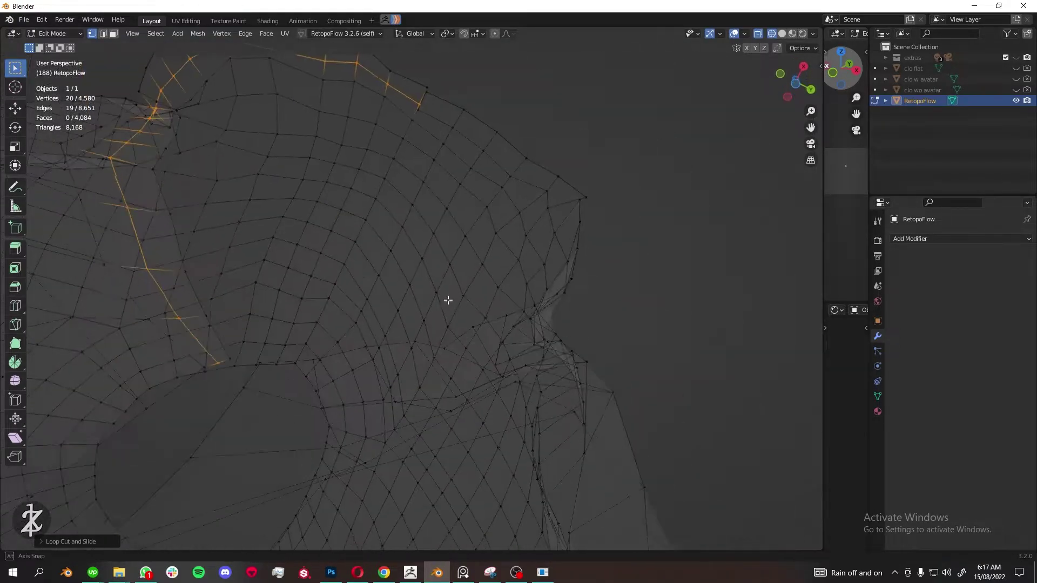
pyautogui.scroll(3, 446, 156)
pyautogui.scroll(5, 446, 156)
pyautogui.moveTo(495, 136); pyautogui.dragTo(527, 161)
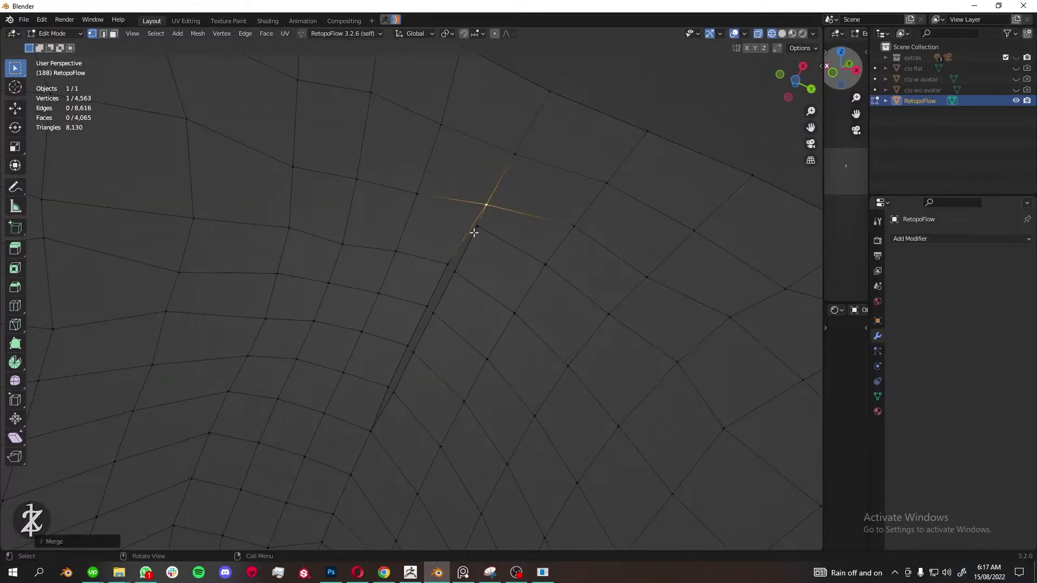
pyautogui.moveTo(463, 285); pyautogui.dragTo(433, 273, button='middle')
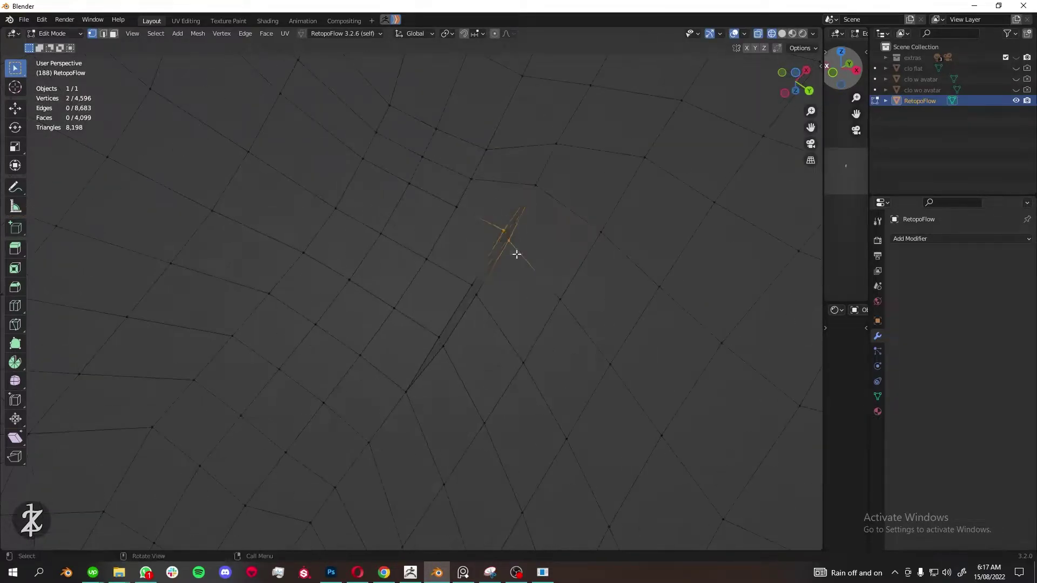
pyautogui.moveTo(517, 250); pyautogui.dragTo(511, 216, button='middle')
pyautogui.moveTo(510, 216); pyautogui.dragTo(625, 241)
pyautogui.scroll(-3, 608, 405)
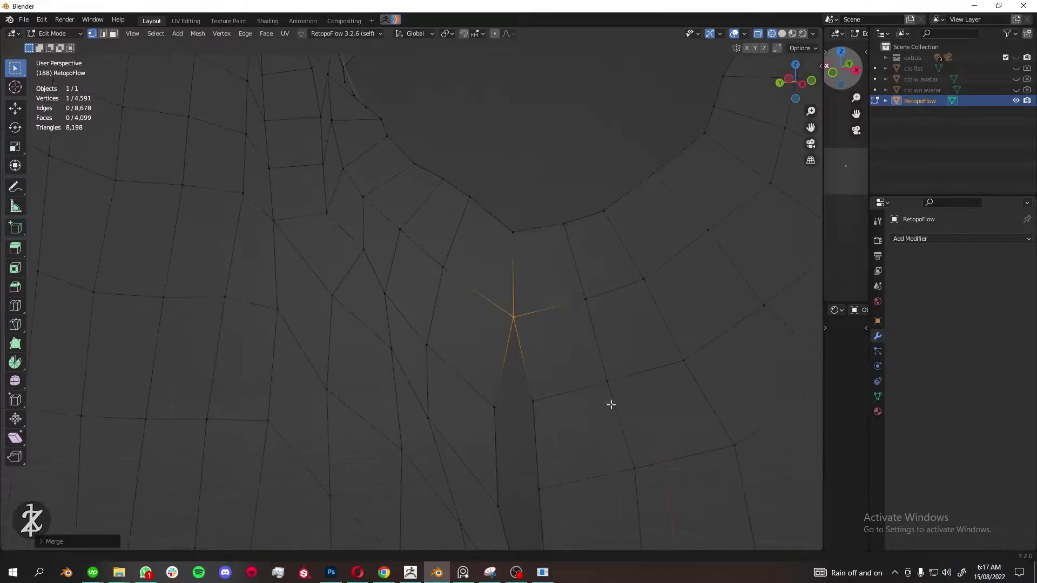
pyautogui.press('m')
pyautogui.click(553, 427)
# - Select and merge another pair of doubled seam vertices
pyautogui.moveTo(555, 357); pyautogui.dragTo(573, 336, button='middle')
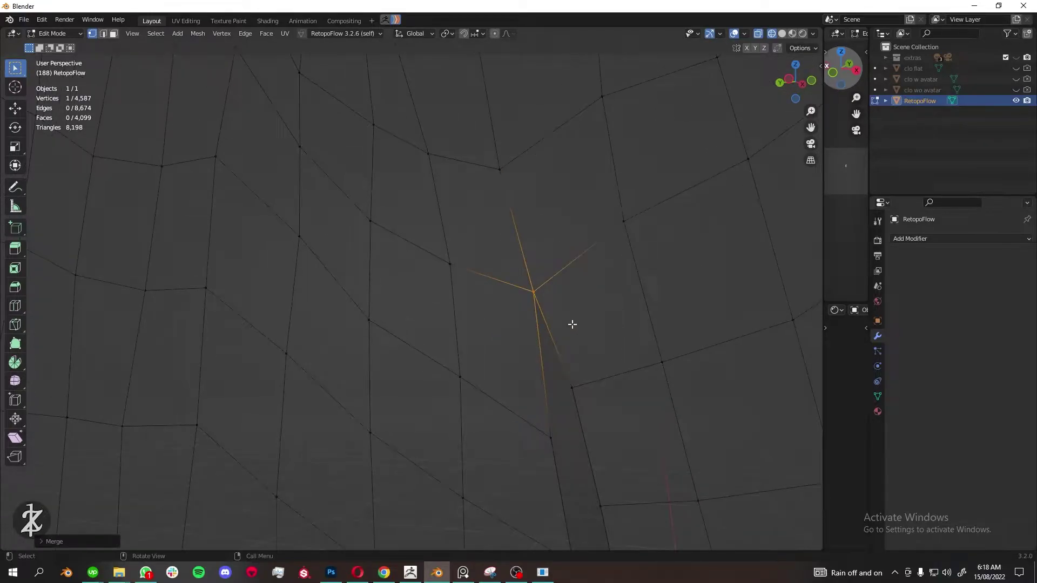
pyautogui.moveTo(486, 169); pyautogui.dragTo(532, 243)
pyautogui.moveTo(493, 348); pyautogui.dragTo(551, 436)
pyautogui.press('m')
pyautogui.click(577, 287)
pyautogui.moveTo(577, 286); pyautogui.dragTo(510, 259, button='middle')
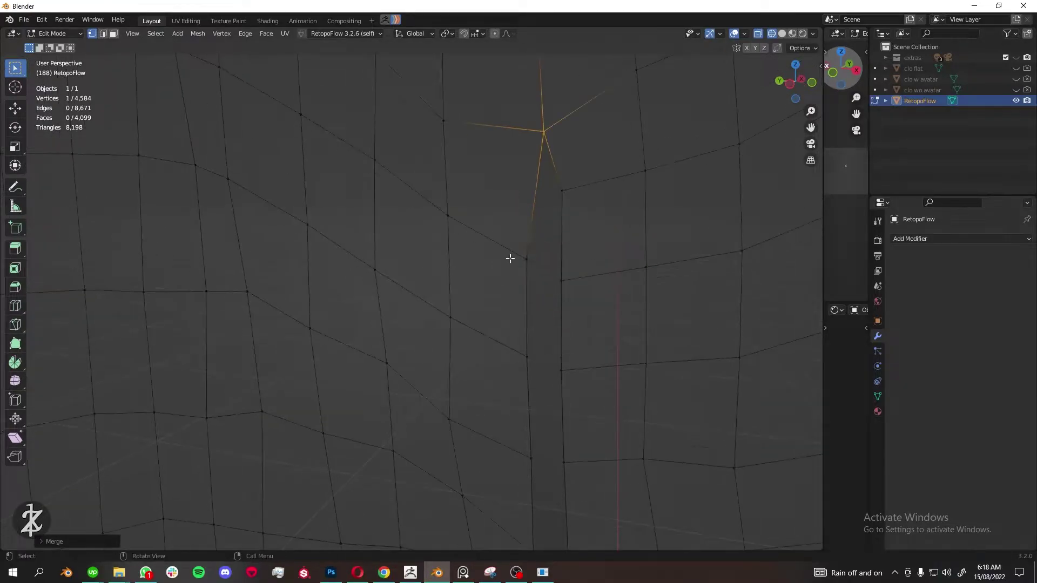
pyautogui.moveTo(571, 310); pyautogui.dragTo(601, 259, button='middle')
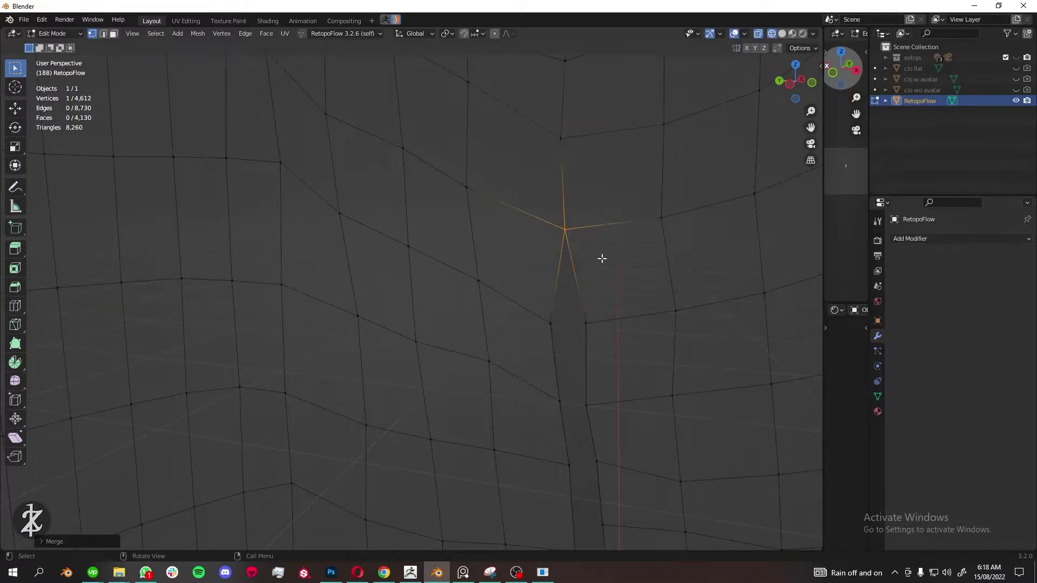
pyautogui.moveTo(546, 382)
pyautogui.mouseDown(button='middle')
pyautogui.moveTo(604, 322)
pyautogui.moveTo(563, 232)
pyautogui.moveTo(568, 243)
pyautogui.moveTo(583, 214)
pyautogui.mouseUp(button='middle')
# - Add another Ctrl+R edge loop across the shirt mesh
pyautogui.hotkey('ctrl', 'r')
pyautogui.click(563, 156)
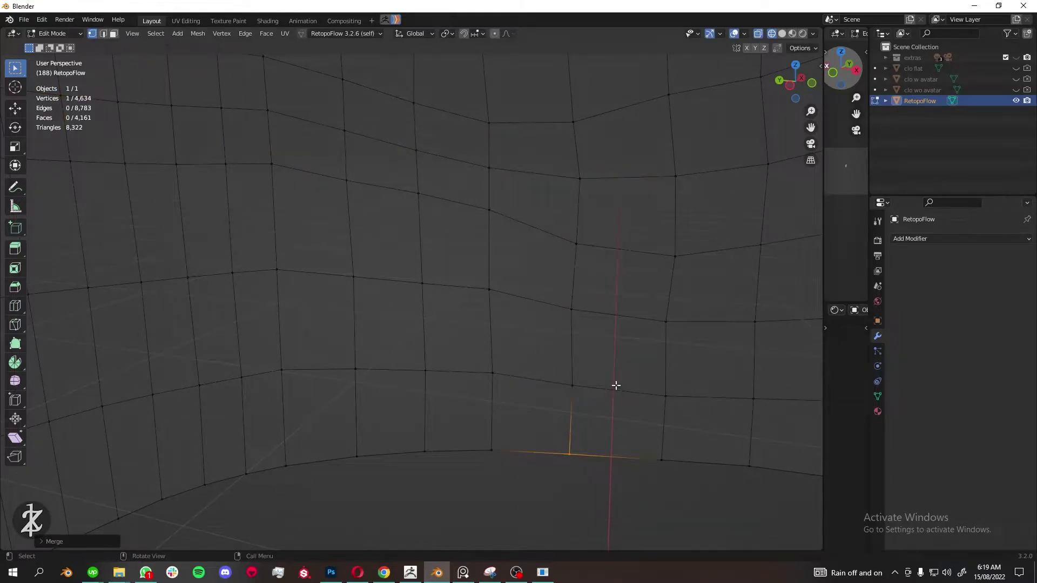
pyautogui.scroll(-10, 616, 386)
pyautogui.scroll(3, 688, 267)
# - Merge the seam vertices at the top of the shirt seam
pyautogui.scroll(4, 456, 319)
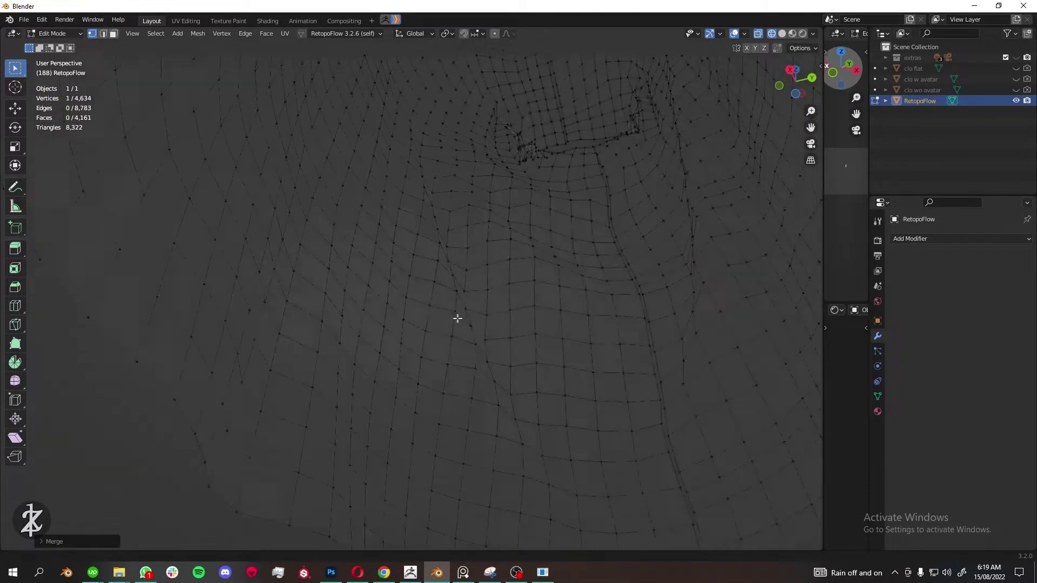
pyautogui.scroll(3, 569, 273)
pyautogui.press('m')
pyautogui.scroll(-2, 669, 269)
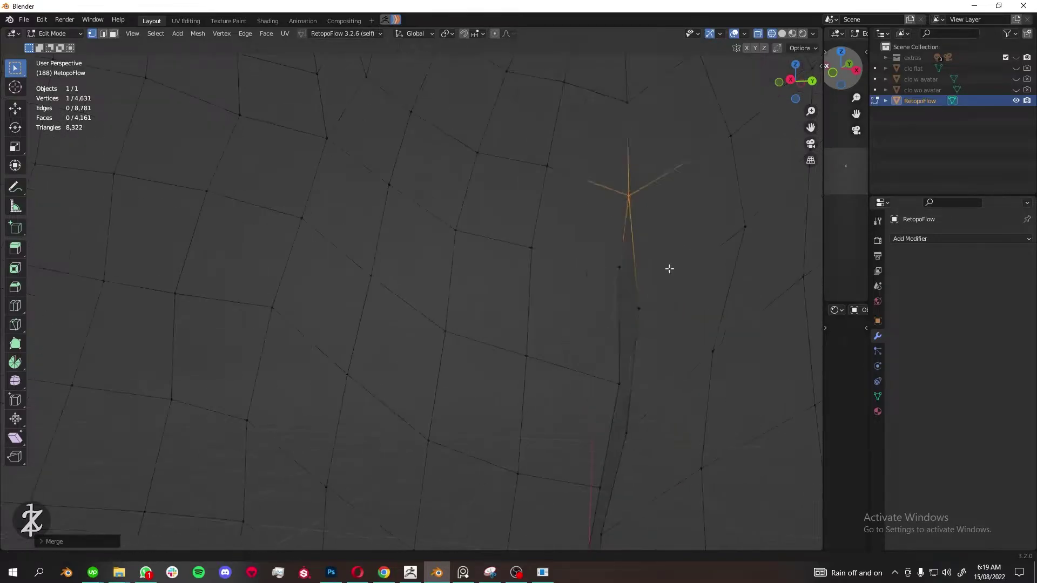
pyautogui.scroll(2, 653, 435)
pyautogui.keyDown('shift'); pyautogui.moveTo(578, 291); pyautogui.dragTo(625, 387); pyautogui.keyUp('shift')
pyautogui.press('m')
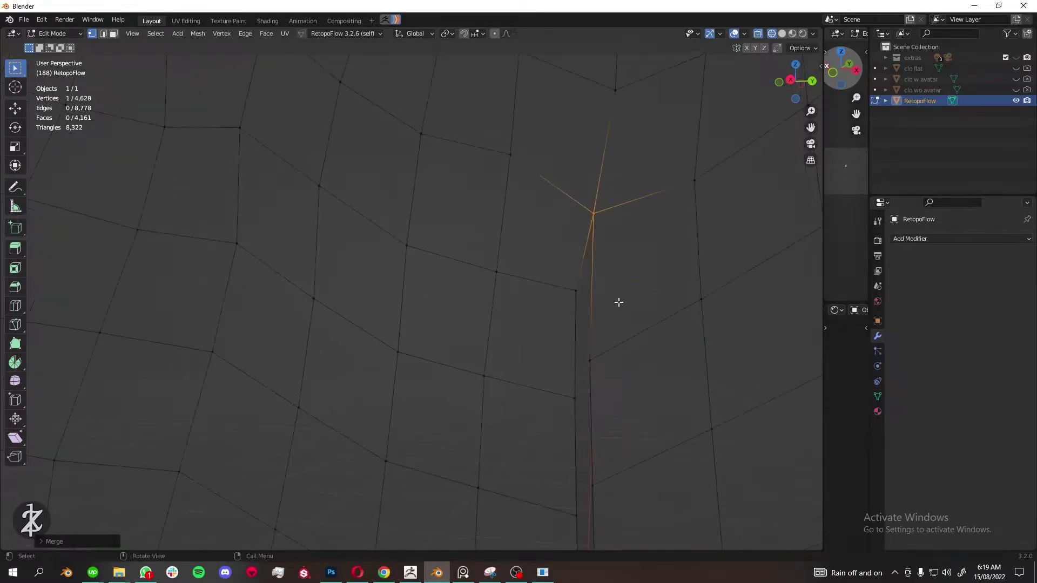
pyautogui.press('m')
# - Select and merge more pairs of seam vertices further along
pyautogui.moveTo(619, 302)
pyautogui.mouseDown(button='middle')
pyautogui.moveTo(600, 364)
pyautogui.moveTo(571, 354)
pyautogui.mouseUp(button='middle')
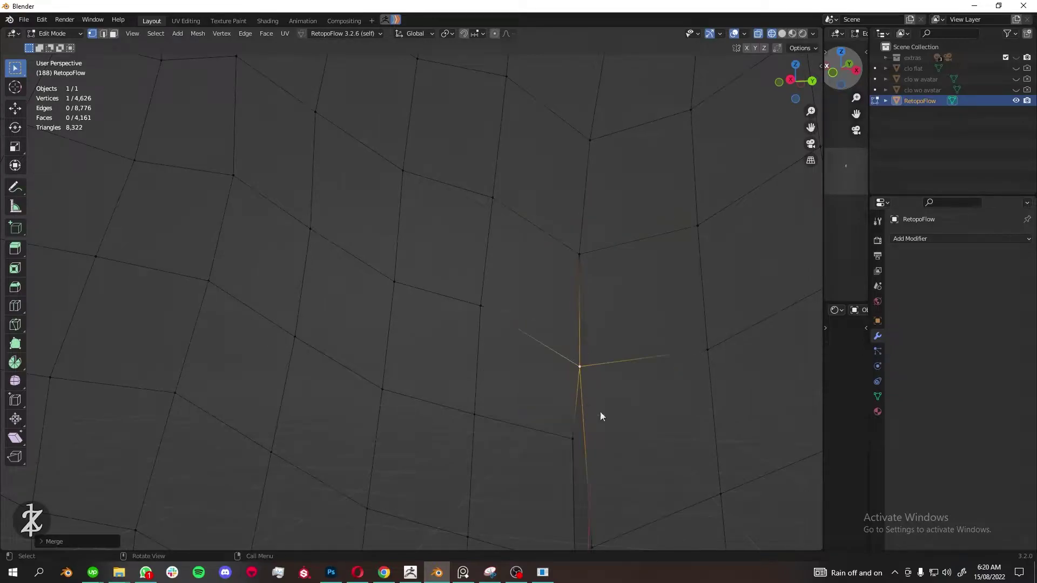
pyautogui.moveTo(601, 416); pyautogui.dragTo(602, 398, button='middle')
pyautogui.keyDown('shift'); pyautogui.click(602, 398); pyautogui.keyUp('shift')
pyautogui.press('m')
pyautogui.moveTo(606, 440)
pyautogui.mouseDown(button='middle')
pyautogui.moveTo(646, 395)
pyautogui.moveTo(636, 346)
pyautogui.moveTo(607, 367)
pyautogui.moveTo(563, 354)
pyautogui.moveTo(596, 313)
pyautogui.mouseUp(button='middle')
pyautogui.press('m')
# - Box-select and merge the next two groups of seam vertices
pyautogui.moveTo(533, 338); pyautogui.dragTo(588, 433)
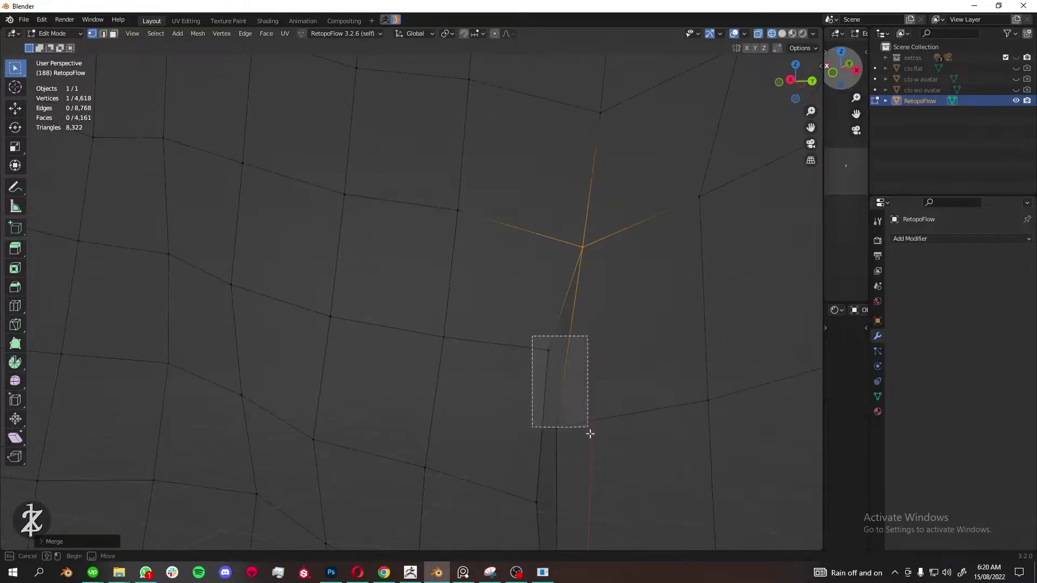
pyautogui.moveTo(484, 197); pyautogui.dragTo(522, 253)
pyautogui.press('m')
pyautogui.moveTo(523, 253); pyautogui.dragTo(521, 234, button='middle')
pyautogui.moveTo(522, 234); pyautogui.dragTo(550, 268)
pyautogui.press('m')
pyautogui.moveTo(567, 322)
pyautogui.mouseDown(button='middle')
pyautogui.moveTo(572, 339)
pyautogui.moveTo(613, 254)
pyautogui.mouseUp(button='middle')
# - Merge the remaining seam vertices, reaching 4,665 vertices and 4,228 faces
pyautogui.hotkey('alt', 'a')
pyautogui.scroll(-5, 564, 459)
pyautogui.scroll(5, 326, 318)
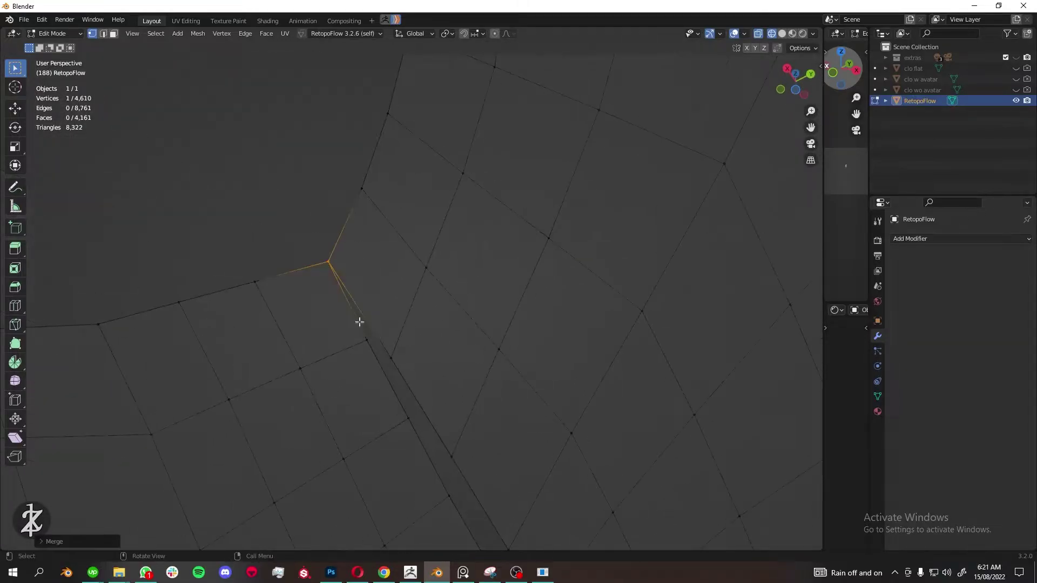
pyautogui.press('m')
pyautogui.moveTo(359, 322)
pyautogui.mouseDown(button='middle')
pyautogui.moveTo(422, 384)
pyautogui.moveTo(398, 199)
pyautogui.moveTo(430, 331)
pyautogui.mouseUp(button='middle')
pyautogui.press('m')
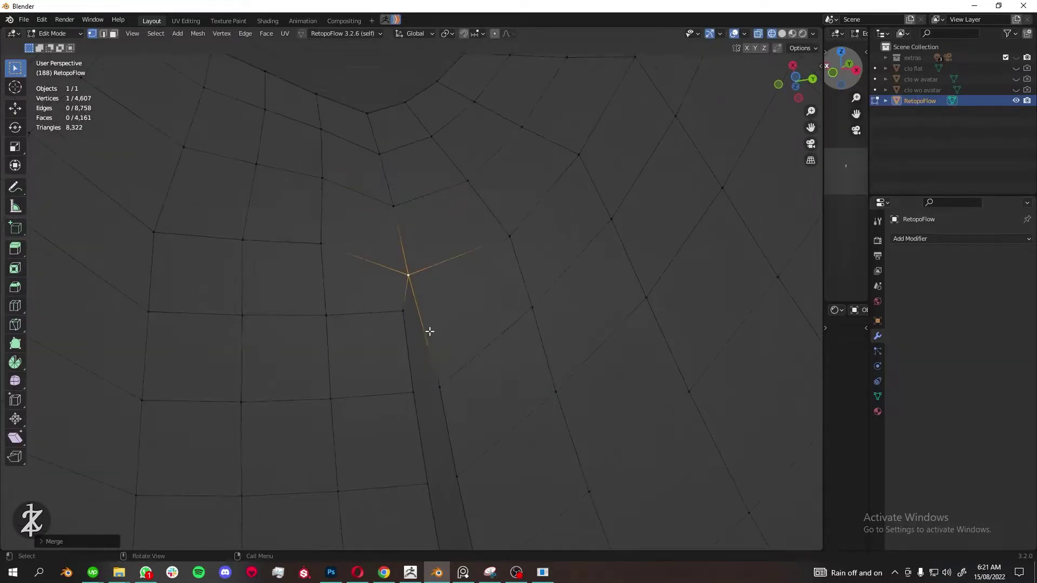
pyautogui.moveTo(459, 500)
pyautogui.mouseDown(button='middle')
pyautogui.moveTo(473, 296)
pyautogui.moveTo(409, 321)
pyautogui.mouseUp(button='middle')
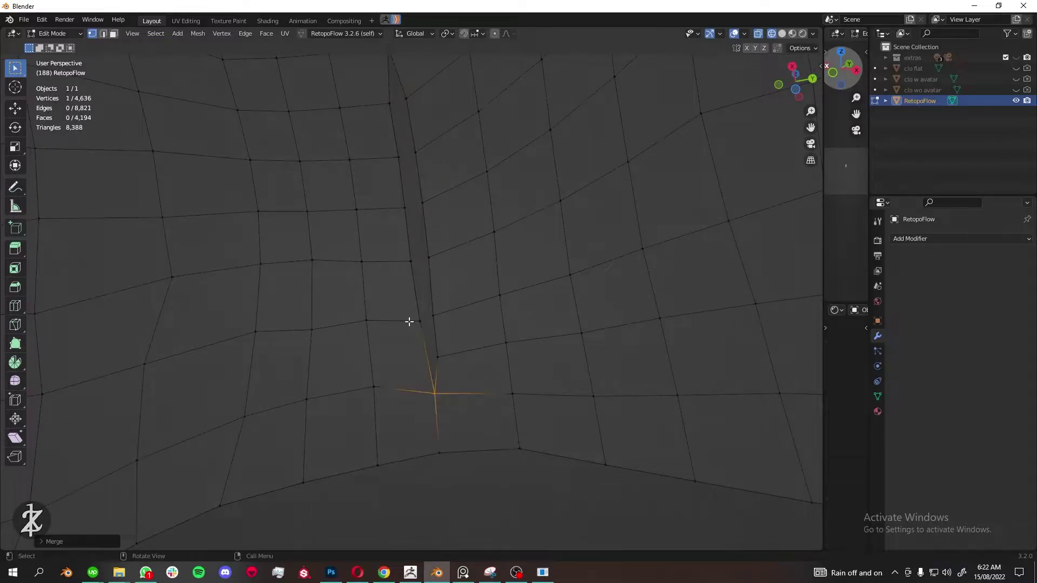
pyautogui.scroll(-4, 470, 255)
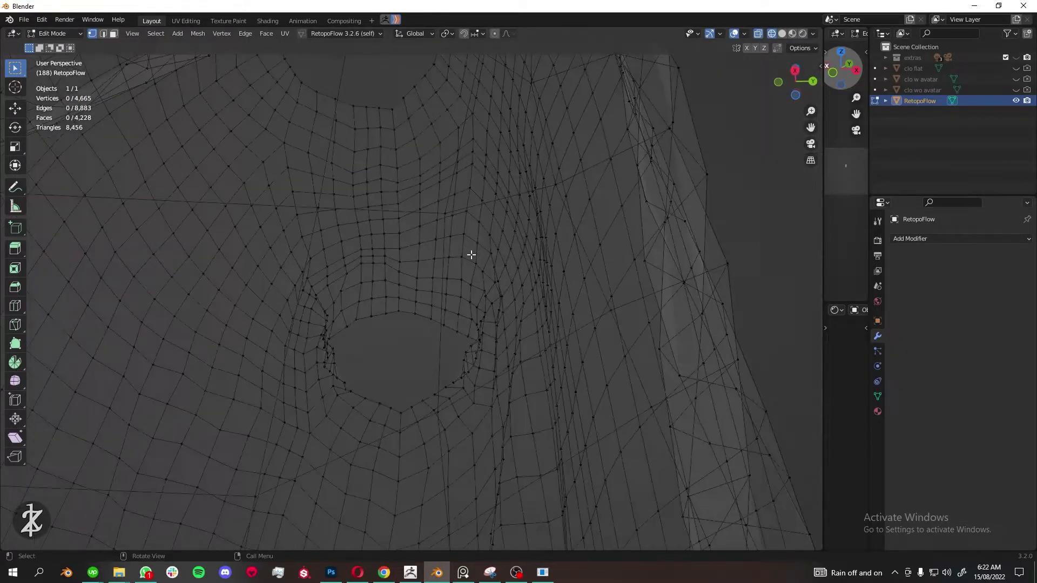
pyautogui.scroll(-4, 520, 339)
# - Select the shirt torso and invert the selection to the sleeves and shorts
pyautogui.moveTo(519, 340); pyautogui.dragTo(412, 243, button='middle')
pyautogui.press('l')
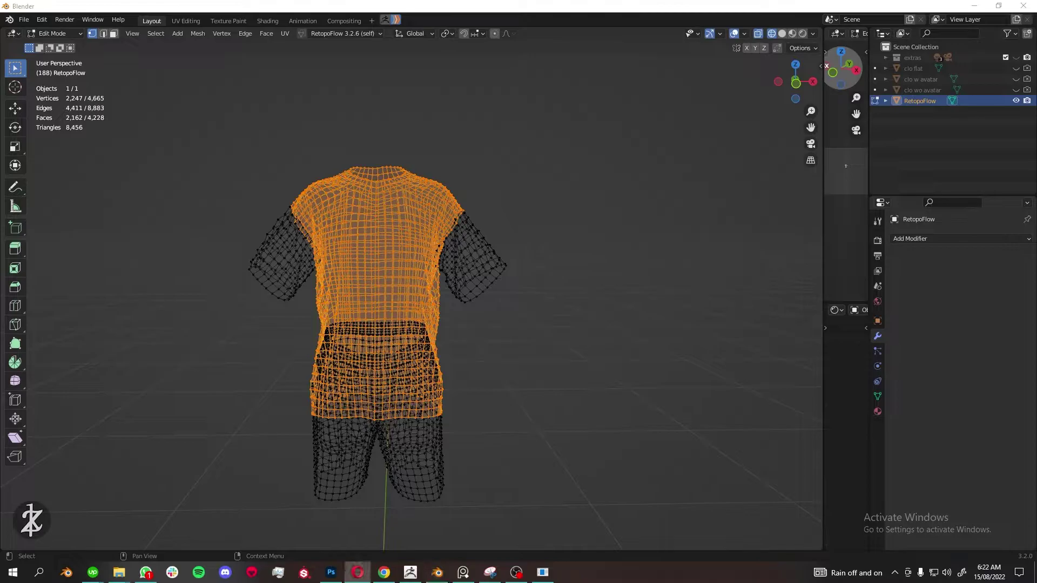
pyautogui.hotkey('ctrl', 'i')
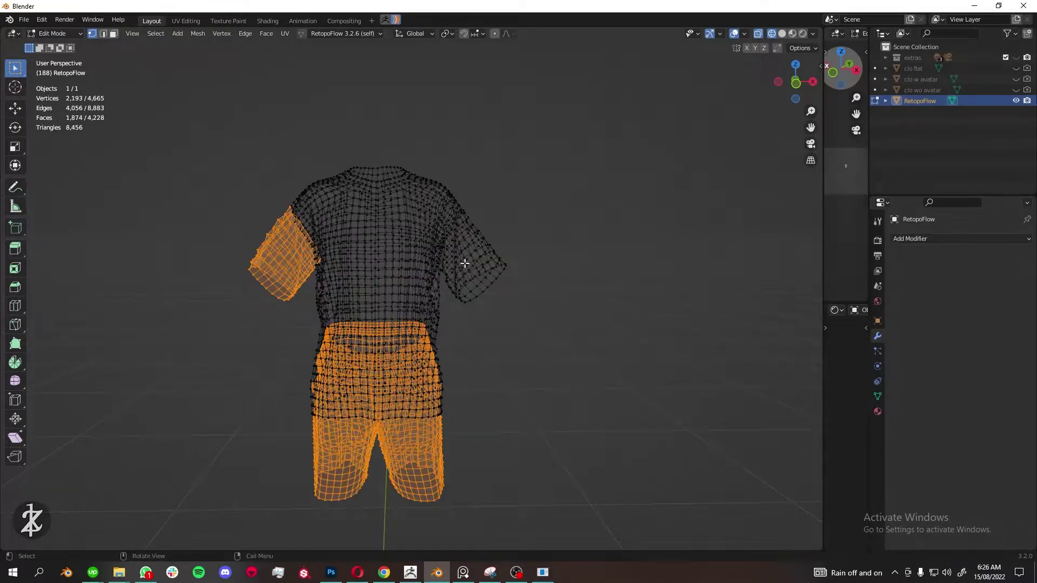
pyautogui.scroll(5, 486, 302)
pyautogui.scroll(5, 535, 292)
pyautogui.moveTo(600, 290)
pyautogui.mouseDown(button='middle')
pyautogui.moveTo(584, 260)
pyautogui.moveTo(532, 320)
pyautogui.moveTo(581, 331)
pyautogui.moveTo(582, 263)
pyautogui.moveTo(571, 299)
pyautogui.moveTo(581, 175)
pyautogui.moveTo(651, 265)
pyautogui.moveTo(607, 283)
pyautogui.moveTo(579, 122)
pyautogui.moveTo(575, 372)
pyautogui.mouseUp(button='middle')
# - Cut a new edge loop into the garment and move the nearby vertices
pyautogui.hotkey('ctrl', 'r')
pyautogui.click(587, 272)
pyautogui.click(589, 261)
pyautogui.moveTo(504, 233); pyautogui.dragTo(560, 282)
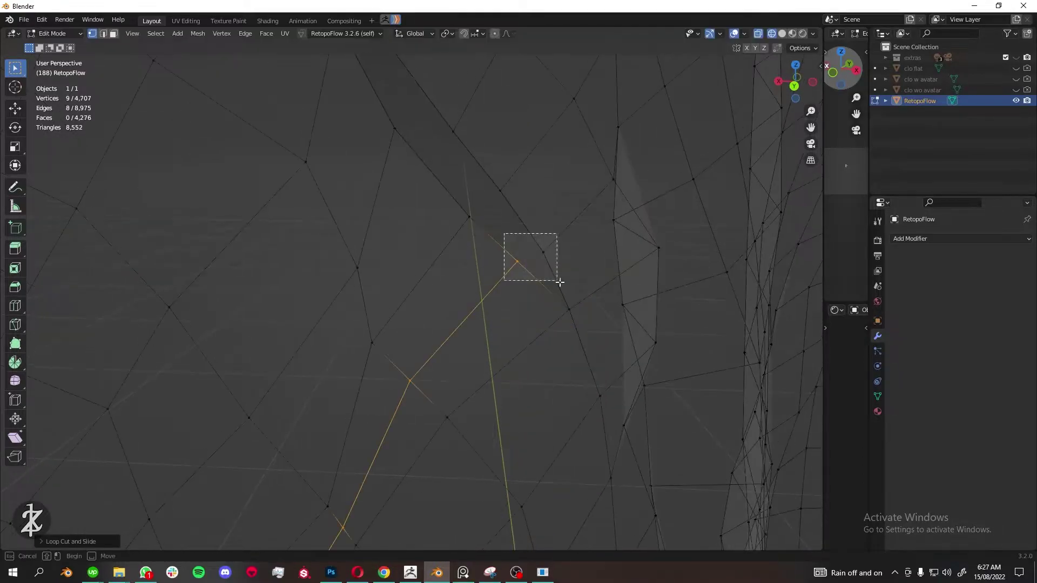
pyautogui.moveTo(496, 184)
pyautogui.mouseDown(button='middle')
pyautogui.moveTo(551, 378)
pyautogui.moveTo(433, 259)
pyautogui.moveTo(513, 354)
pyautogui.moveTo(394, 273)
pyautogui.moveTo(276, 276)
pyautogui.mouseUp(button='middle')
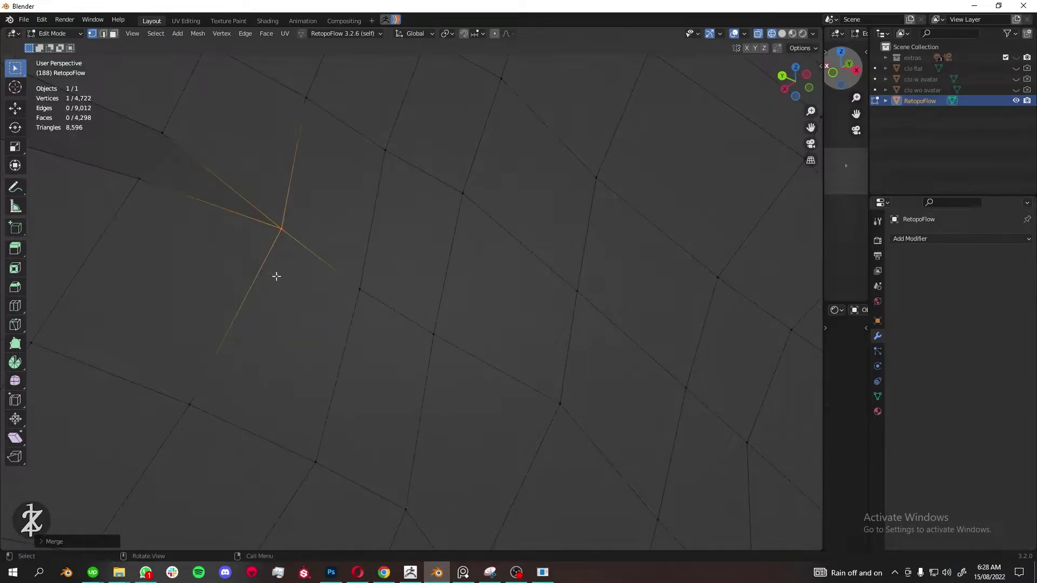
pyautogui.press('g')
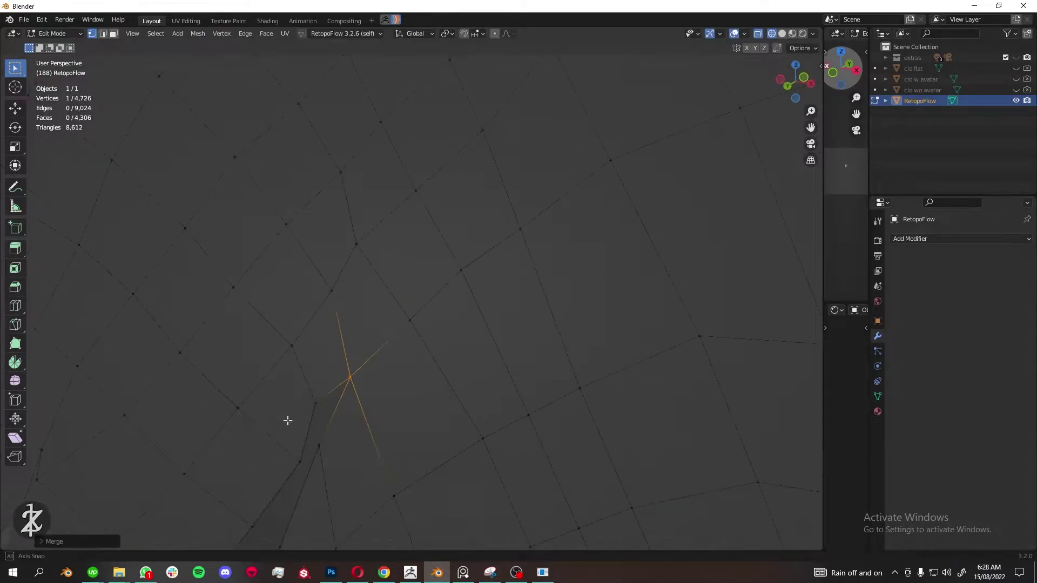
# - Merge the first overlapping seam vertices into single points
pyautogui.moveTo(287, 420); pyautogui.dragTo(452, 332, button='middle')
pyautogui.press('m')
pyautogui.press('Escape')
pyautogui.moveTo(352, 446)
pyautogui.mouseDown(button='middle')
pyautogui.moveTo(458, 309)
pyautogui.moveTo(415, 396)
pyautogui.moveTo(616, 309)
pyautogui.mouseUp(button='middle')
pyautogui.press('m')
pyautogui.click(415, 395)
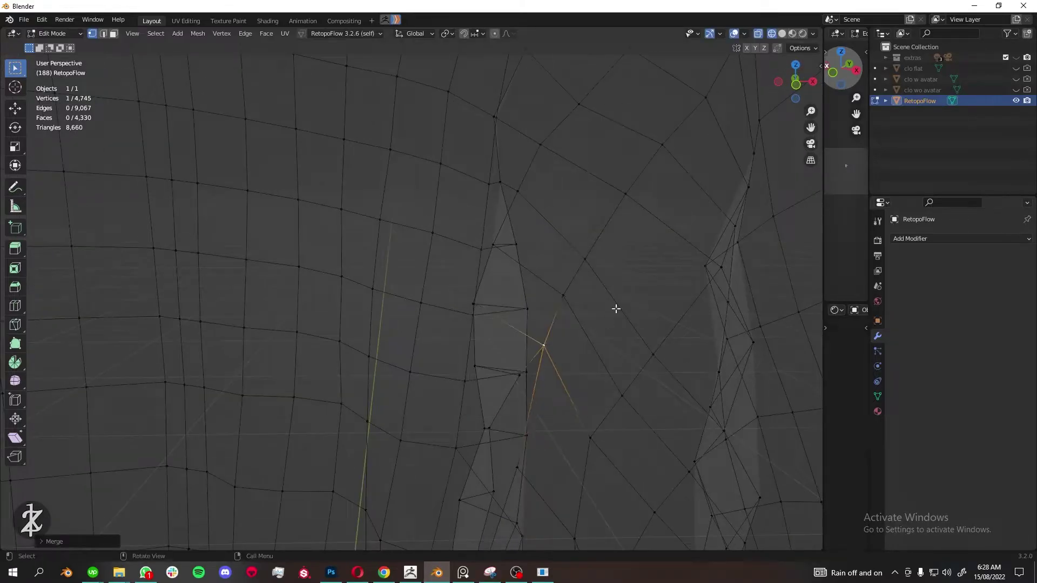
pyautogui.keyDown('shift'); pyautogui.moveTo(561, 413); pyautogui.dragTo(602, 366, button='middle'); pyautogui.keyUp('shift')
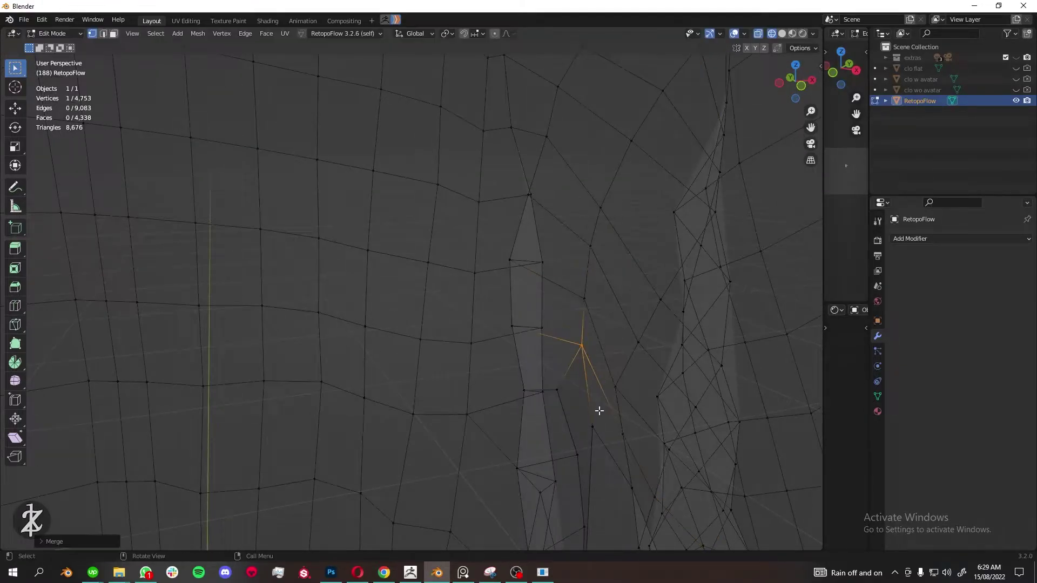
pyautogui.moveTo(599, 410)
pyautogui.mouseDown(button='middle')
pyautogui.moveTo(614, 343)
pyautogui.moveTo(671, 324)
pyautogui.moveTo(623, 364)
pyautogui.moveTo(634, 266)
pyautogui.moveTo(493, 452)
pyautogui.moveTo(541, 356)
pyautogui.moveTo(447, 382)
pyautogui.moveTo(435, 438)
pyautogui.moveTo(487, 216)
pyautogui.moveTo(351, 288)
pyautogui.moveTo(303, 299)
pyautogui.moveTo(461, 258)
pyautogui.moveTo(488, 271)
pyautogui.moveTo(466, 452)
pyautogui.moveTo(486, 463)
pyautogui.moveTo(606, 461)
pyautogui.moveTo(384, 390)
pyautogui.mouseUp(button='middle')
# - Merge more doubled seam vertices, then select the linked shorts geometry
pyautogui.press('m')
pyautogui.click(630, 294)
pyautogui.press('b')
pyautogui.moveTo(384, 390); pyautogui.dragTo(426, 421)
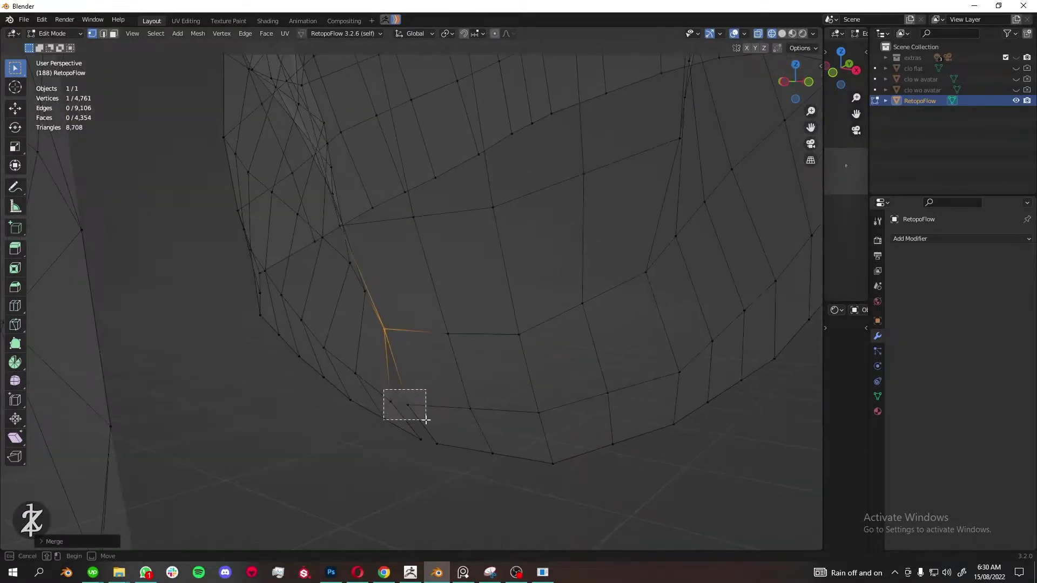
pyautogui.press('m')
pyautogui.click(483, 421)
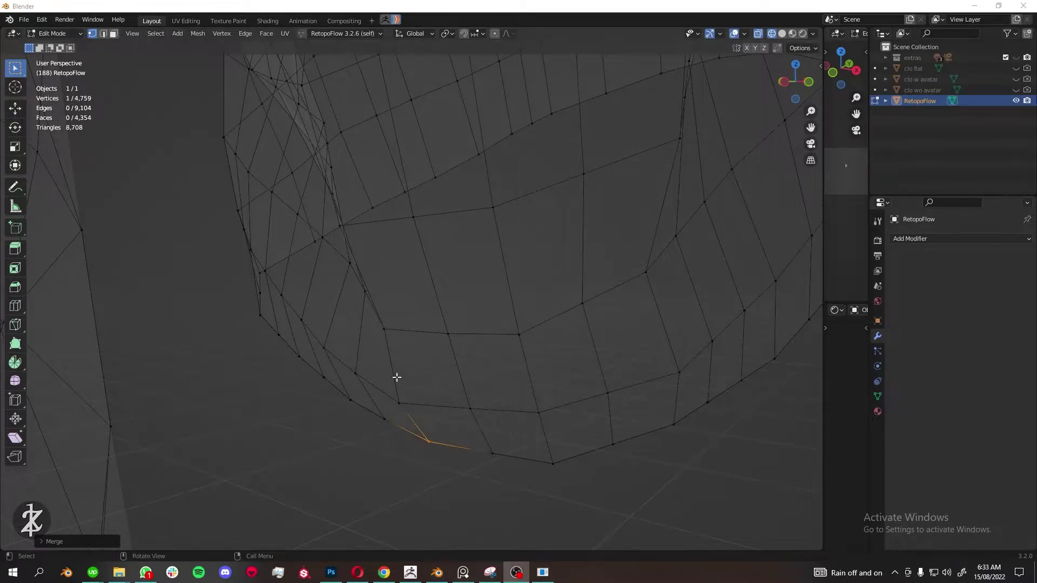
pyautogui.scroll(-8, 397, 377)
pyautogui.hotkey('ctrl', 'l')
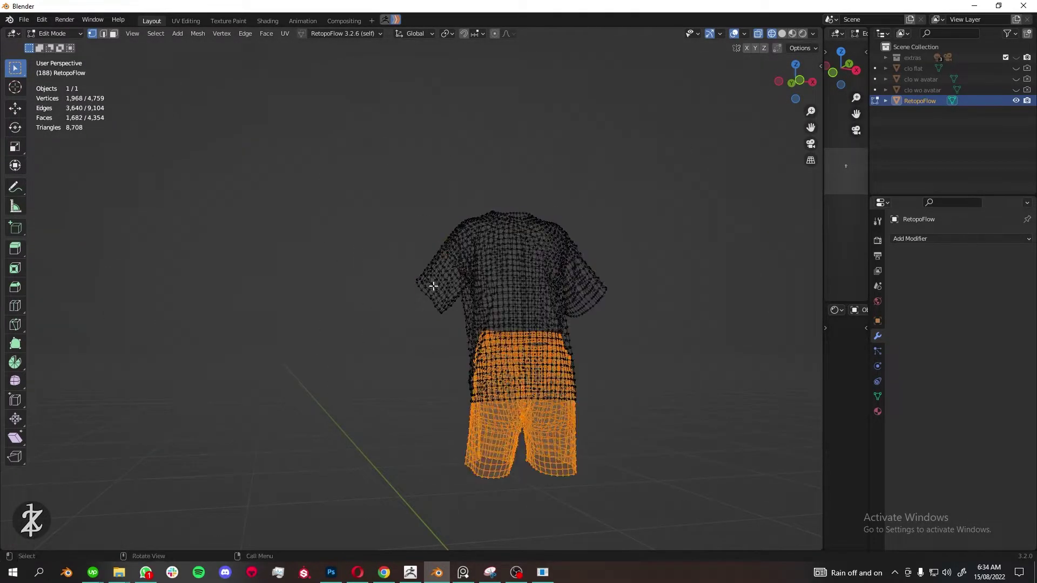
# - Merge a group of three stray vertices, then two more, at center
pyautogui.scroll(10, 434, 286)
pyautogui.moveTo(449, 290)
pyautogui.mouseDown(button='middle')
pyautogui.moveTo(463, 359)
pyautogui.moveTo(287, 380)
pyautogui.mouseUp(button='middle')
pyautogui.moveTo(411, 324); pyautogui.dragTo(472, 400)
pyautogui.press('m')
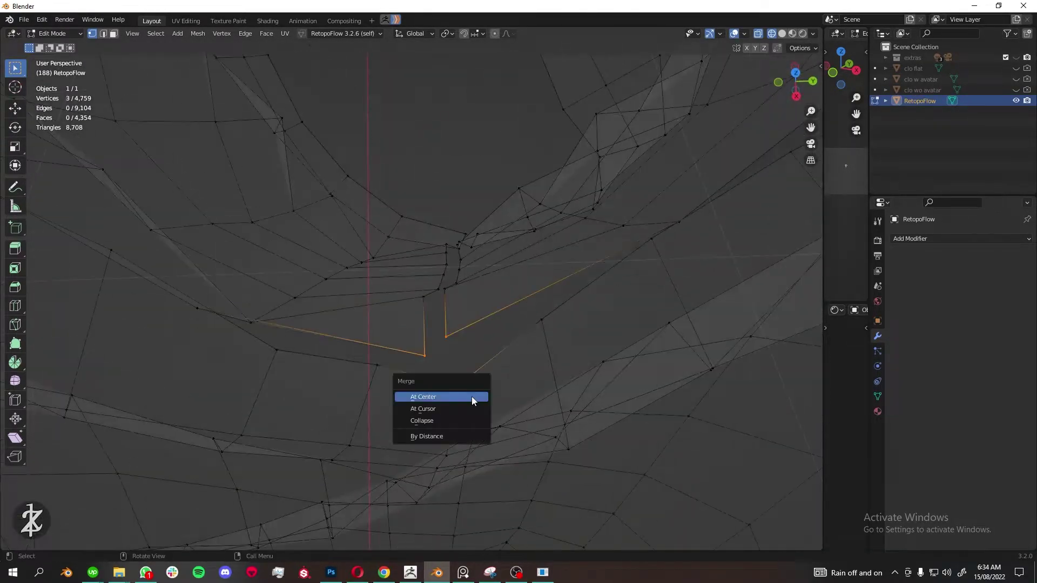
pyautogui.click(471, 398)
pyautogui.moveTo(530, 289); pyautogui.dragTo(579, 336)
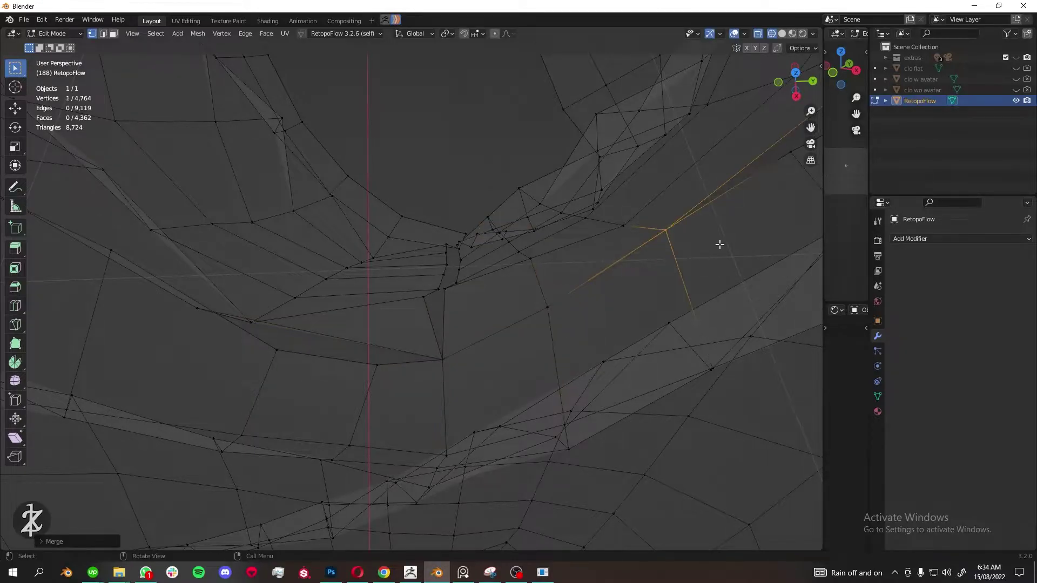
pyautogui.moveTo(720, 243); pyautogui.dragTo(542, 238, button='middle')
pyautogui.press('m')
pyautogui.press('m')
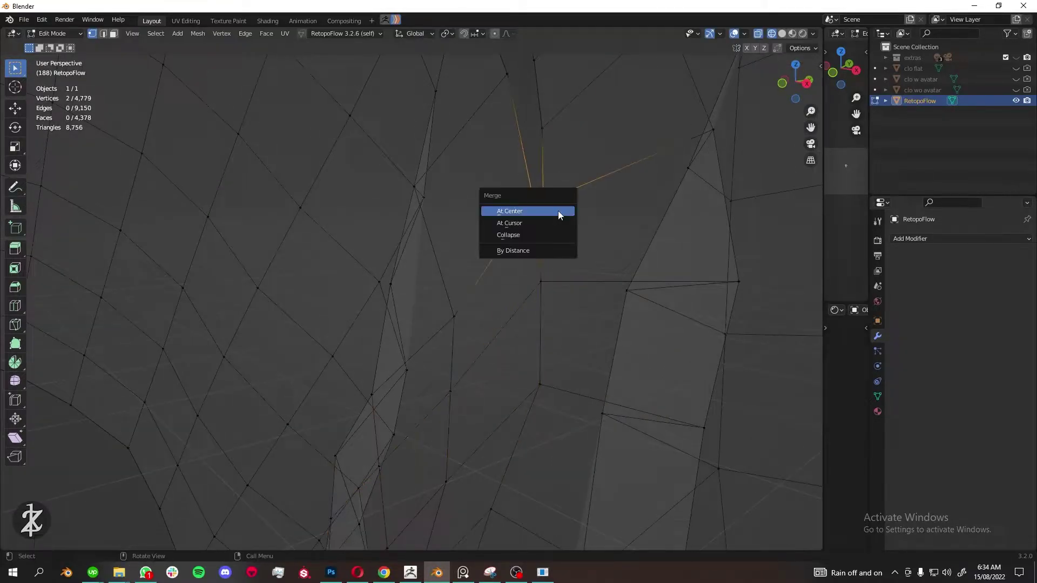
pyautogui.click(559, 211)
# - Add two edge loops at the seam junction and merge two overlapping vertices
pyautogui.moveTo(588, 214); pyautogui.dragTo(536, 310, button='middle')
pyautogui.hotkey('ctrl', 'r')
pyautogui.click(536, 310)
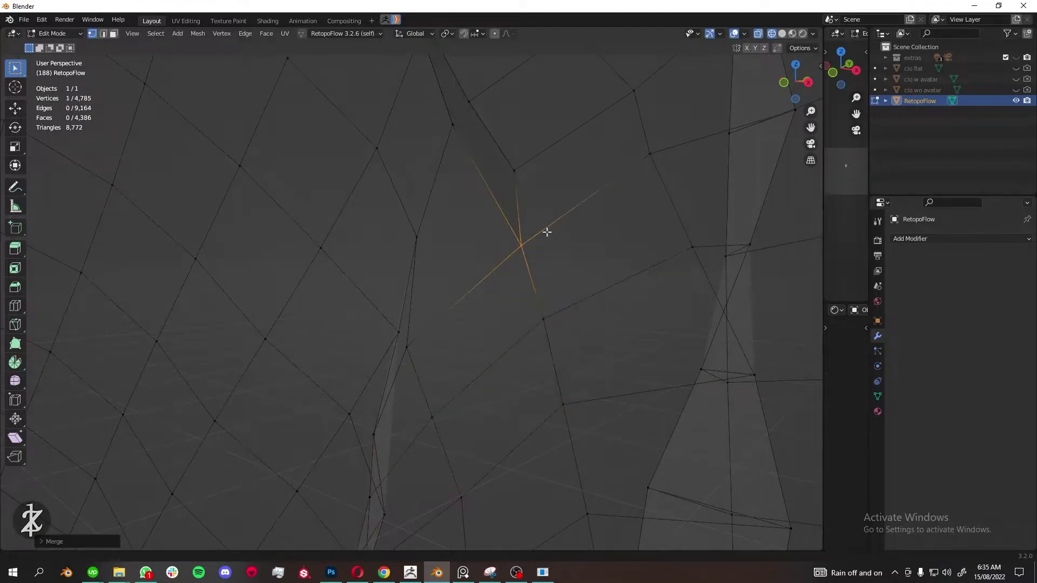
pyautogui.moveTo(547, 232); pyautogui.dragTo(576, 314, button='middle')
pyautogui.hotkey('ctrl', 'r')
pyautogui.click(576, 314)
pyautogui.moveTo(547, 265); pyautogui.dragTo(500, 279, button='middle')
pyautogui.press('m')
pyautogui.click(500, 280)
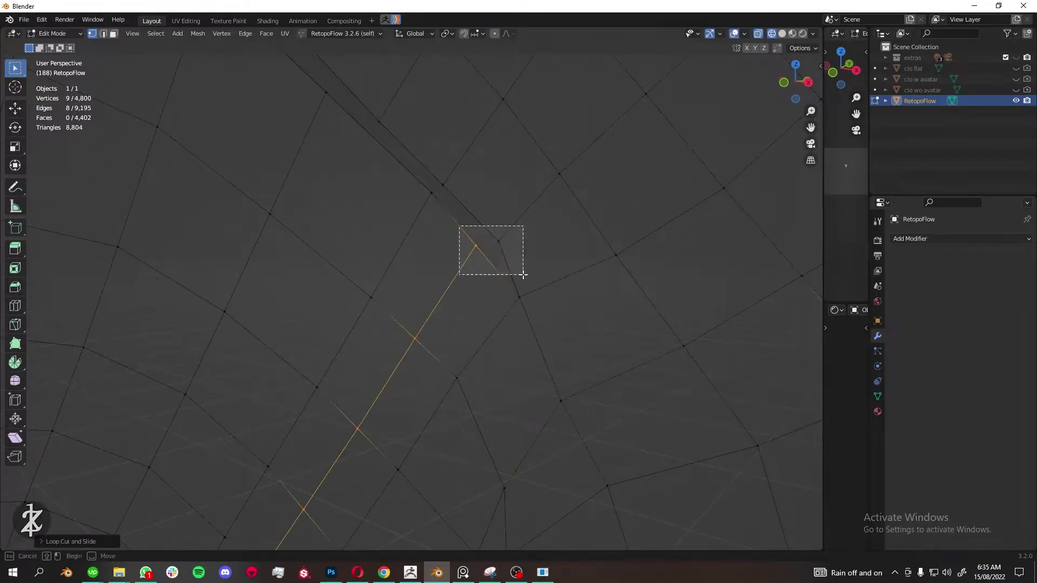
# - Merge several pairs of loose overlapping vertices at center around the shirt
pyautogui.press('m')
pyautogui.click(491, 262)
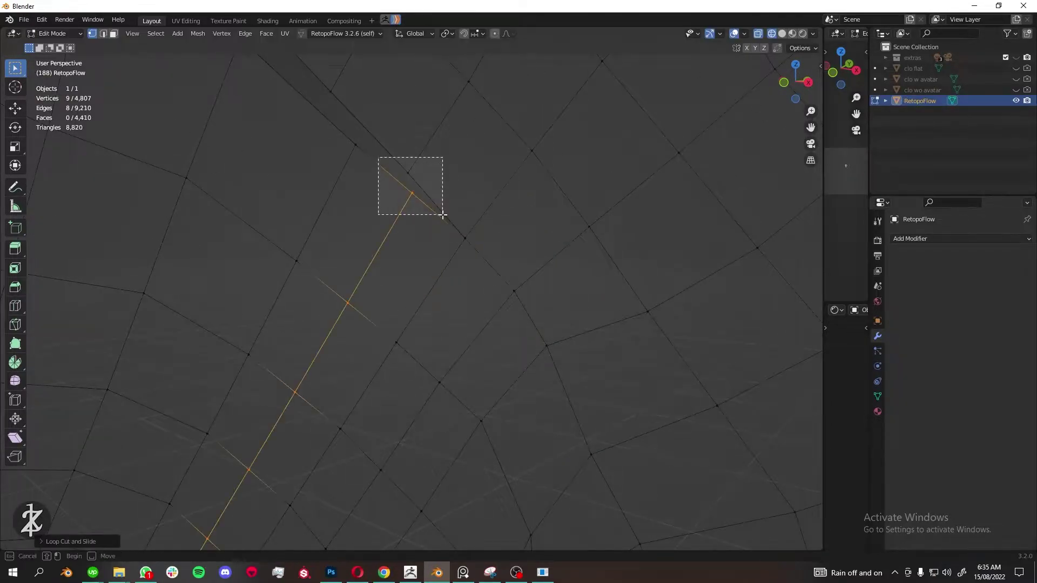
pyautogui.moveTo(441, 216)
pyautogui.mouseDown(button='middle')
pyautogui.moveTo(345, 198)
pyautogui.moveTo(403, 277)
pyautogui.moveTo(345, 194)
pyautogui.moveTo(302, 244)
pyautogui.mouseUp(button='middle')
pyautogui.press('m')
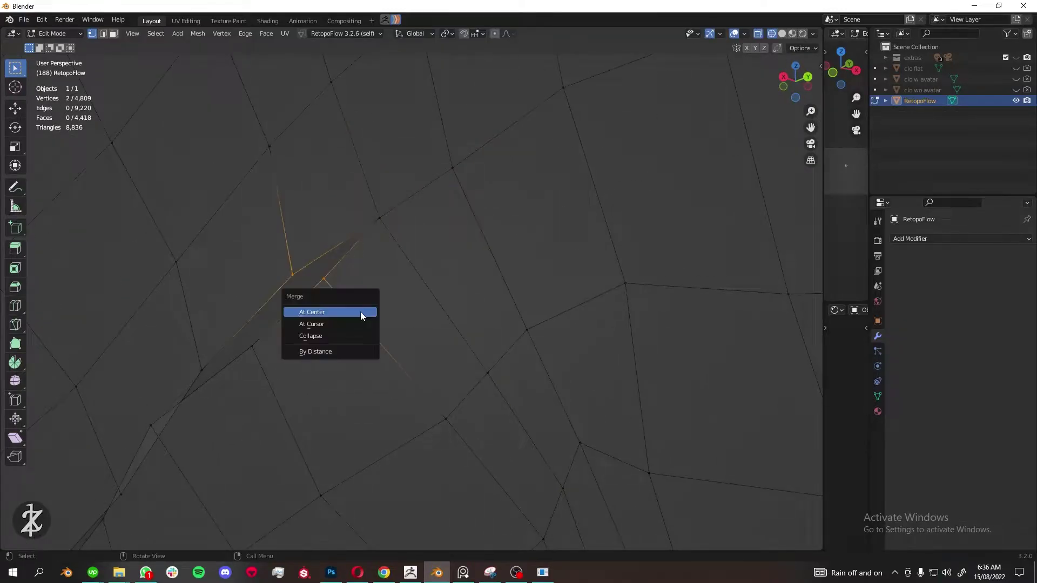
pyautogui.click(361, 312)
pyautogui.moveTo(361, 313); pyautogui.dragTo(358, 297, button='middle')
pyautogui.press('m')
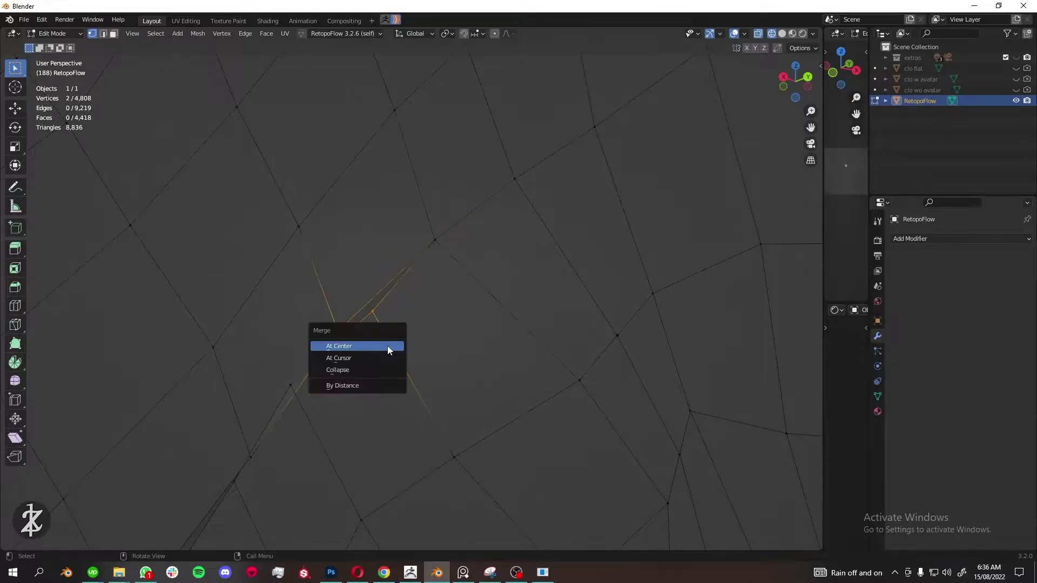
pyautogui.click(387, 345)
pyautogui.moveTo(387, 346)
pyautogui.mouseDown(button='middle')
pyautogui.moveTo(406, 260)
pyautogui.moveTo(529, 111)
pyautogui.moveTo(581, 169)
pyautogui.moveTo(536, 283)
pyautogui.moveTo(530, 260)
pyautogui.moveTo(473, 303)
pyautogui.moveTo(517, 244)
pyautogui.moveTo(497, 443)
pyautogui.mouseUp(button='middle')
pyautogui.press('m')
pyautogui.click(459, 208)
# - Merge the remaining overlapping vertex pairs and box-select two more vertices
pyautogui.press('m')
pyautogui.click(572, 284)
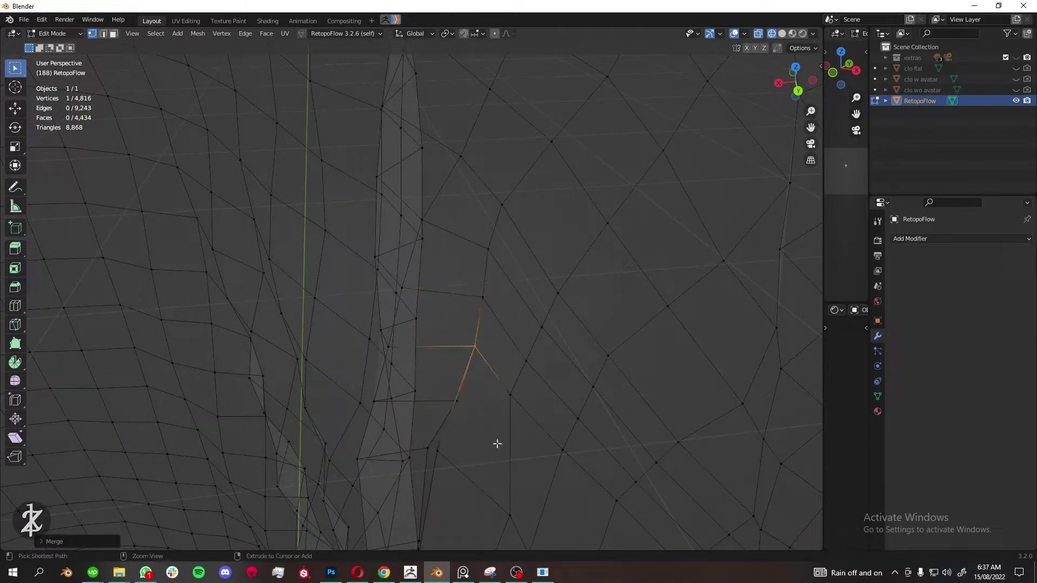
pyautogui.moveTo(421, 439); pyautogui.dragTo(461, 477)
pyautogui.press('m')
pyautogui.moveTo(544, 380)
pyautogui.mouseDown(button='middle')
pyautogui.moveTo(542, 310)
pyautogui.moveTo(572, 284)
pyautogui.mouseUp(button='middle')
pyautogui.press('m')
pyautogui.click(538, 323)
pyautogui.moveTo(620, 283); pyautogui.dragTo(652, 322)
pyautogui.moveTo(651, 322)
pyautogui.mouseDown(button='middle')
pyautogui.moveTo(224, 326)
pyautogui.moveTo(519, 290)
pyautogui.mouseUp(button='middle')
pyautogui.scroll(-5, 484, 163)
# - Hide the shirt so only the shorts mesh is shown
pyautogui.press('l')
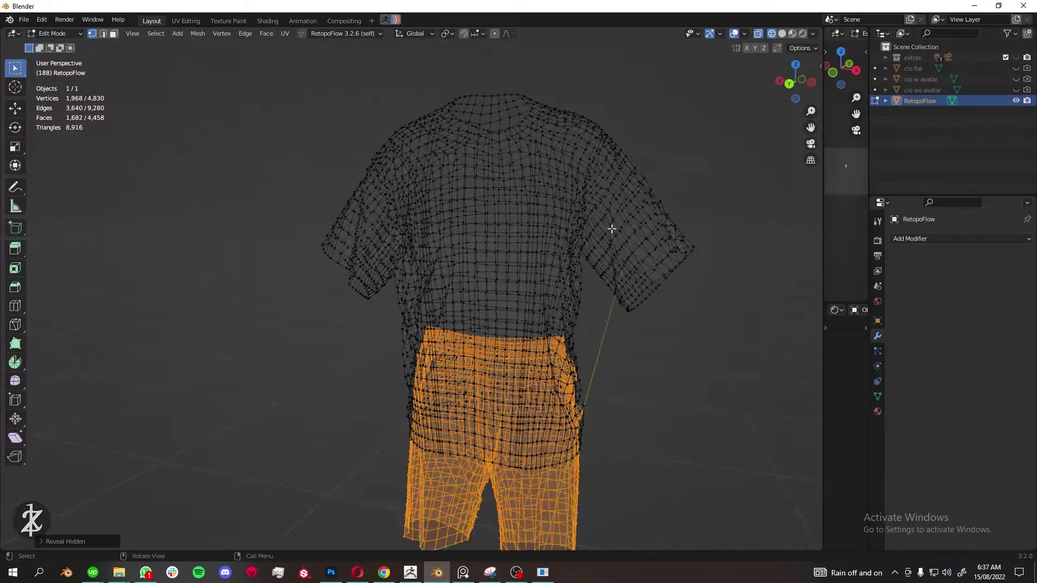
pyautogui.hotkey('shift', 'h')
pyautogui.hotkey('alt', 'a')
pyautogui.moveTo(532, 307); pyautogui.dragTo(497, 301, button='middle')
pyautogui.scroll(8, 497, 301)
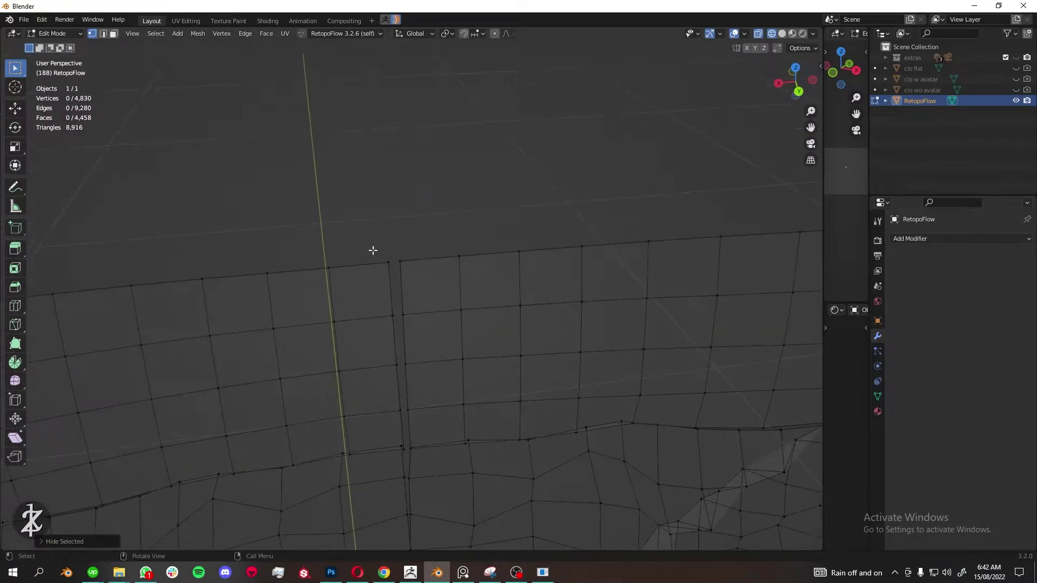
# - Merge two sets of doubled vertices on the shorts at center
pyautogui.moveTo(373, 250); pyautogui.dragTo(398, 359)
pyautogui.press('m')
pyautogui.click(435, 445)
pyautogui.keyDown('shift'); pyautogui.moveTo(436, 445); pyautogui.dragTo(398, 296, button='middle'); pyautogui.keyUp('shift')
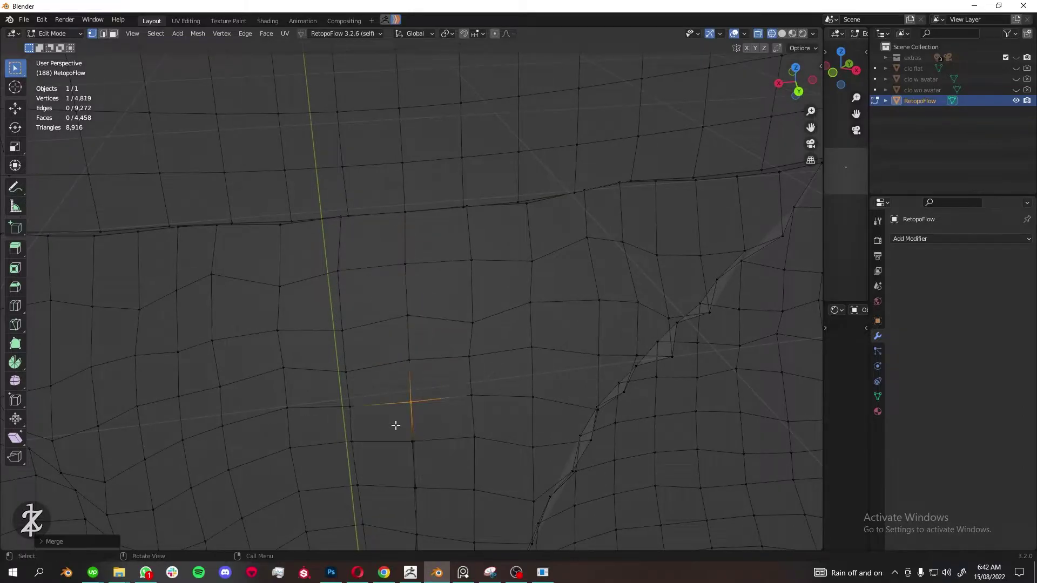
pyautogui.keyDown('shift'); pyautogui.moveTo(396, 426); pyautogui.dragTo(421, 293, button='middle'); pyautogui.keyUp('shift')
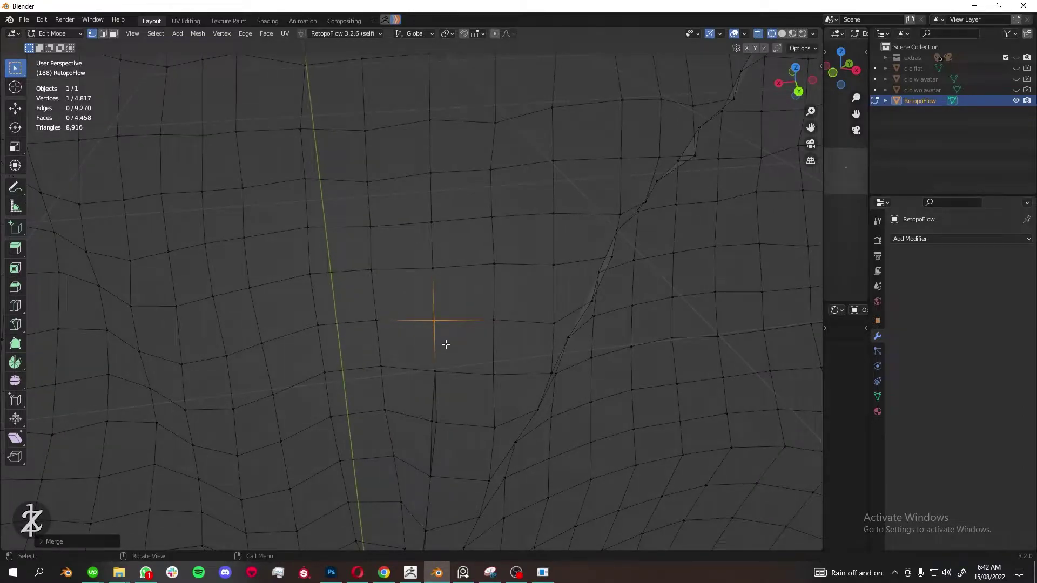
pyautogui.moveTo(413, 405); pyautogui.dragTo(439, 432)
pyautogui.press('m')
pyautogui.click(439, 432)
pyautogui.keyDown('shift'); pyautogui.moveTo(439, 432); pyautogui.dragTo(437, 263, button='middle'); pyautogui.keyUp('shift')
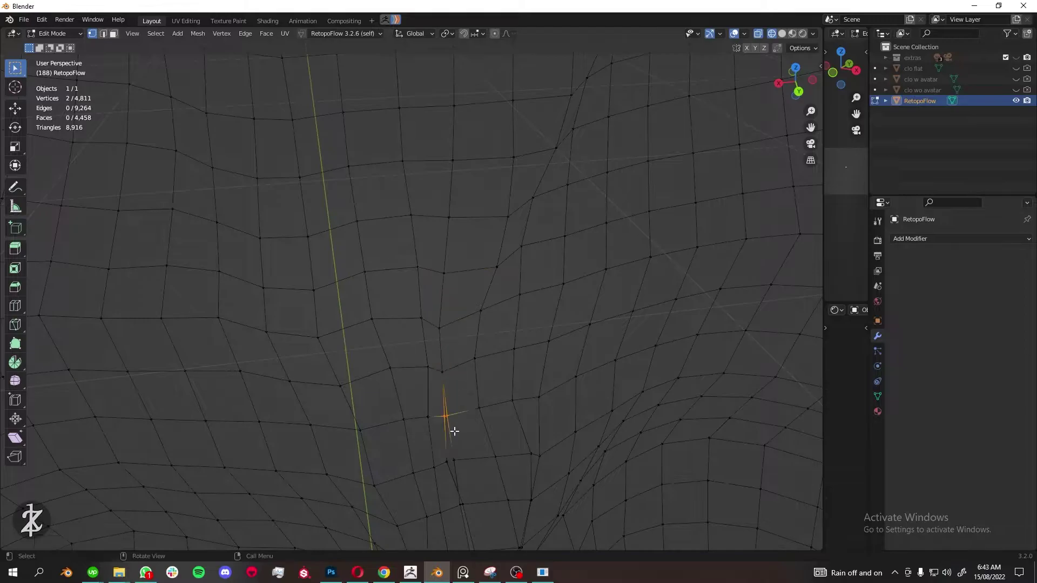
pyautogui.scroll(-1, 471, 501)
# - Merge the doubled vertices along the shorts' crotch seam at center
pyautogui.moveTo(442, 457); pyautogui.dragTo(456, 479)
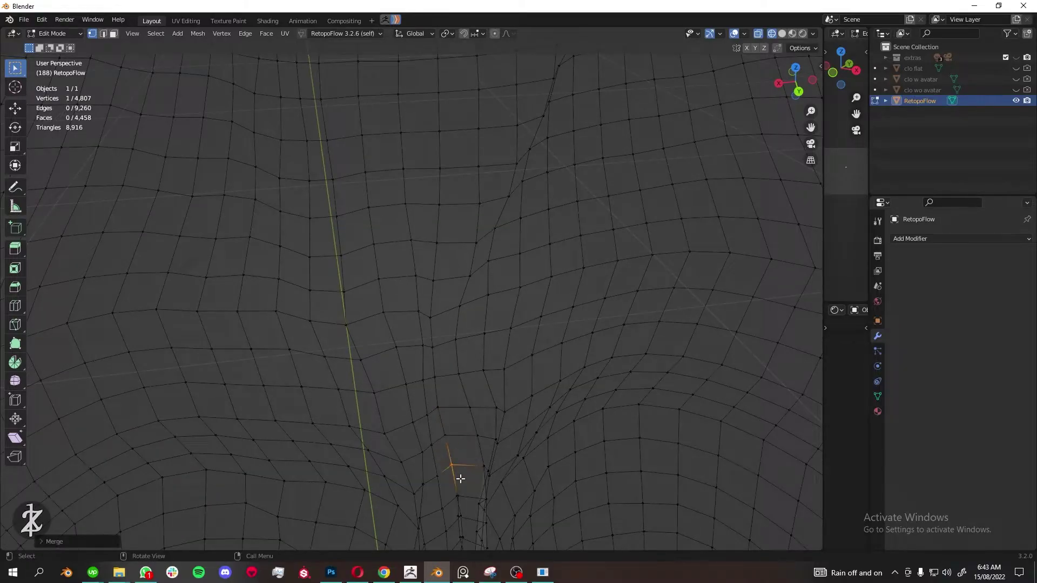
pyautogui.moveTo(641, 130); pyautogui.dragTo(424, 335, button='middle')
pyautogui.moveTo(423, 335); pyautogui.dragTo(451, 361)
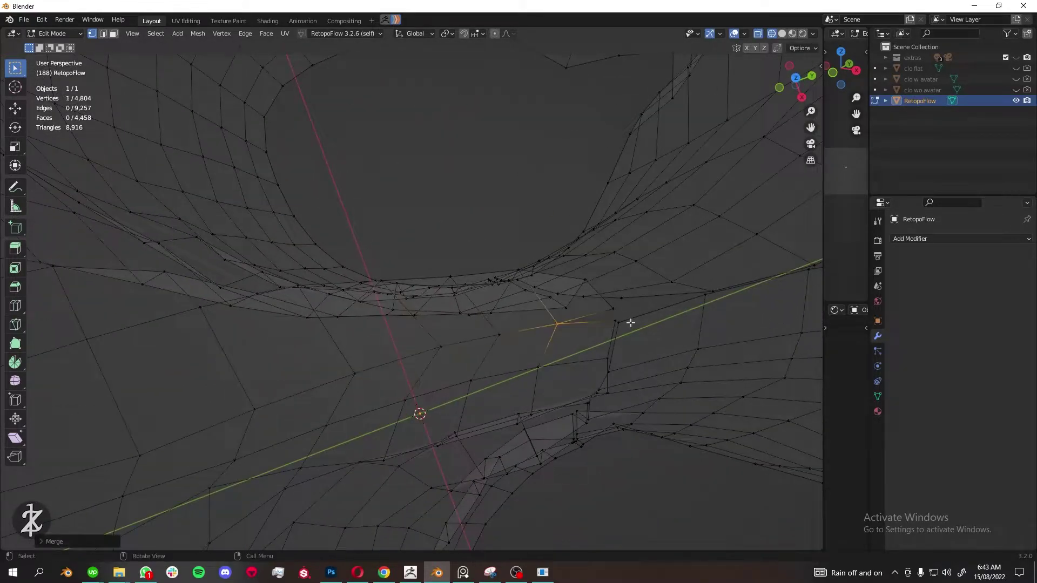
pyautogui.moveTo(733, 287); pyautogui.dragTo(596, 297, button='middle')
pyautogui.scroll(3, 596, 296)
pyautogui.press('m')
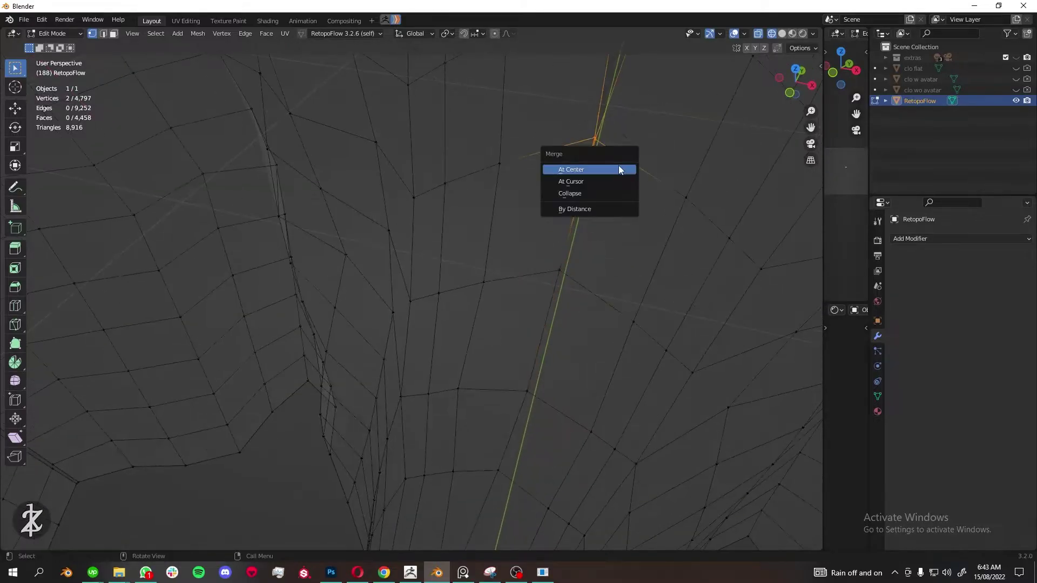
pyautogui.click(566, 175)
pyautogui.scroll(-2, 567, 175)
pyautogui.scroll(-5, 523, 195)
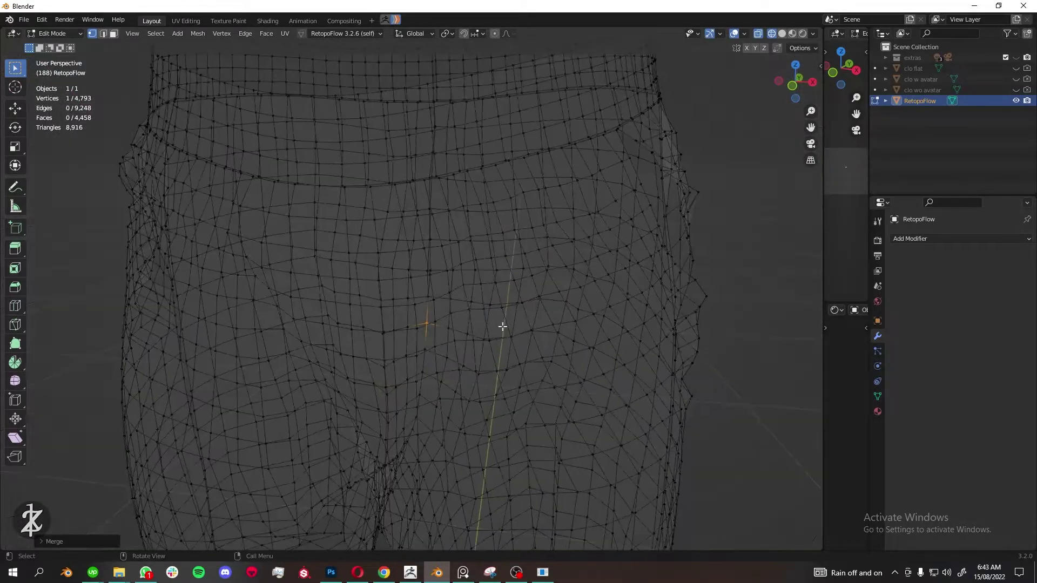
pyautogui.scroll(6, 500, 325)
pyautogui.scroll(-3, 455, 371)
# - Merge more seam vertices, including four into one, then undo a waistband selection
pyautogui.press('m')
pyautogui.click(439, 371)
pyautogui.scroll(-2, 439, 417)
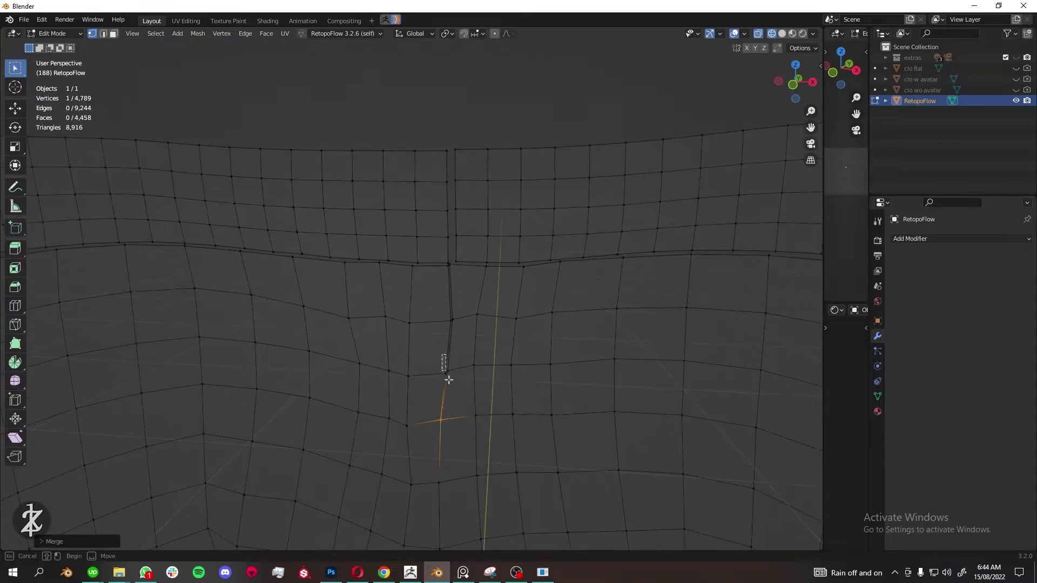
pyautogui.press('m')
pyautogui.click(459, 278)
pyautogui.scroll(-2, 447, 282)
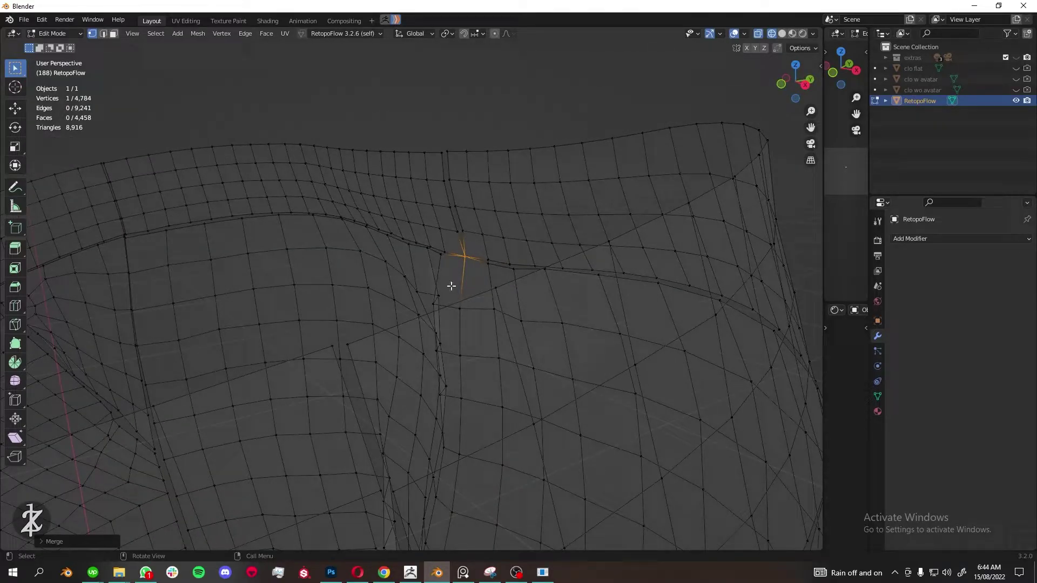
pyautogui.scroll(4, 451, 325)
pyautogui.moveTo(390, 114); pyautogui.dragTo(444, 152)
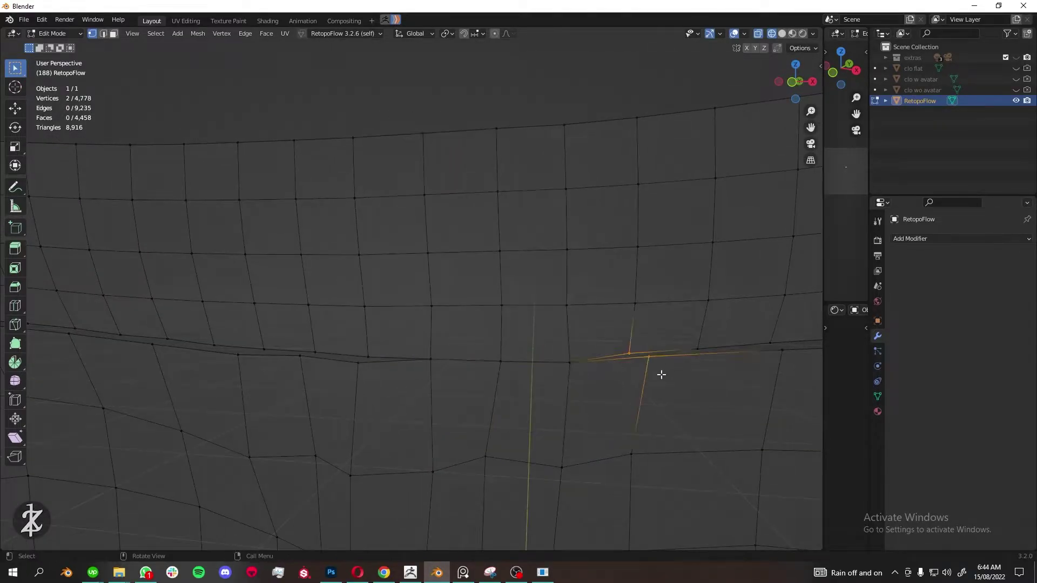
pyautogui.hotkey('ctrl', 'z')
pyautogui.hotkey('ctrl', 'z')
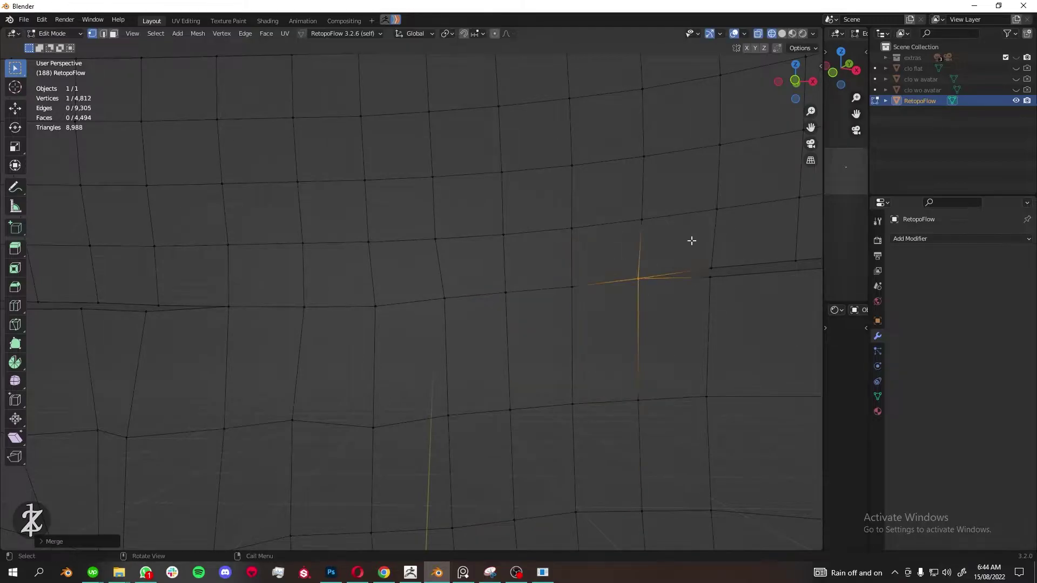
# - Undo earlier merges and merge four waistband vertices into one at their centre
pyautogui.hotkey('ctrl', 'z')
pyautogui.moveTo(692, 240); pyautogui.dragTo(418, 359, button='middle')
pyautogui.moveTo(480, 225); pyautogui.dragTo(511, 281)
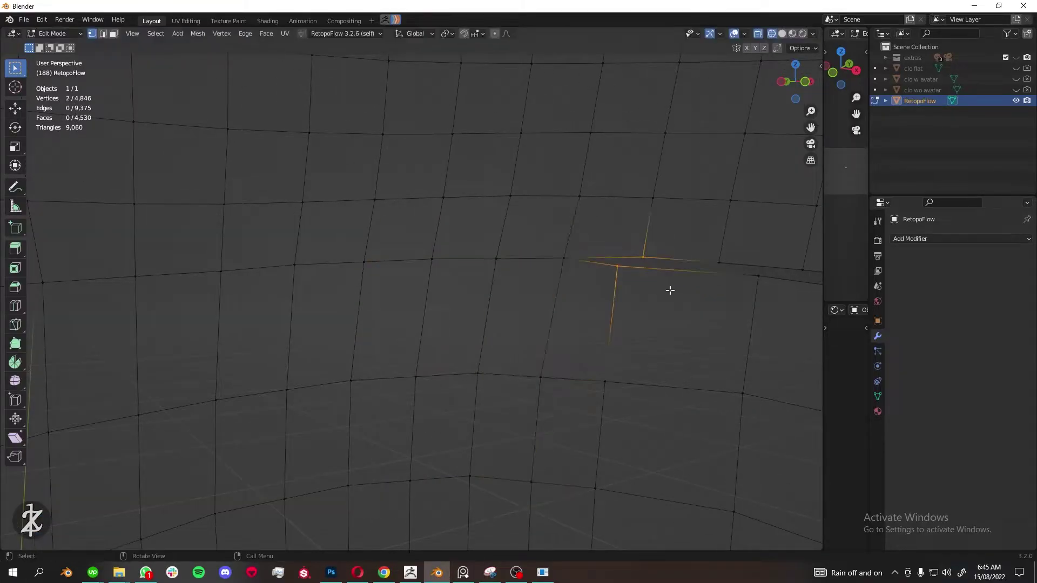
pyautogui.hotkey('ctrl', 'z')
pyautogui.moveTo(670, 290)
pyautogui.mouseDown(button='middle')
pyautogui.moveTo(491, 312)
pyautogui.moveTo(532, 294)
pyautogui.moveTo(676, 387)
pyautogui.moveTo(541, 236)
pyautogui.moveTo(695, 220)
pyautogui.moveTo(301, 273)
pyautogui.moveTo(417, 382)
pyautogui.moveTo(537, 261)
pyautogui.mouseUp(button='middle')
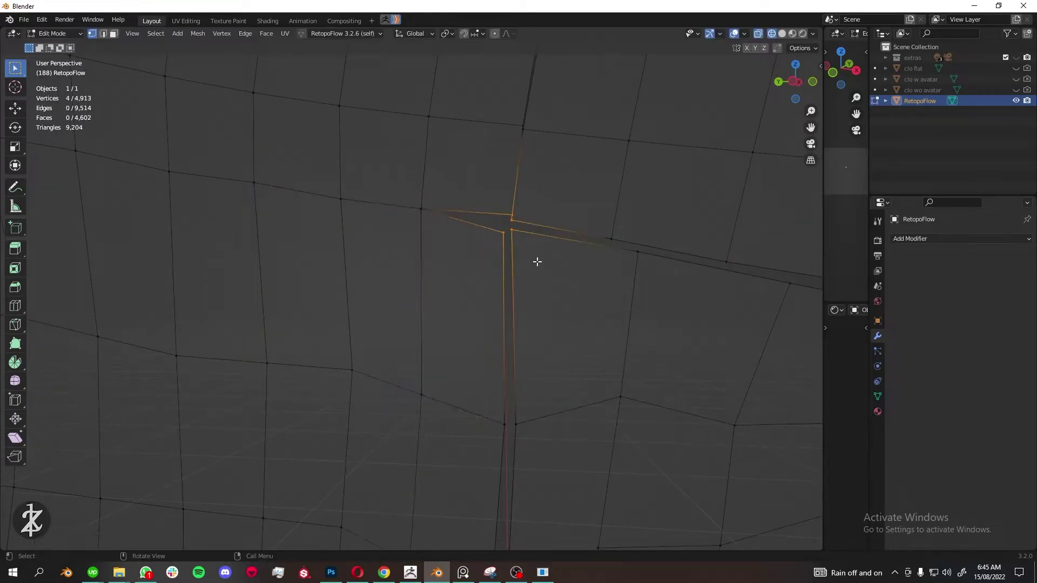
pyautogui.scroll(-2, 537, 261)
pyautogui.press('m')
pyautogui.click(492, 186)
# - Merge the overlapping vertices at the next waistband junction at their centre
pyautogui.moveTo(572, 412); pyautogui.dragTo(533, 317, button='middle')
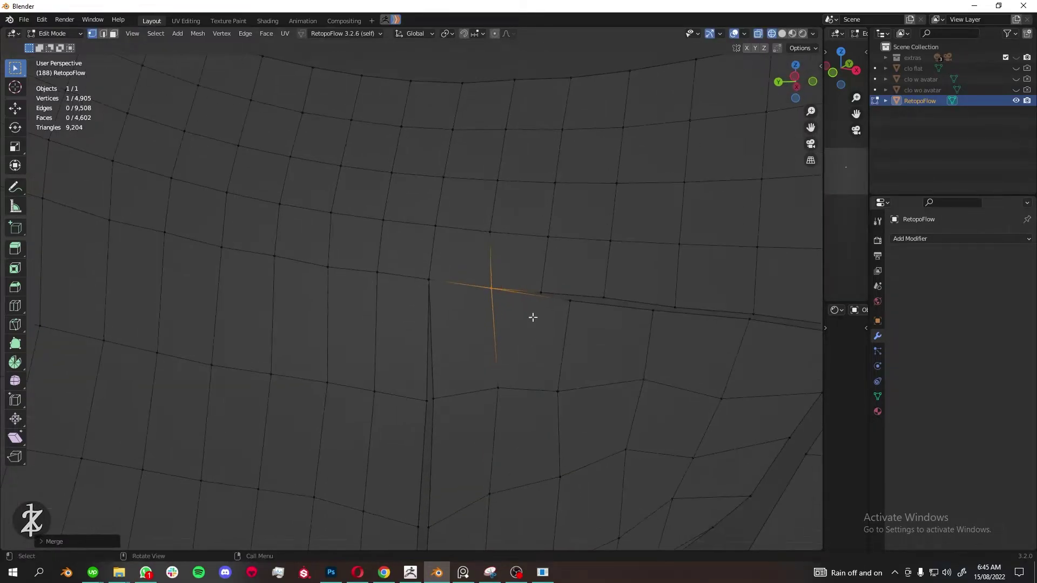
pyautogui.press('m')
pyautogui.click(699, 331)
pyautogui.moveTo(624, 318)
pyautogui.mouseDown(button='middle')
pyautogui.moveTo(699, 332)
pyautogui.moveTo(614, 262)
pyautogui.mouseUp(button='middle')
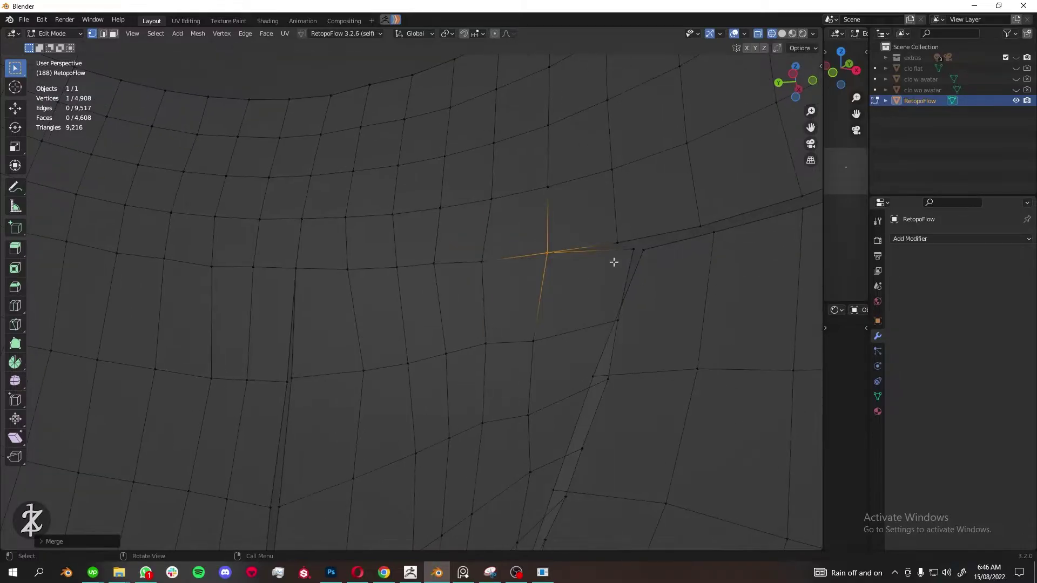
pyautogui.moveTo(720, 401)
pyautogui.mouseDown(button='middle')
pyautogui.moveTo(586, 373)
pyautogui.moveTo(725, 340)
pyautogui.moveTo(645, 263)
pyautogui.mouseUp(button='middle')
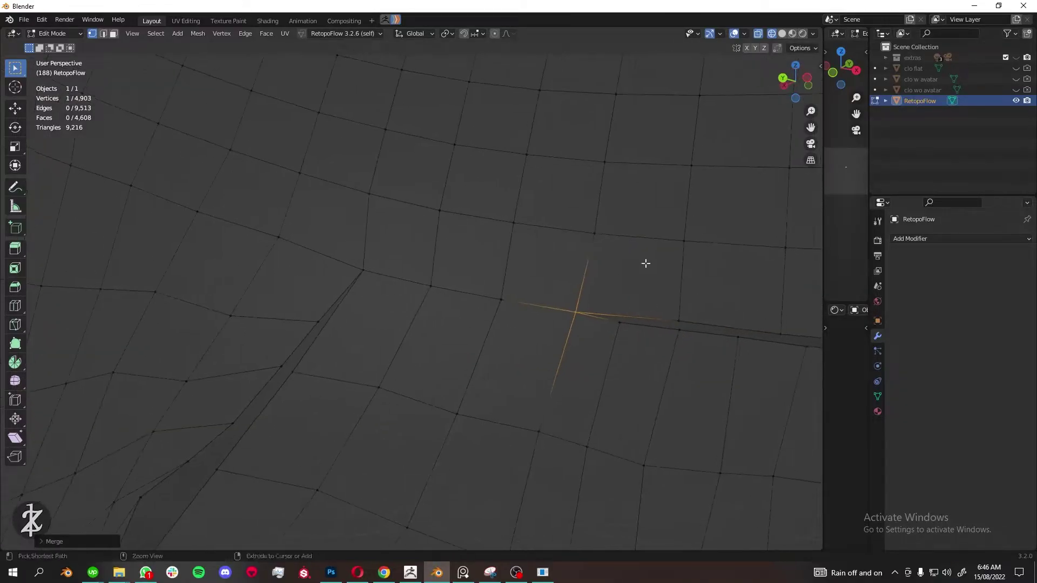
pyautogui.moveTo(679, 349)
pyautogui.mouseDown(button='middle')
pyautogui.moveTo(588, 250)
pyautogui.moveTo(711, 275)
pyautogui.moveTo(586, 301)
pyautogui.mouseUp(button='middle')
pyautogui.hotkey('ctrl', 'z')
pyautogui.hotkey('ctrl', 'shift', 'z')
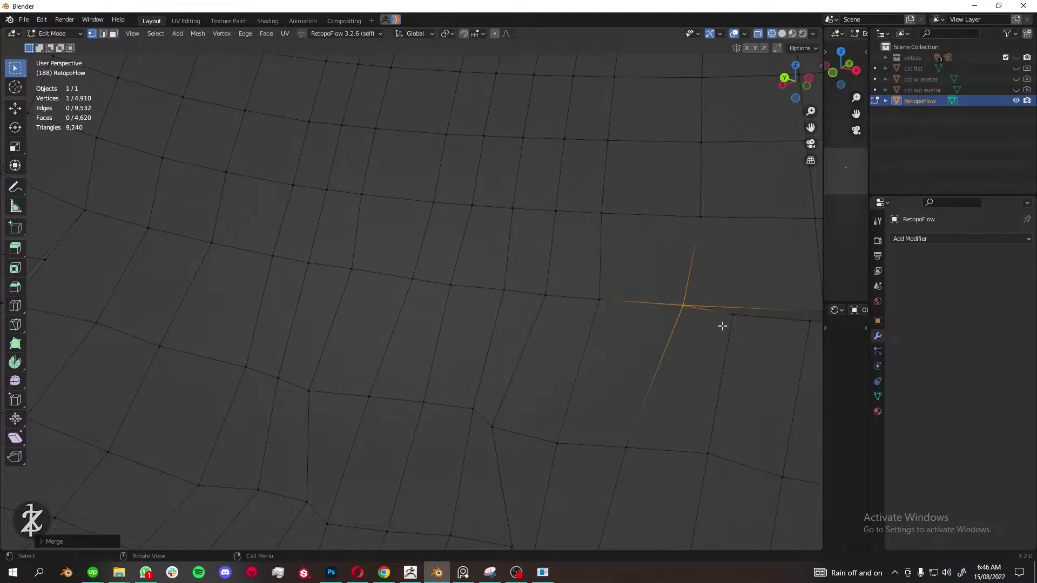
# - Merge pairs of seam vertices at centre, undoing merges that go wrong
pyautogui.moveTo(723, 326); pyautogui.dragTo(556, 308, button='middle')
pyautogui.hotkey('ctrl', 'z')
pyautogui.hotkey('ctrl', 'z')
pyautogui.moveTo(680, 324)
pyautogui.mouseDown(button='middle')
pyautogui.moveTo(539, 308)
pyautogui.moveTo(548, 278)
pyautogui.moveTo(602, 232)
pyautogui.moveTo(553, 279)
pyautogui.moveTo(474, 287)
pyautogui.moveTo(498, 207)
pyautogui.mouseUp(button='middle')
pyautogui.press('m')
pyautogui.click(474, 288)
pyautogui.hotkey('ctrl', 'z')
pyautogui.hotkey('ctrl', 'z')
pyautogui.press('m')
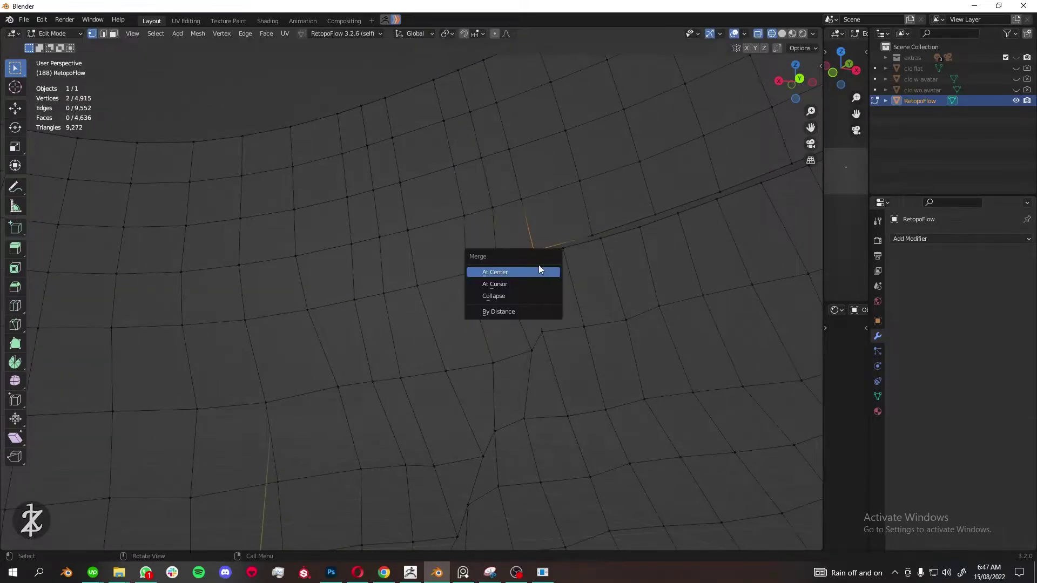
pyautogui.click(539, 264)
pyautogui.hotkey('ctrl', 'z')
pyautogui.press('m')
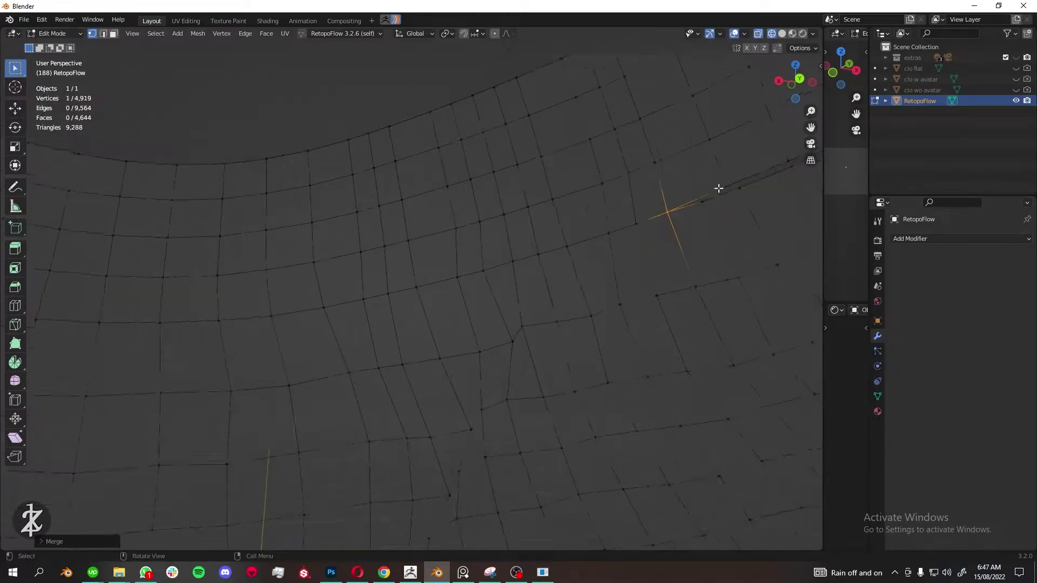
# - Select a stray vertex and its neighbour on the new cut for merging
pyautogui.hotkey('ctrl', 'z')
pyautogui.moveTo(718, 185); pyautogui.dragTo(481, 252, button='middle')
pyautogui.moveTo(481, 251); pyautogui.dragTo(508, 276)
pyautogui.moveTo(627, 224)
pyautogui.mouseDown(button='middle')
pyautogui.moveTo(706, 208)
pyautogui.moveTo(559, 275)
pyautogui.mouseUp(button='middle')
pyautogui.hotkey('ctrl', 'z')
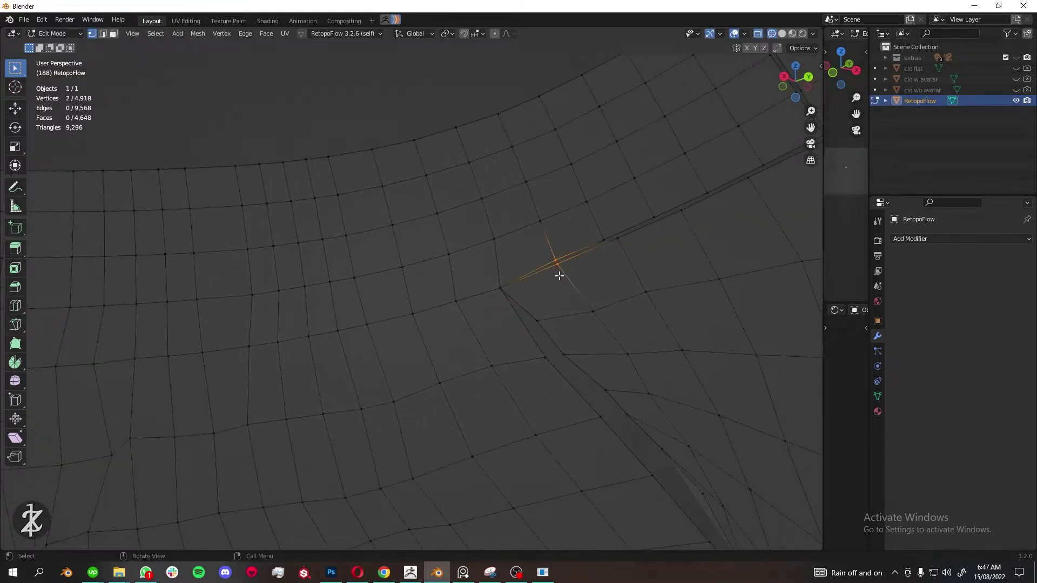
pyautogui.moveTo(597, 225)
pyautogui.mouseDown(button='middle')
pyautogui.moveTo(665, 246)
pyautogui.moveTo(609, 183)
pyautogui.mouseUp(button='middle')
# - Select the loose vertex with a second vertex and merge them at centre
pyautogui.hotkey('ctrl', 'z')
pyautogui.moveTo(609, 183); pyautogui.dragTo(640, 218)
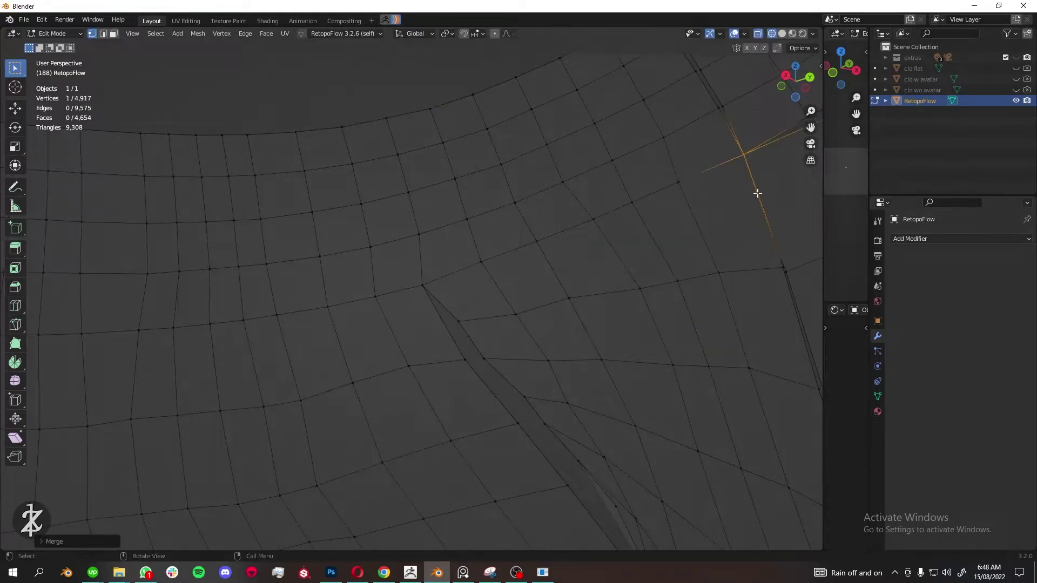
pyautogui.moveTo(757, 193); pyautogui.dragTo(602, 278, button='middle')
pyautogui.keyDown('shift'); pyautogui.click(601, 278); pyautogui.keyUp('shift')
pyautogui.moveTo(699, 318)
pyautogui.mouseDown(button='middle')
pyautogui.moveTo(451, 280)
pyautogui.moveTo(591, 224)
pyautogui.moveTo(620, 259)
pyautogui.mouseUp(button='middle')
pyautogui.hotkey('ctrl', 'z')
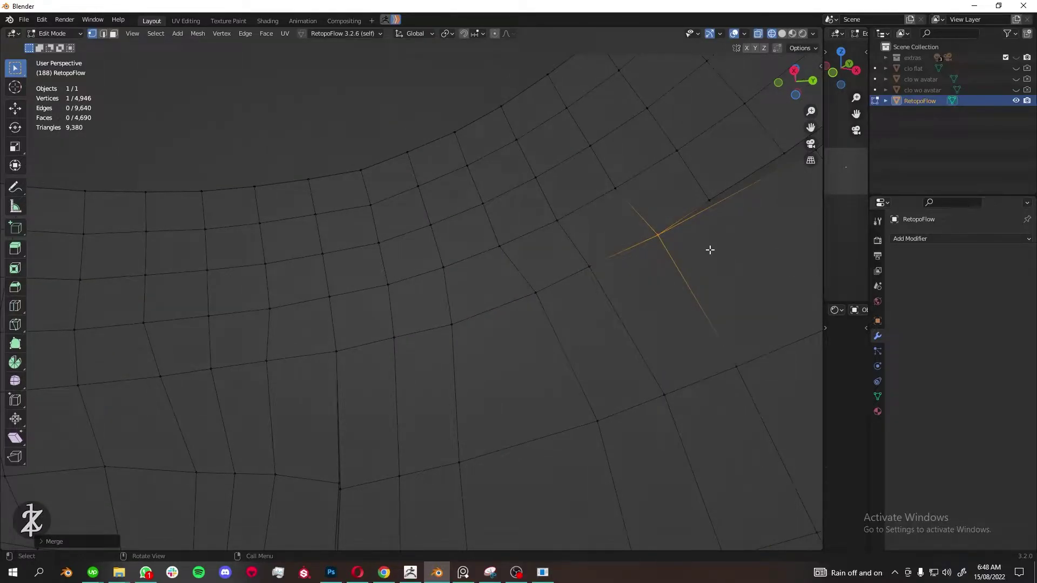
pyautogui.moveTo(710, 250)
pyautogui.mouseDown(button='middle')
pyautogui.moveTo(568, 249)
pyautogui.moveTo(615, 278)
pyautogui.mouseUp(button='middle')
pyautogui.press('m')
pyautogui.click(619, 260)
# - Cut another edge loop and merge its dangling end vertices at centre
pyautogui.hotkey('ctrl', 'r')
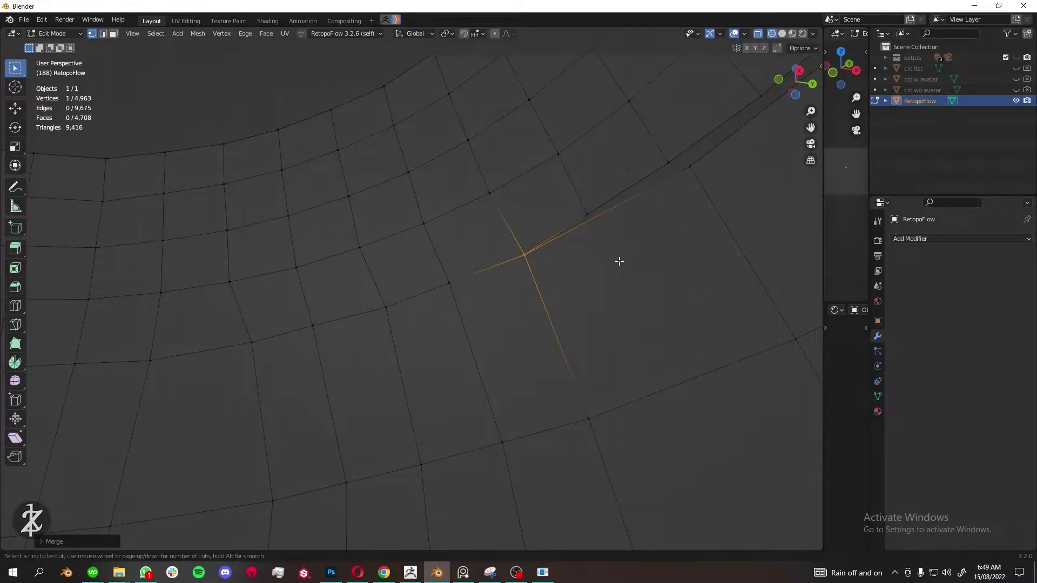
pyautogui.press('m')
pyautogui.click(731, 201)
pyautogui.moveTo(756, 210); pyautogui.dragTo(616, 208, button='middle')
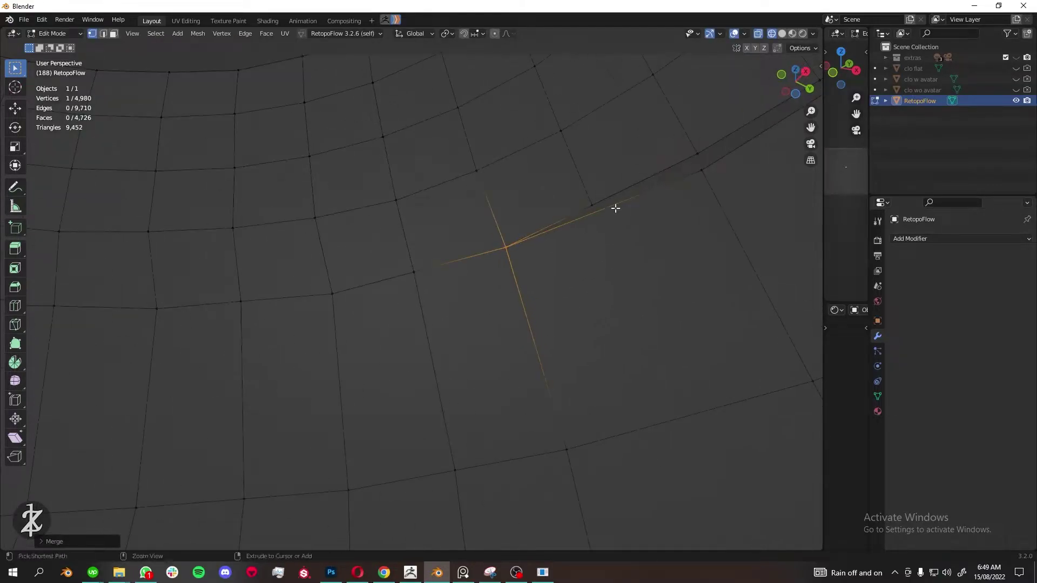
pyautogui.moveTo(727, 236); pyautogui.dragTo(470, 238, button='middle')
pyautogui.press('m')
pyautogui.click(586, 261)
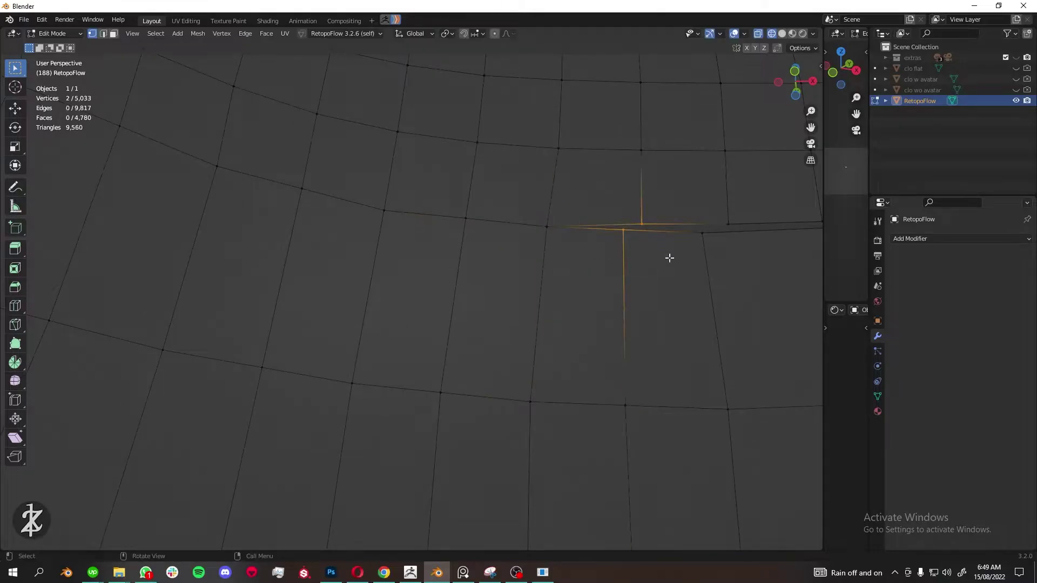
pyautogui.moveTo(669, 257)
pyautogui.mouseDown(button='middle')
pyautogui.moveTo(755, 255)
pyautogui.moveTo(665, 308)
pyautogui.moveTo(593, 308)
pyautogui.moveTo(574, 285)
pyautogui.mouseUp(button='middle')
pyautogui.hotkey('ctrl', 'z')
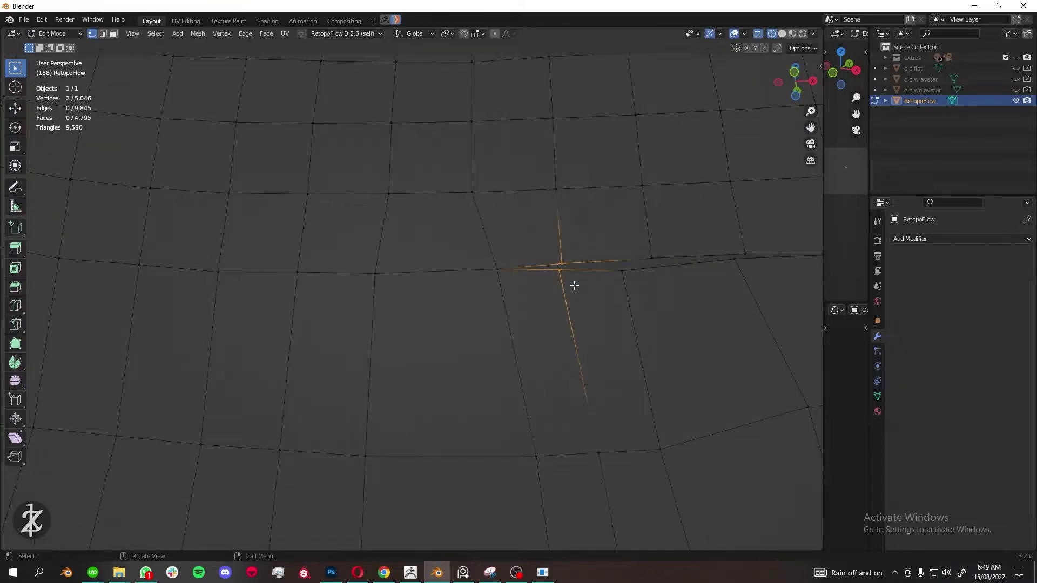
# - Merge further vertex pairs at centre and box-select the leftover vertices
pyautogui.moveTo(679, 301)
pyautogui.mouseDown(button='middle')
pyautogui.moveTo(622, 301)
pyautogui.moveTo(572, 281)
pyautogui.moveTo(625, 261)
pyautogui.moveTo(546, 320)
pyautogui.mouseUp(button='middle')
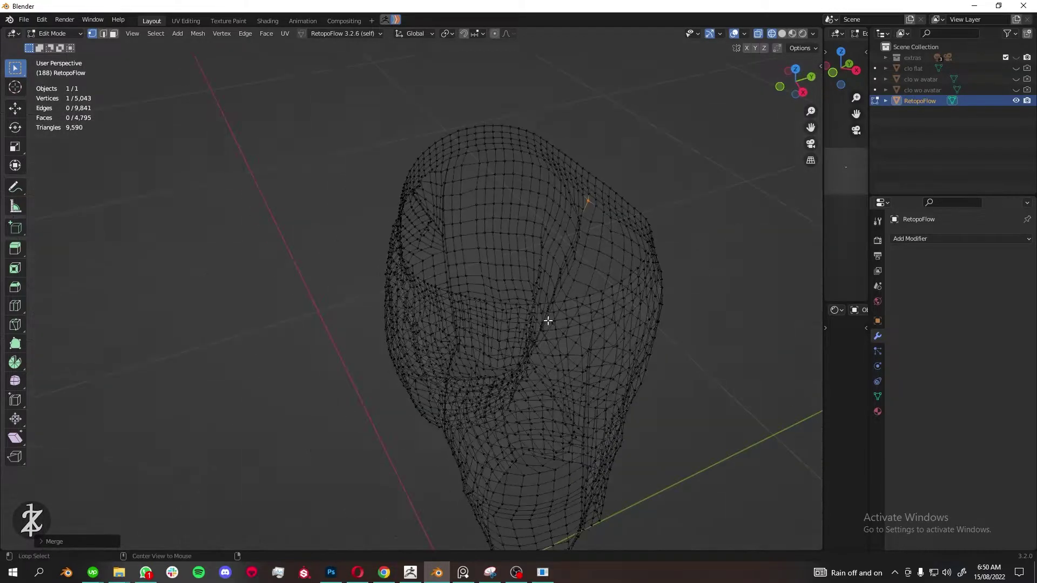
pyautogui.scroll(5, 465, 304)
pyautogui.keyDown('shift'); pyautogui.click(466, 336); pyautogui.keyUp('shift')
pyautogui.press('m')
pyautogui.click(495, 348)
pyautogui.moveTo(495, 352); pyautogui.dragTo(496, 276, button='middle')
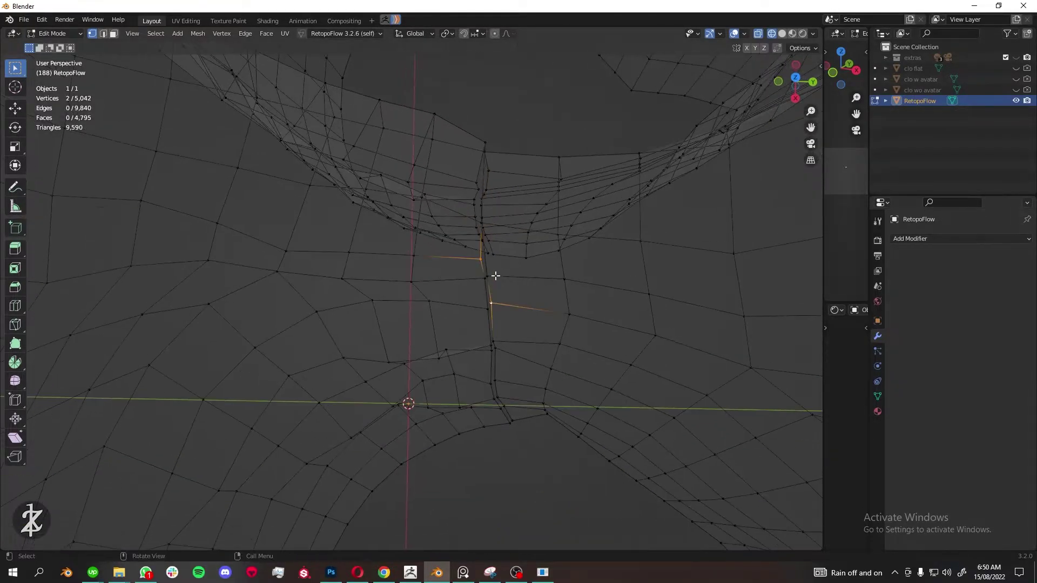
pyautogui.moveTo(503, 316)
pyautogui.mouseDown(button='middle')
pyautogui.moveTo(544, 257)
pyautogui.moveTo(493, 258)
pyautogui.moveTo(518, 324)
pyautogui.mouseUp(button='middle')
pyautogui.hotkey('ctrl', 'z')
pyautogui.hotkey('ctrl', 'shift', 'z')
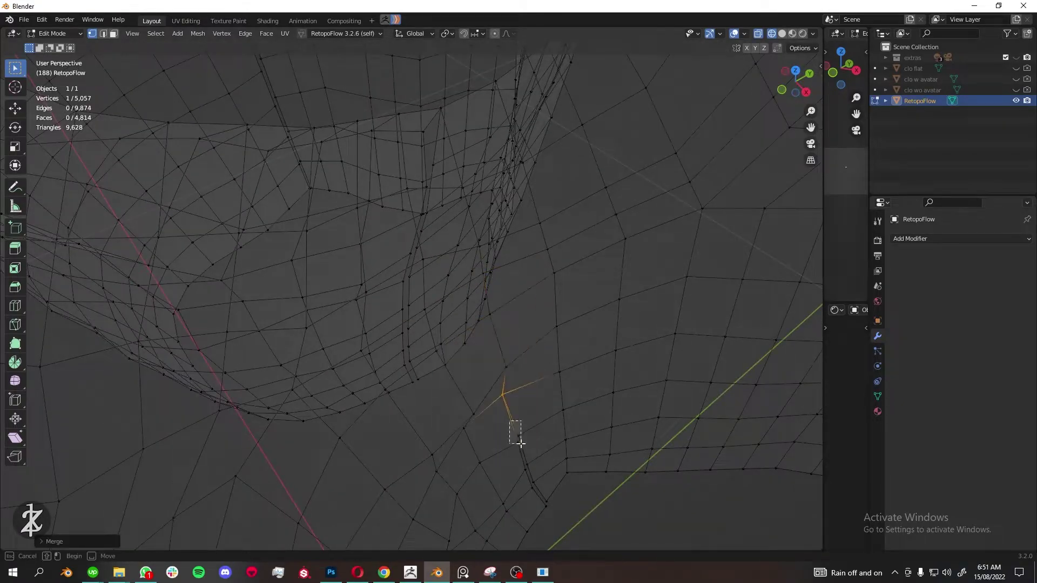
pyautogui.moveTo(521, 443); pyautogui.dragTo(542, 491)
pyautogui.moveTo(541, 491)
pyautogui.mouseDown(button='middle')
pyautogui.moveTo(277, 183)
pyautogui.moveTo(401, 223)
pyautogui.moveTo(297, 294)
pyautogui.moveTo(285, 325)
pyautogui.moveTo(321, 329)
pyautogui.mouseUp(button='middle')
pyautogui.hotkey('ctrl', 'z')
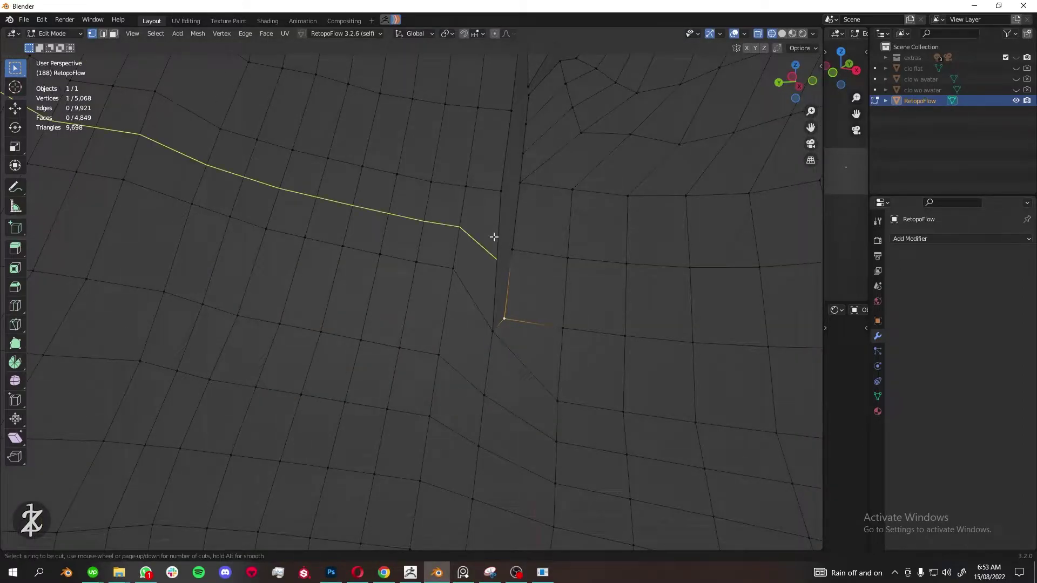
# - Place and slide a new edge loop, then merge vertices at its end
pyautogui.click(494, 236)
pyautogui.moveTo(493, 237); pyautogui.dragTo(502, 324, button='middle')
pyautogui.click(502, 324)
pyautogui.press('m')
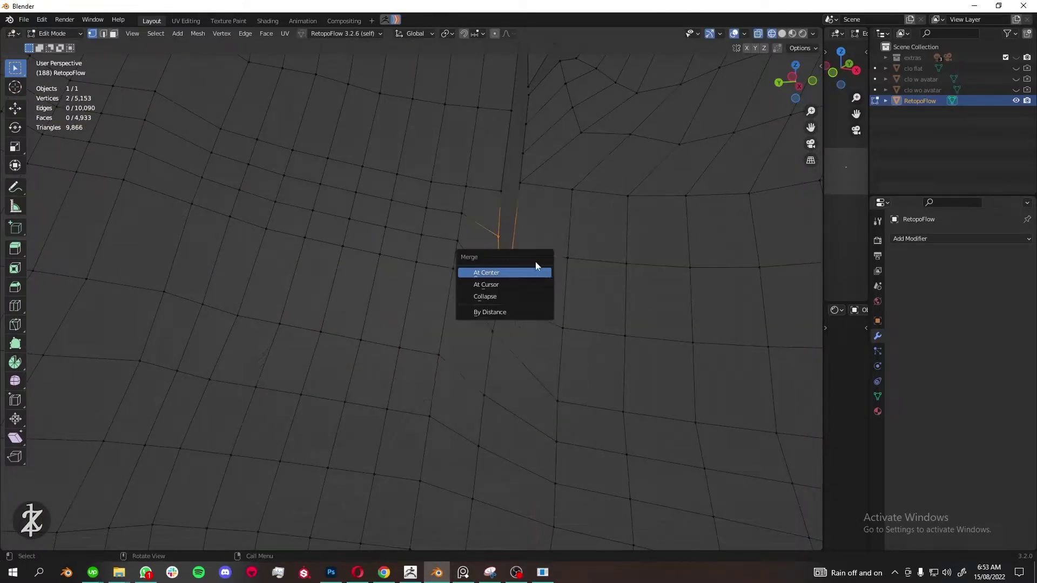
pyautogui.click(536, 267)
pyautogui.click(504, 317)
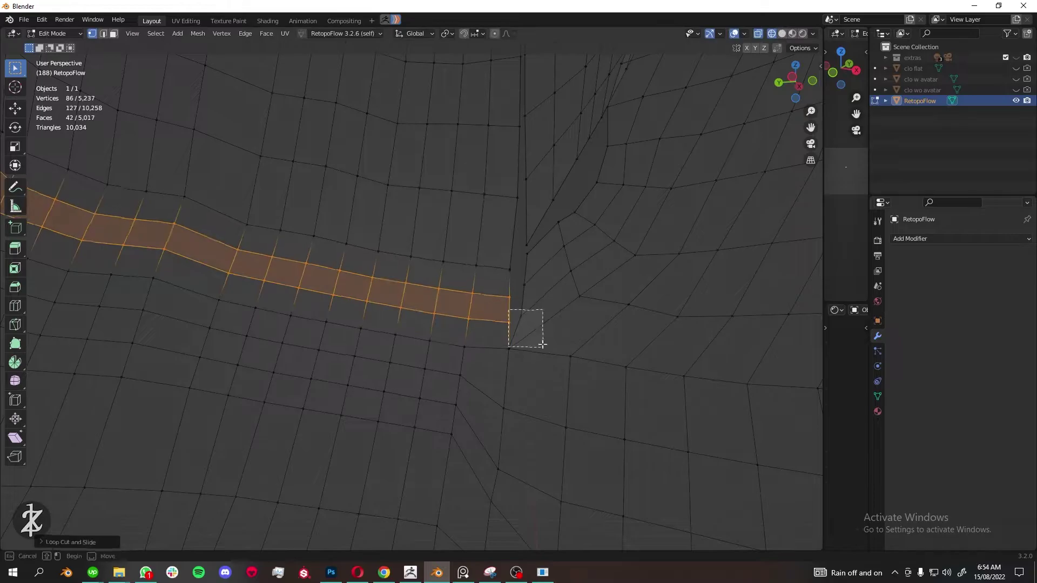
pyautogui.moveTo(505, 339); pyautogui.dragTo(539, 388)
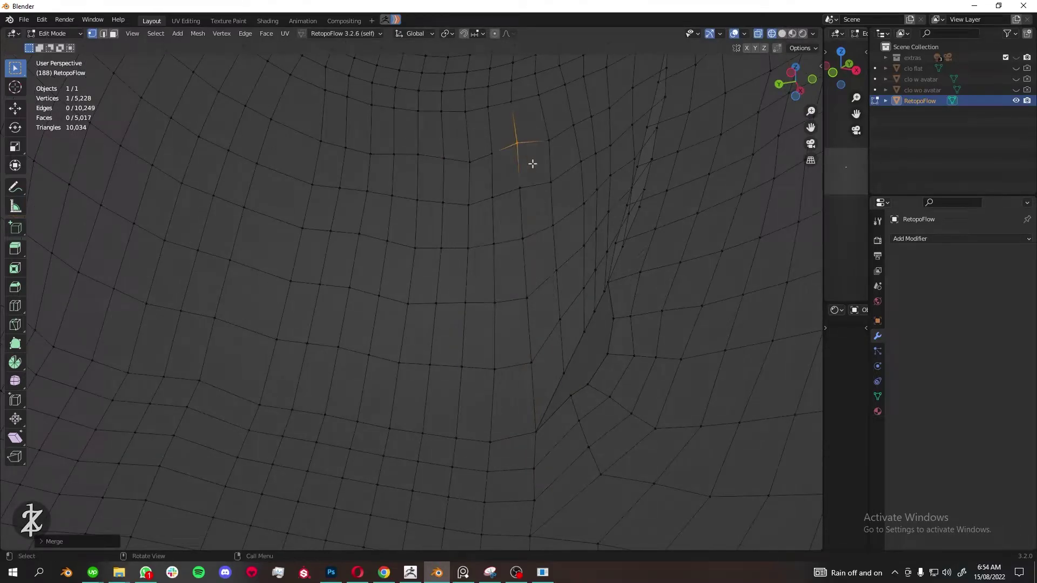
pyautogui.hotkey('alt', 'a')
# - Merge two vertices at centre, then the next loose vertex with its neighbour
pyautogui.scroll(-6, 532, 163)
pyautogui.scroll(8, 415, 303)
pyautogui.moveTo(432, 271); pyautogui.dragTo(415, 304, button='middle')
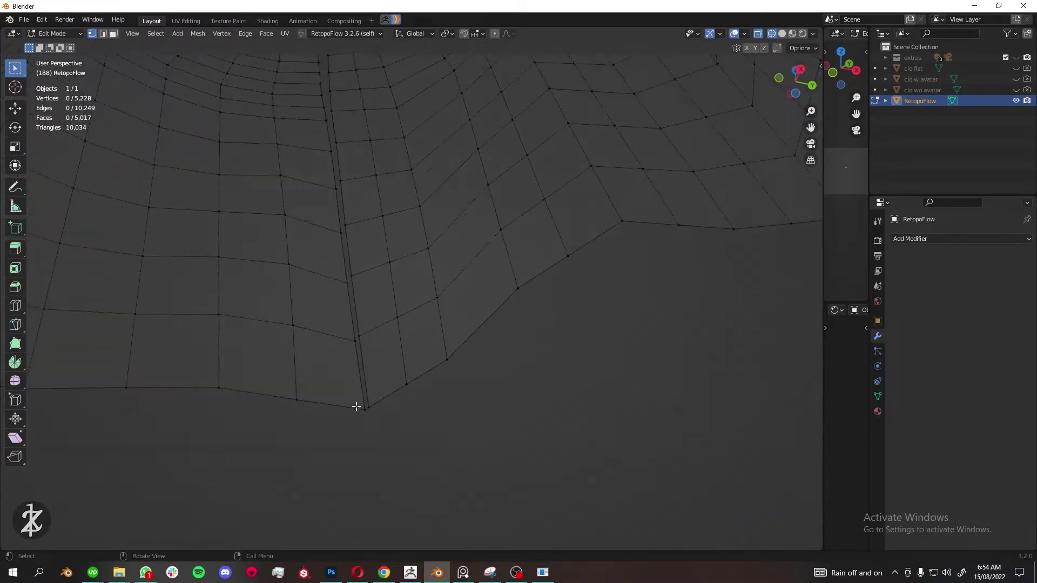
pyautogui.press('m')
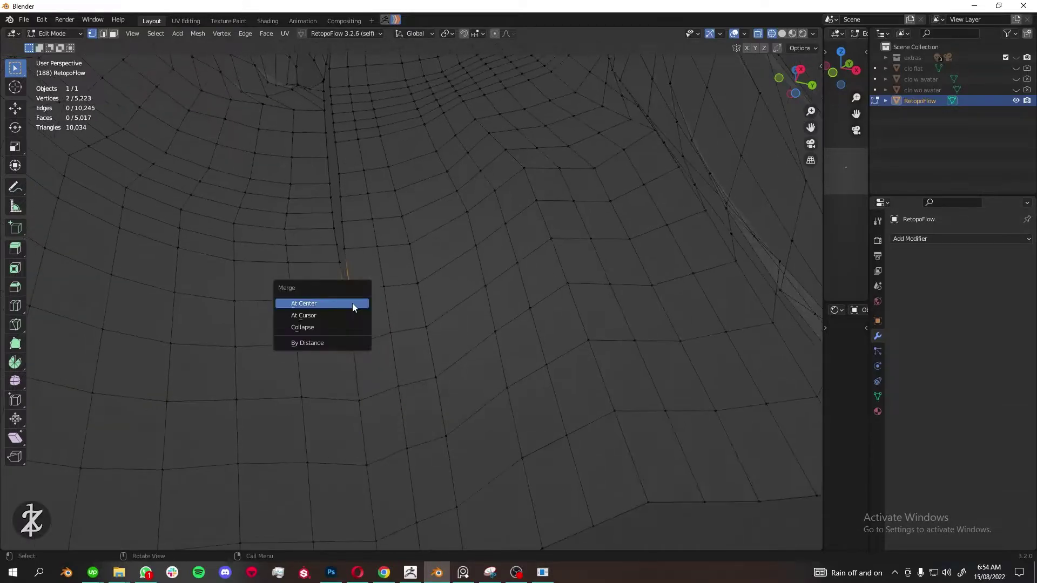
pyautogui.click(354, 303)
pyautogui.click(331, 295)
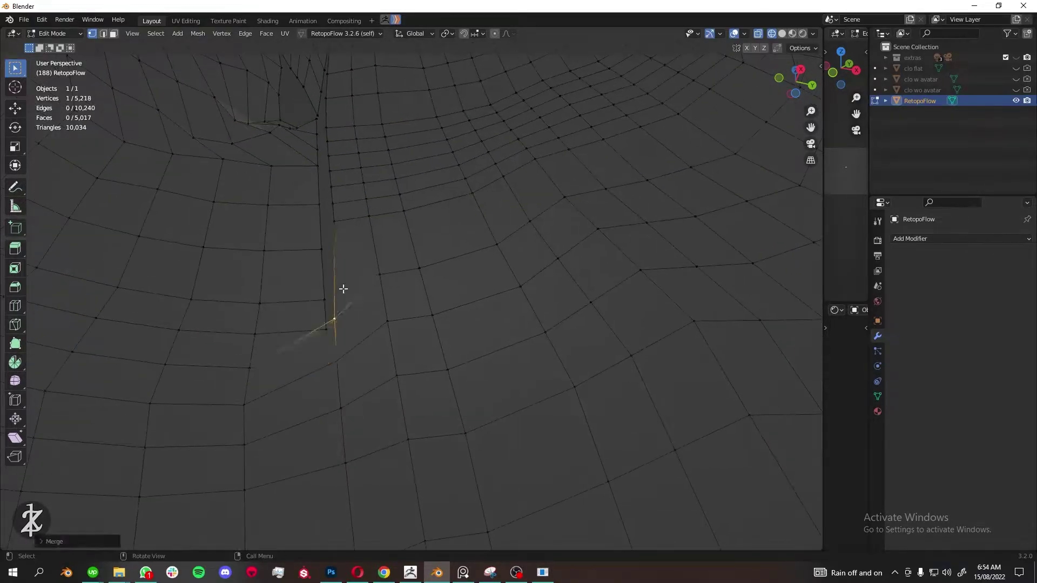
pyautogui.press('m')
pyautogui.click(336, 190)
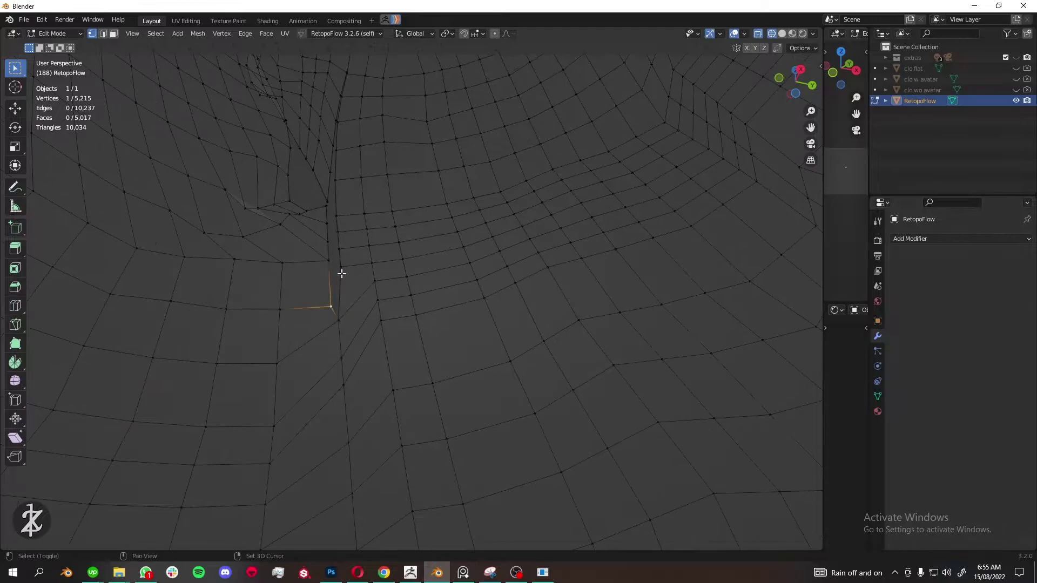
pyautogui.moveTo(336, 190); pyautogui.dragTo(344, 322, button='middle')
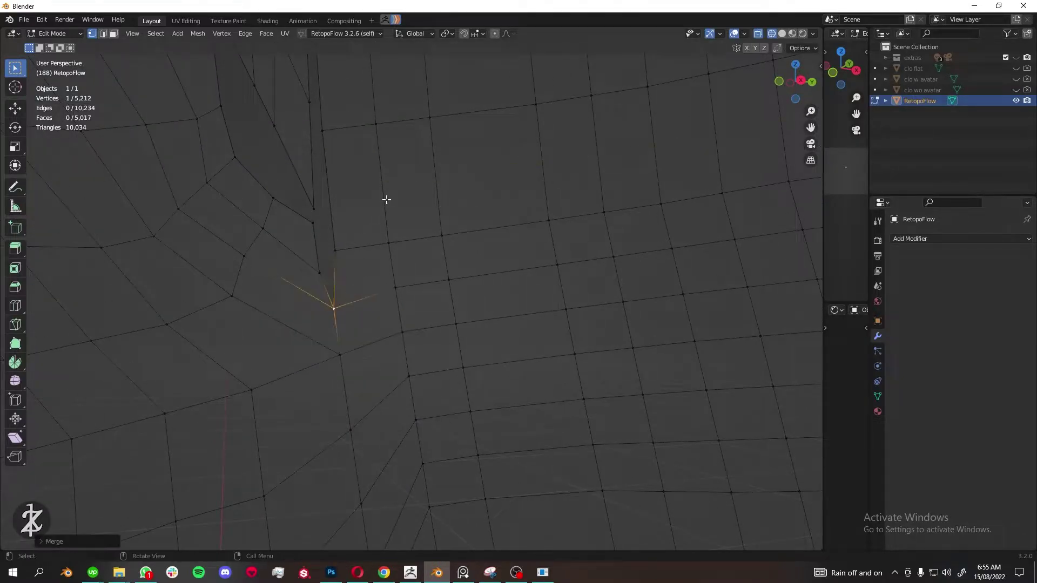
pyautogui.moveTo(384, 408); pyautogui.dragTo(358, 229, button='middle')
pyautogui.scroll(-3, 400, 276)
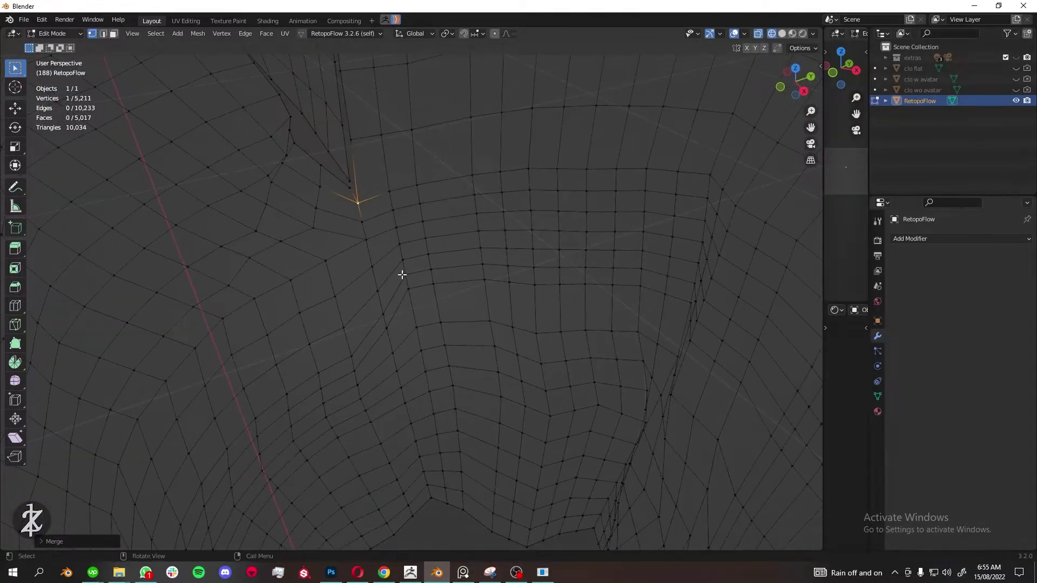
pyautogui.hotkey('ctrl', 'z')
# - Undo a bad merge and merge the crotch-seam vertices at their centre
pyautogui.scroll(3, 391, 317)
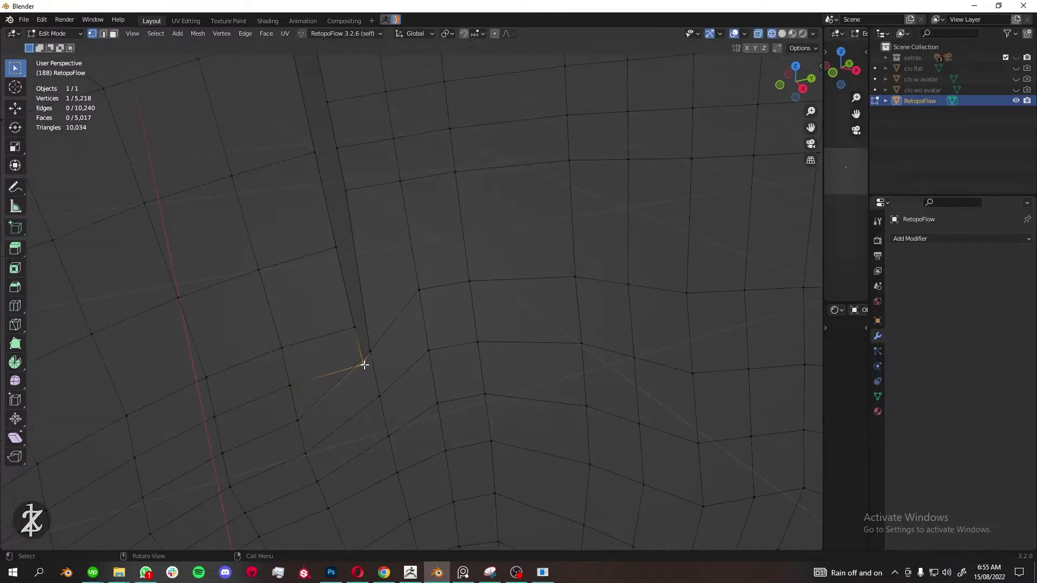
pyautogui.scroll(-4, 373, 343)
pyautogui.hotkey('ctrl', 'z')
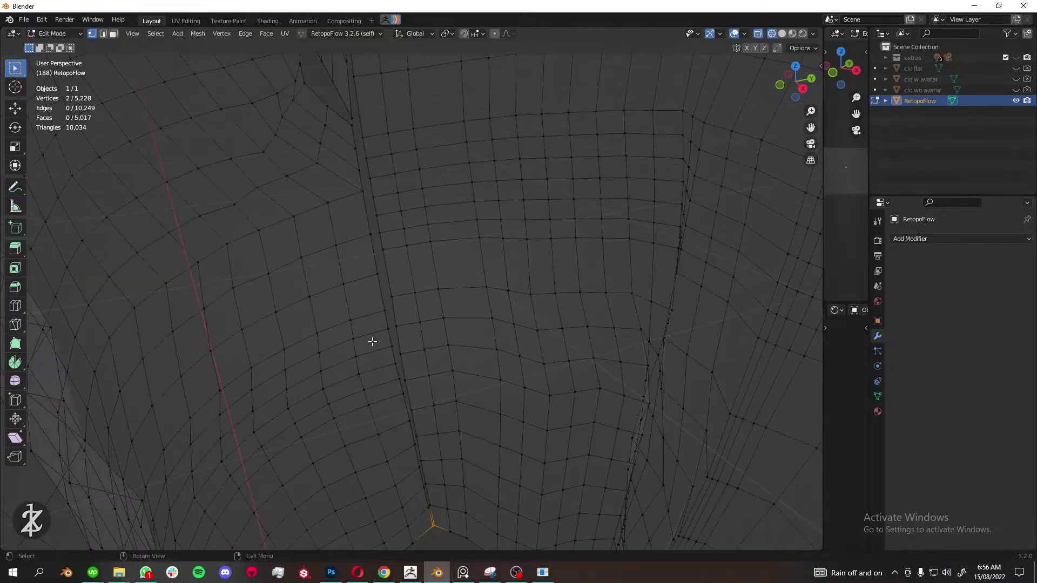
pyautogui.scroll(4, 373, 378)
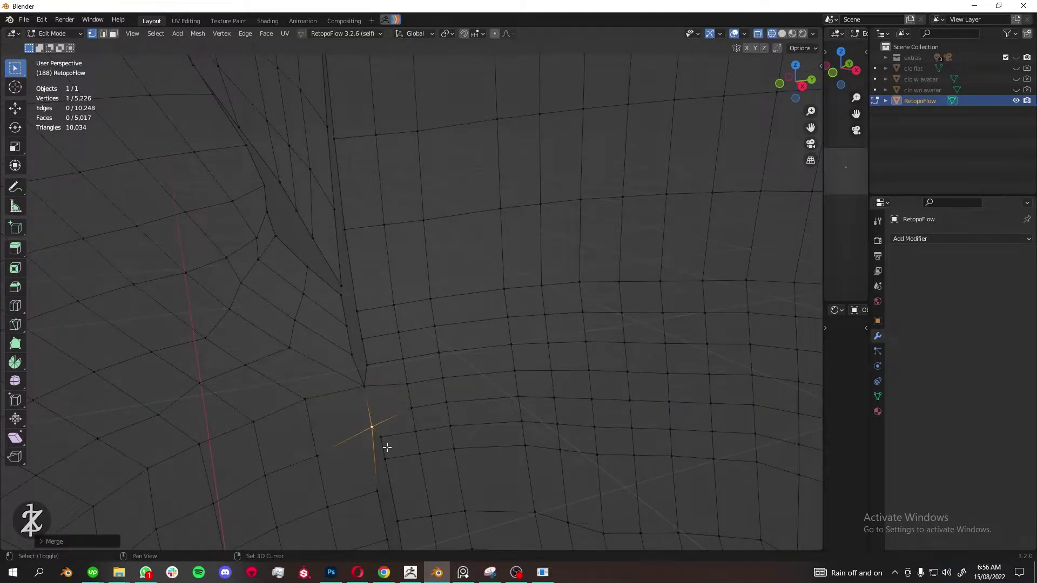
pyautogui.keyDown('shift'); pyautogui.moveTo(387, 448); pyautogui.dragTo(383, 363, button='middle'); pyautogui.keyUp('shift')
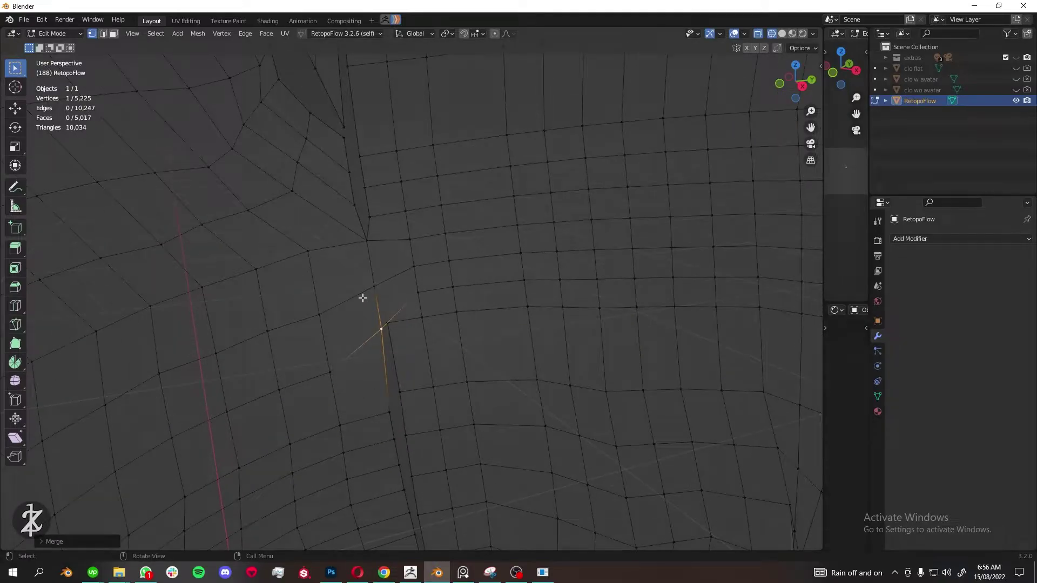
pyautogui.click(382, 400)
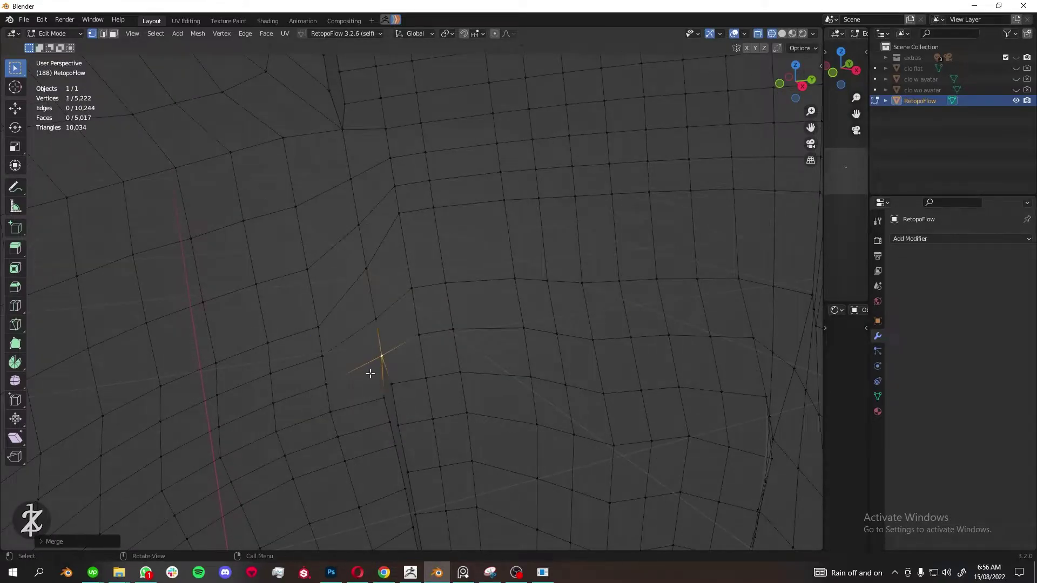
# - Cut a new edge loop into the shorts mesh and confirm it
pyautogui.scroll(2, 393, 418)
pyautogui.hotkey('ctrl', 'z')
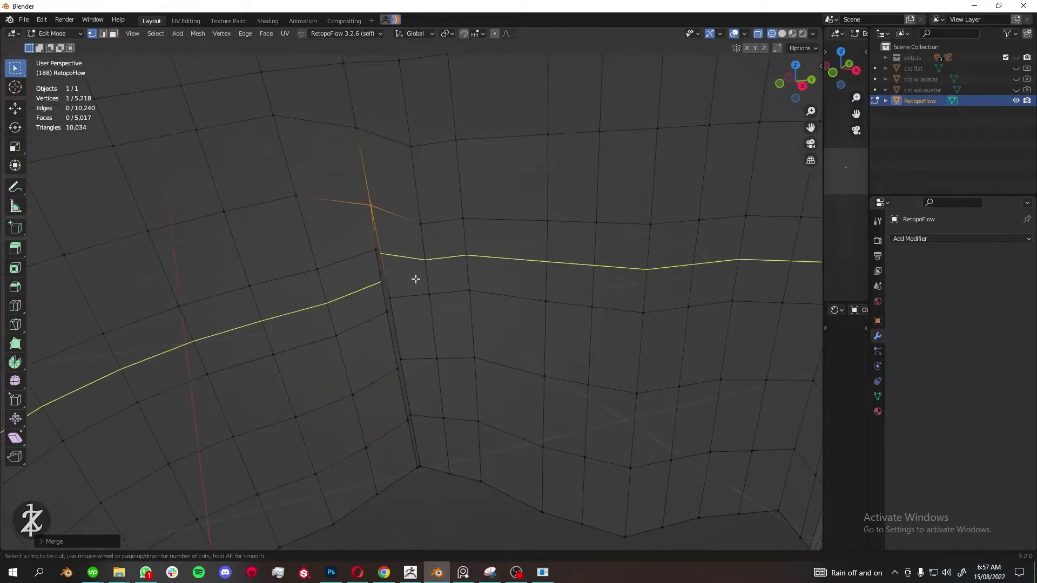
pyautogui.moveTo(410, 346)
pyautogui.mouseDown(button='middle')
pyautogui.moveTo(436, 285)
pyautogui.moveTo(487, 456)
pyautogui.moveTo(384, 233)
pyautogui.moveTo(391, 214)
pyautogui.mouseUp(button='middle')
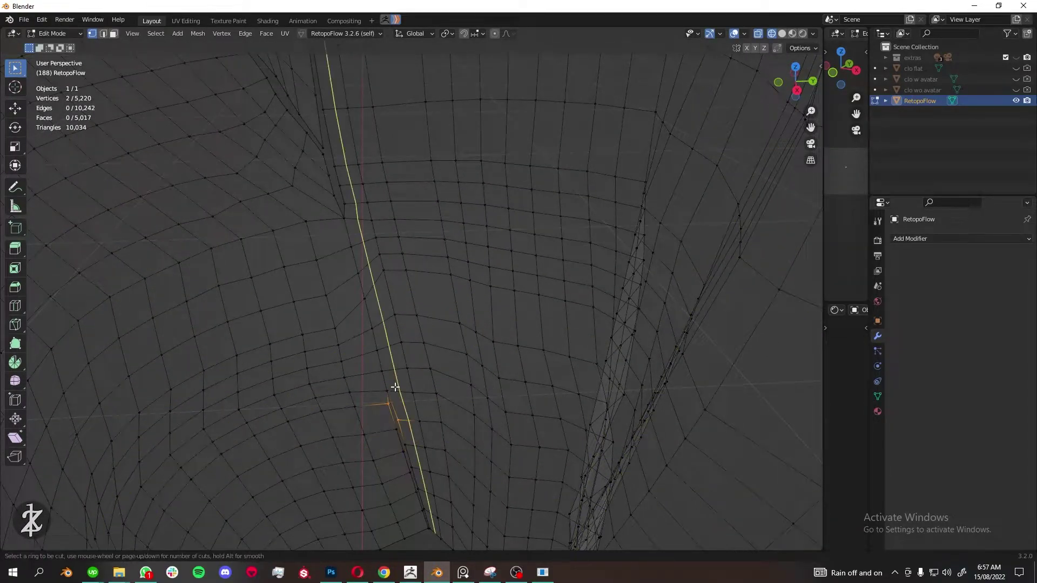
pyautogui.moveTo(387, 384); pyautogui.dragTo(391, 383, button='middle')
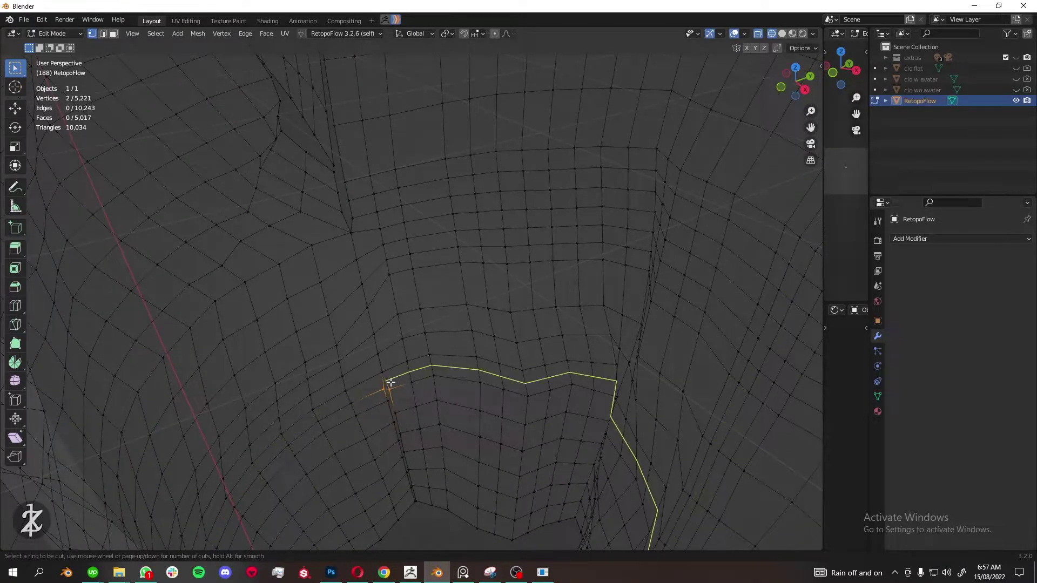
pyautogui.scroll(2, 391, 383)
pyautogui.scroll(4, 453, 238)
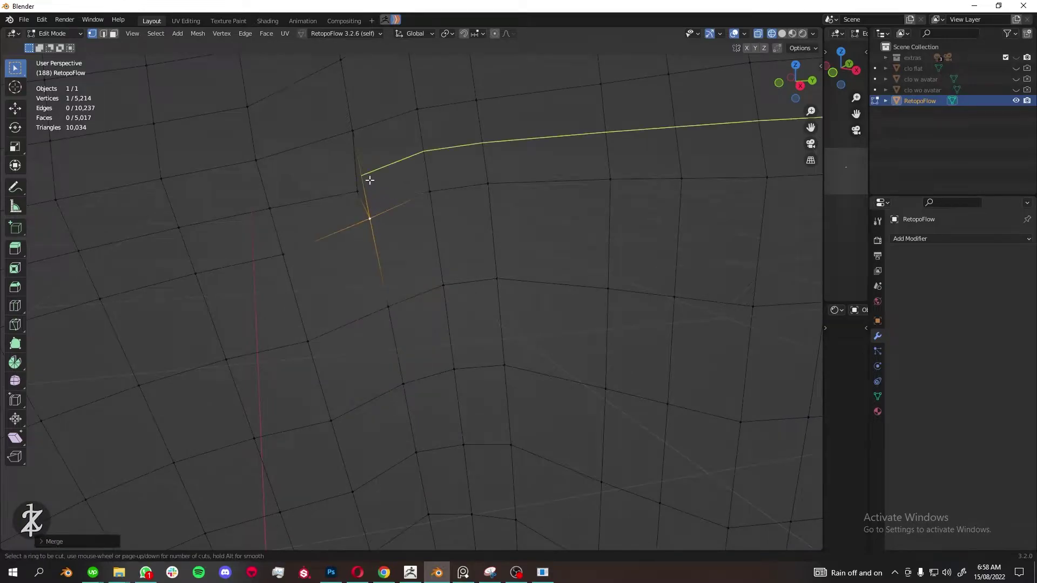
pyautogui.scroll(-5, 568, 277)
pyautogui.scroll(3, 371, 169)
pyautogui.click(371, 169)
# - Merge the stray vertex pairs at centre and select the open boundary edges
pyautogui.scroll(-4, 367, 382)
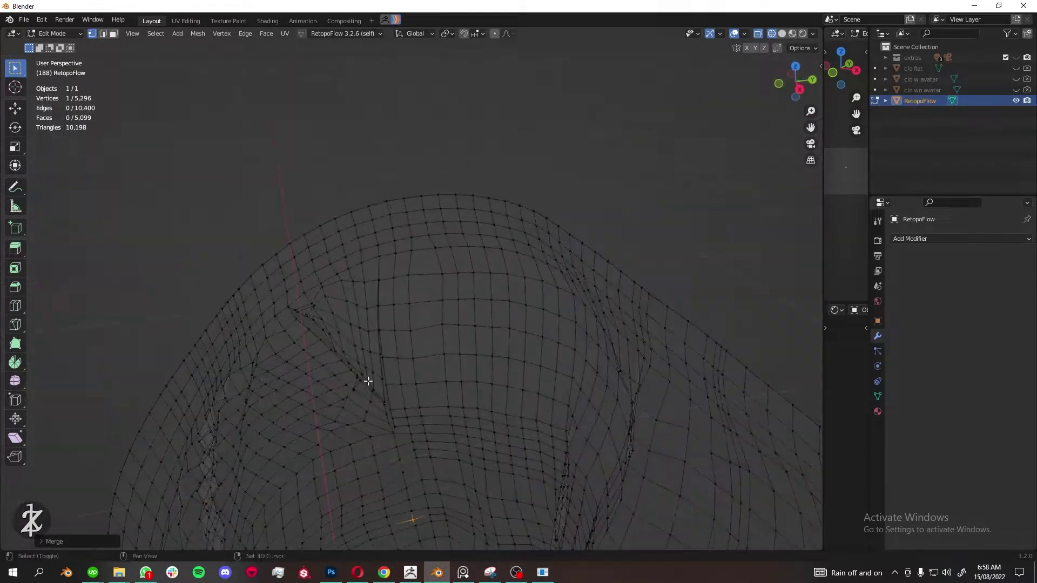
pyautogui.scroll(5, 368, 381)
pyautogui.click(336, 377)
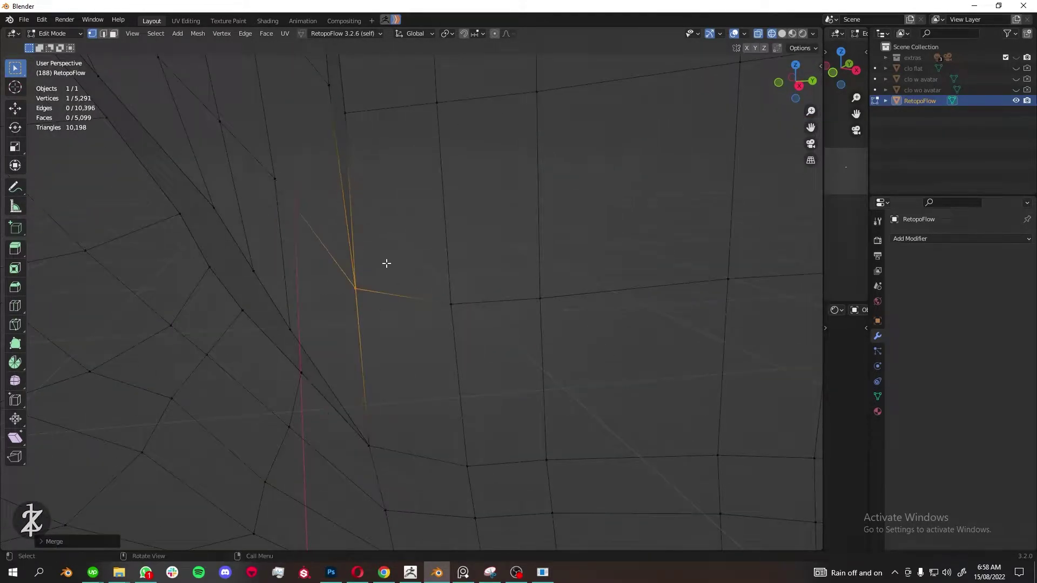
pyautogui.scroll(-5, 387, 263)
pyautogui.scroll(3, 433, 319)
pyautogui.click(437, 284)
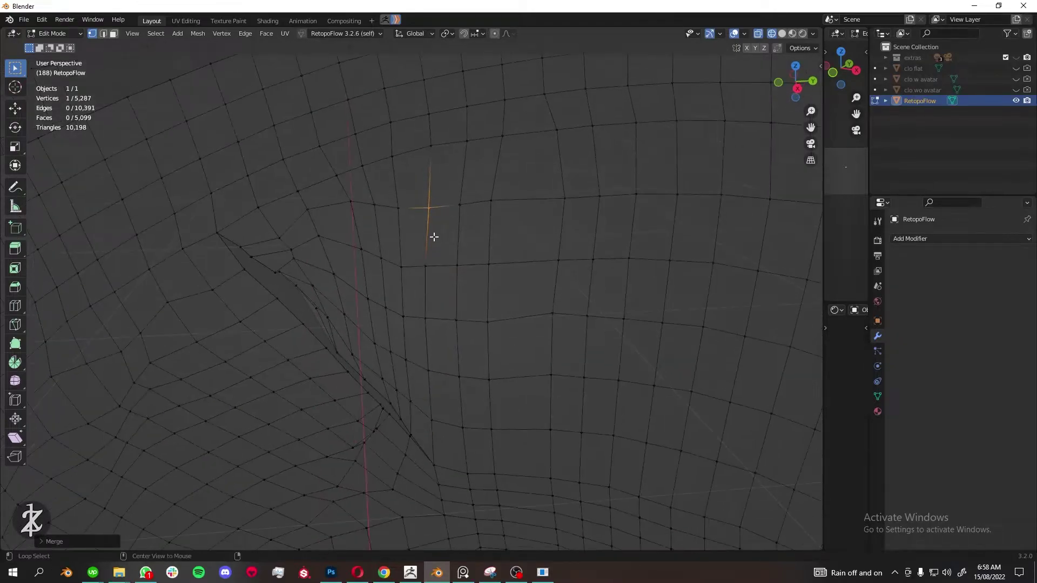
pyautogui.scroll(-3, 431, 234)
pyautogui.hotkey('ctrl', 'shift', 'alt', 'm')
pyautogui.moveTo(278, 178); pyautogui.dragTo(430, 330, button='middle')
# - Extrude the selected boundary edge loop of the shorts opening in edge mode
pyautogui.click(103, 34)
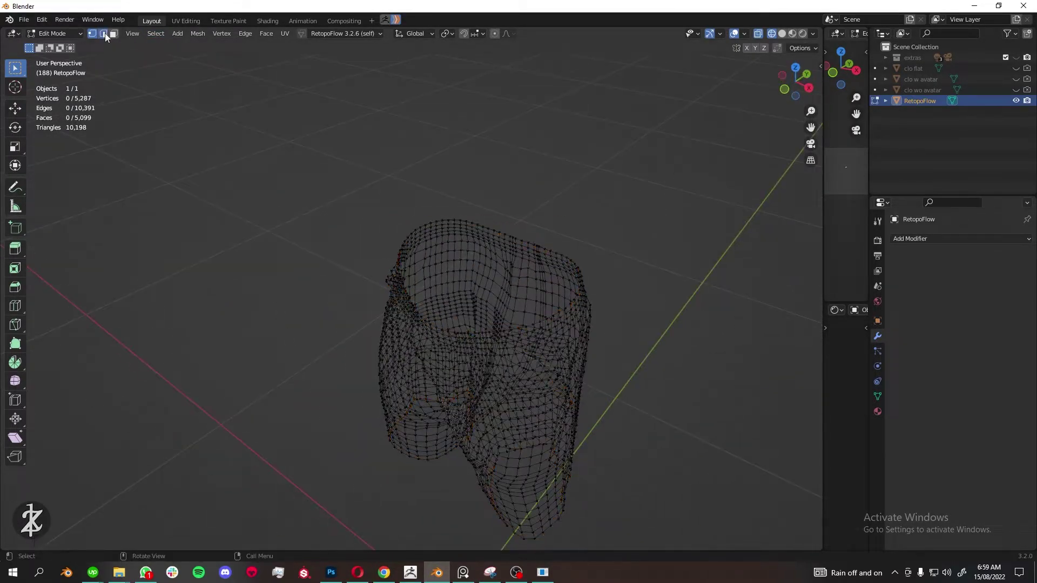
pyautogui.scroll(5, 287, 200)
pyautogui.moveTo(288, 200); pyautogui.dragTo(294, 195, button='middle')
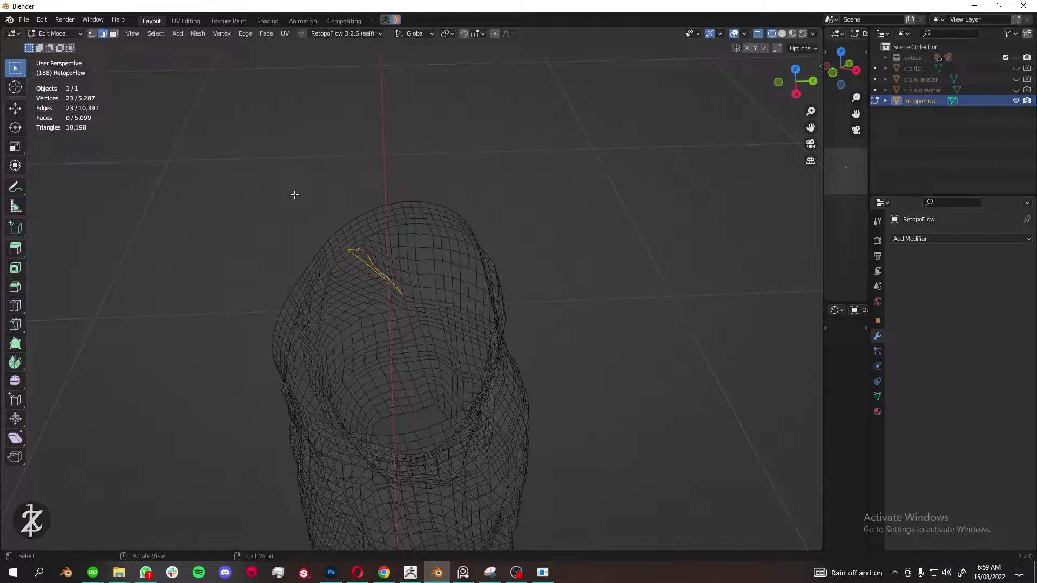
pyautogui.press('e')
pyautogui.scroll(-4, 295, 195)
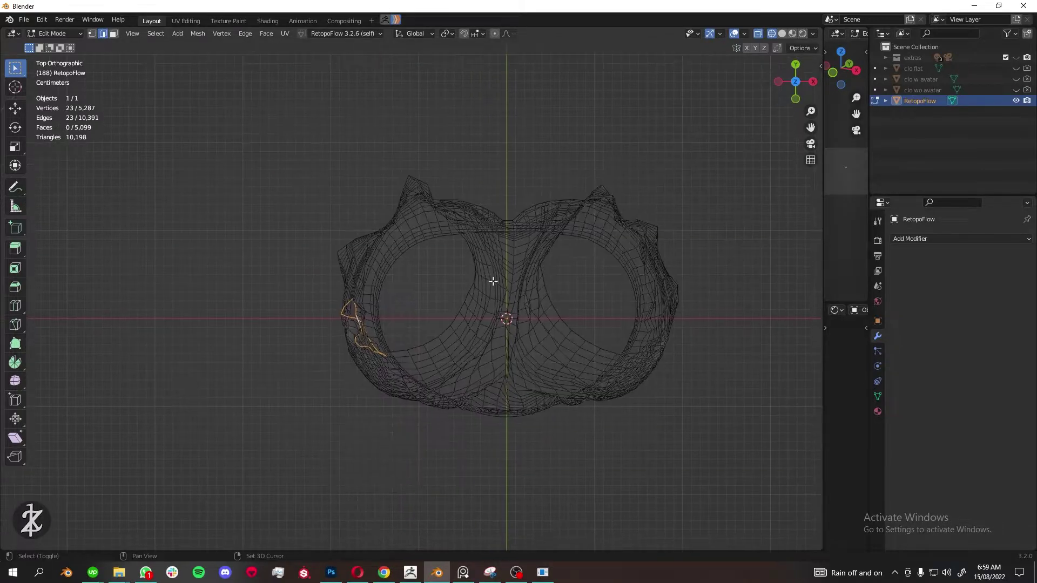
pyautogui.scroll(6, 281, 216)
pyautogui.moveTo(281, 216); pyautogui.dragTo(247, 254, button='middle')
# - Add a two-cut loop across the extruded faces and settle the edges
pyautogui.hotkey('ctrl', 'r')
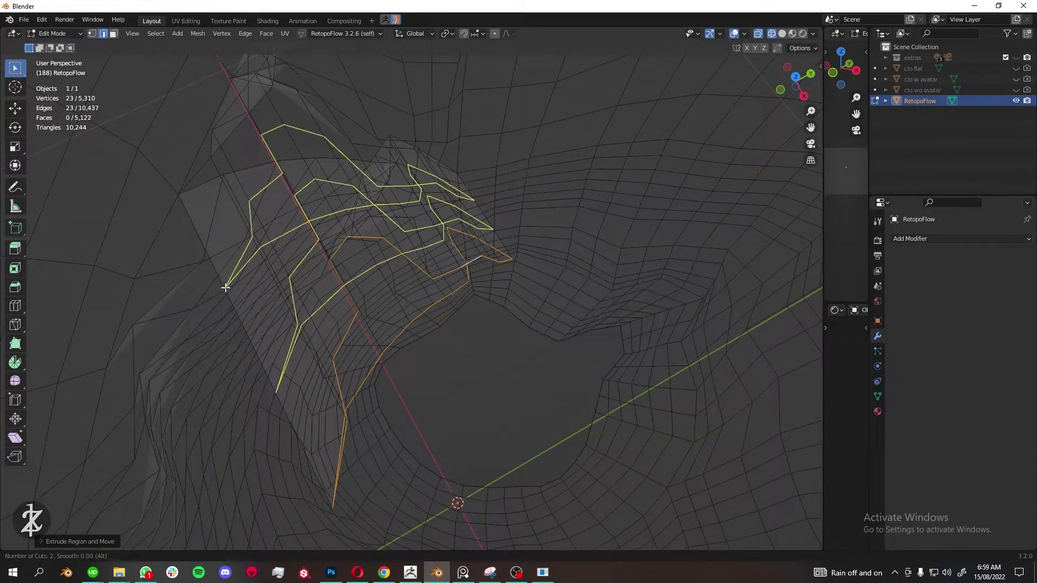
pyautogui.click(226, 287)
pyautogui.scroll(-4, 354, 225)
pyautogui.scroll(3, 454, 399)
pyautogui.moveTo(454, 398); pyautogui.dragTo(759, 150, button='middle')
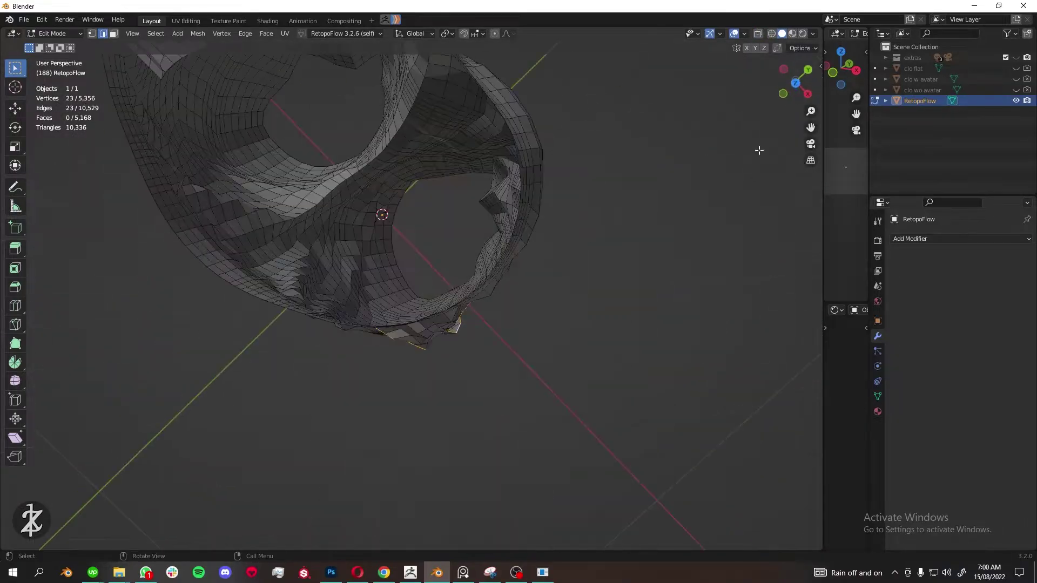
pyautogui.press('KP_7')
pyautogui.click(453, 322)
pyautogui.moveTo(454, 322); pyautogui.dragTo(527, 312, button='middle')
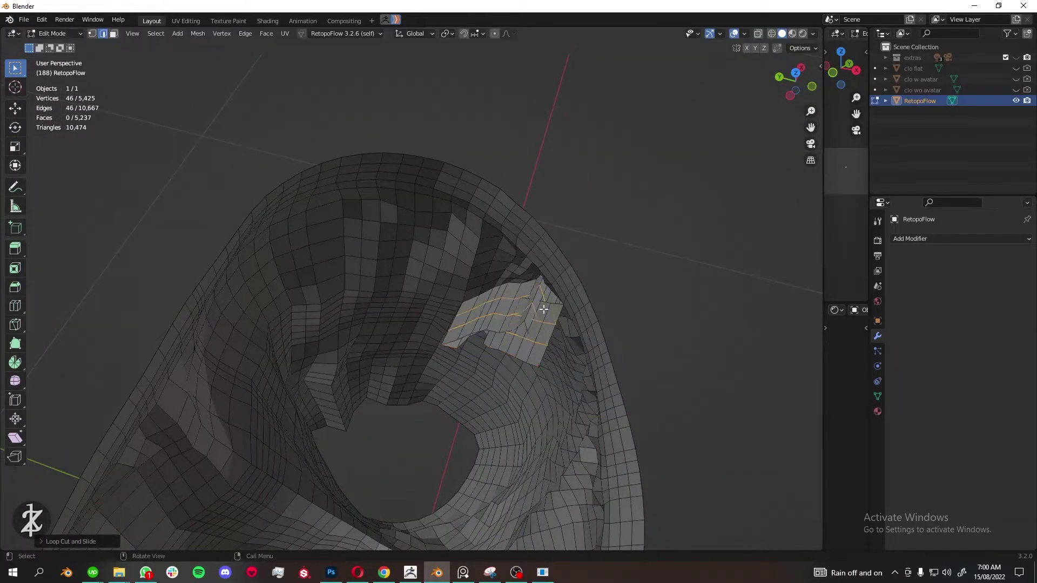
# - Reveal all hidden geometry to show the full shirt and shorts in object mode
pyautogui.scroll(-5, 544, 307)
pyautogui.hotkey('alt', 'h')
pyautogui.moveTo(486, 405); pyautogui.dragTo(433, 499, button='middle')
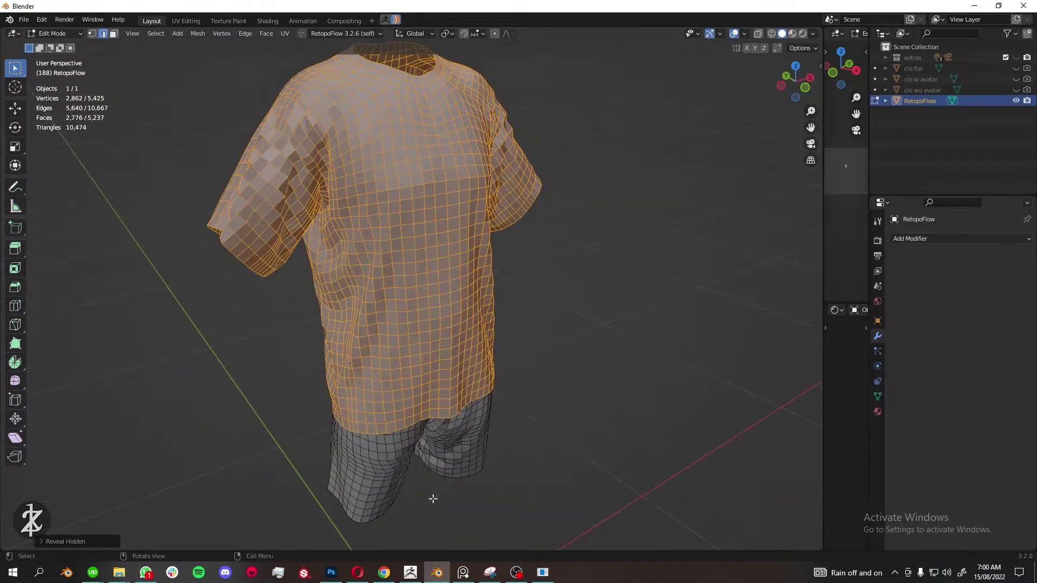
pyautogui.click(68, 50)
# - Import the mesh, activate RetopoFlow1 and append clo_wo_avatar1 as a subtool
pyautogui.click(532, 336)
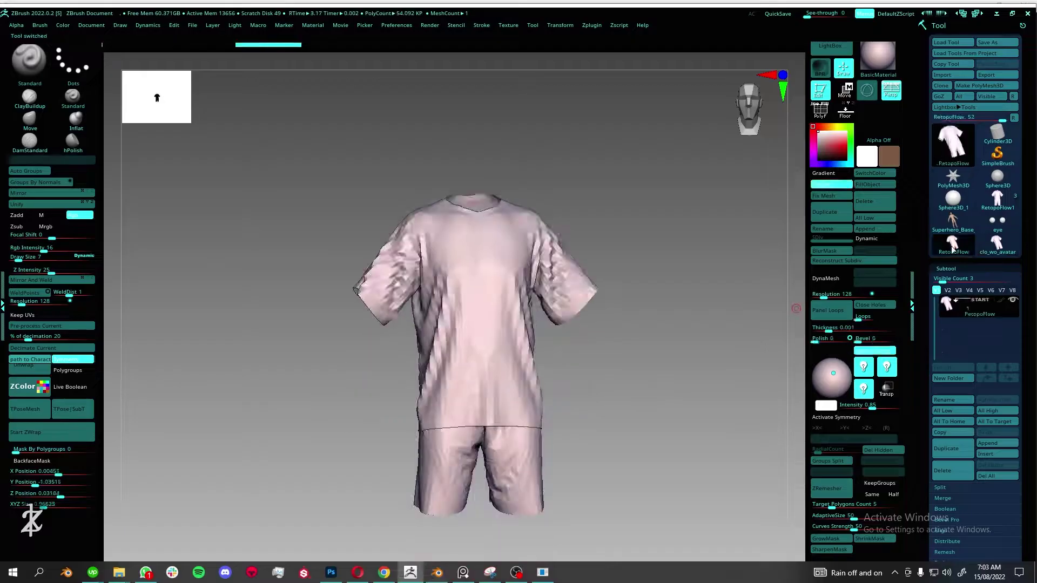
pyautogui.click(954, 250)
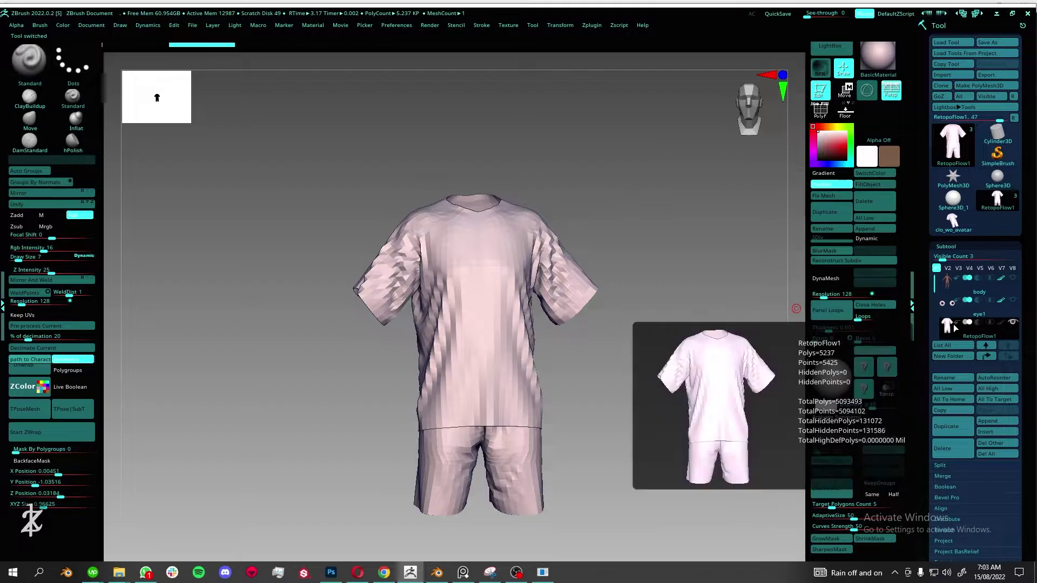
pyautogui.click(987, 421)
pyautogui.click(857, 431)
# - Add panel loops to thicken the clothing and return to the RetopoFlow1 subtool
pyautogui.hotkey('shift', 'f')
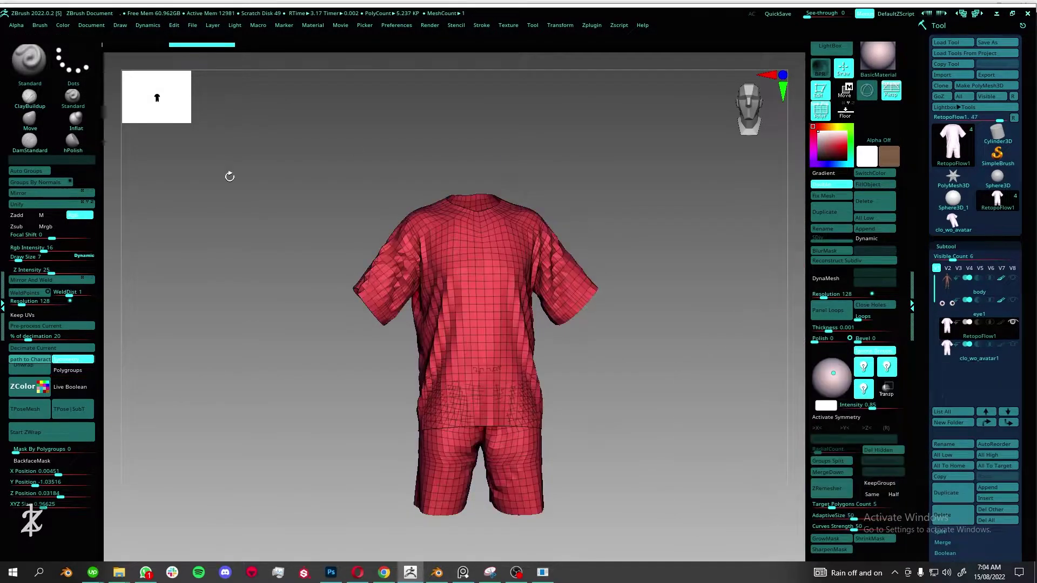
pyautogui.click(981, 245)
pyautogui.click(950, 463)
pyautogui.moveTo(997, 186)
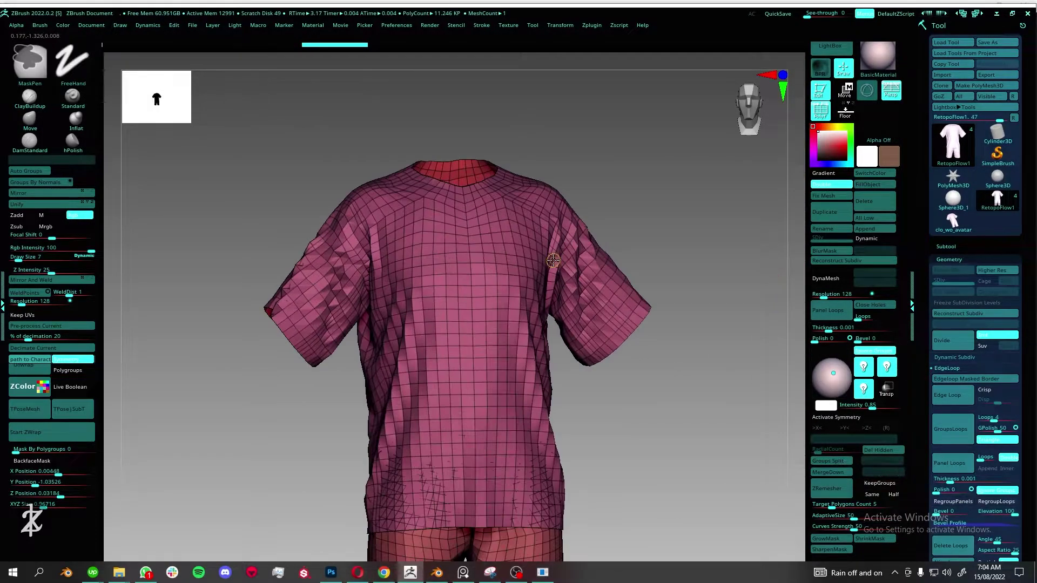
pyautogui.keyDown('alt'); pyautogui.click(454, 250); pyautogui.keyUp('alt')
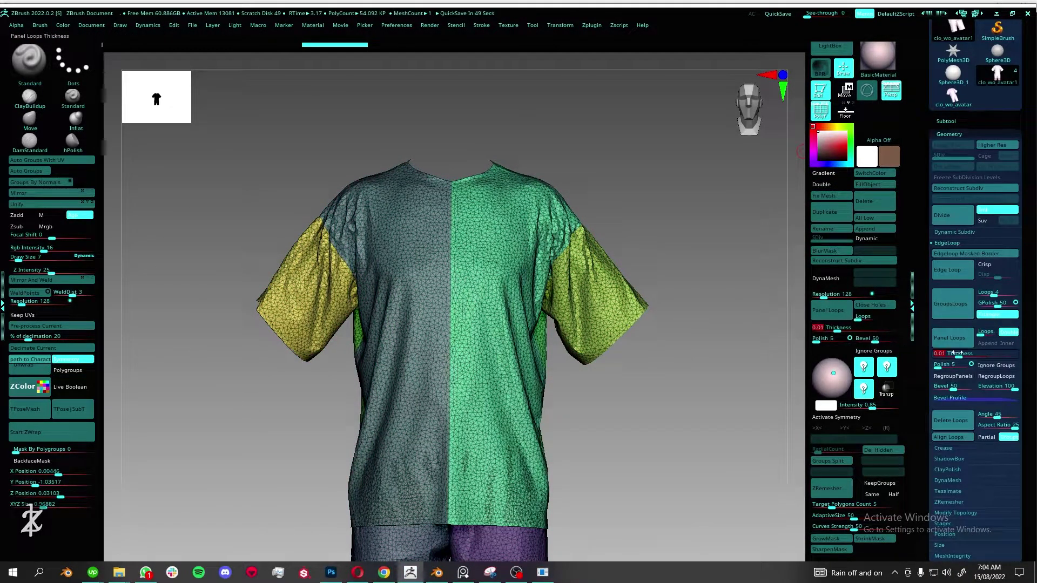
pyautogui.click(946, 121)
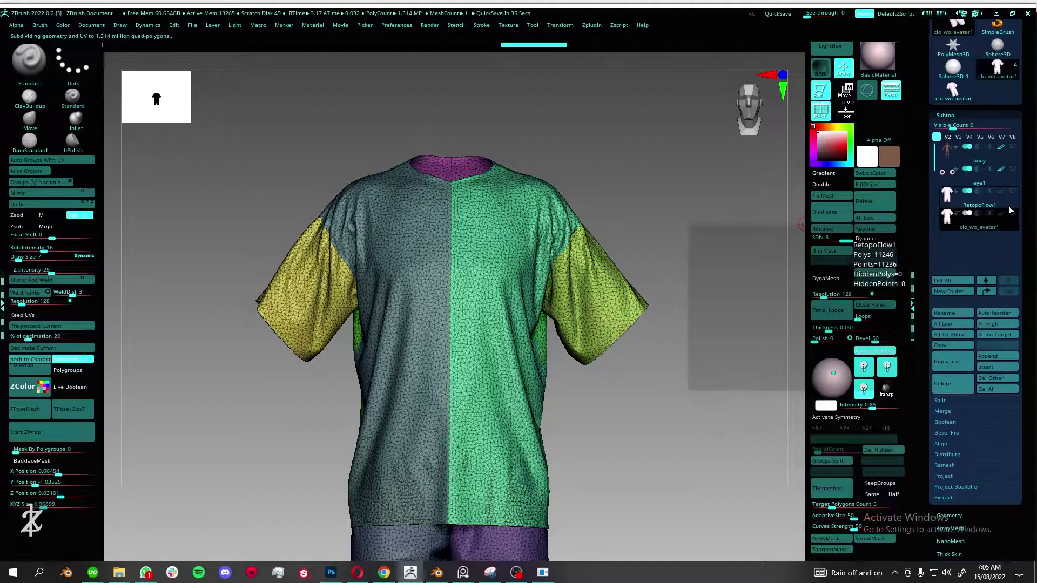
pyautogui.click(979, 201)
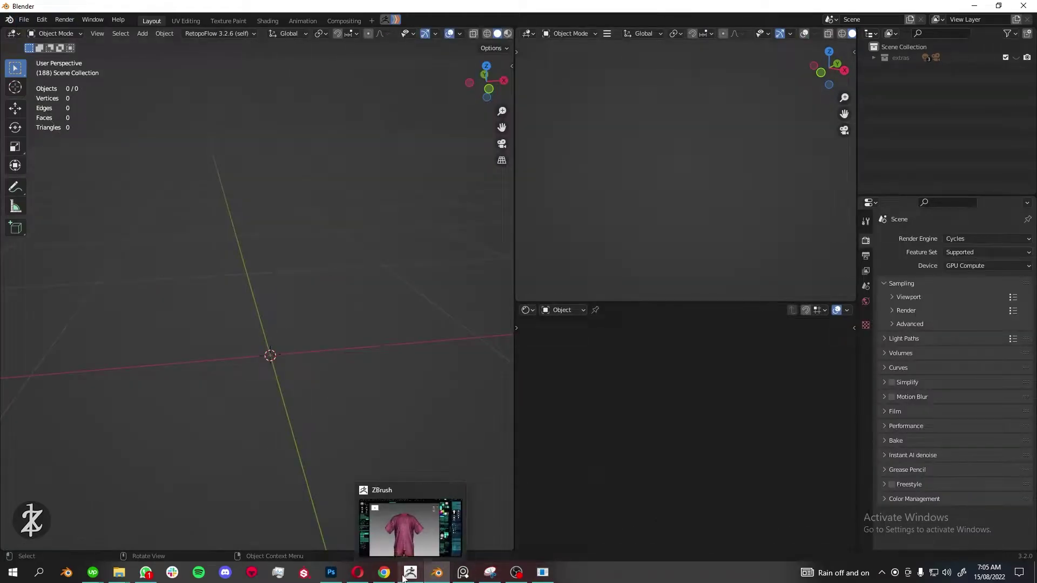
# - Finish sliding the shirt's edge loop and mark it as a seam
pyautogui.click(403, 577)
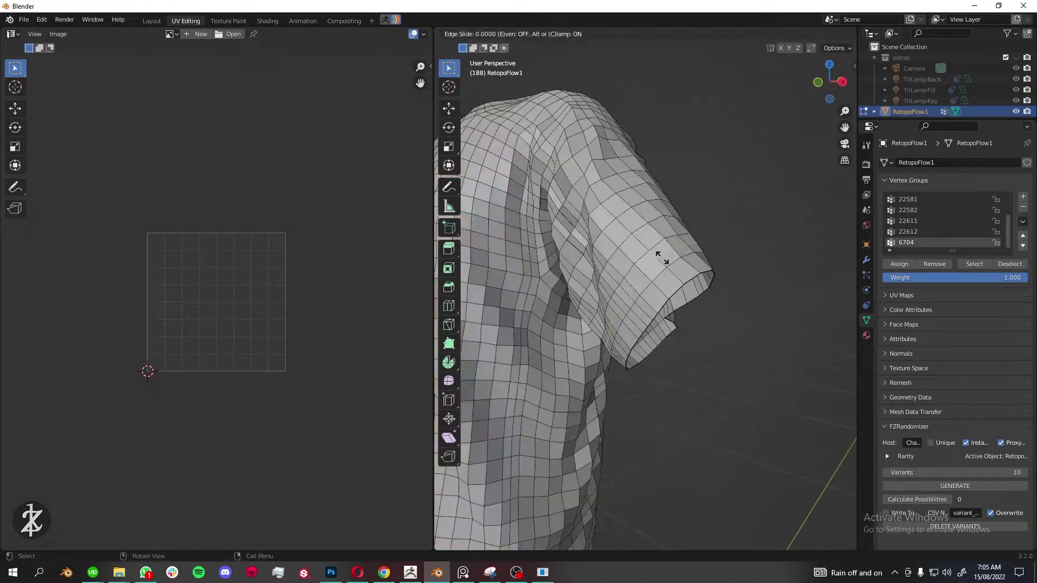
pyautogui.moveTo(623, 201)
pyautogui.mouseDown(button='middle')
pyautogui.moveTo(572, 301)
pyautogui.moveTo(657, 316)
pyautogui.moveTo(696, 347)
pyautogui.mouseUp(button='middle')
pyautogui.scroll(2, 572, 302)
pyautogui.scroll(-5, 657, 316)
pyautogui.scroll(5, 697, 347)
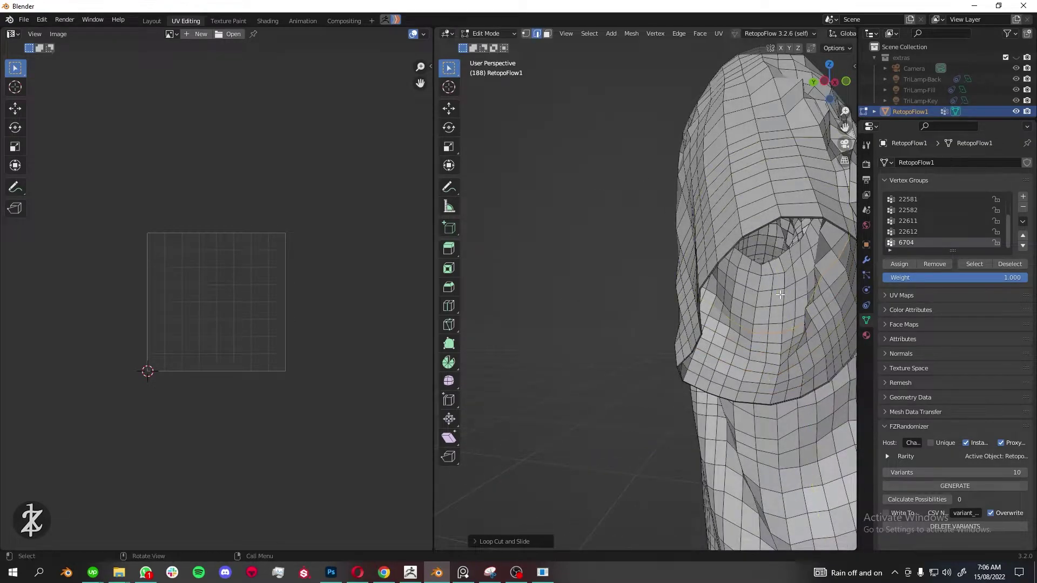
pyautogui.scroll(-3, 689, 393)
pyautogui.moveTo(780, 294)
pyautogui.mouseDown(button='middle')
pyautogui.moveTo(689, 393)
pyautogui.moveTo(549, 294)
pyautogui.moveTo(578, 358)
pyautogui.mouseUp(button='middle')
pyautogui.click(693, 390)
pyautogui.rightClick(578, 359)
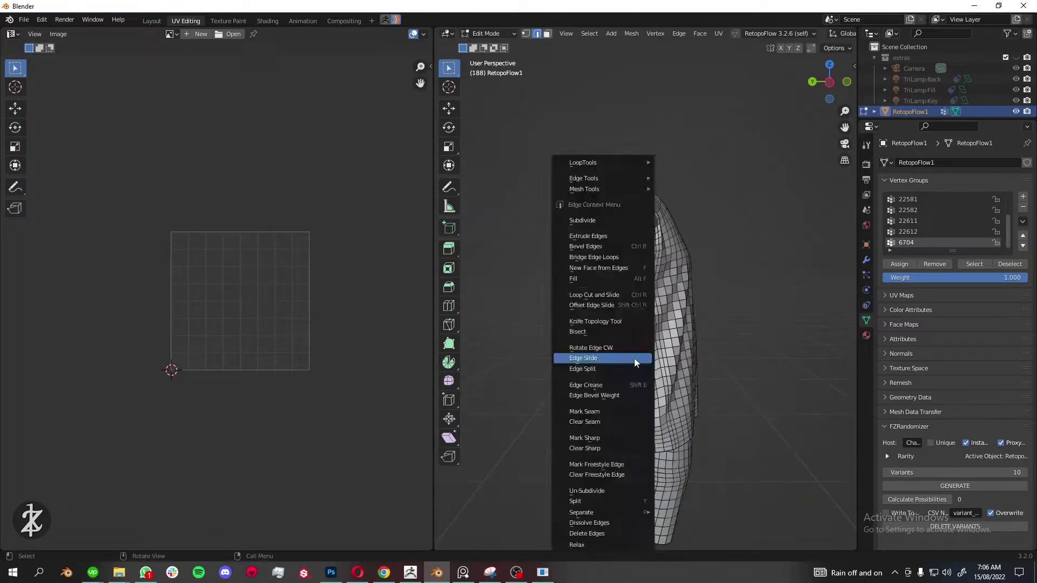
pyautogui.click(579, 358)
# - Unwrap the sleeve-cuff faces, then reveal the hidden faces
pyautogui.scroll(4, 671, 335)
pyautogui.moveTo(680, 399)
pyautogui.mouseDown(button='middle')
pyautogui.moveTo(655, 358)
pyautogui.moveTo(576, 371)
pyautogui.moveTo(670, 364)
pyautogui.moveTo(693, 378)
pyautogui.moveTo(651, 355)
pyautogui.moveTo(546, 335)
pyautogui.mouseUp(button='middle')
pyautogui.scroll(-4, 655, 359)
pyautogui.scroll(4, 576, 370)
pyautogui.scroll(-4, 577, 371)
pyautogui.scroll(4, 671, 365)
pyautogui.scroll(-4, 693, 378)
pyautogui.scroll(2, 692, 378)
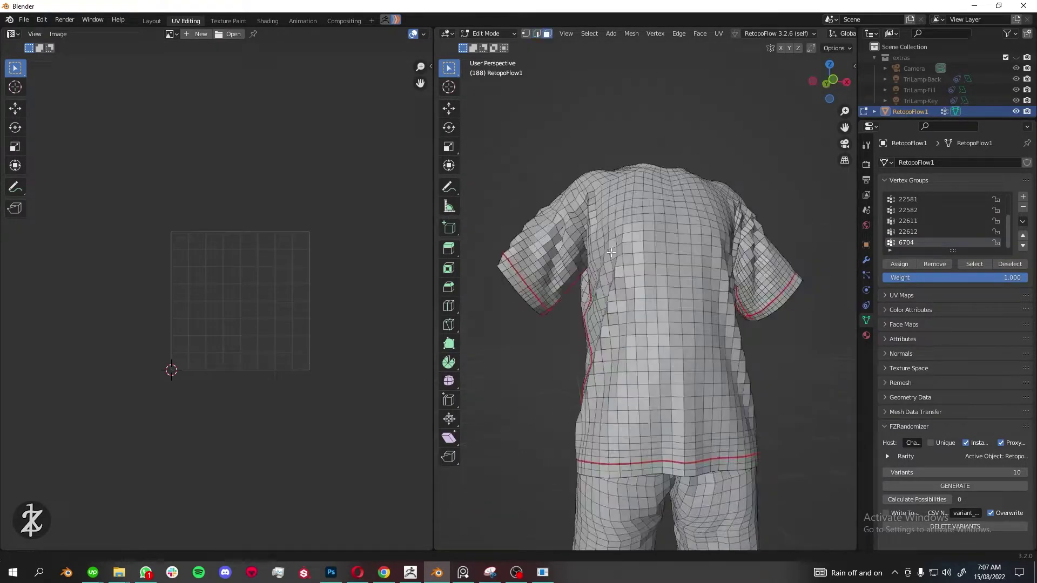
pyautogui.press('u')
pyautogui.press('Return')
pyautogui.hotkey('alt', 'h')
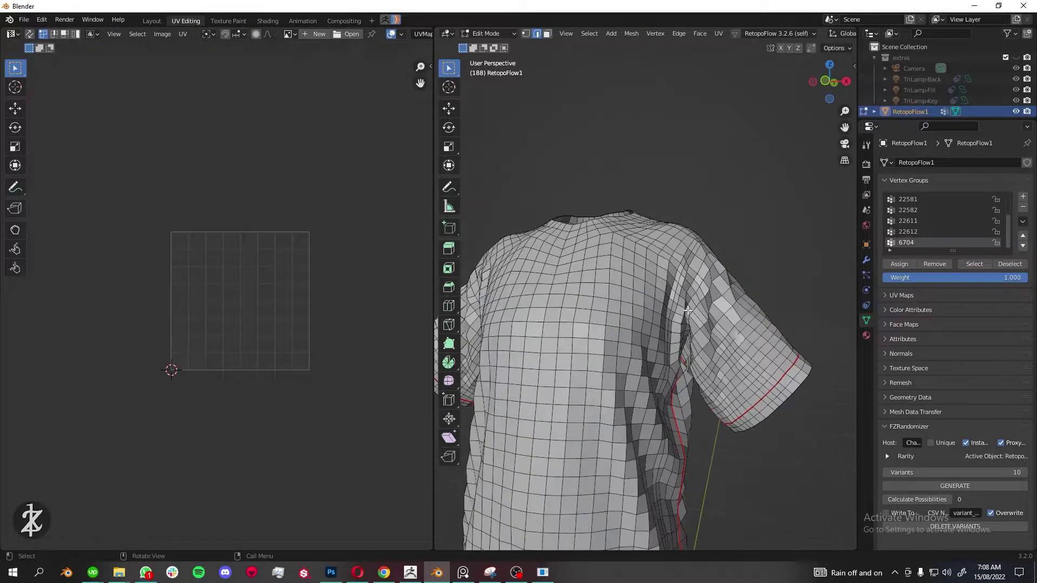
# - Unwrap the sleeves at the shoulder seam and hide them
pyautogui.scroll(3, 753, 300)
pyautogui.moveTo(754, 300); pyautogui.dragTo(611, 277, button='middle')
pyautogui.scroll(-6, 563, 359)
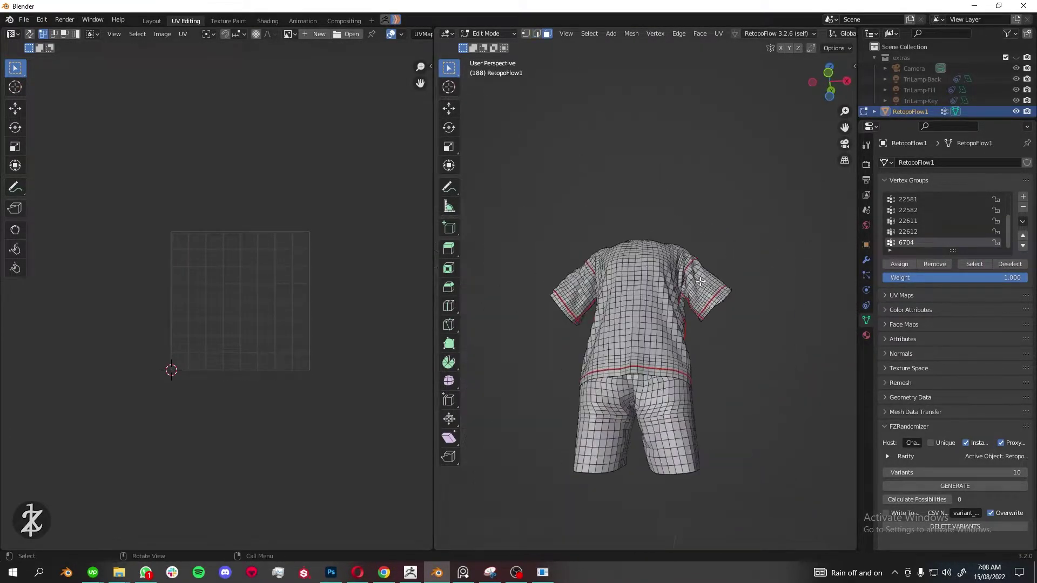
pyautogui.rightClick(598, 186)
pyautogui.press('h')
pyautogui.hotkey('alt', 'h')
pyautogui.scroll(5, 673, 294)
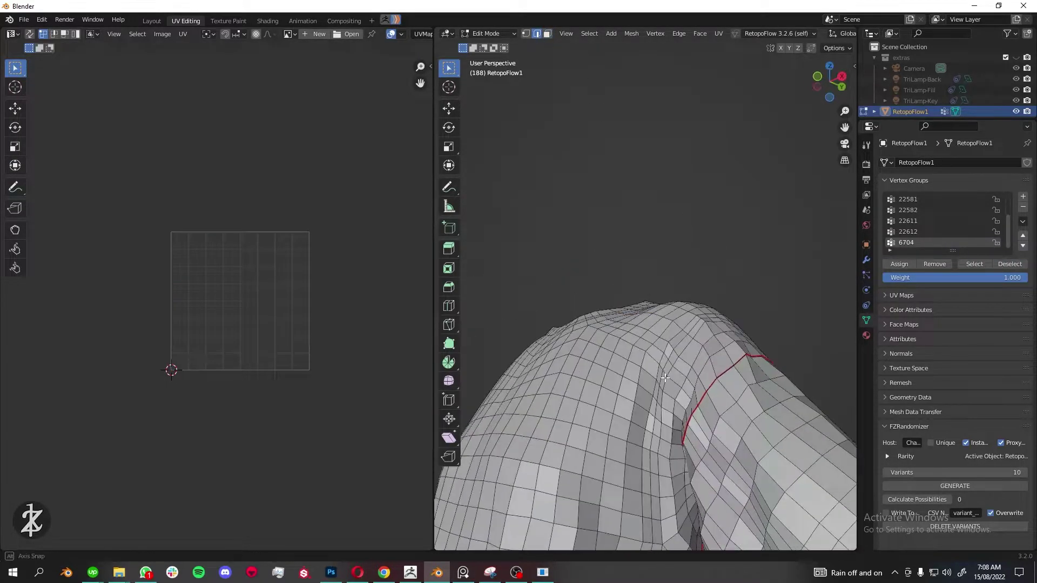
pyautogui.moveTo(679, 301); pyautogui.dragTo(673, 290, button='middle')
pyautogui.scroll(-5, 673, 290)
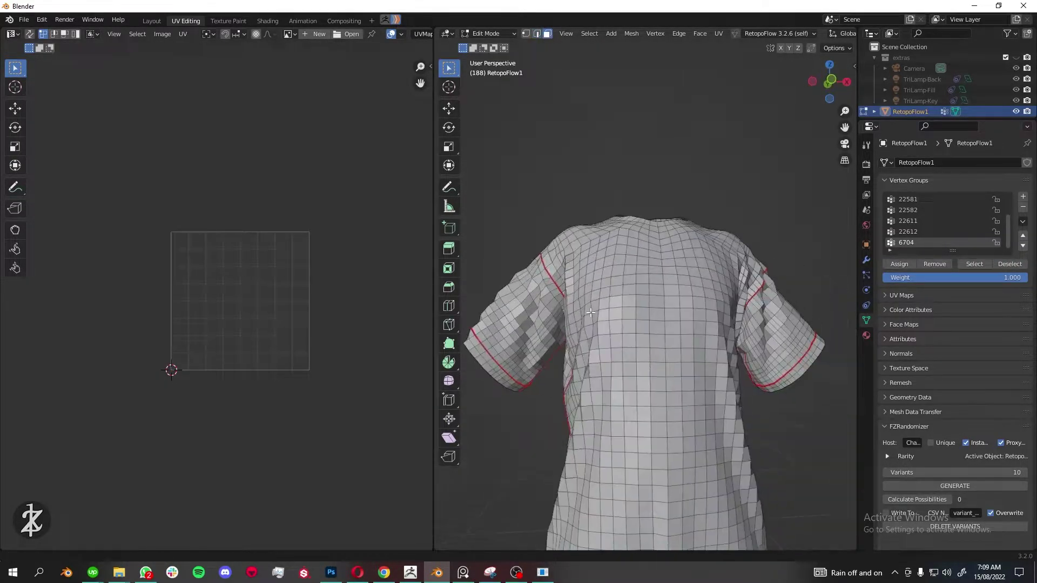
pyautogui.press('u')
pyautogui.click(542, 176)
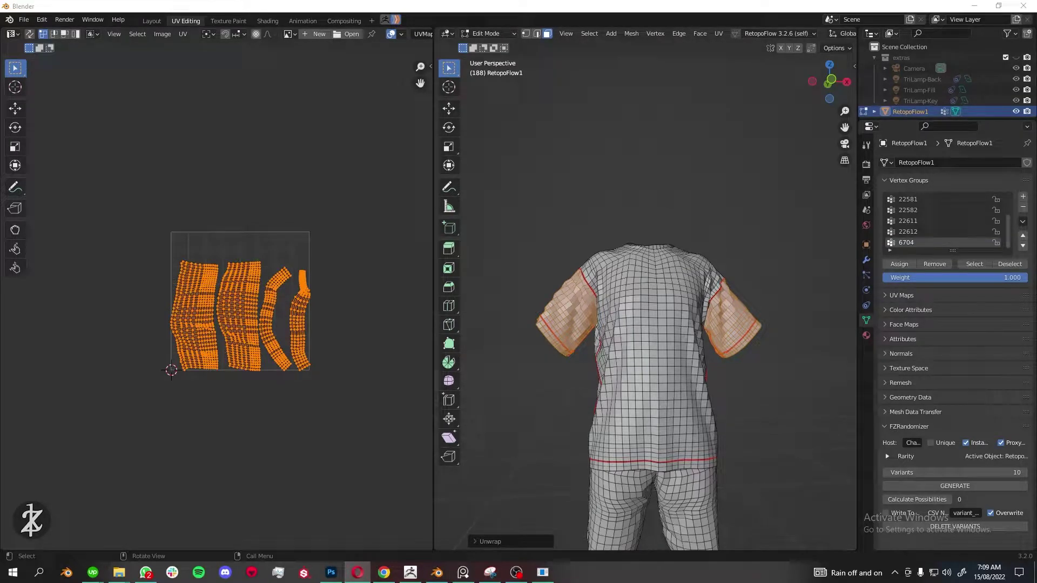
pyautogui.press('h')
# - Mark the neckline edge loop as a seam
pyautogui.scroll(4, 621, 217)
pyautogui.hotkey('ctrl', 'r')
pyautogui.click(623, 221)
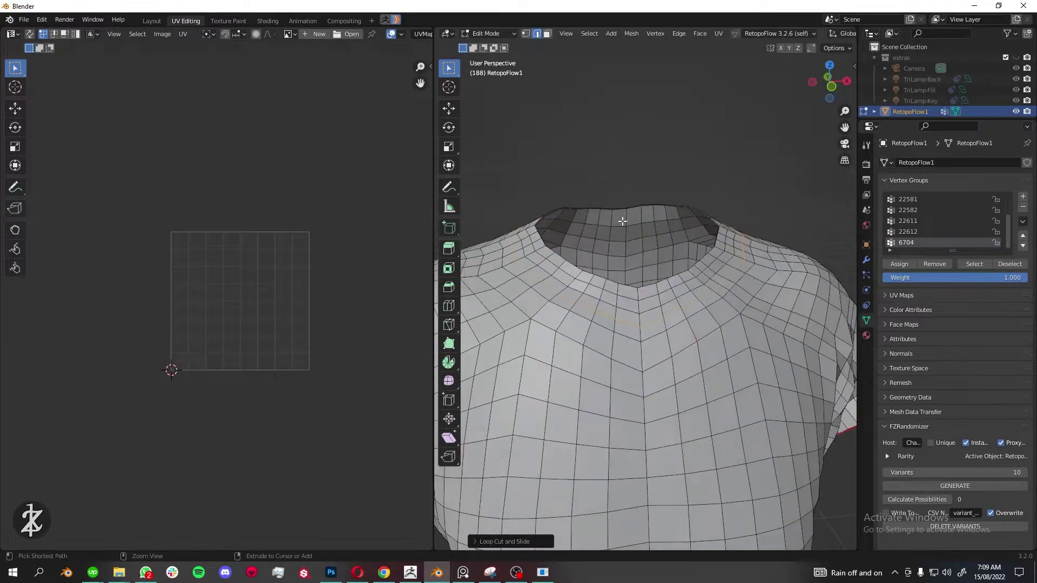
pyautogui.scroll(-2, 642, 318)
pyautogui.hotkey('ctrl', 'e')
pyautogui.click(616, 273)
# - Select each seam-bounded shirt body piece with L and unwrap it
pyautogui.moveTo(616, 273)
pyautogui.mouseDown(button='middle')
pyautogui.moveTo(676, 330)
pyautogui.moveTo(703, 302)
pyautogui.moveTo(675, 324)
pyautogui.moveTo(697, 194)
pyautogui.mouseUp(button='middle')
pyautogui.scroll(-5, 741, 289)
pyautogui.scroll(5, 646, 325)
pyautogui.press('3')
pyautogui.press('l')
pyautogui.scroll(-3, 645, 325)
pyautogui.press('u')
pyautogui.click(697, 195)
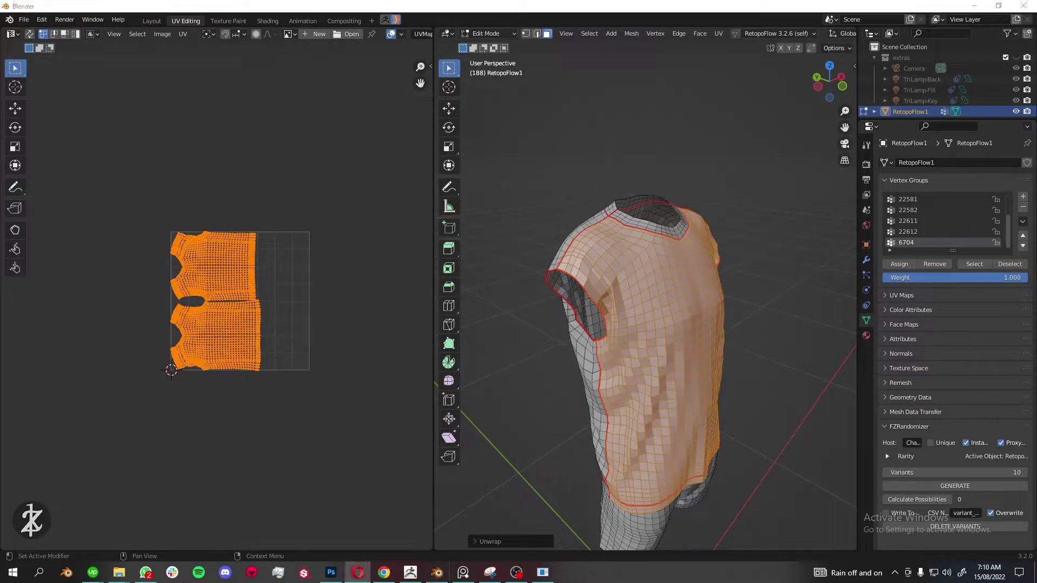
pyautogui.press('l')
pyautogui.press('u')
pyautogui.click(588, 201)
# - Hide the shirt and select a vertical edge loop on the shorts in edge mode
pyautogui.press('h')
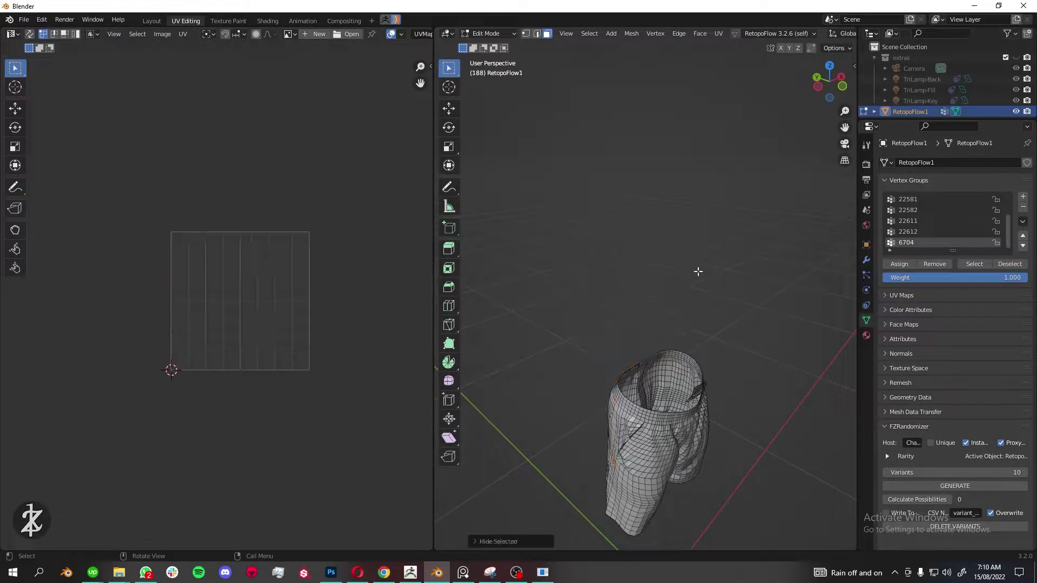
pyautogui.scroll(8, 663, 433)
pyautogui.moveTo(662, 433)
pyautogui.mouseDown(button='middle')
pyautogui.moveTo(627, 303)
pyautogui.moveTo(507, 251)
pyautogui.mouseUp(button='middle')
pyautogui.press('2')
pyautogui.scroll(-5, 627, 303)
pyautogui.scroll(4, 627, 303)
pyautogui.scroll(-3, 627, 303)
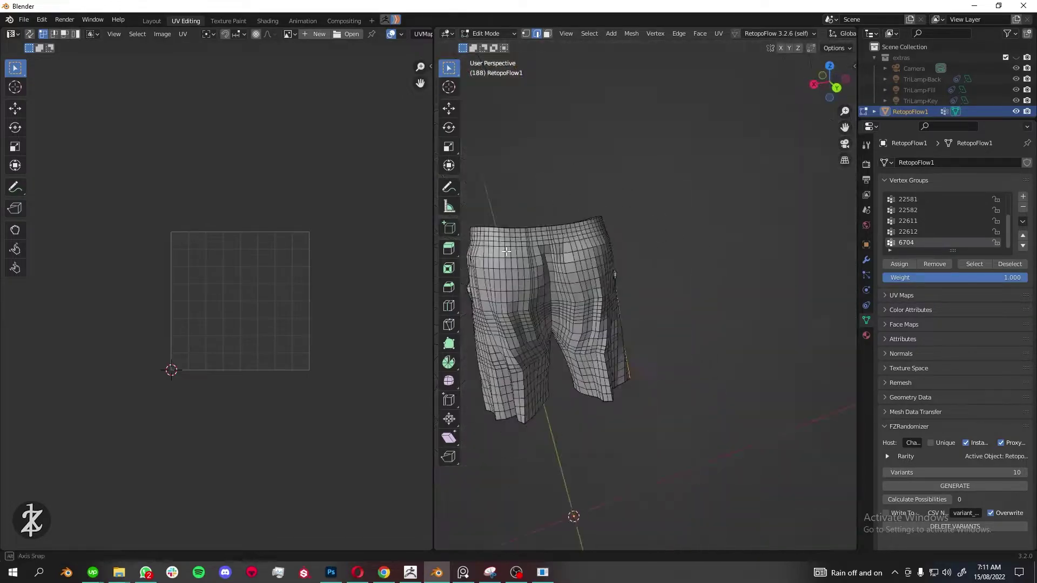
pyautogui.scroll(5, 625, 245)
pyautogui.scroll(-4, 529, 292)
pyautogui.keyDown('alt'); pyautogui.click(529, 291); pyautogui.keyUp('alt')
# - Select the shorts waistband with L and hide it
pyautogui.scroll(5, 544, 278)
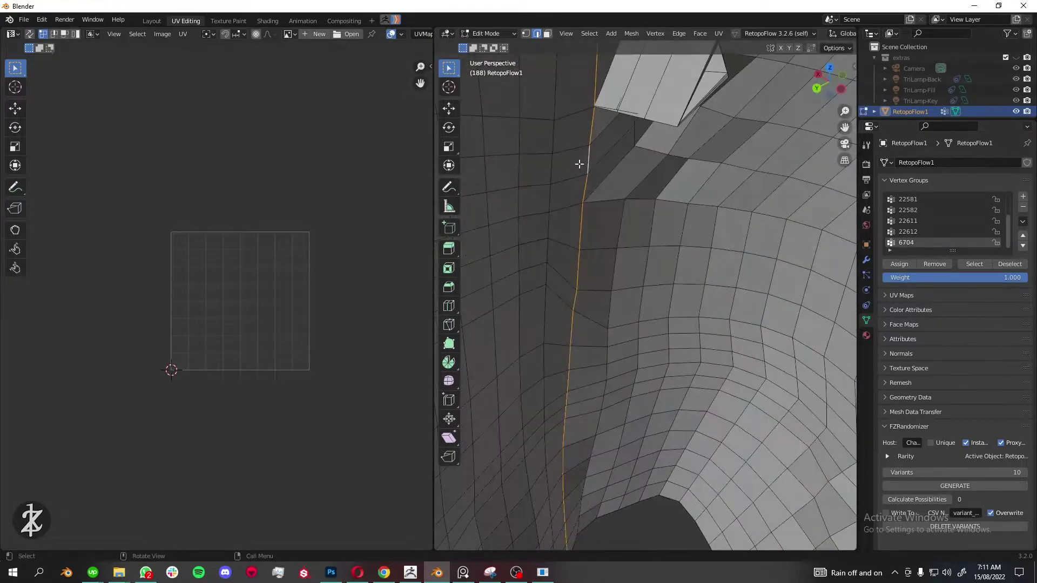
pyautogui.moveTo(566, 238)
pyautogui.mouseDown(button='middle')
pyautogui.moveTo(627, 306)
pyautogui.moveTo(702, 270)
pyautogui.mouseUp(button='middle')
pyautogui.scroll(-4, 592, 308)
pyautogui.scroll(-3, 593, 308)
pyautogui.scroll(6, 702, 270)
pyautogui.moveTo(648, 302)
pyautogui.mouseDown(button='middle')
pyautogui.moveTo(665, 308)
pyautogui.moveTo(636, 314)
pyautogui.mouseUp(button='middle')
pyautogui.scroll(-3, 662, 310)
pyautogui.scroll(3, 662, 310)
pyautogui.scroll(-5, 662, 309)
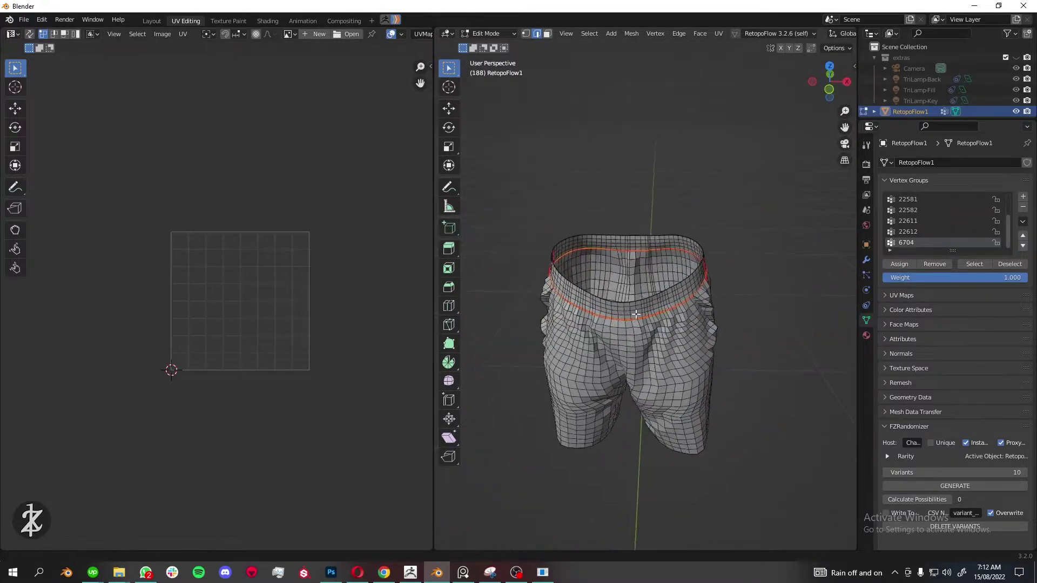
pyautogui.press('l')
pyautogui.press('h')
# - Add a centred Ctrl+R edge loop cut around the shorts
pyautogui.scroll(4, 656, 310)
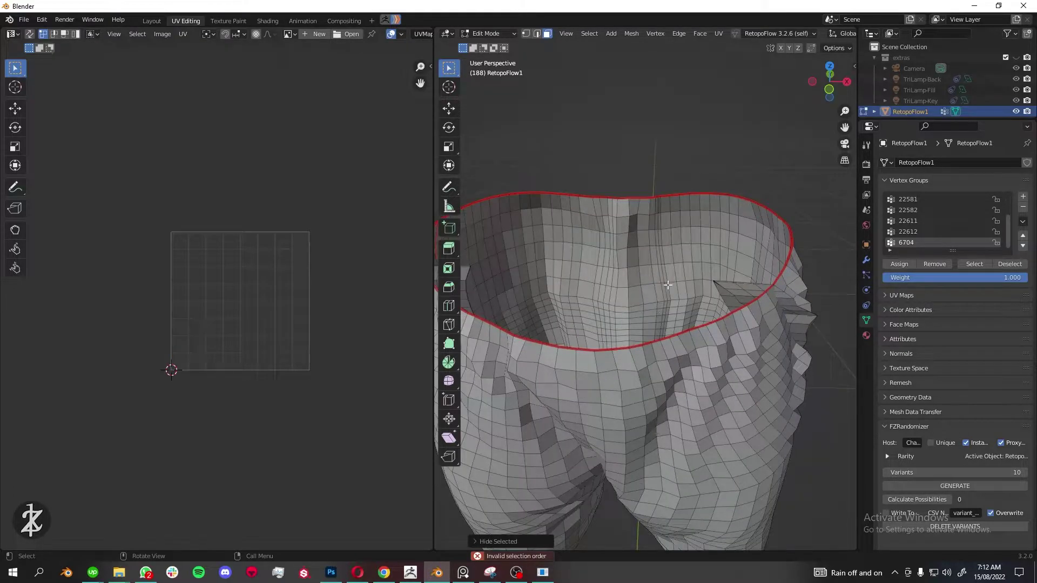
pyautogui.moveTo(648, 302); pyautogui.dragTo(664, 281, button='middle')
pyautogui.scroll(4, 665, 270)
pyautogui.keyDown('alt'); pyautogui.click(636, 254); pyautogui.keyUp('alt')
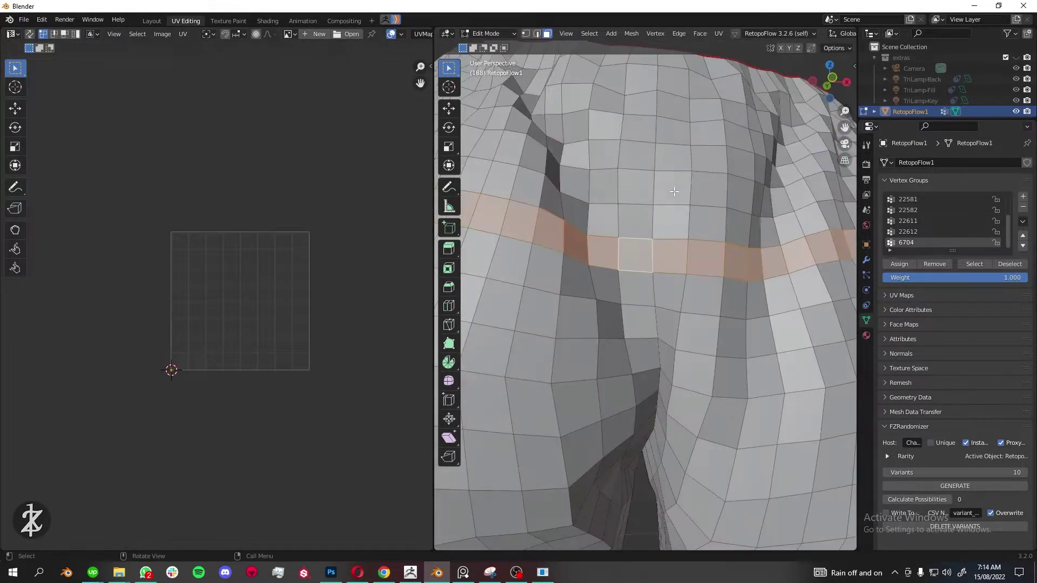
pyautogui.moveTo(702, 333); pyautogui.dragTo(594, 391, button='middle')
pyautogui.scroll(-5, 618, 385)
pyautogui.hotkey('ctrl', 'r')
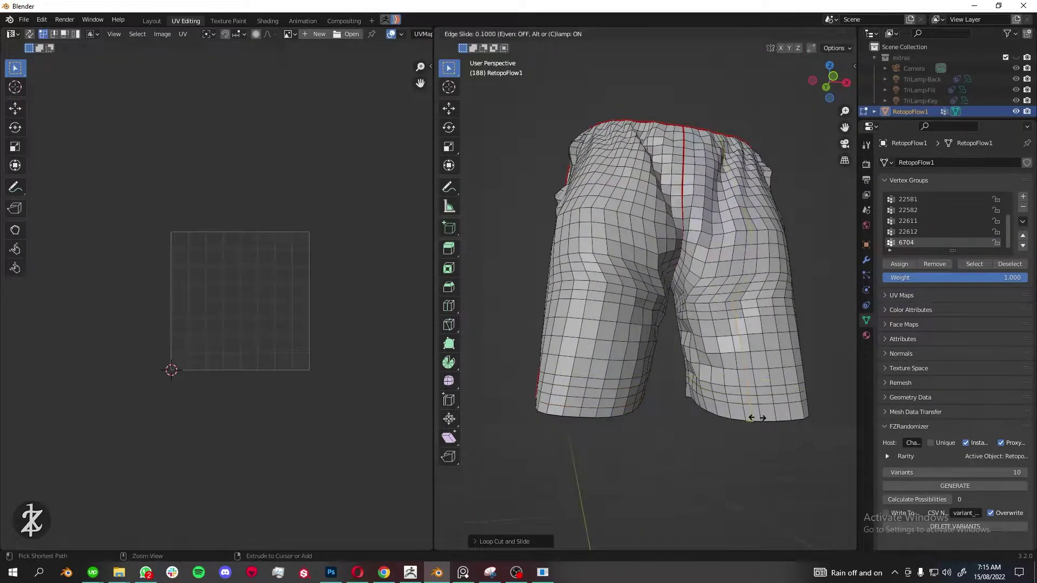
pyautogui.rightClick(753, 411)
pyautogui.moveTo(754, 410); pyautogui.dragTo(764, 470, button='middle')
pyautogui.hotkey('ctrl', 'r')
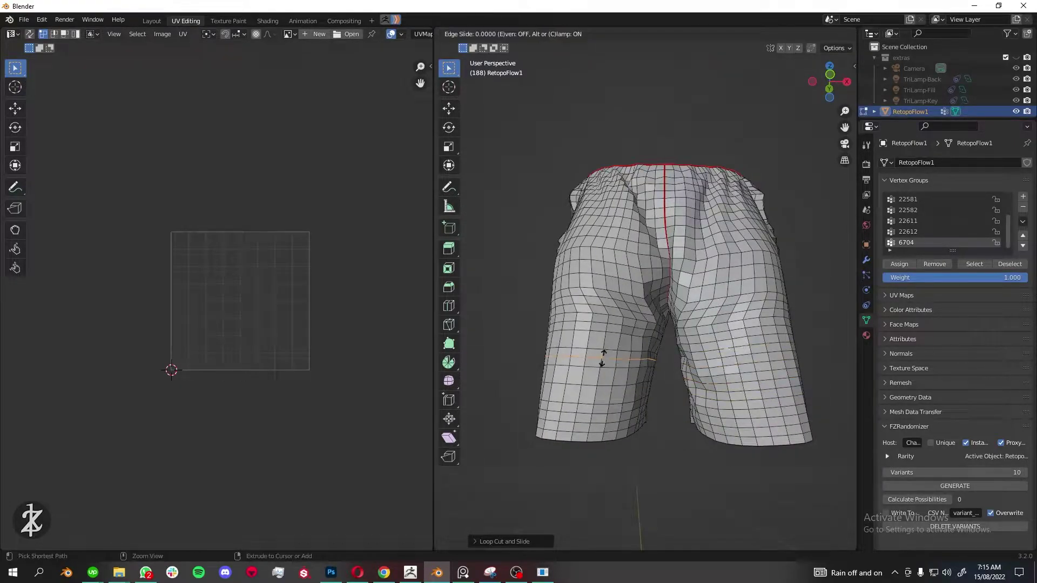
# - Mark both leg hem loops as seams
pyautogui.moveTo(624, 361); pyautogui.dragTo(605, 420, button='middle')
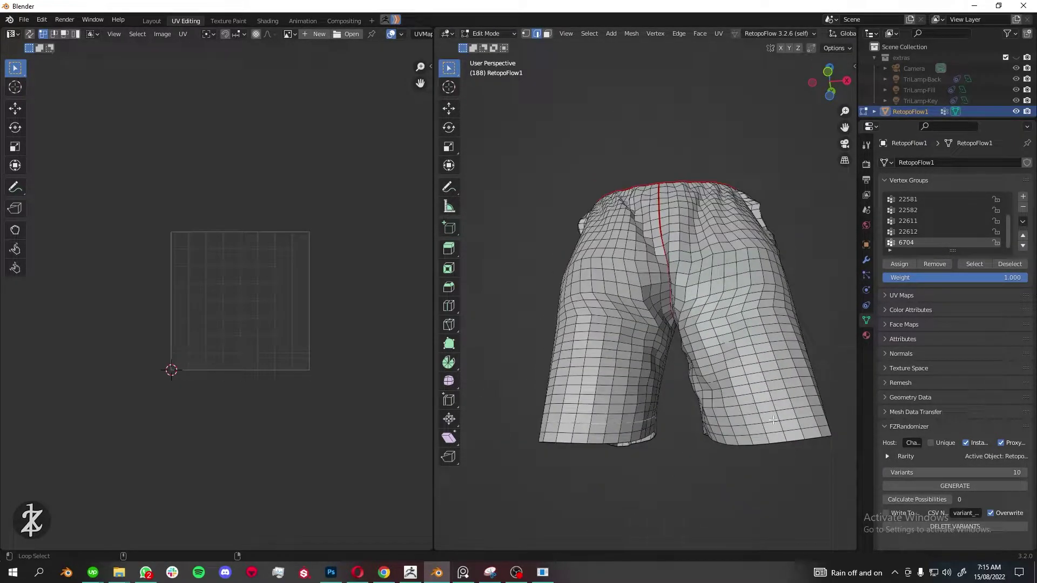
pyautogui.moveTo(774, 420); pyautogui.dragTo(555, 398, button='middle')
pyautogui.rightClick(555, 398)
pyautogui.click(555, 398)
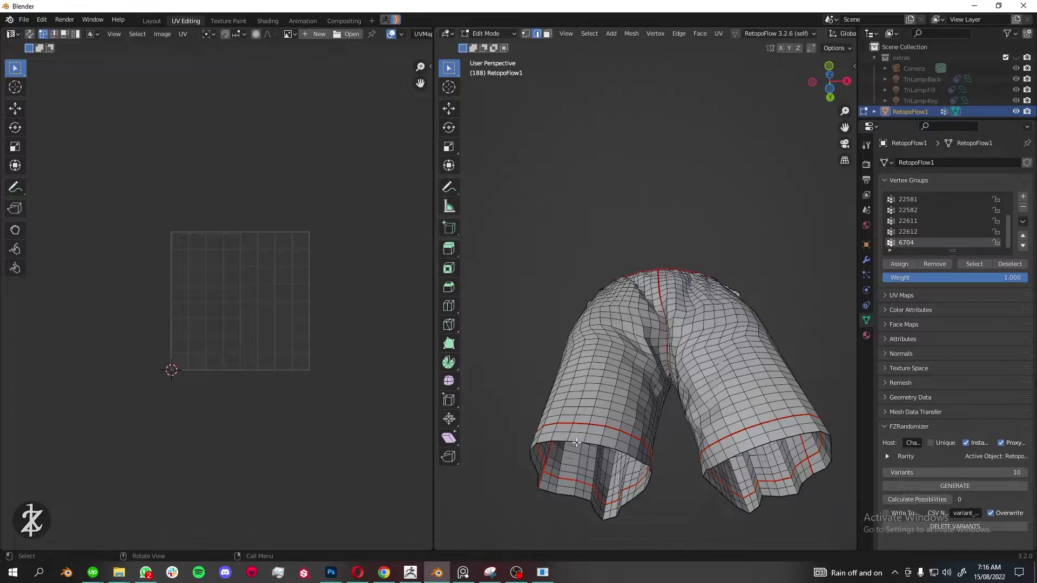
# - Inspect the shorts' waist edge, hiding and then revealing part of the mesh
pyautogui.moveTo(576, 443); pyautogui.dragTo(537, 264, button='middle')
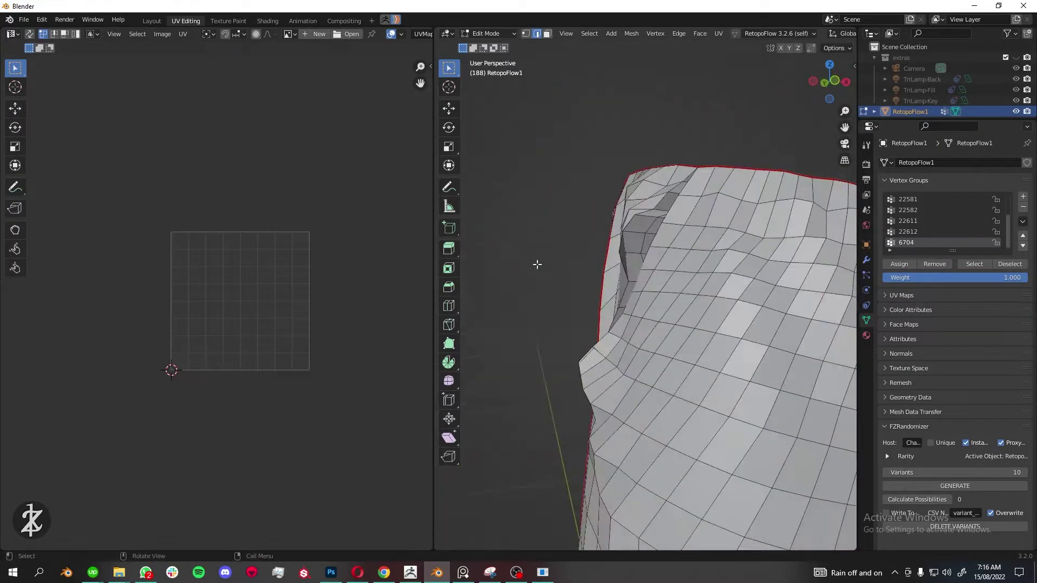
pyautogui.moveTo(595, 324)
pyautogui.mouseDown(button='middle')
pyautogui.moveTo(580, 368)
pyautogui.moveTo(597, 226)
pyautogui.moveTo(629, 274)
pyautogui.mouseUp(button='middle')
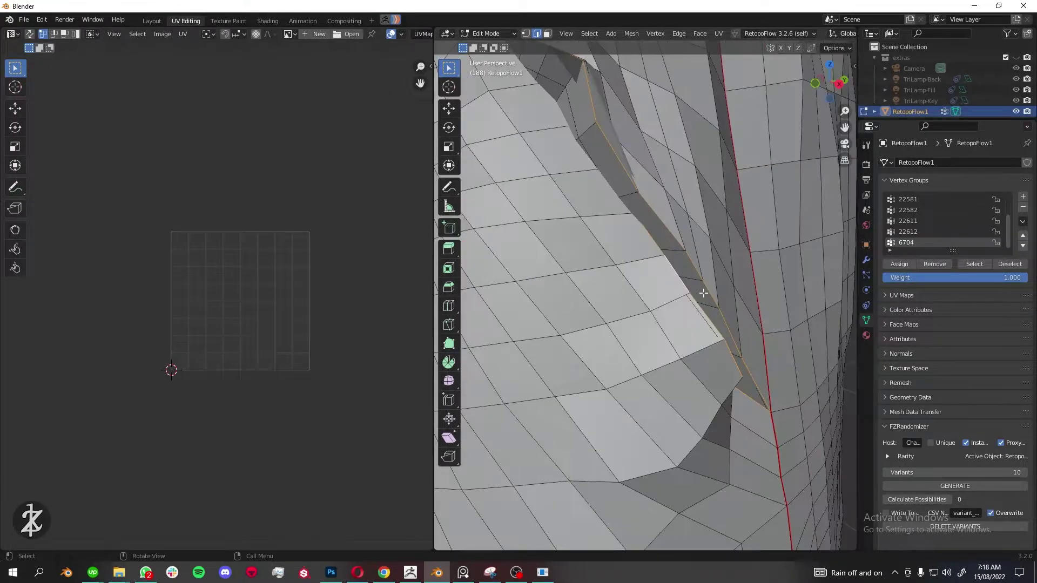
pyautogui.scroll(-10, 630, 274)
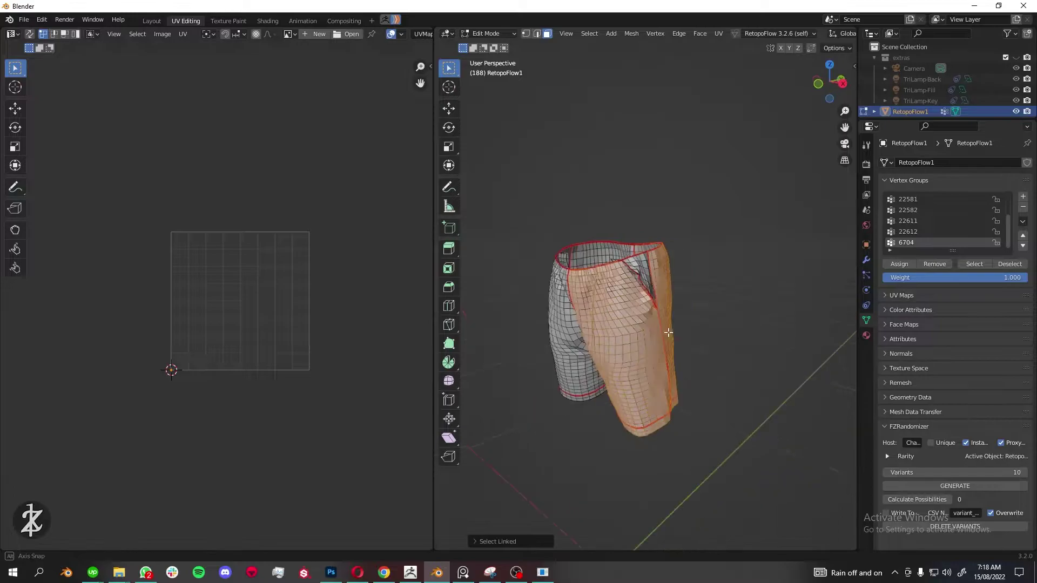
pyautogui.moveTo(541, 257); pyautogui.dragTo(721, 320, button='middle')
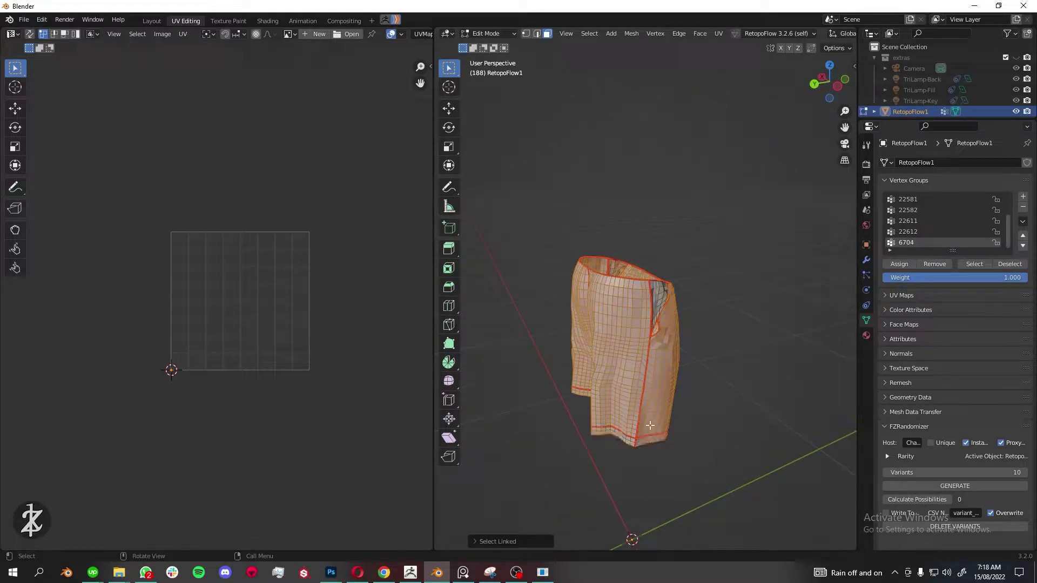
pyautogui.press('h')
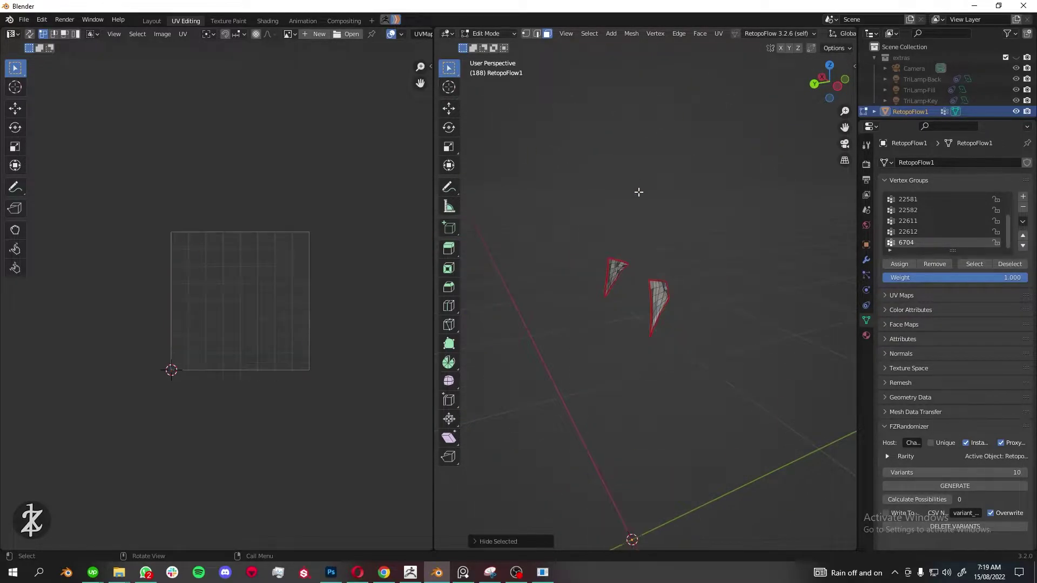
pyautogui.hotkey('alt', 'h')
# - Select one connected piece of the shorts and hide it
pyautogui.hotkey('alt', 'a')
pyautogui.moveTo(686, 285); pyautogui.dragTo(742, 292, button='middle')
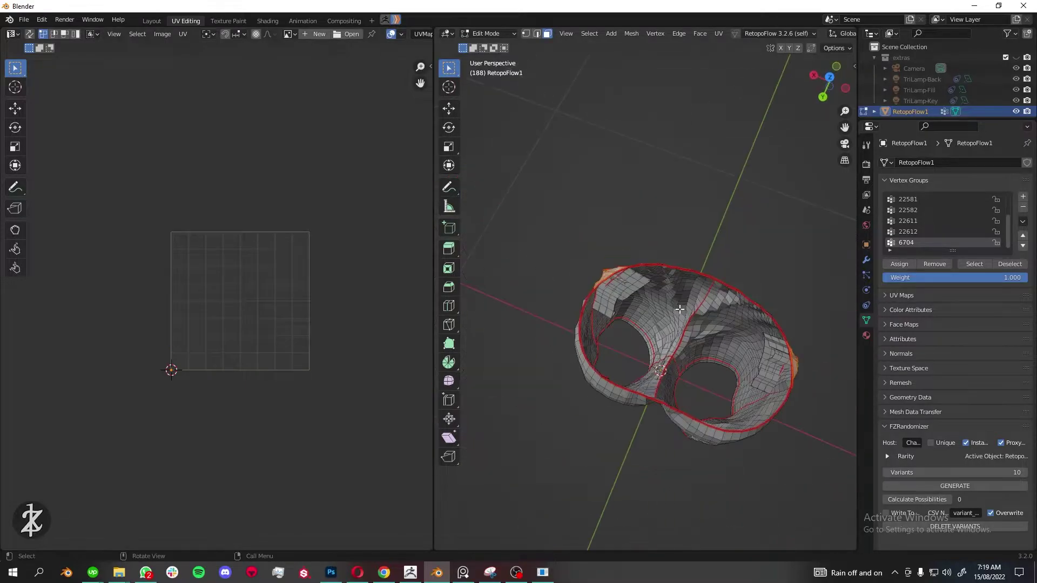
pyautogui.press('a')
pyautogui.hotkey('shift', 'l')
pyautogui.scroll(-5, 665, 195)
pyautogui.moveTo(665, 216); pyautogui.dragTo(665, 195, button='middle')
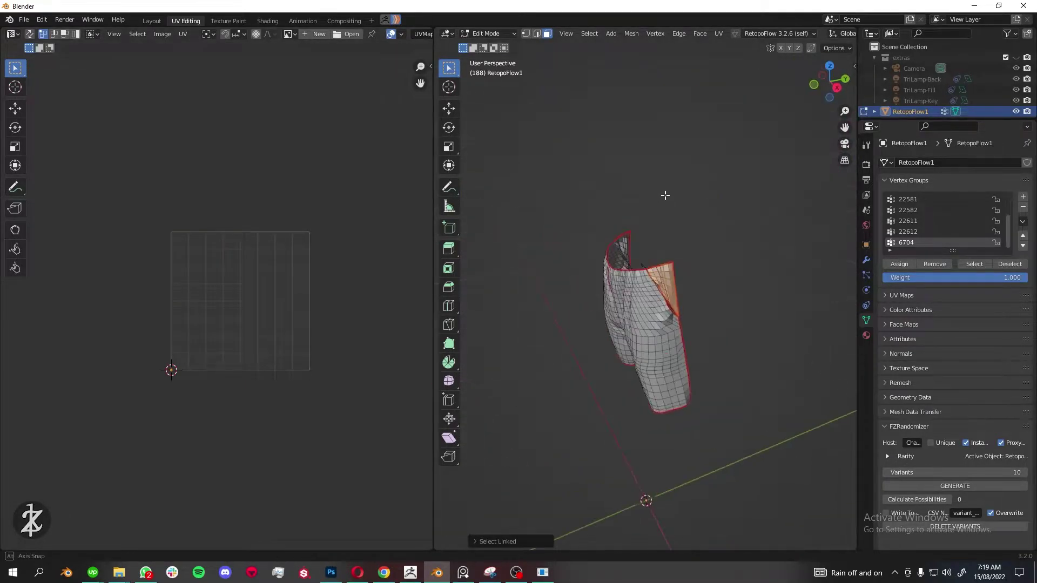
pyautogui.press('Escape')
pyautogui.press('h')
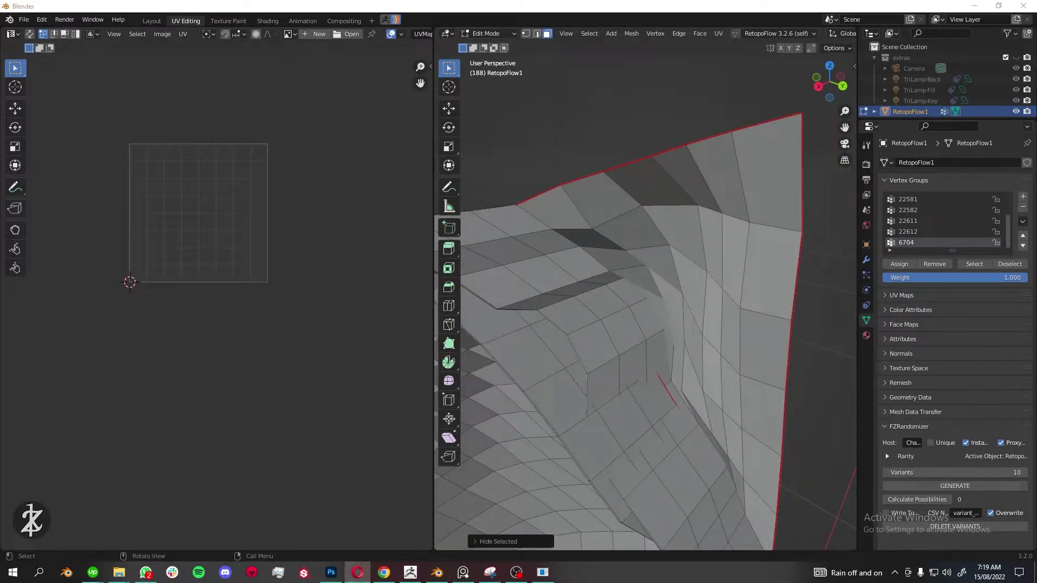
# - Select the remaining connected shorts faces and unwrap them
pyautogui.moveTo(649, 297); pyautogui.dragTo(714, 220, button='middle')
pyautogui.scroll(-4, 766, 266)
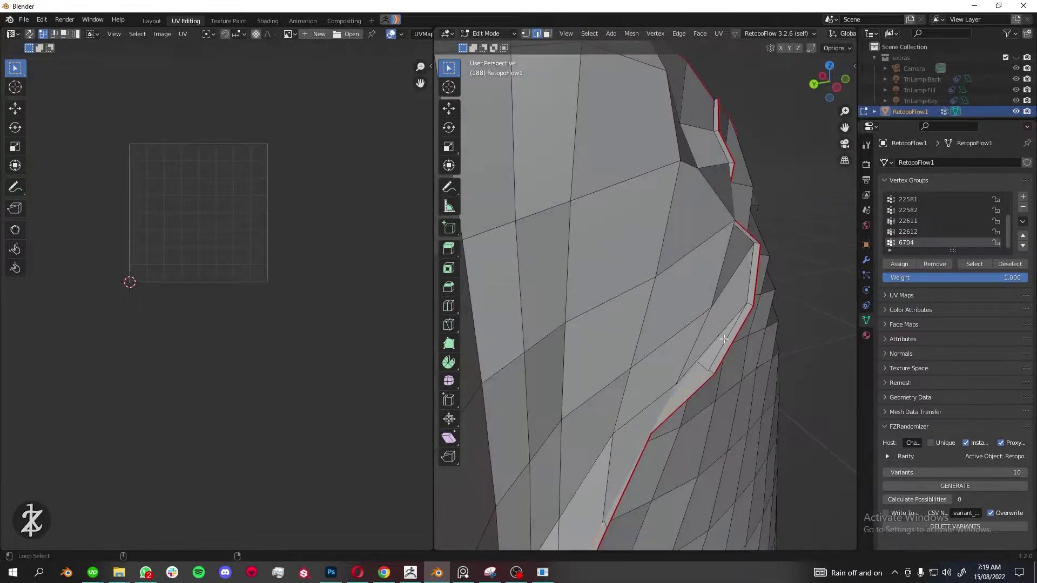
pyautogui.moveTo(766, 266)
pyautogui.mouseDown(button='middle')
pyautogui.moveTo(692, 399)
pyautogui.moveTo(528, 342)
pyautogui.moveTo(540, 341)
pyautogui.mouseUp(button='middle')
pyautogui.scroll(5, 621, 378)
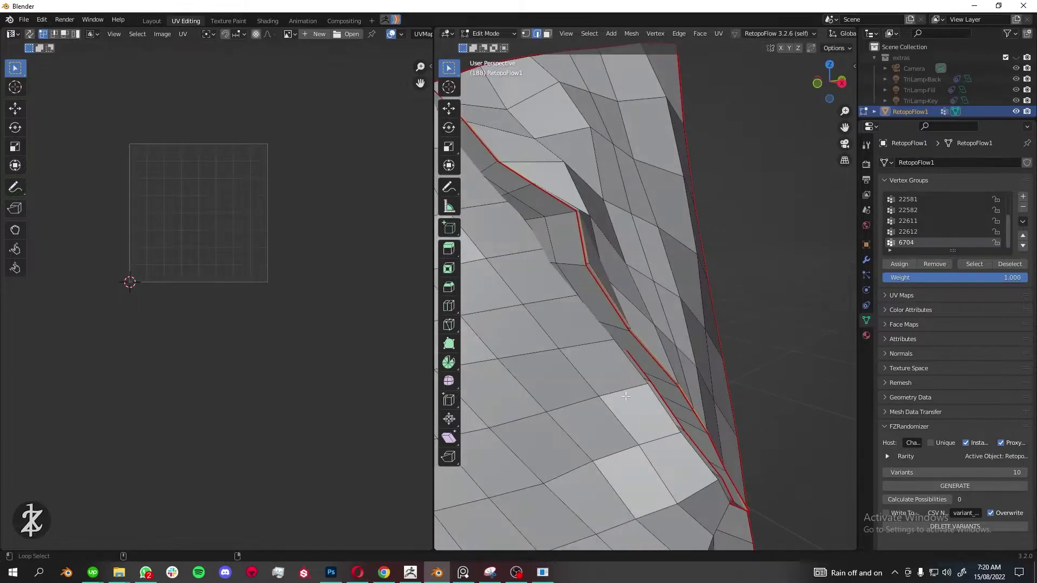
pyautogui.scroll(-3, 541, 340)
pyautogui.scroll(4, 638, 342)
pyautogui.moveTo(637, 342); pyautogui.dragTo(673, 308, button='middle')
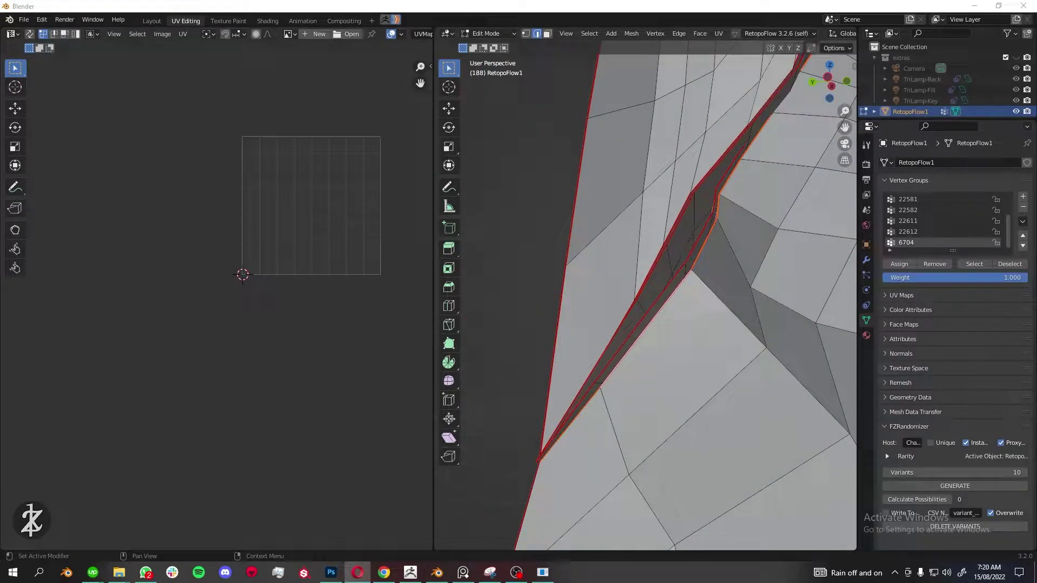
pyautogui.scroll(-4, 648, 297)
pyautogui.hotkey('ctrl', 'l')
pyautogui.moveTo(648, 297)
pyautogui.mouseDown(button='middle')
pyautogui.moveTo(575, 182)
pyautogui.moveTo(697, 227)
pyautogui.mouseUp(button='middle')
pyautogui.press('u')
pyautogui.click(574, 181)
# - Toggle between edge and face select and clear the shorts selection
pyautogui.press('2')
pyautogui.scroll(-3, 697, 308)
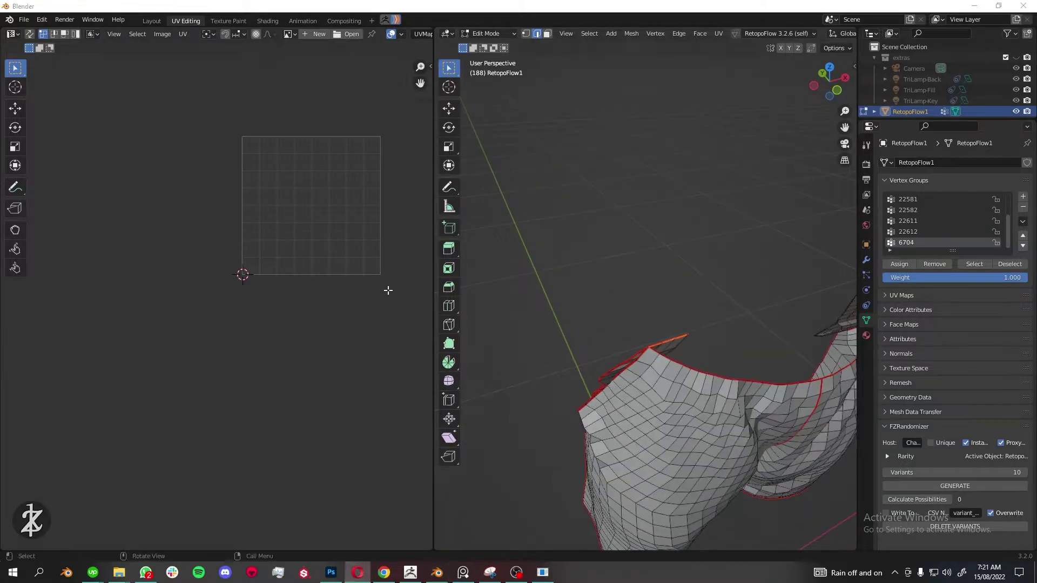
pyautogui.moveTo(697, 308); pyautogui.dragTo(646, 278, button='middle')
pyautogui.scroll(-2, 646, 279)
pyautogui.press('3')
pyautogui.press('a')
pyautogui.scroll(-2, 642, 297)
pyautogui.hotkey('alt', 'a')
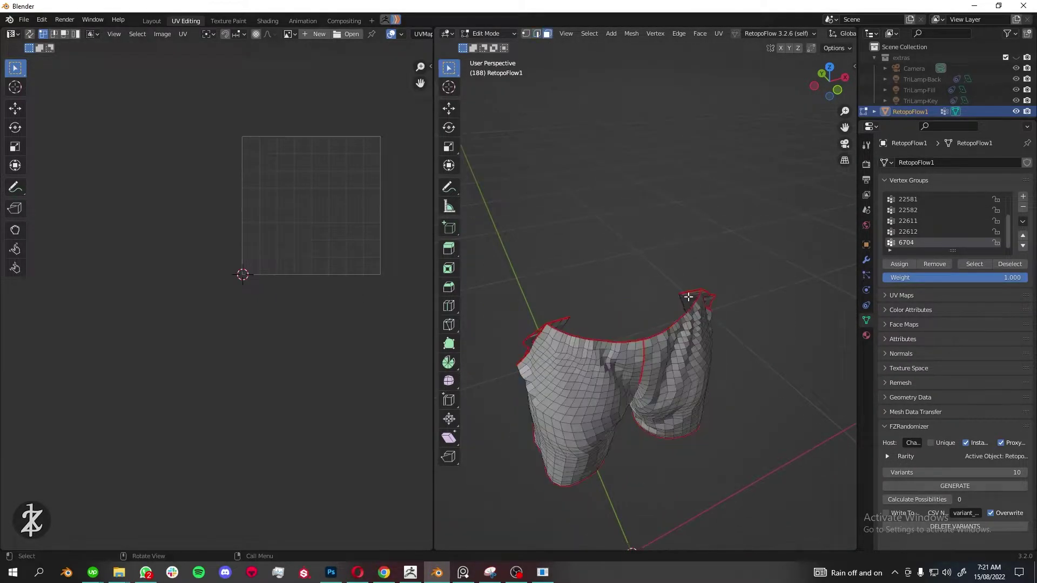
pyautogui.moveTo(679, 182); pyautogui.dragTo(679, 208, button='middle')
# - Unwrap the shorts, then reveal the shirt and unwrap both garments together
pyautogui.press('a')
pyautogui.press('u')
pyautogui.click(679, 172)
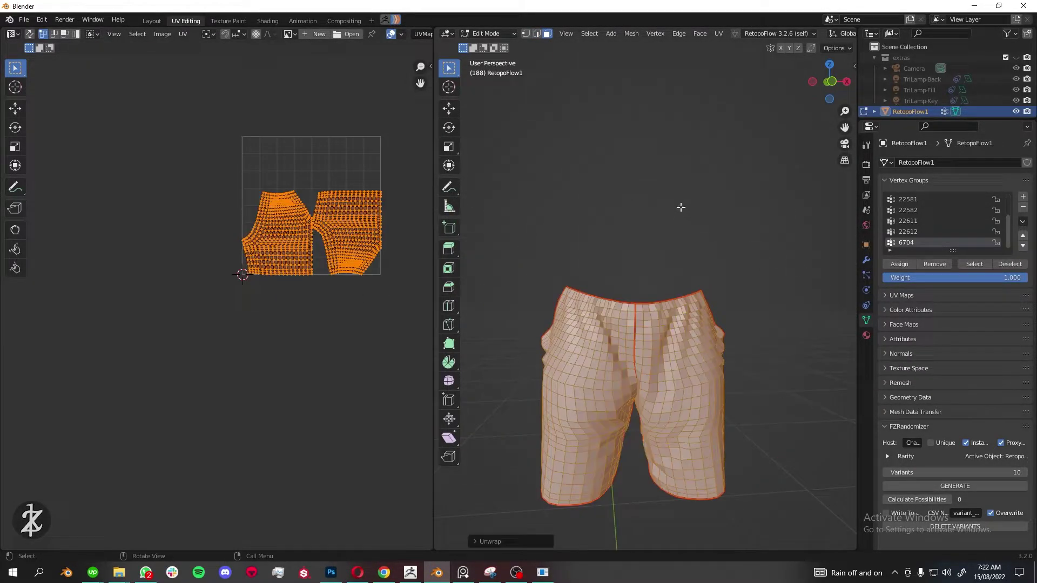
pyautogui.hotkey('alt', 'h')
pyautogui.press('u')
pyautogui.click(688, 172)
# - Widen the UV Editor and select all UV islands via UV Toolkit for packing
pyautogui.moveTo(435, 218); pyautogui.dragTo(715, 219)
pyautogui.scroll(4, 446, 363)
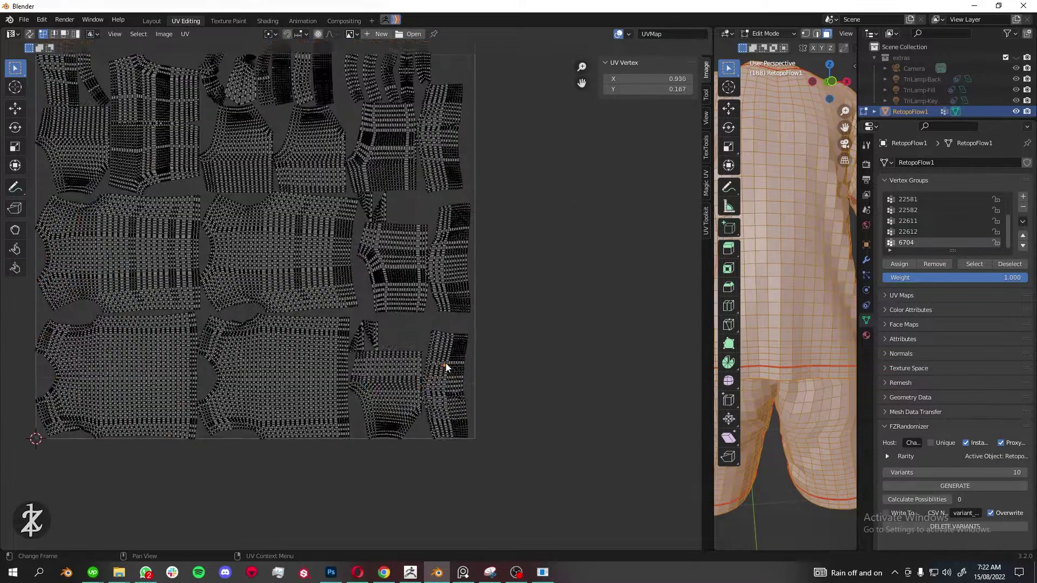
pyautogui.press('l')
pyautogui.moveTo(342, 124); pyautogui.dragTo(458, 299, button='middle')
pyautogui.click(458, 299)
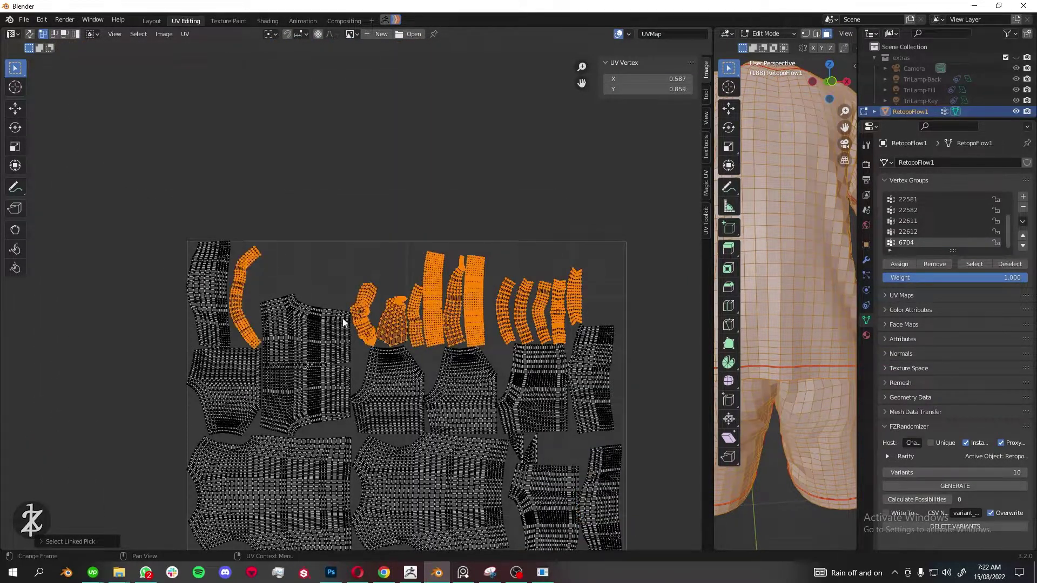
pyautogui.scroll(-3, 426, 331)
pyautogui.click(705, 220)
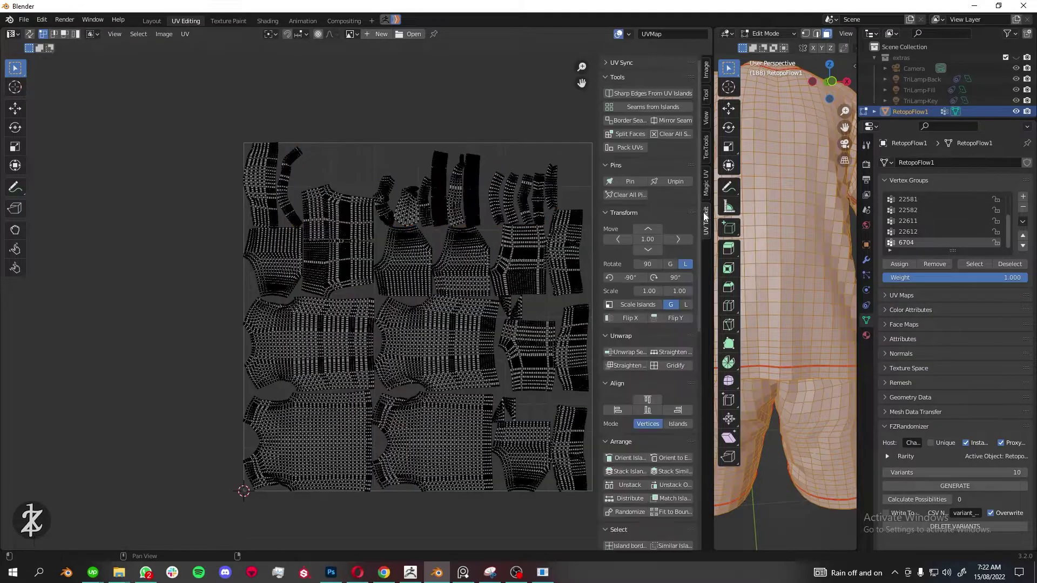
pyautogui.press('a')
pyautogui.click(184, 34)
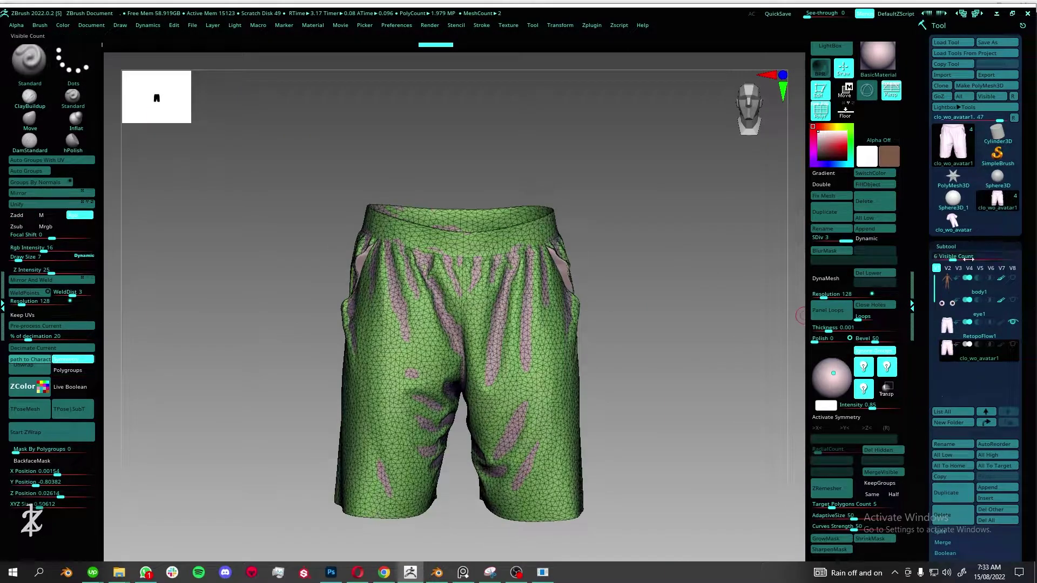
# - Make the RetopoFlow1 shorts the active subtool and project the source detail onto them
pyautogui.moveTo(966, 260); pyautogui.dragTo(960, 260)
pyautogui.scroll(-2, 992, 406)
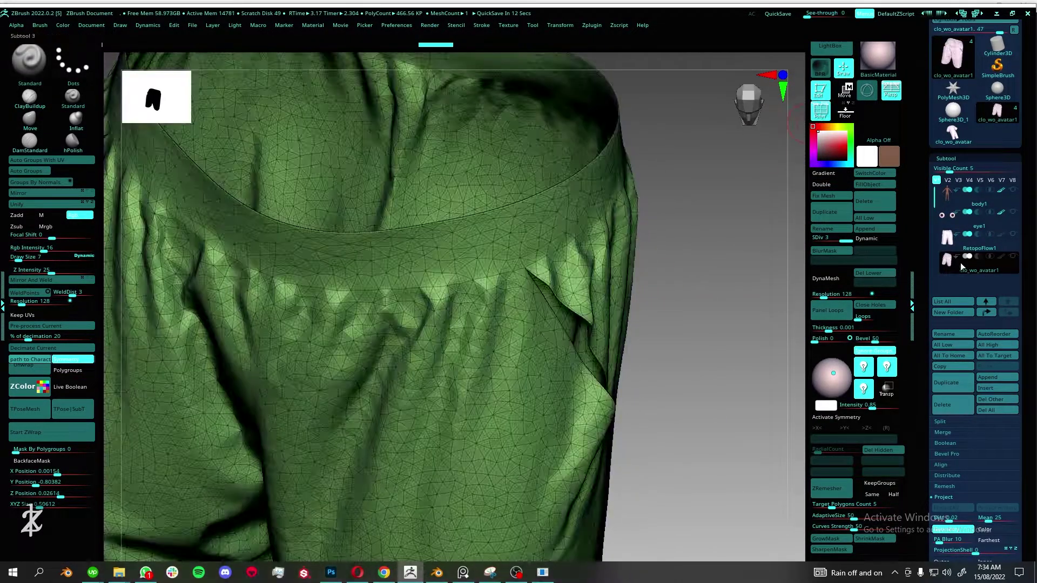
pyautogui.click(962, 266)
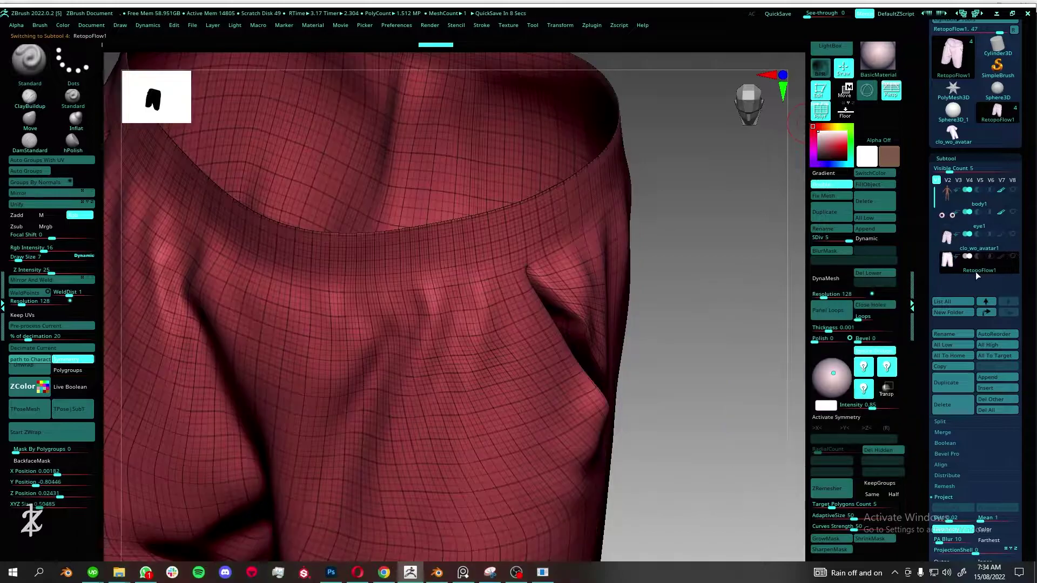
pyautogui.click(958, 510)
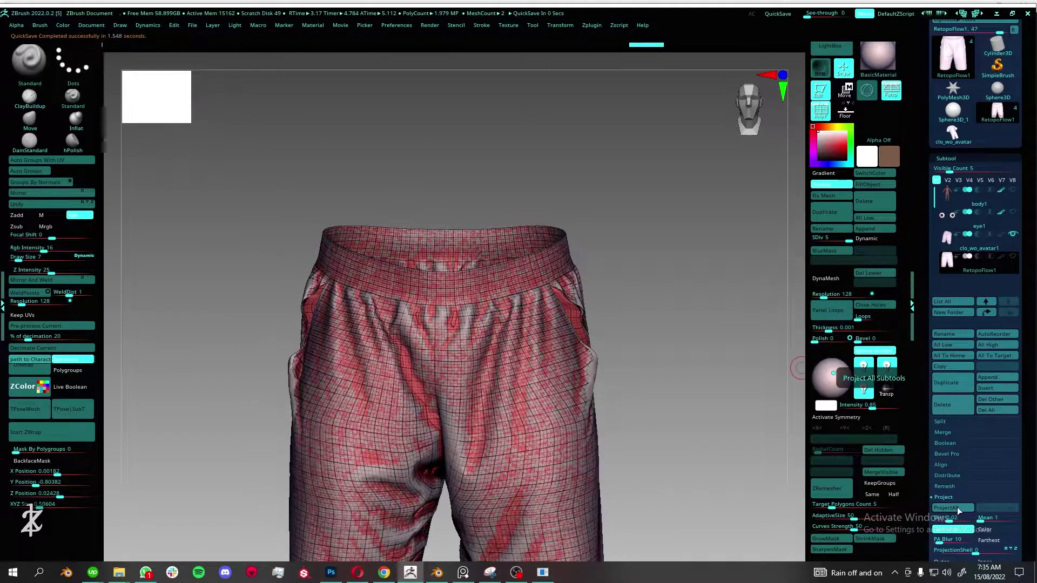
# - Smooth the shorts' waistband and pocket folds, dropping and restoring the subdivision level
pyautogui.moveTo(702, 324); pyautogui.dragTo(672, 283)
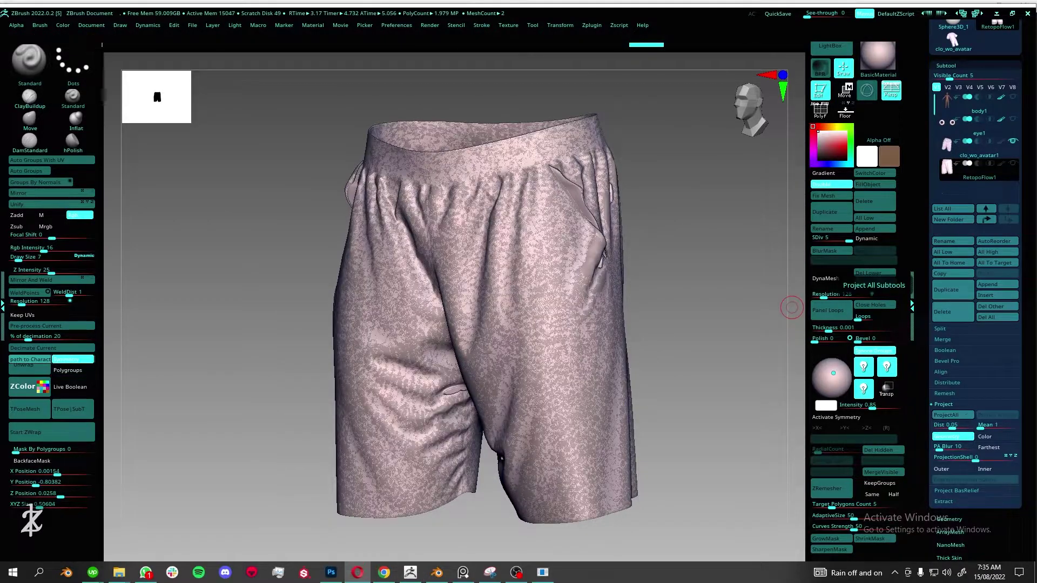
pyautogui.moveTo(451, 372)
pyautogui.mouseDown(button='right')
pyautogui.moveTo(634, 399)
pyautogui.moveTo(561, 353)
pyautogui.moveTo(100, 249)
pyautogui.moveTo(563, 443)
pyautogui.mouseUp(button='right')
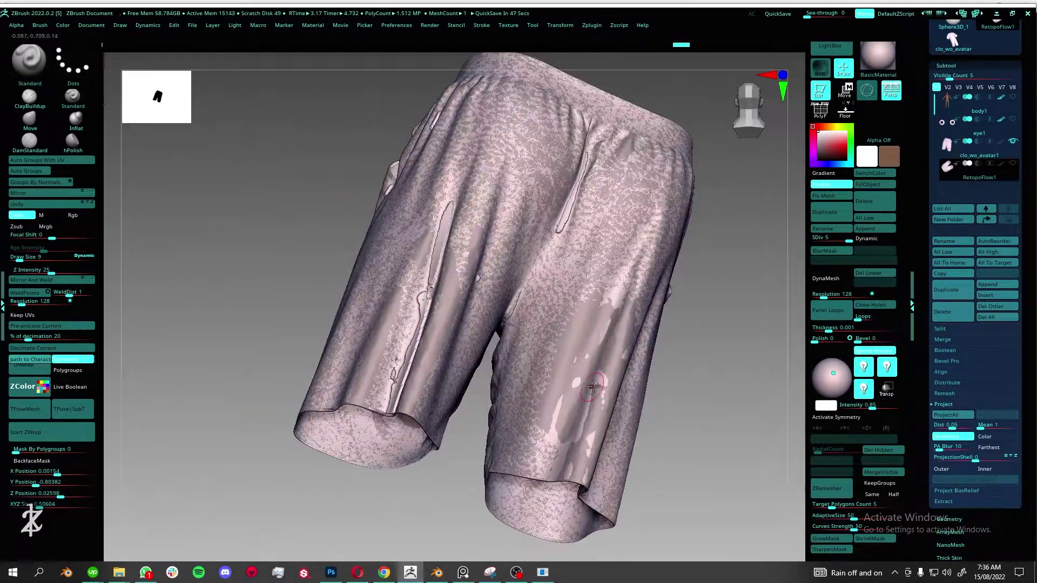
pyautogui.moveTo(593, 386)
pyautogui.mouseDown(button='right')
pyautogui.moveTo(559, 277)
pyautogui.moveTo(311, 416)
pyautogui.mouseUp(button='right')
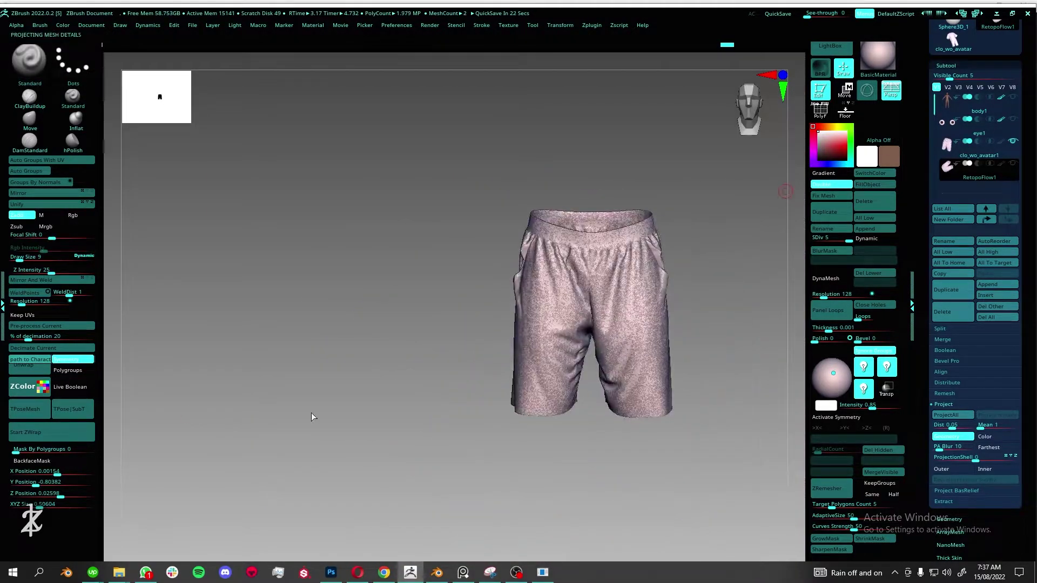
pyautogui.moveTo(655, 277)
pyautogui.mouseDown(button='right')
pyautogui.moveTo(617, 363)
pyautogui.moveTo(577, 278)
pyautogui.mouseUp(button='right')
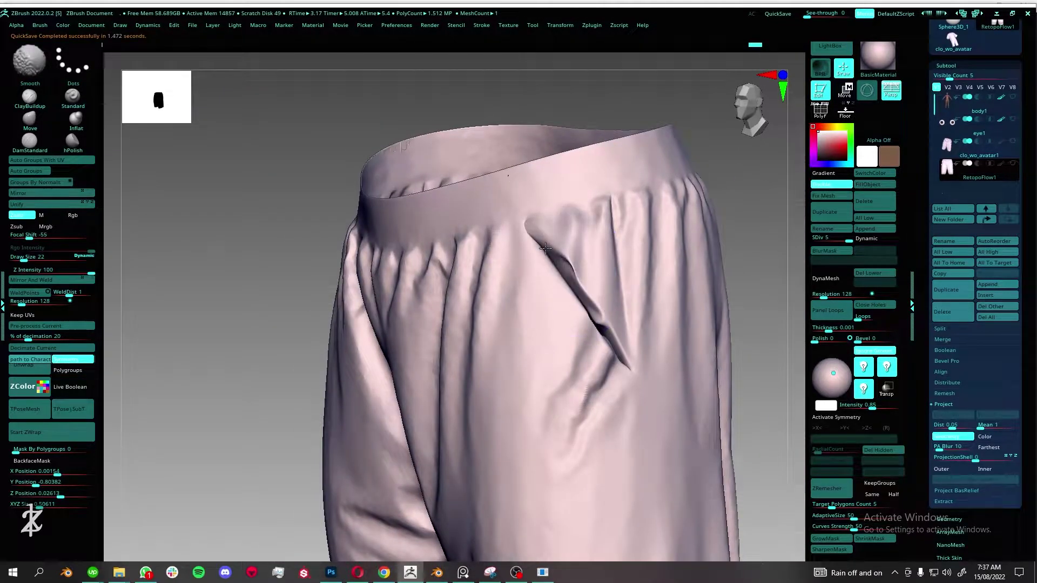
pyautogui.moveTo(839, 238); pyautogui.dragTo(831, 238)
pyautogui.hotkey('shift', 'f')
pyautogui.hotkey('shift', 'f')
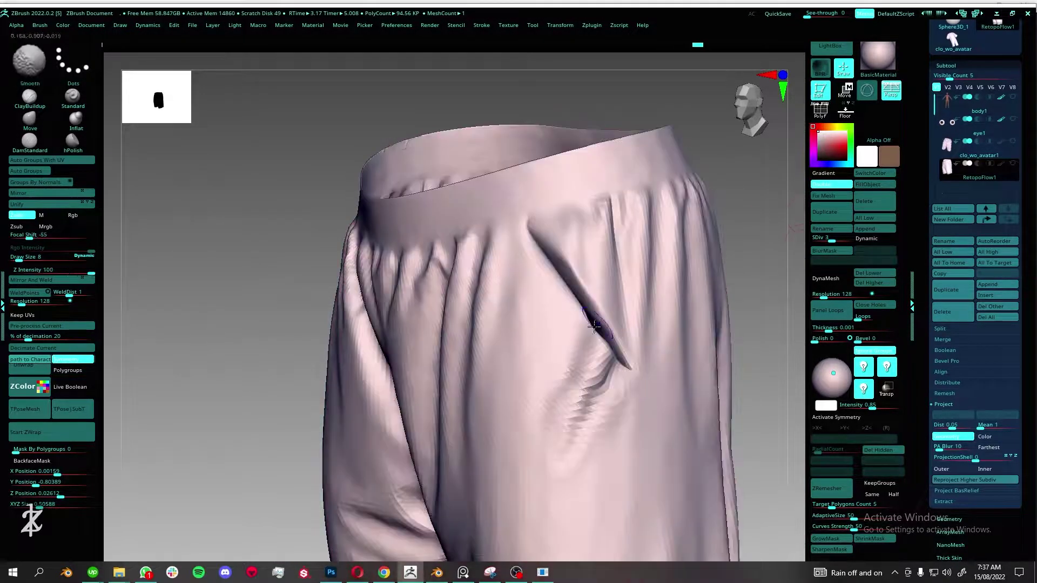
pyautogui.press('d')
pyautogui.press('d')
# - Orbit the shorts to inspect the projected folds from the side, back and front
pyautogui.moveTo(561, 239)
pyautogui.keyDown('ctrl'); pyautogui.mouseDown(button='right')
pyautogui.moveTo(622, 373)
pyautogui.moveTo(602, 394)
pyautogui.moveTo(564, 376)
pyautogui.mouseUp(button='right'); pyautogui.keyUp('ctrl')
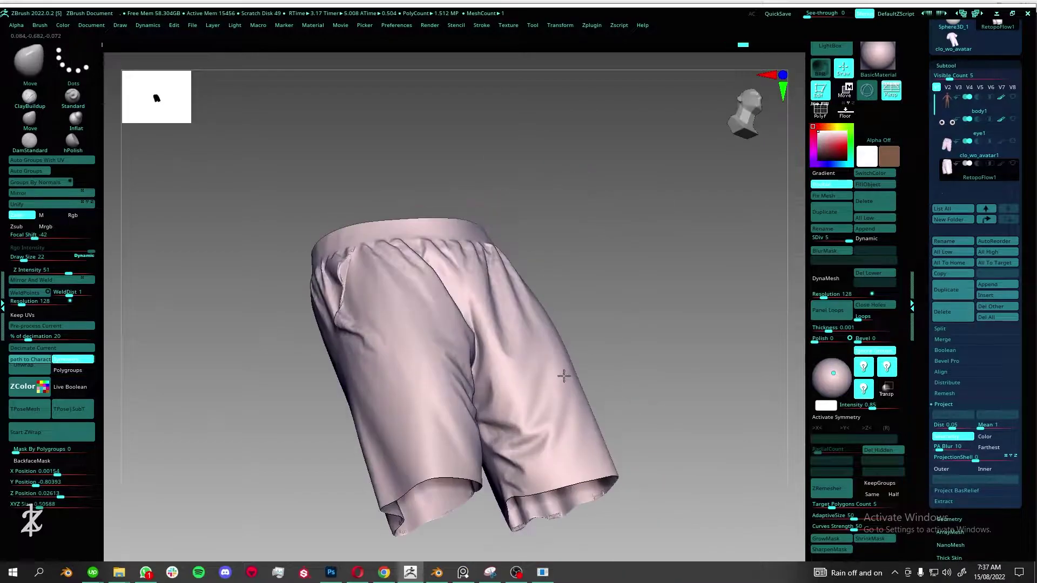
pyautogui.moveTo(550, 412)
pyautogui.mouseDown(button='right')
pyautogui.moveTo(528, 287)
pyautogui.moveTo(579, 322)
pyautogui.moveTo(599, 287)
pyautogui.moveTo(563, 459)
pyautogui.mouseUp(button='right')
pyautogui.moveTo(593, 309); pyautogui.dragTo(537, 400, button='right')
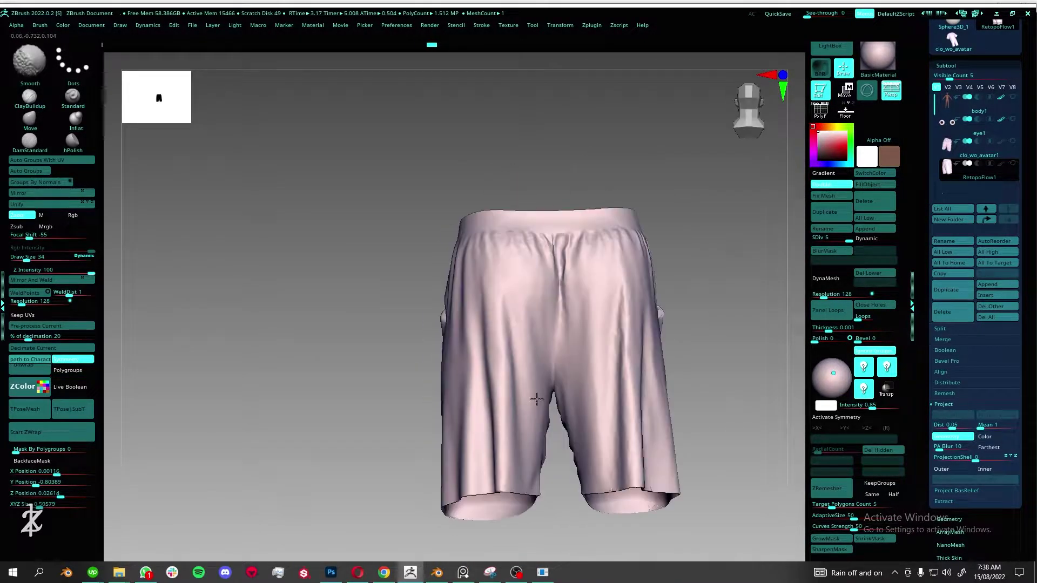
pyautogui.moveTo(547, 253)
pyautogui.mouseDown(button='right')
pyautogui.moveTo(574, 412)
pyautogui.moveTo(625, 274)
pyautogui.moveTo(549, 395)
pyautogui.moveTo(524, 378)
pyautogui.moveTo(516, 390)
pyautogui.mouseUp(button='right')
pyautogui.moveTo(485, 276)
pyautogui.mouseDown(button='right')
pyautogui.moveTo(505, 355)
pyautogui.moveTo(571, 427)
pyautogui.moveTo(560, 428)
pyautogui.moveTo(514, 307)
pyautogui.moveTo(597, 313)
pyautogui.moveTo(583, 322)
pyautogui.mouseUp(button='right')
# - Check the shorts' wireframe, then inspect both leg openings from below and the front
pyautogui.hotkey('shift', 'f')
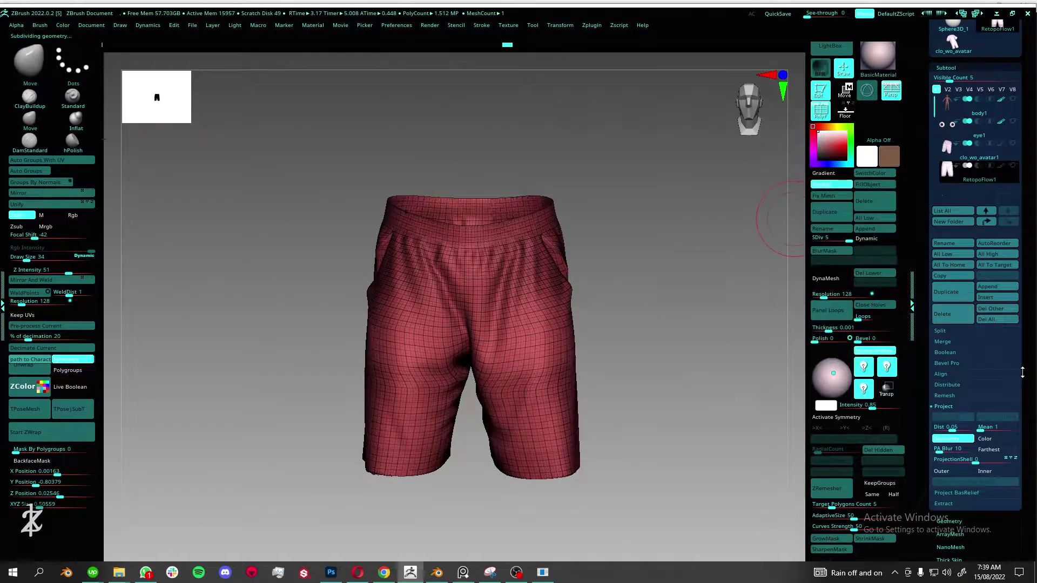
pyautogui.click(970, 62)
pyautogui.hotkey('shift', 'f')
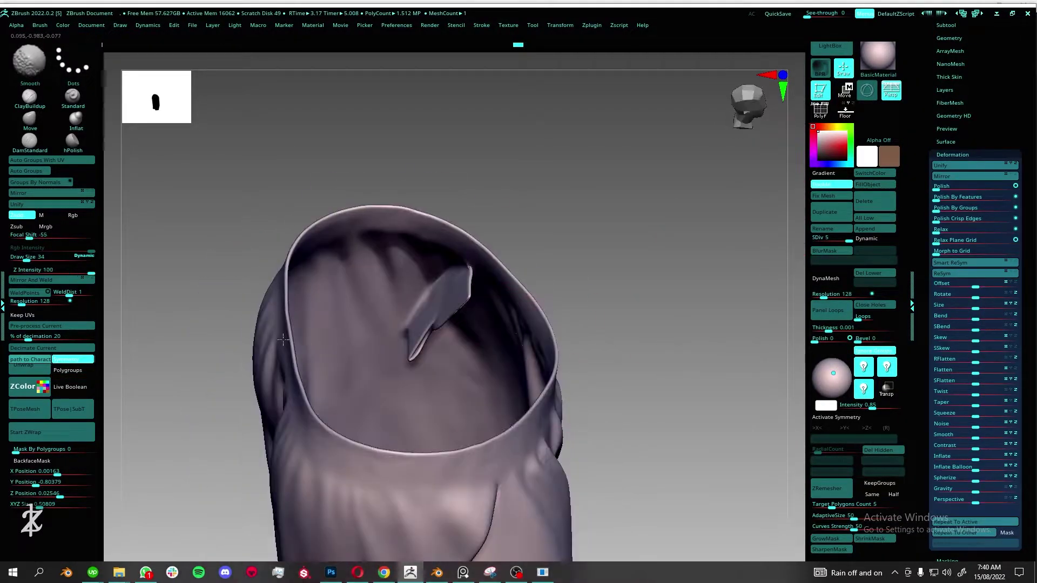
pyautogui.moveTo(792, 219)
pyautogui.mouseDown(button='right')
pyautogui.moveTo(398, 366)
pyautogui.moveTo(547, 359)
pyautogui.moveTo(523, 373)
pyautogui.mouseUp(button='right')
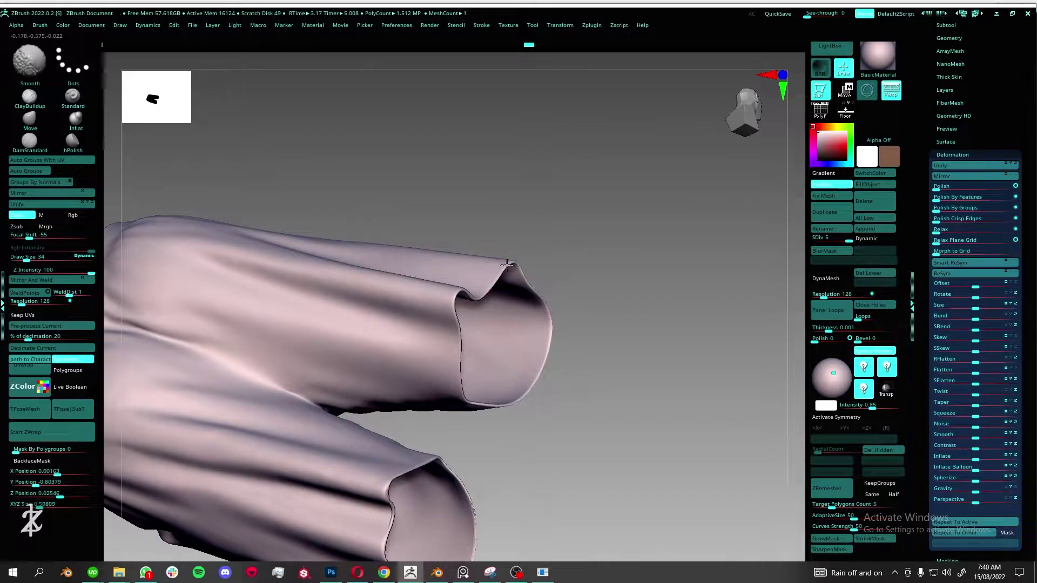
pyautogui.moveTo(507, 265); pyautogui.dragTo(550, 361, button='right')
pyautogui.moveTo(473, 309)
pyautogui.mouseDown(button='right')
pyautogui.moveTo(562, 295)
pyautogui.moveTo(454, 308)
pyautogui.moveTo(562, 294)
pyautogui.moveTo(637, 302)
pyautogui.moveTo(611, 326)
pyautogui.mouseUp(button='right')
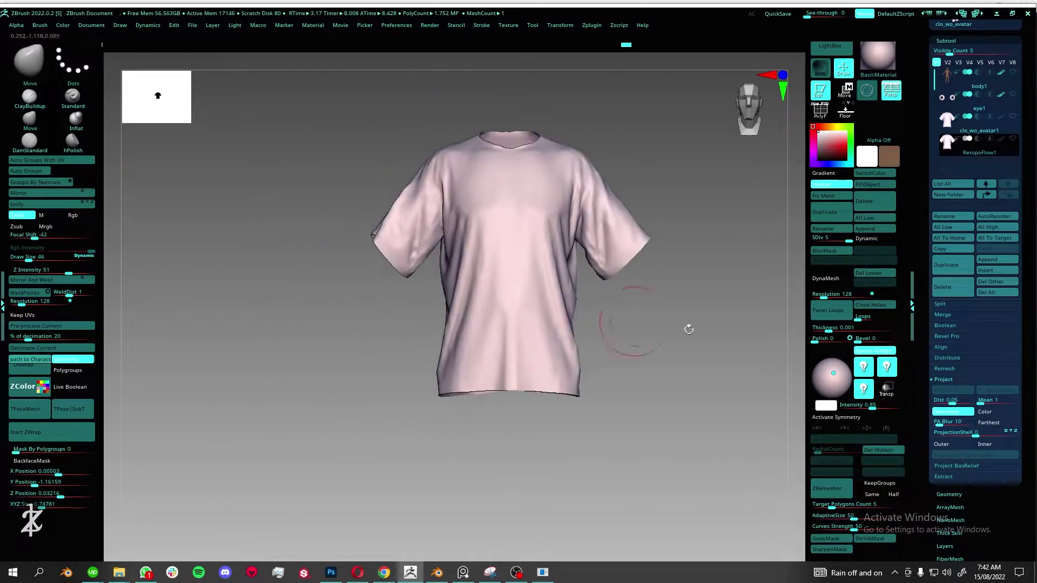
# - Project detail from all subtools onto the shirt and inspect it from several angles
pyautogui.click(965, 391)
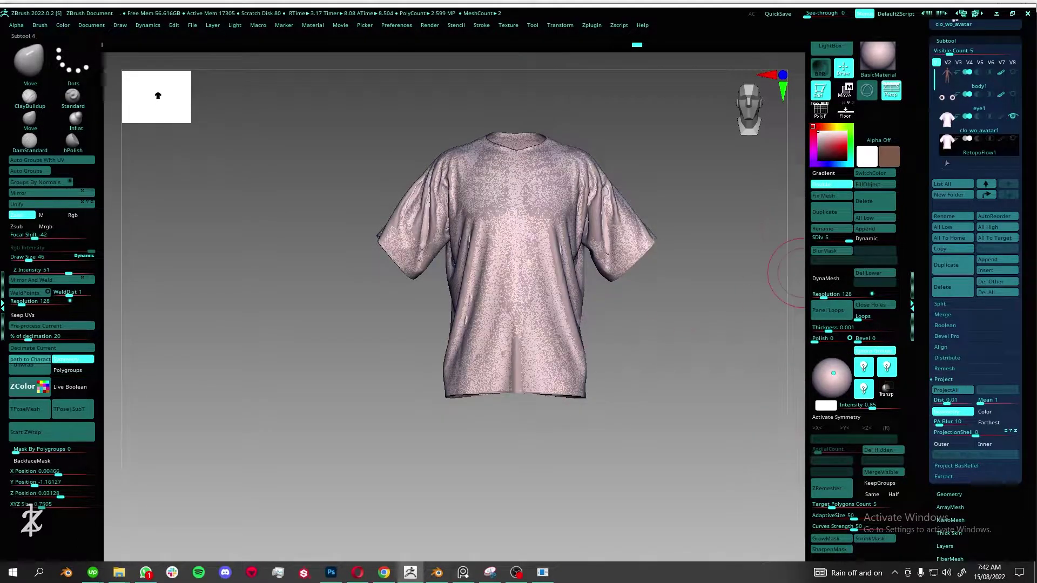
pyautogui.moveTo(243, 281); pyautogui.dragTo(154, 216)
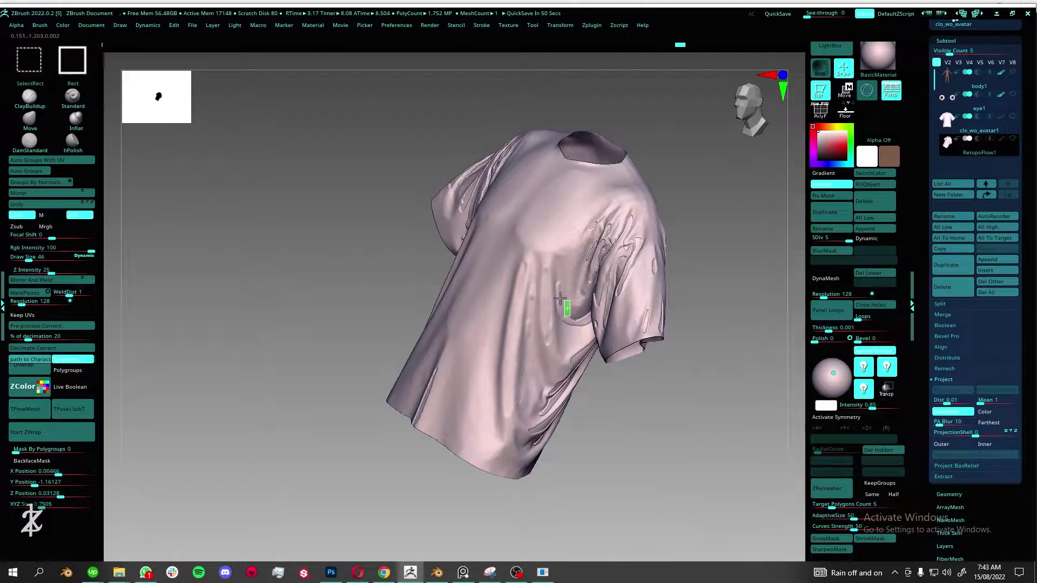
pyautogui.moveTo(560, 298); pyautogui.dragTo(593, 398)
pyautogui.moveTo(624, 289); pyautogui.dragTo(565, 286)
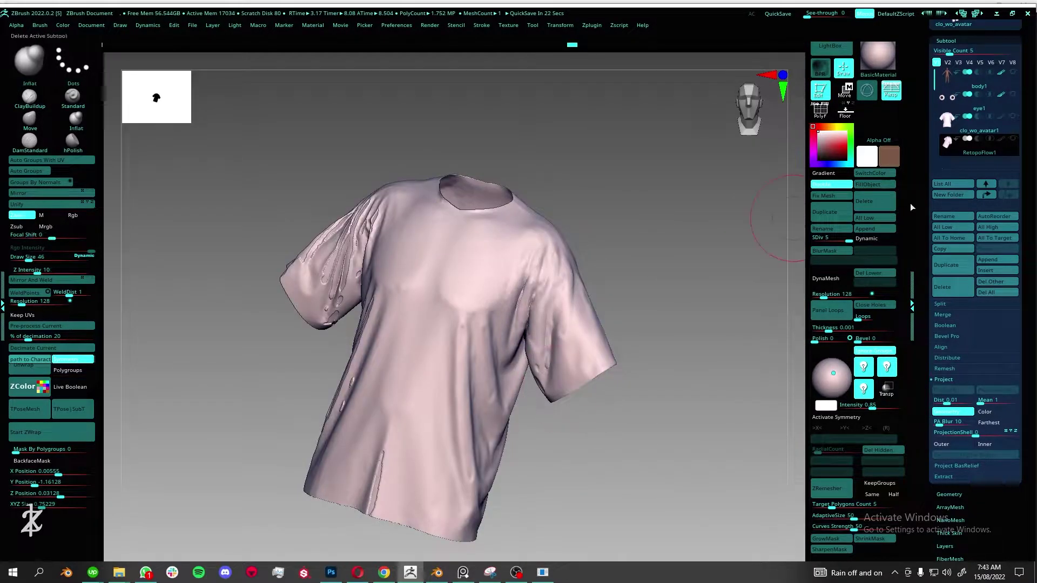
pyautogui.click(951, 391)
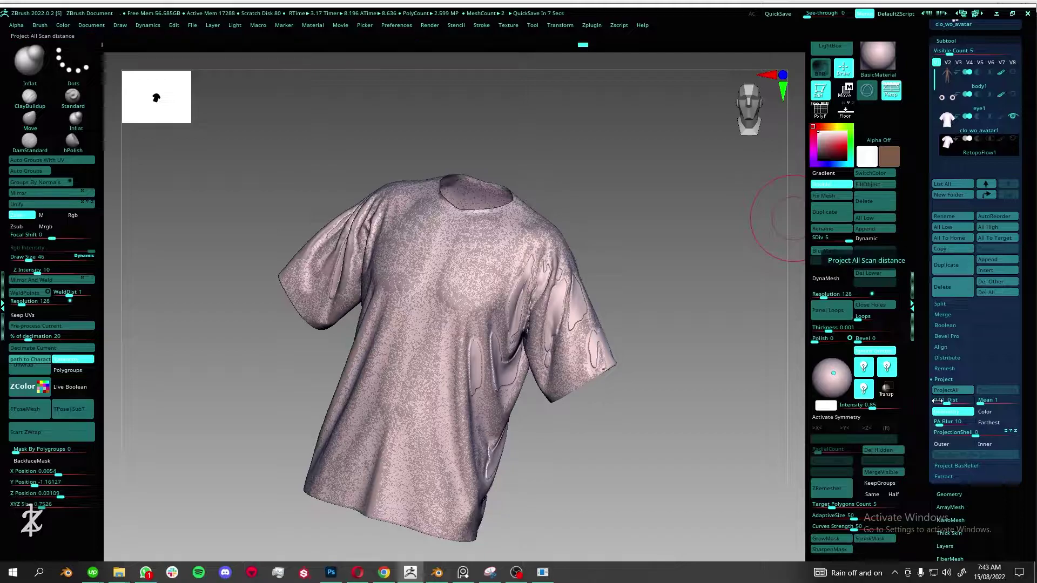
pyautogui.moveTo(648, 302); pyautogui.dragTo(610, 350)
# - Drop one subdivision level and smooth the shirt's shoulders and sleeve
pyautogui.hotkey('shift', 'd')
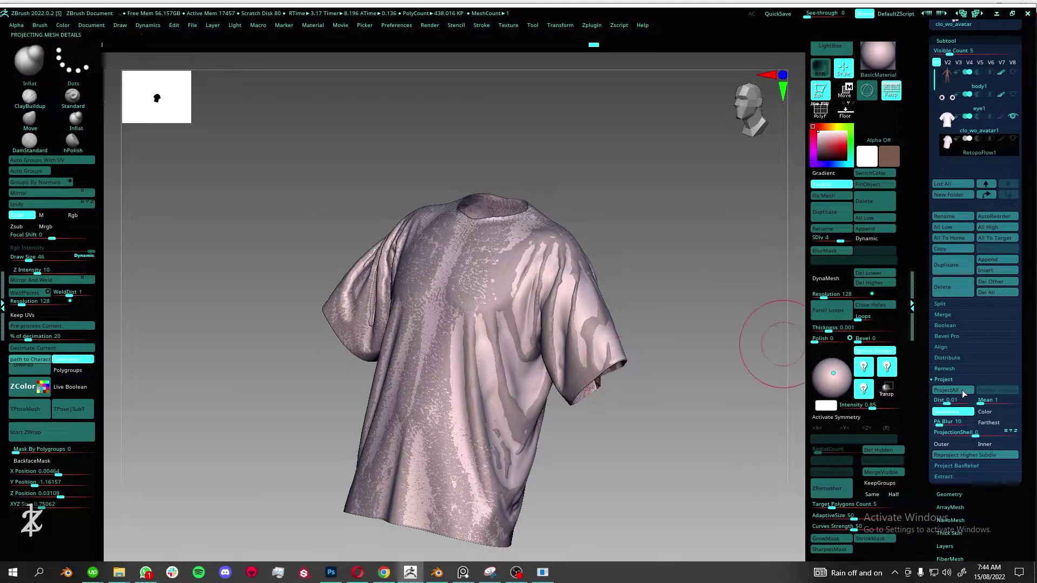
pyautogui.click(73, 97)
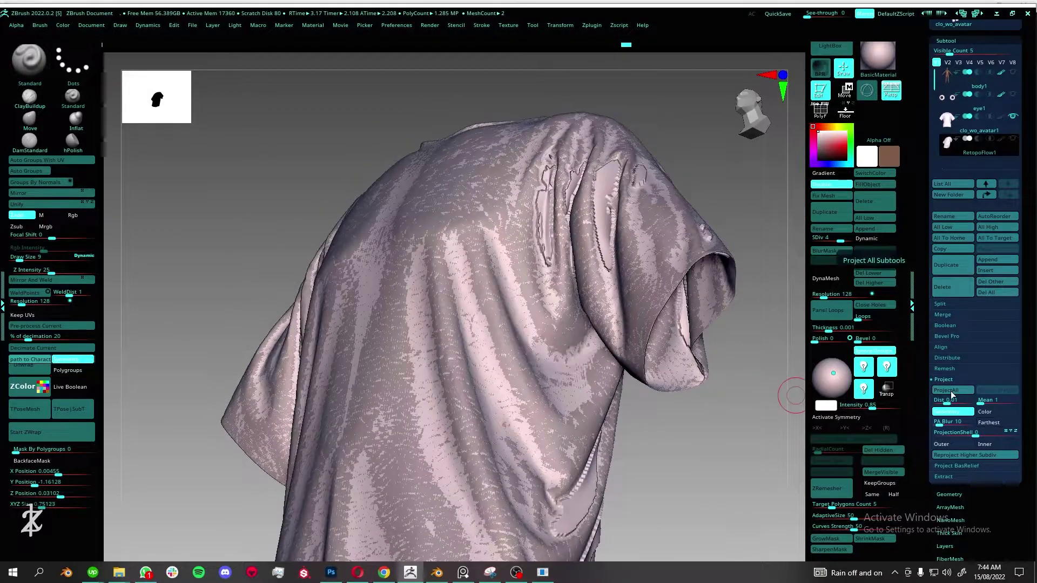
pyautogui.moveTo(778, 405); pyautogui.dragTo(709, 362)
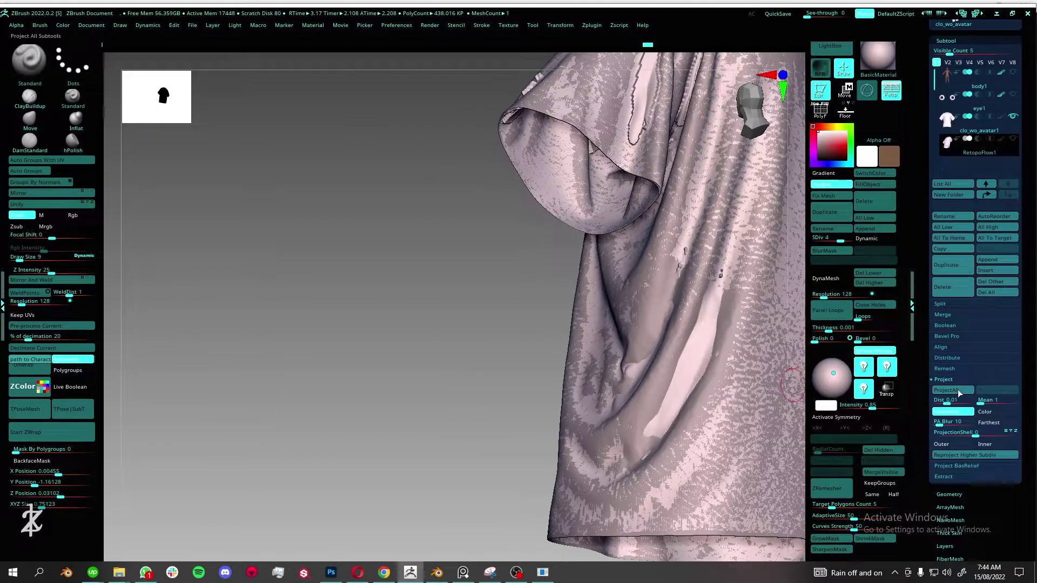
pyautogui.moveTo(736, 383); pyautogui.dragTo(590, 403, button='right')
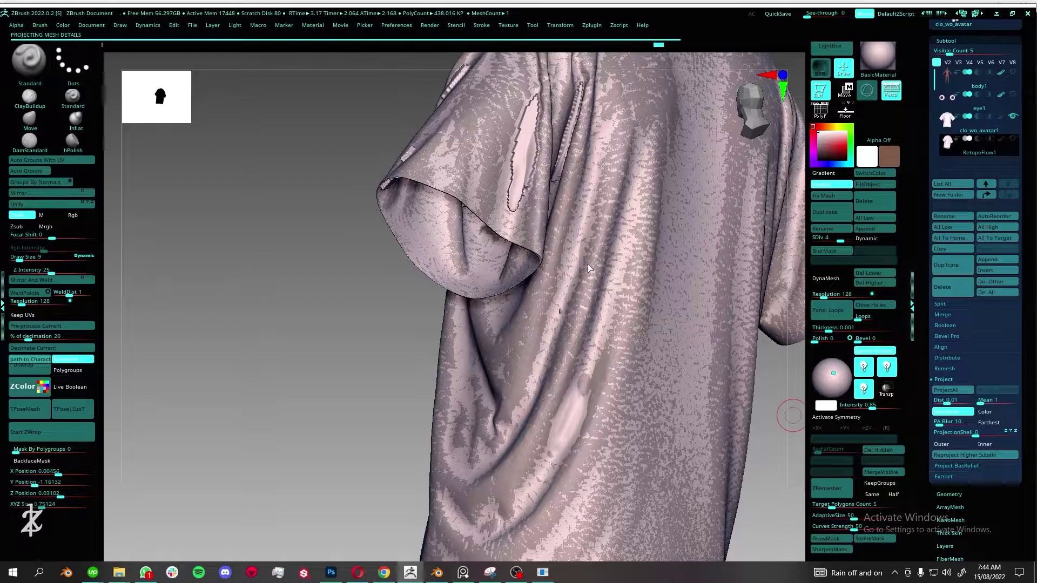
pyautogui.moveTo(589, 269); pyautogui.dragTo(532, 354, button='right')
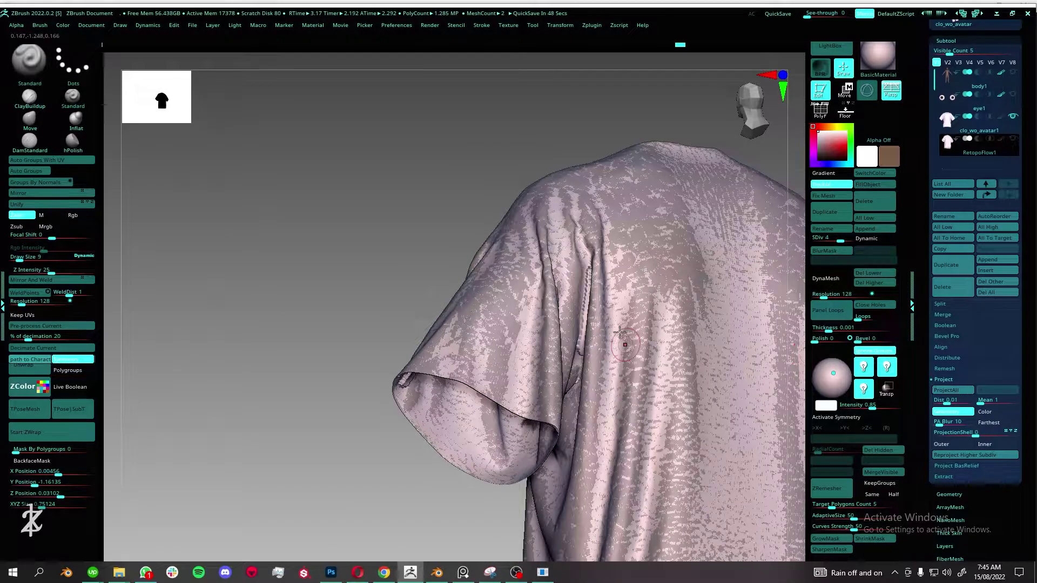
pyautogui.moveTo(620, 332); pyautogui.dragTo(526, 413, button='right')
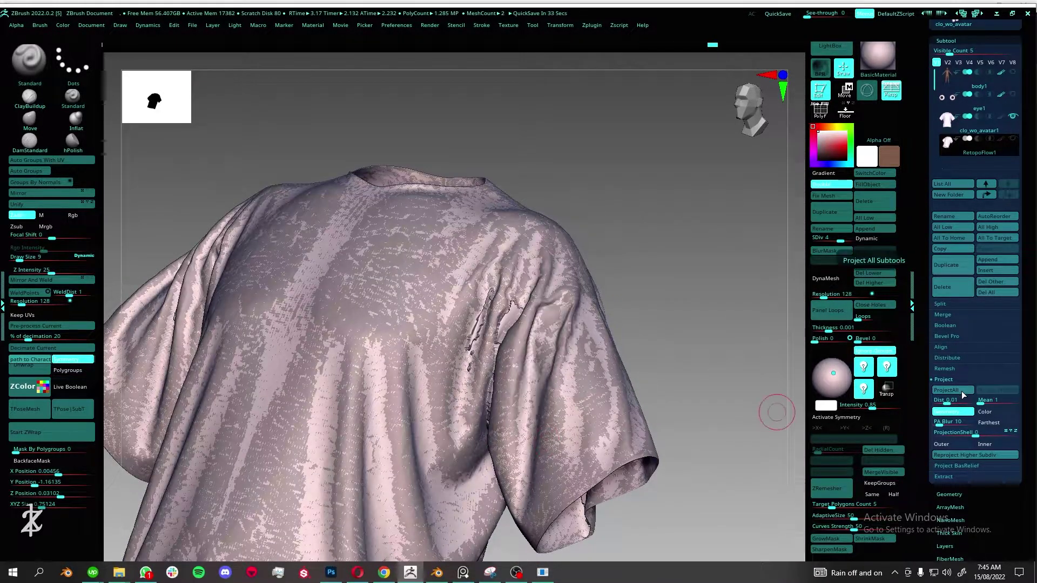
pyautogui.keyDown('shift'); pyautogui.moveTo(676, 352); pyautogui.dragTo(542, 295, button='right'); pyautogui.keyUp('shift')
pyautogui.moveTo(516, 376); pyautogui.dragTo(693, 365, button='right')
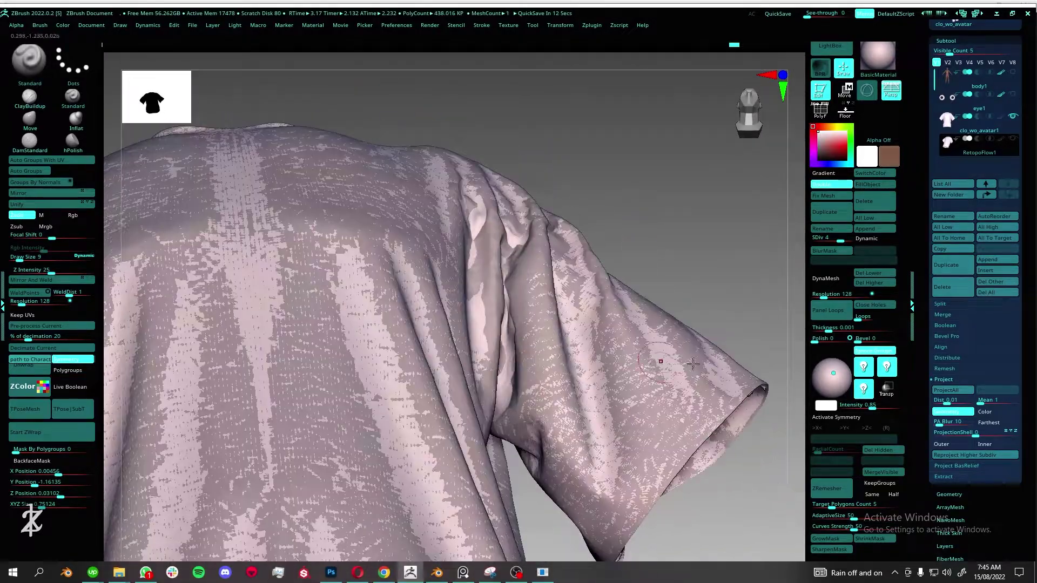
# - Re-project the source detail onto the reshaped shirt, checking the sleeve opening
pyautogui.click(957, 391)
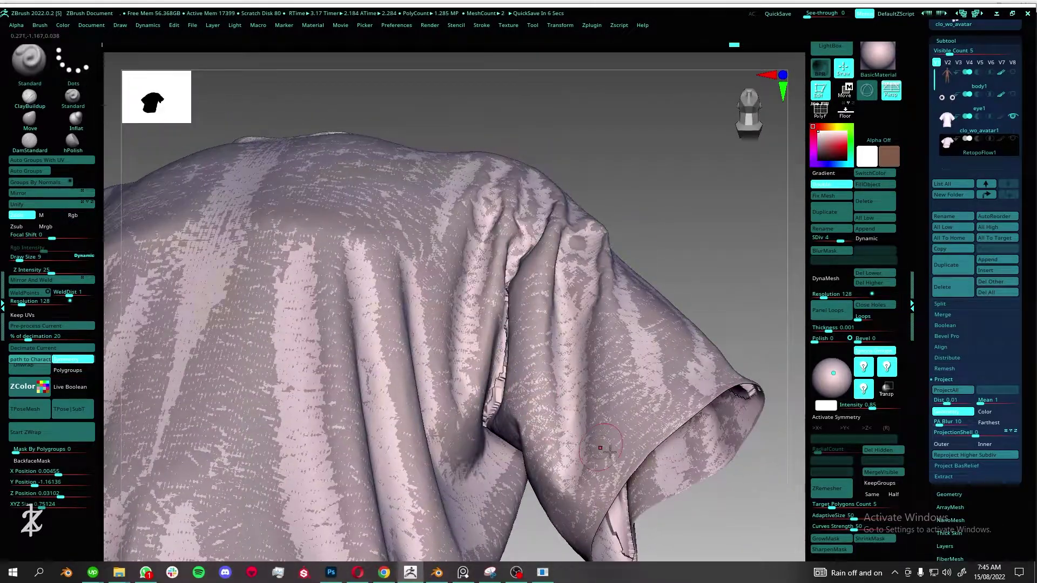
pyautogui.moveTo(605, 448); pyautogui.dragTo(709, 278, button='right')
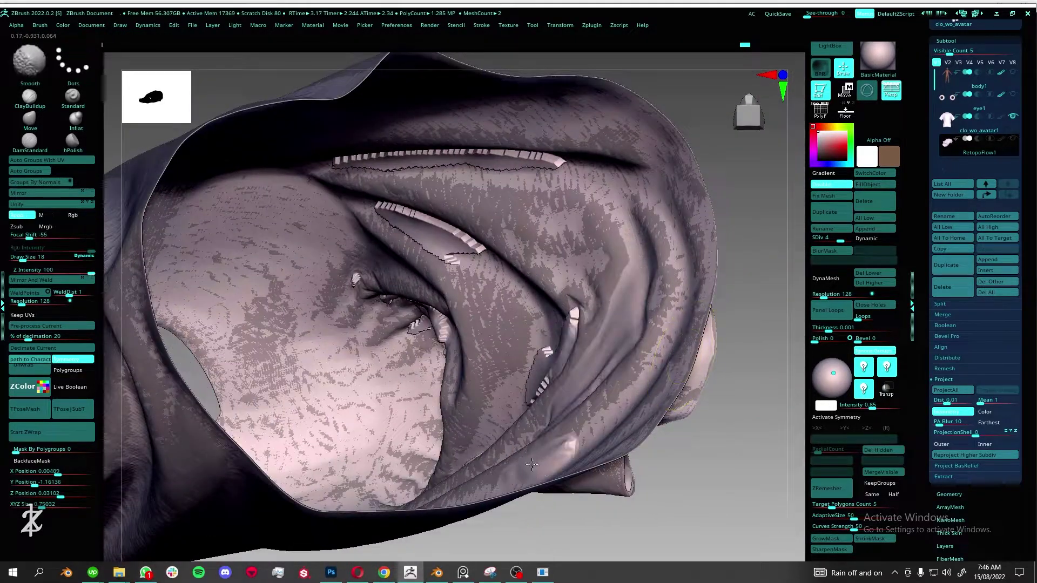
pyautogui.click(961, 391)
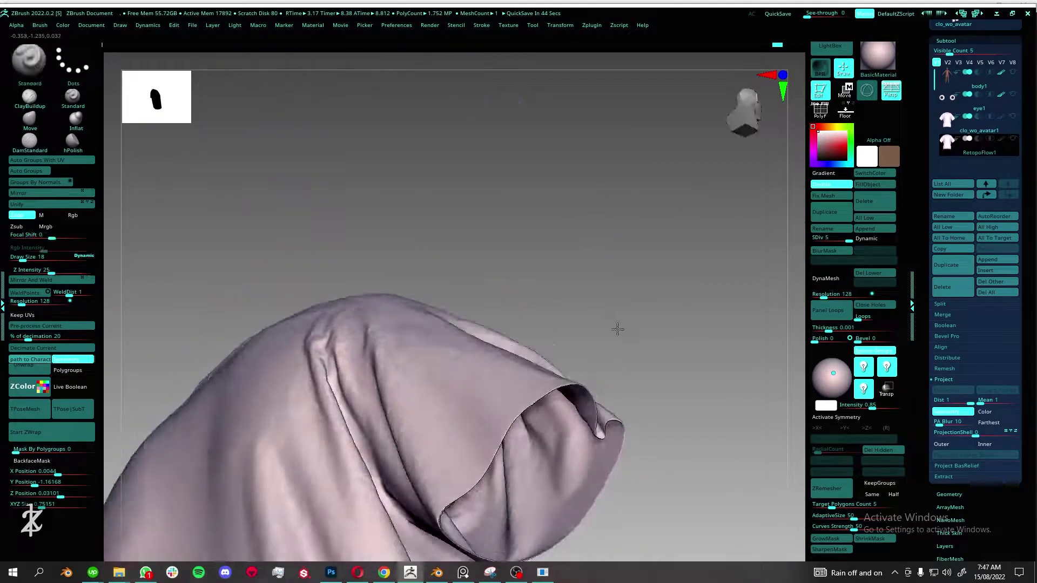
# - Lower the shirt one subdivision level and orbit around it from front to back
pyautogui.keyDown('shift'); pyautogui.moveTo(617, 329); pyautogui.dragTo(497, 253); pyautogui.keyUp('shift')
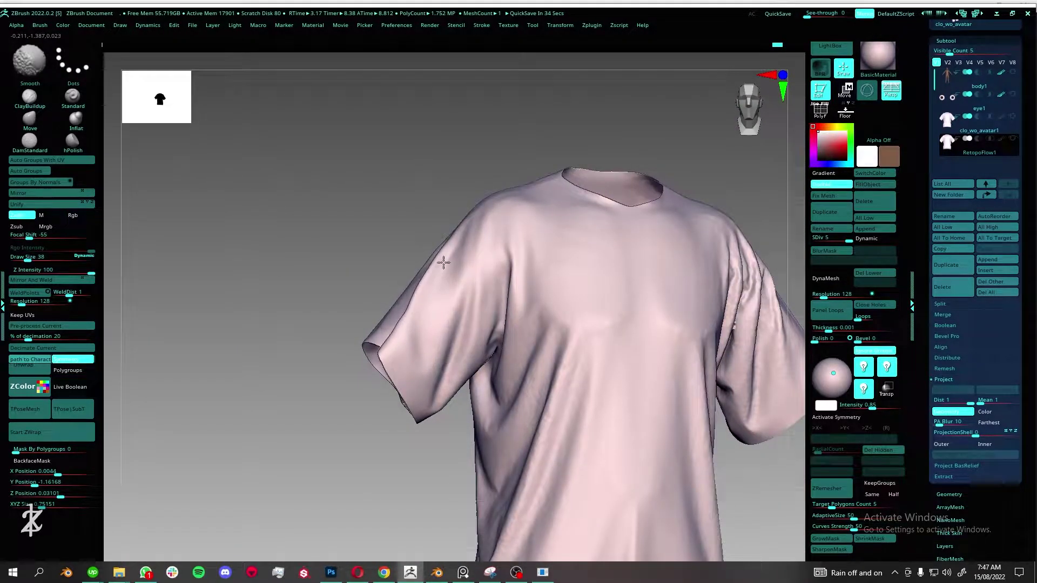
pyautogui.moveTo(426, 293); pyautogui.dragTo(465, 286)
pyautogui.click(841, 238)
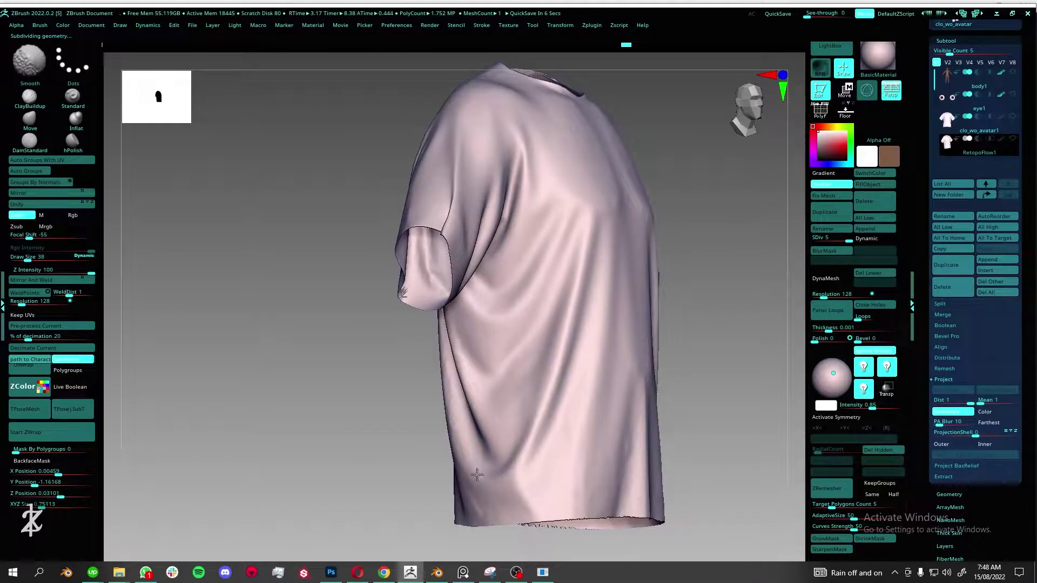
pyautogui.moveTo(477, 474); pyautogui.dragTo(661, 283)
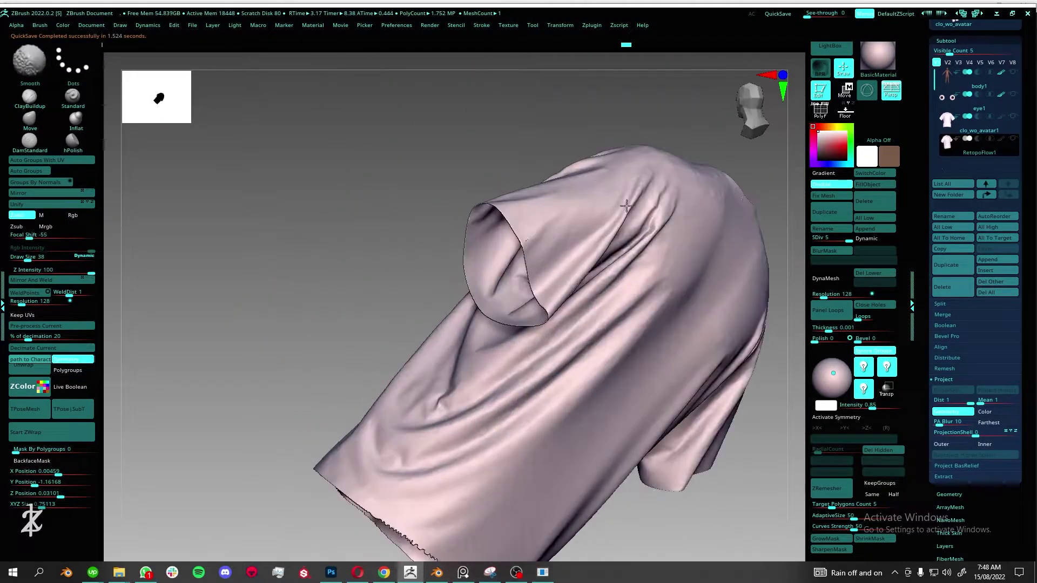
pyautogui.moveTo(710, 185); pyautogui.dragTo(576, 330)
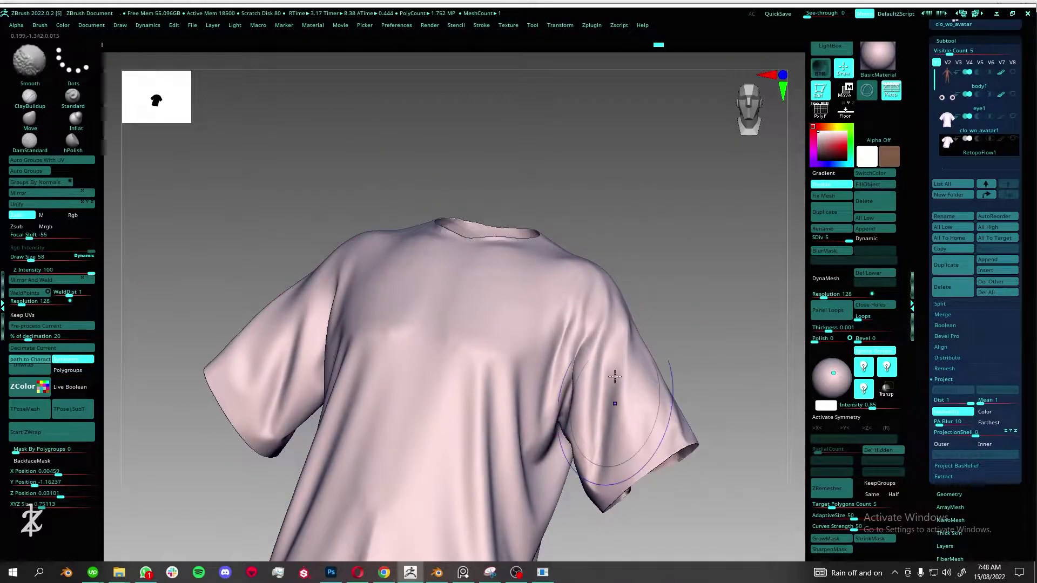
pyautogui.moveTo(615, 377); pyautogui.dragTo(614, 359)
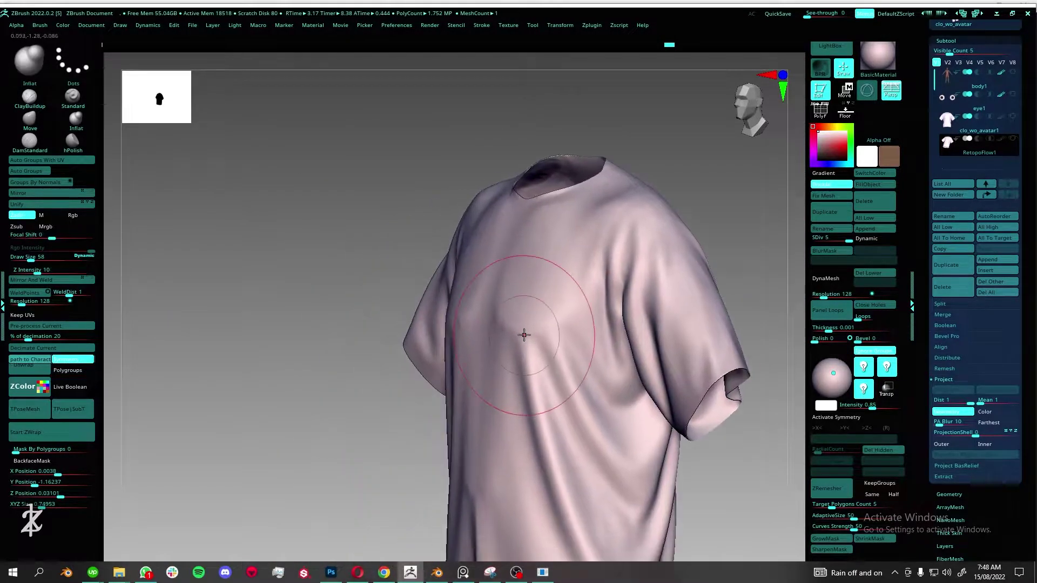
pyautogui.moveTo(524, 335)
pyautogui.mouseDown()
pyautogui.moveTo(489, 307)
pyautogui.moveTo(612, 309)
pyautogui.mouseUp()
# - Step the shirt down another level and check its wireframe from a three-quarter back view
pyautogui.hotkey('shift', 'd')
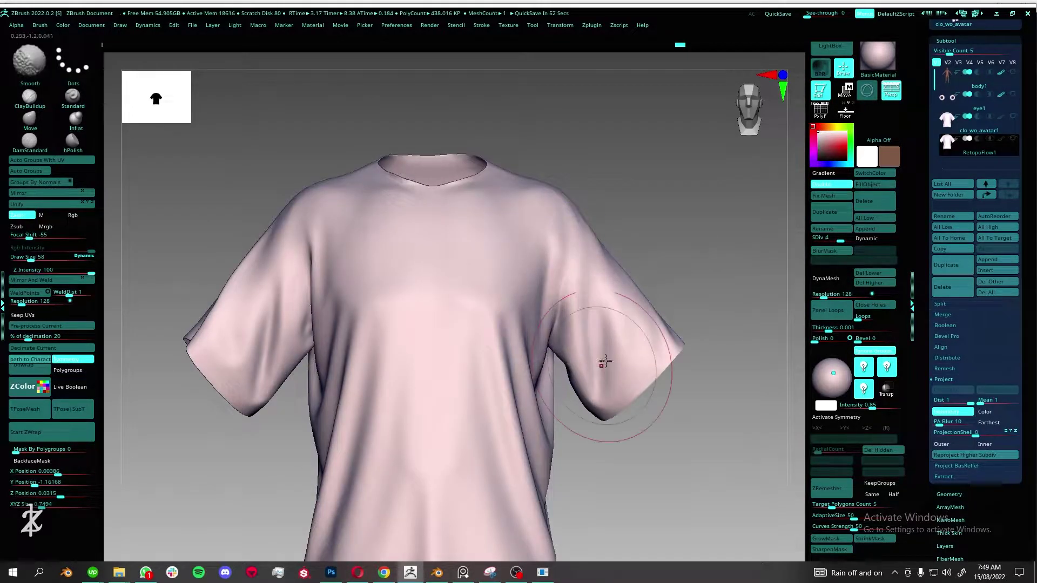
pyautogui.hotkey('shift', 'f')
pyautogui.moveTo(605, 363)
pyautogui.mouseDown()
pyautogui.moveTo(373, 312)
pyautogui.moveTo(405, 270)
pyautogui.moveTo(567, 416)
pyautogui.moveTo(780, 226)
pyautogui.moveTo(629, 370)
pyautogui.moveTo(625, 343)
pyautogui.moveTo(628, 377)
pyautogui.mouseUp()
pyautogui.hotkey('shift', 'f')
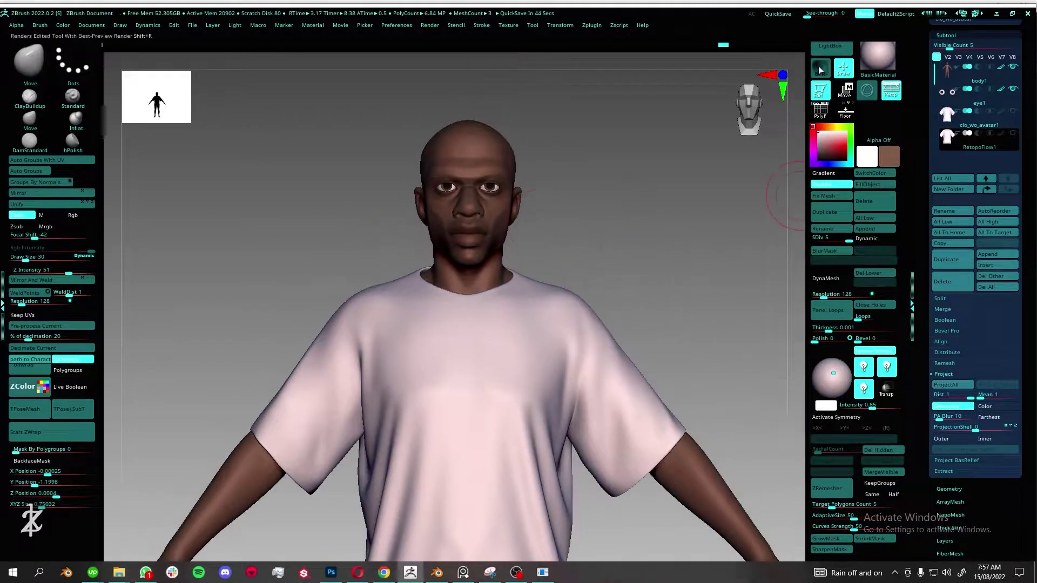
# - Render a BPR preview of the shirt and zoom out to see the sleeve against the torso
pyautogui.click(819, 69)
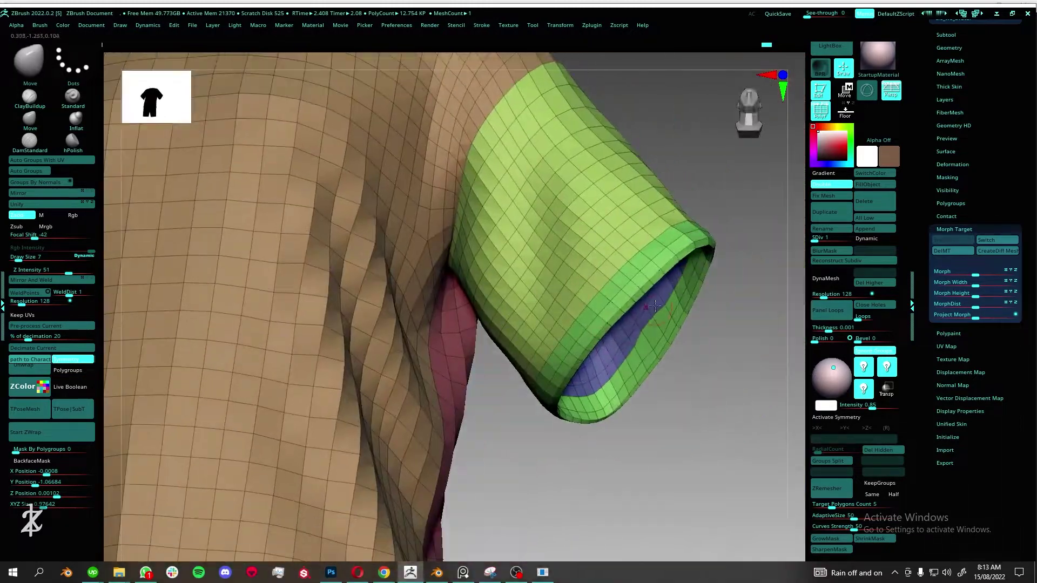
pyautogui.moveTo(706, 255); pyautogui.dragTo(545, 362, button='right')
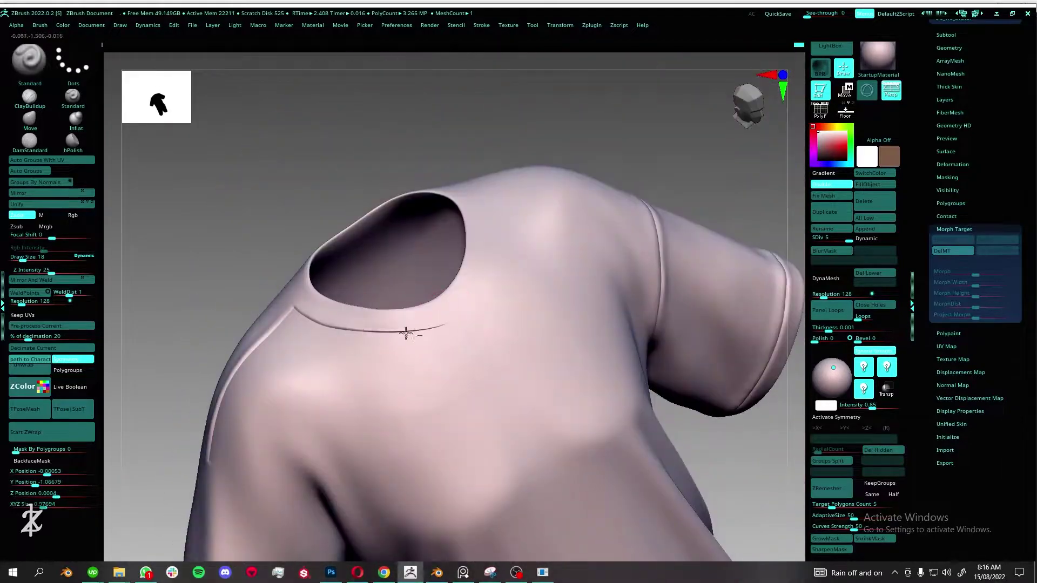
# - Orbit in close on the sleeve seam, then reframe to a straight back view of the shirt
pyautogui.moveTo(407, 333)
pyautogui.mouseDown(button='right')
pyautogui.moveTo(463, 272)
pyautogui.moveTo(390, 396)
pyautogui.mouseUp(button='right')
pyautogui.moveTo(551, 532)
pyautogui.mouseDown(button='right')
pyautogui.moveTo(519, 231)
pyautogui.moveTo(444, 320)
pyautogui.moveTo(497, 224)
pyautogui.moveTo(450, 369)
pyautogui.moveTo(440, 363)
pyautogui.moveTo(463, 370)
pyautogui.moveTo(376, 346)
pyautogui.moveTo(380, 317)
pyautogui.moveTo(306, 391)
pyautogui.mouseUp(button='right')
pyautogui.moveTo(317, 443)
pyautogui.mouseDown(button='right')
pyautogui.moveTo(394, 324)
pyautogui.moveTo(592, 246)
pyautogui.moveTo(549, 338)
pyautogui.moveTo(504, 375)
pyautogui.moveTo(440, 336)
pyautogui.moveTo(424, 351)
pyautogui.moveTo(447, 324)
pyautogui.moveTo(426, 342)
pyautogui.moveTo(523, 383)
pyautogui.mouseUp(button='right')
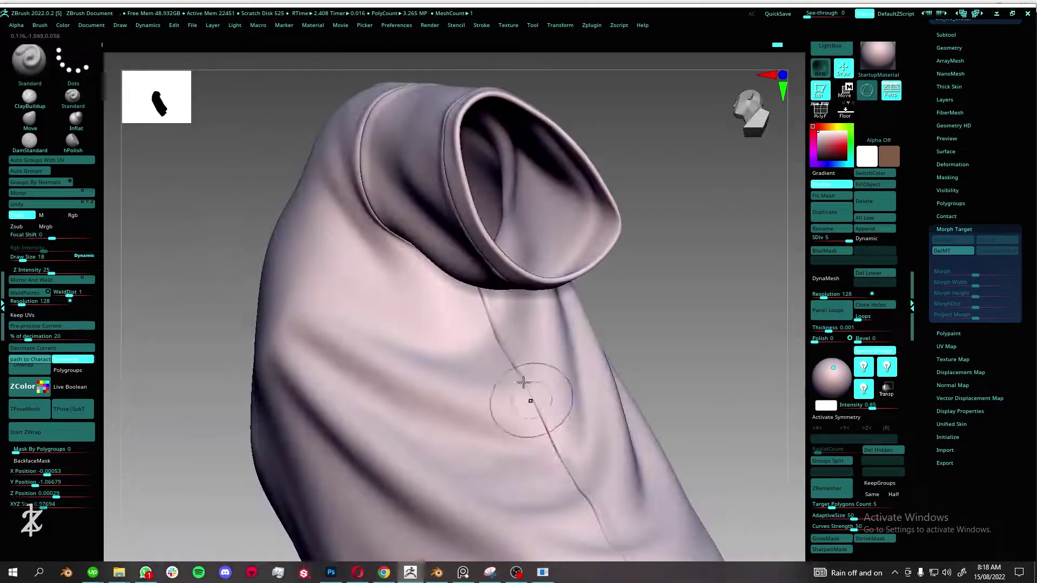
pyautogui.moveTo(575, 487); pyautogui.dragTo(545, 363, button='right')
pyautogui.moveTo(588, 377)
pyautogui.keyDown('shift'); pyautogui.mouseDown(button='right')
pyautogui.moveTo(679, 241)
pyautogui.moveTo(578, 379)
pyautogui.mouseUp(button='right'); pyautogui.keyUp('shift')
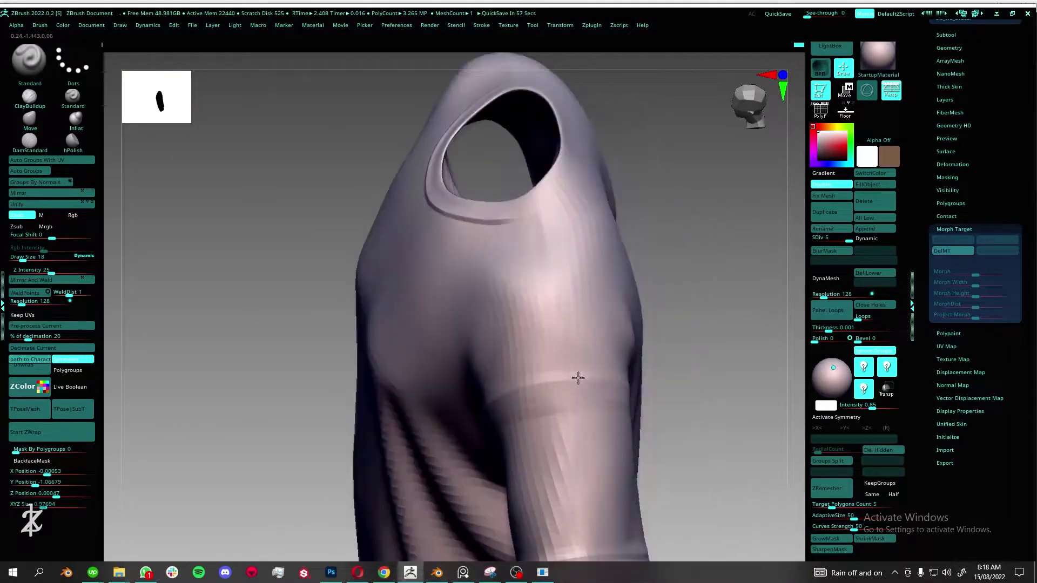
pyautogui.moveTo(522, 218); pyautogui.dragTo(524, 368, button='right')
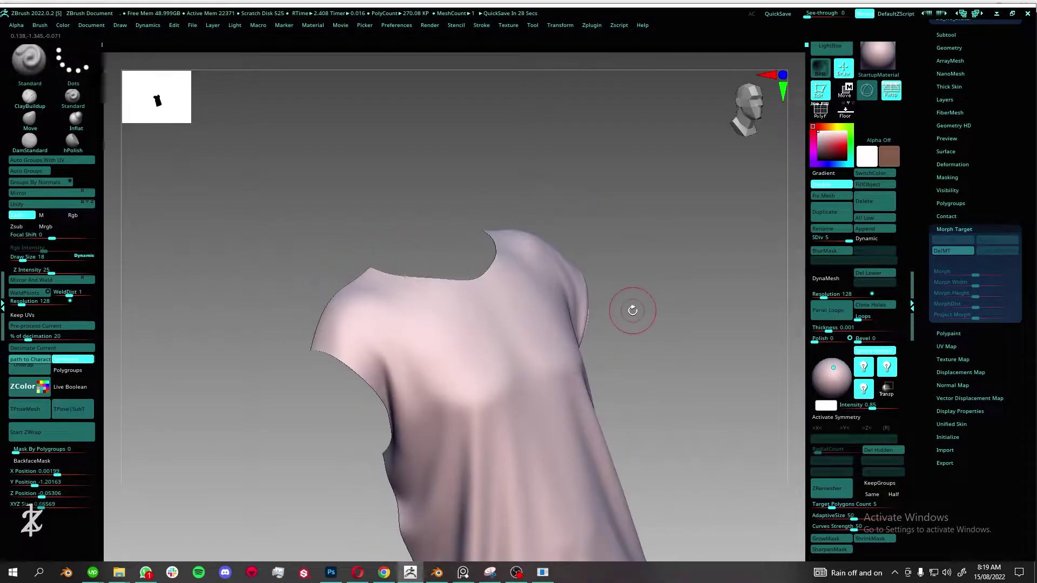
pyautogui.keyDown('shift'); pyautogui.moveTo(633, 311); pyautogui.dragTo(587, 332, button='right'); pyautogui.keyUp('shift')
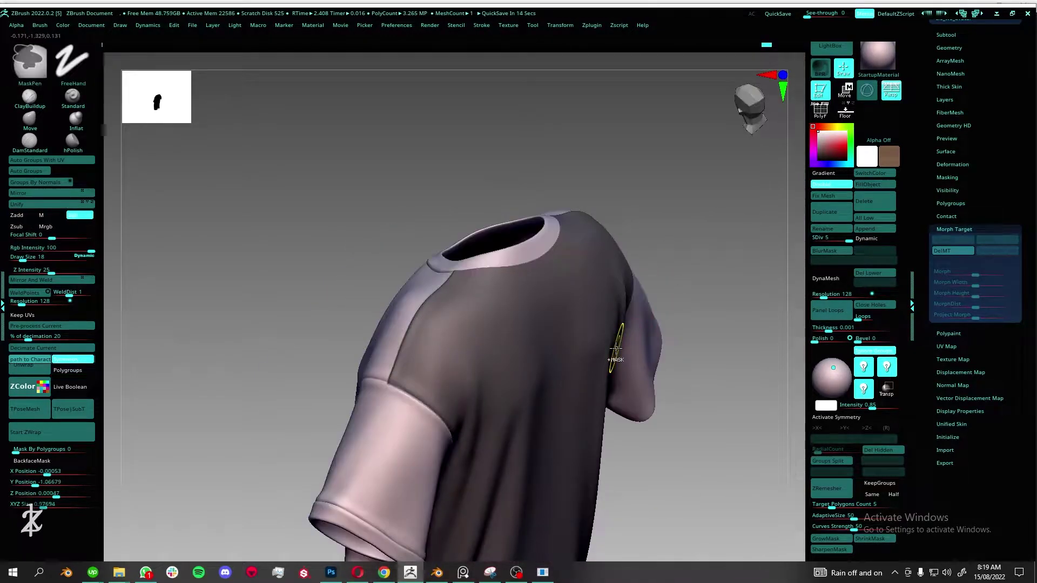
# - Sculpt seam lines around the armhole, shoulder and sleeve cuff
pyautogui.moveTo(422, 329)
pyautogui.mouseDown(button='right')
pyautogui.moveTo(370, 347)
pyautogui.moveTo(450, 263)
pyautogui.moveTo(405, 267)
pyautogui.moveTo(407, 305)
pyautogui.mouseUp(button='right')
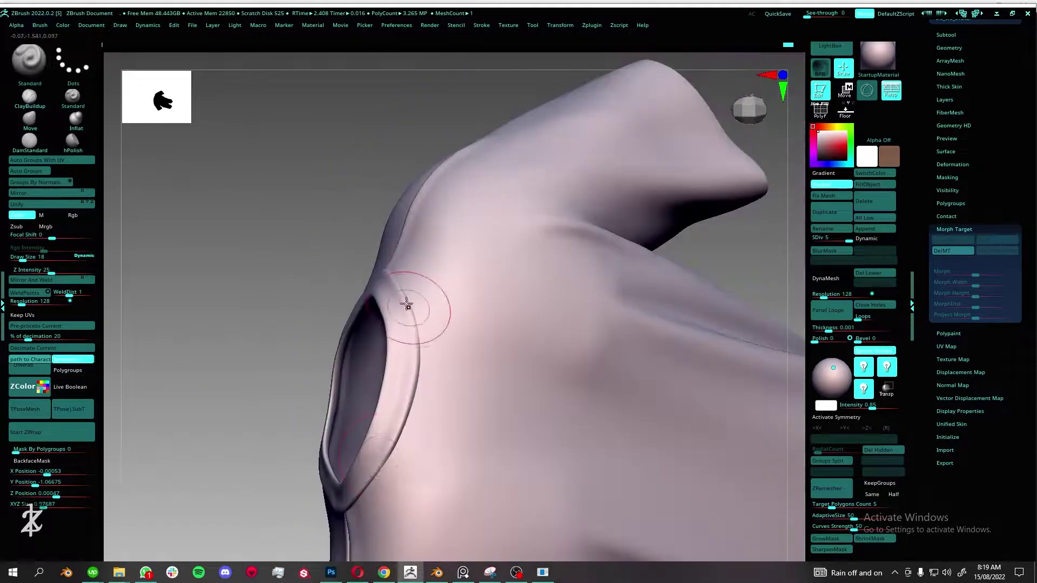
pyautogui.moveTo(401, 371)
pyautogui.mouseDown(button='right')
pyautogui.moveTo(470, 388)
pyautogui.moveTo(494, 309)
pyautogui.mouseUp(button='right')
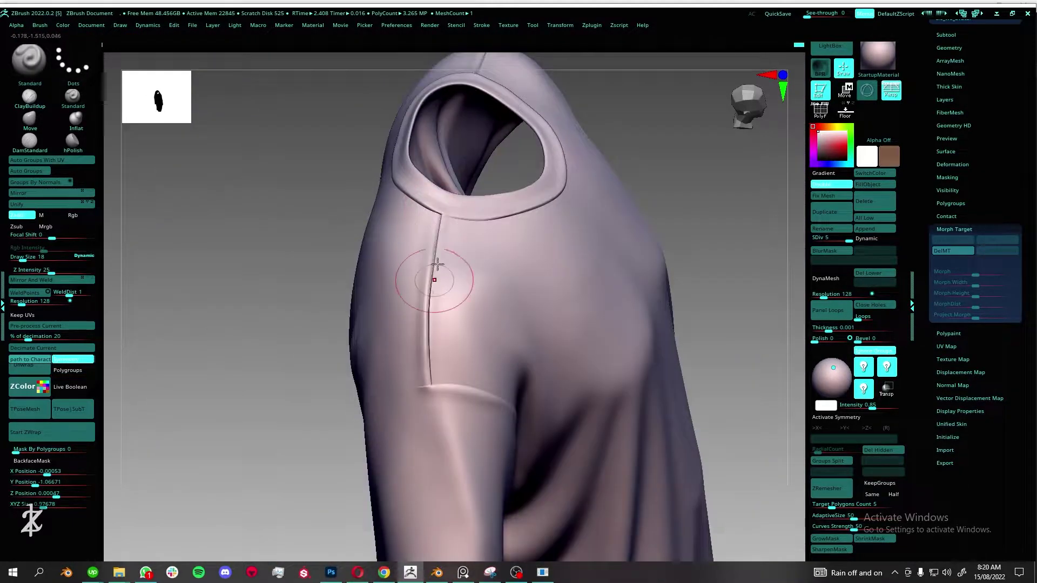
pyautogui.moveTo(437, 264)
pyautogui.mouseDown(button='right')
pyautogui.moveTo(433, 417)
pyautogui.moveTo(514, 251)
pyautogui.moveTo(432, 480)
pyautogui.moveTo(464, 332)
pyautogui.moveTo(426, 396)
pyautogui.moveTo(391, 337)
pyautogui.mouseUp(button='right')
pyautogui.moveTo(356, 430)
pyautogui.mouseDown(button='right')
pyautogui.moveTo(407, 294)
pyautogui.moveTo(463, 393)
pyautogui.moveTo(497, 416)
pyautogui.moveTo(382, 394)
pyautogui.moveTo(498, 335)
pyautogui.moveTo(470, 270)
pyautogui.moveTo(330, 464)
pyautogui.mouseUp(button='right')
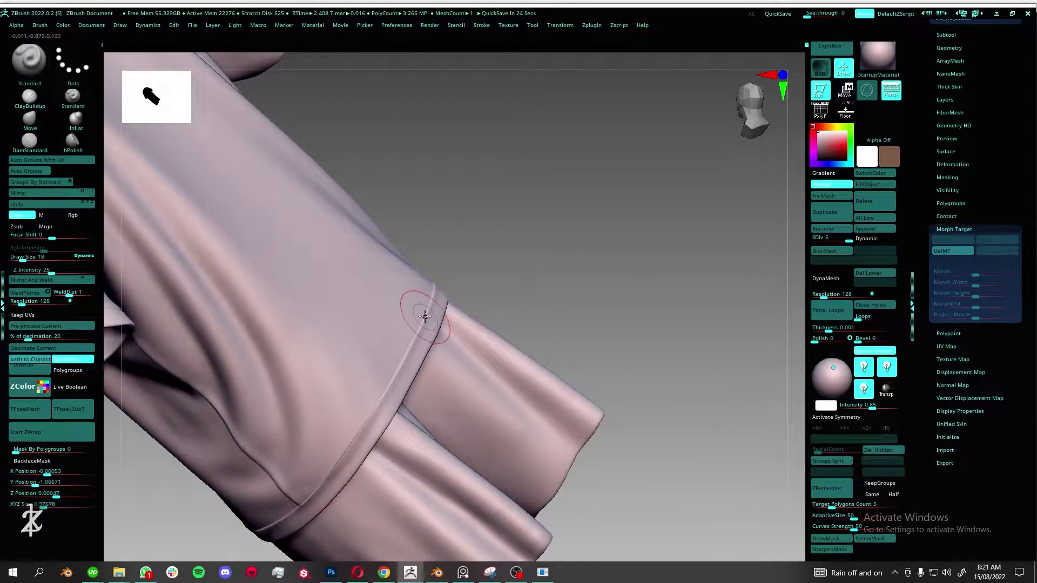
pyautogui.moveTo(425, 316)
pyautogui.mouseDown(button='right')
pyautogui.moveTo(423, 303)
pyautogui.moveTo(618, 143)
pyautogui.moveTo(447, 384)
pyautogui.mouseUp(button='right')
pyautogui.moveTo(467, 318)
pyautogui.mouseDown(button='right')
pyautogui.moveTo(451, 325)
pyautogui.moveTo(463, 347)
pyautogui.moveTo(436, 378)
pyautogui.moveTo(406, 320)
pyautogui.mouseUp(button='right')
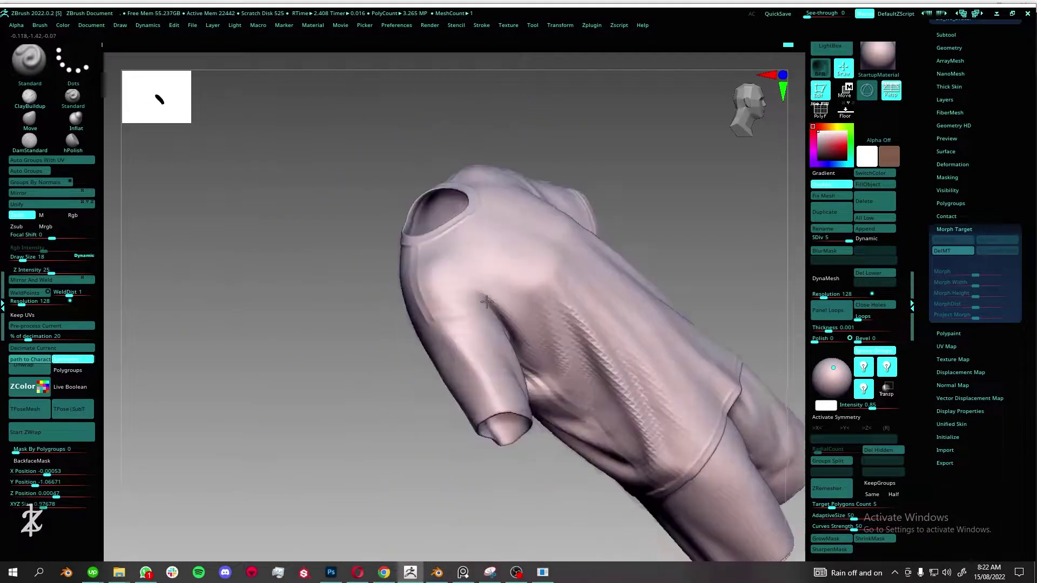
# - Sculpt the stitched rims of the neck and sleeve openings and the bottom hem
pyautogui.moveTo(487, 302)
pyautogui.mouseDown(button='right')
pyautogui.moveTo(475, 346)
pyautogui.moveTo(488, 378)
pyautogui.mouseUp(button='right')
pyautogui.moveTo(554, 229)
pyautogui.mouseDown(button='right')
pyautogui.moveTo(454, 317)
pyautogui.moveTo(475, 251)
pyautogui.moveTo(512, 367)
pyautogui.moveTo(500, 361)
pyautogui.mouseUp(button='right')
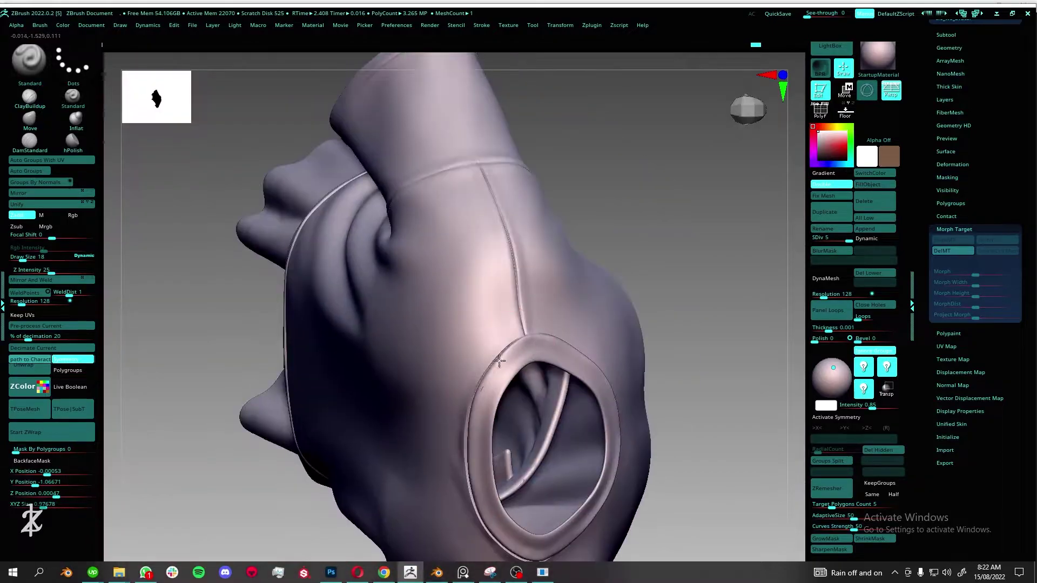
pyautogui.moveTo(635, 439)
pyautogui.mouseDown(button='right')
pyautogui.moveTo(416, 280)
pyautogui.moveTo(438, 342)
pyautogui.moveTo(622, 239)
pyautogui.mouseUp(button='right')
pyautogui.moveTo(491, 422)
pyautogui.mouseDown(button='right')
pyautogui.moveTo(657, 301)
pyautogui.moveTo(556, 359)
pyautogui.moveTo(552, 294)
pyautogui.moveTo(448, 296)
pyautogui.mouseUp(button='right')
pyautogui.moveTo(529, 222)
pyautogui.keyDown('ctrl'); pyautogui.mouseDown(button='right')
pyautogui.moveTo(568, 271)
pyautogui.moveTo(637, 249)
pyautogui.moveTo(495, 396)
pyautogui.moveTo(546, 364)
pyautogui.moveTo(537, 398)
pyautogui.mouseUp(button='right'); pyautogui.keyUp('ctrl')
pyautogui.moveTo(633, 347)
pyautogui.mouseDown(button='right')
pyautogui.moveTo(537, 363)
pyautogui.moveTo(597, 307)
pyautogui.moveTo(702, 270)
pyautogui.moveTo(567, 301)
pyautogui.moveTo(486, 416)
pyautogui.moveTo(548, 348)
pyautogui.moveTo(491, 404)
pyautogui.mouseUp(button='right')
pyautogui.moveTo(583, 308)
pyautogui.mouseDown(button='right')
pyautogui.moveTo(539, 366)
pyautogui.moveTo(549, 355)
pyautogui.moveTo(556, 371)
pyautogui.moveTo(493, 396)
pyautogui.moveTo(631, 321)
pyautogui.moveTo(637, 288)
pyautogui.moveTo(521, 280)
pyautogui.moveTo(530, 321)
pyautogui.mouseUp(button='right')
pyautogui.press('f')
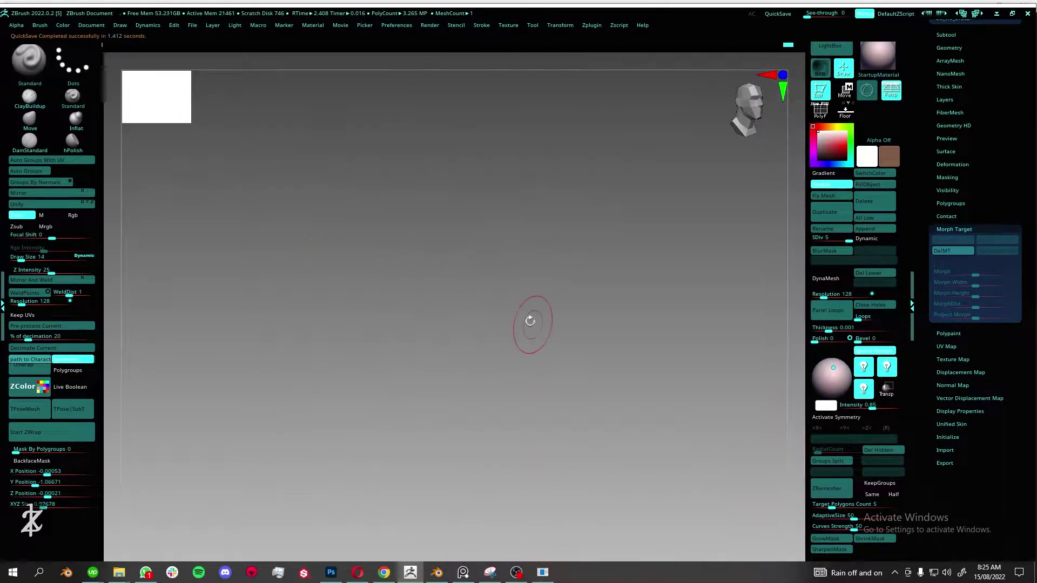
# - Isolate the sleeve polygroup, restore the shirt and tilt to view the sleeve's underside
pyautogui.keyDown('ctrl'); pyautogui.keyDown('shift'); pyautogui.click(559, 290); pyautogui.keyUp('shift'); pyautogui.keyUp('ctrl')
pyautogui.keyDown('ctrl'); pyautogui.keyDown('shift'); pyautogui.click(609, 234); pyautogui.keyUp('shift'); pyautogui.keyUp('ctrl')
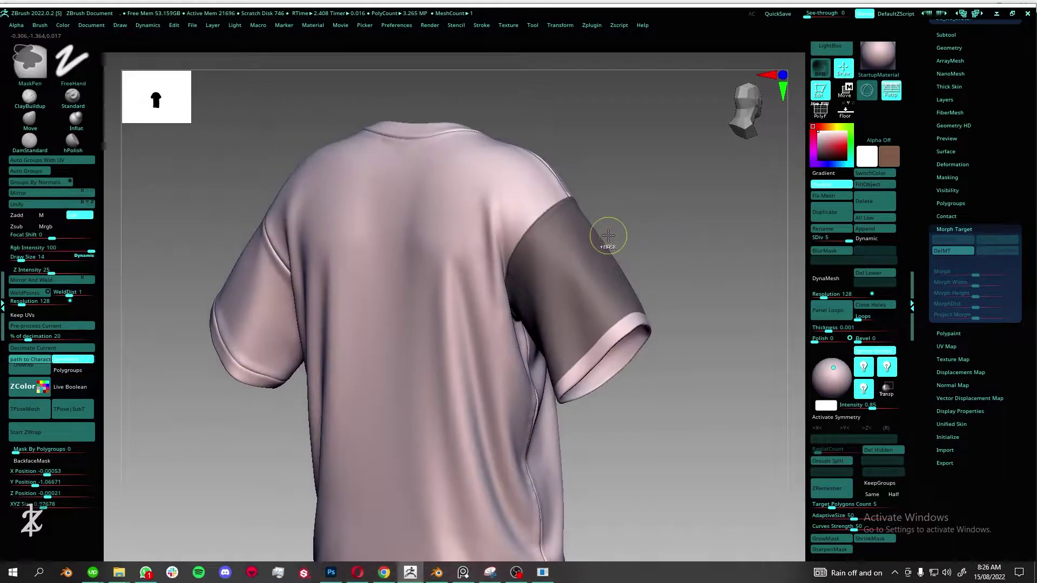
pyautogui.moveTo(608, 234)
pyautogui.mouseDown(button='right')
pyautogui.moveTo(533, 278)
pyautogui.moveTo(459, 358)
pyautogui.moveTo(475, 259)
pyautogui.moveTo(516, 300)
pyautogui.moveTo(502, 277)
pyautogui.mouseUp(button='right')
pyautogui.moveTo(465, 324)
pyautogui.mouseDown(button='right')
pyautogui.moveTo(512, 266)
pyautogui.moveTo(598, 265)
pyautogui.moveTo(639, 362)
pyautogui.moveTo(612, 368)
pyautogui.moveTo(617, 388)
pyautogui.moveTo(588, 367)
pyautogui.moveTo(585, 352)
pyautogui.moveTo(545, 470)
pyautogui.moveTo(562, 421)
pyautogui.moveTo(556, 371)
pyautogui.moveTo(504, 398)
pyautogui.moveTo(630, 339)
pyautogui.moveTo(672, 303)
pyautogui.moveTo(197, 386)
pyautogui.moveTo(744, 286)
pyautogui.moveTo(676, 294)
pyautogui.moveTo(650, 378)
pyautogui.moveTo(664, 340)
pyautogui.moveTo(629, 407)
pyautogui.moveTo(607, 412)
pyautogui.moveTo(662, 341)
pyautogui.moveTo(607, 370)
pyautogui.moveTo(727, 294)
pyautogui.moveTo(624, 400)
pyautogui.mouseUp(button='right')
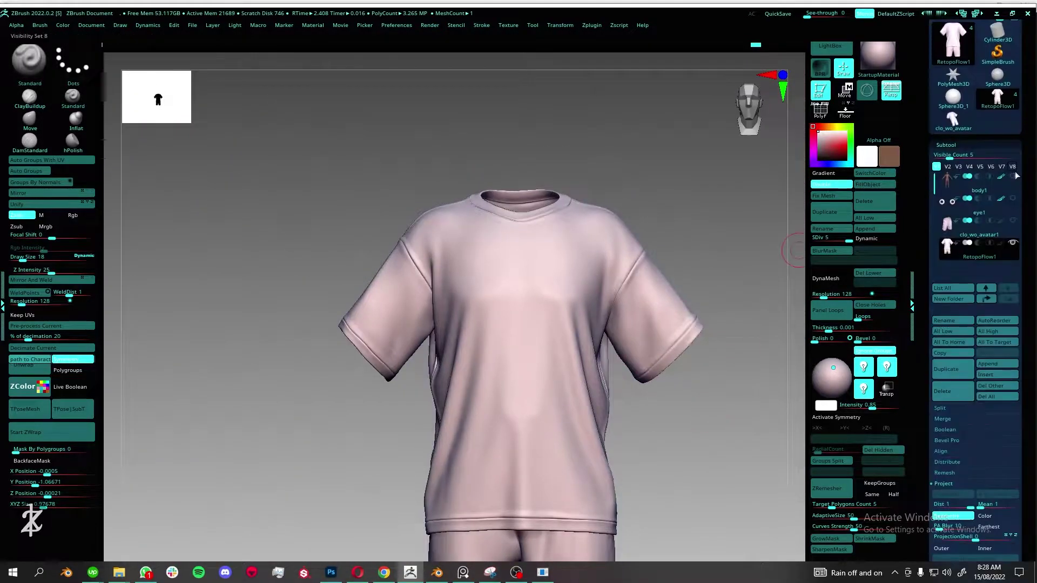
# - Sculpt the shorts' waistband band and pocket openings, briefly checking polygroups
pyautogui.keyDown('ctrl'); pyautogui.moveTo(582, 361); pyautogui.dragTo(547, 369, button='right'); pyautogui.keyUp('ctrl')
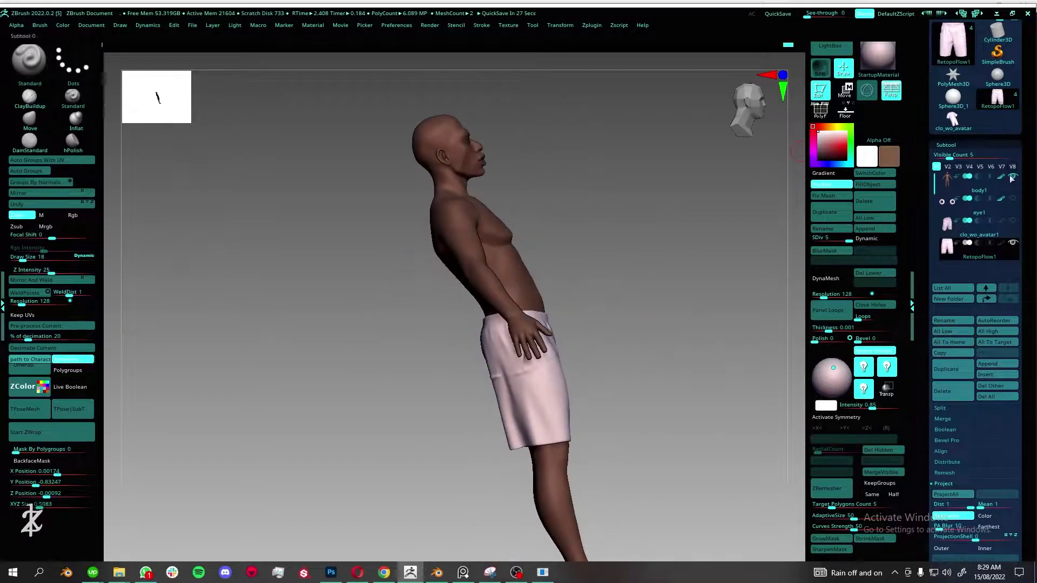
pyautogui.moveTo(439, 390)
pyautogui.mouseDown(button='right')
pyautogui.moveTo(505, 313)
pyautogui.moveTo(551, 313)
pyautogui.moveTo(656, 266)
pyautogui.moveTo(615, 352)
pyautogui.moveTo(511, 306)
pyautogui.mouseUp(button='right')
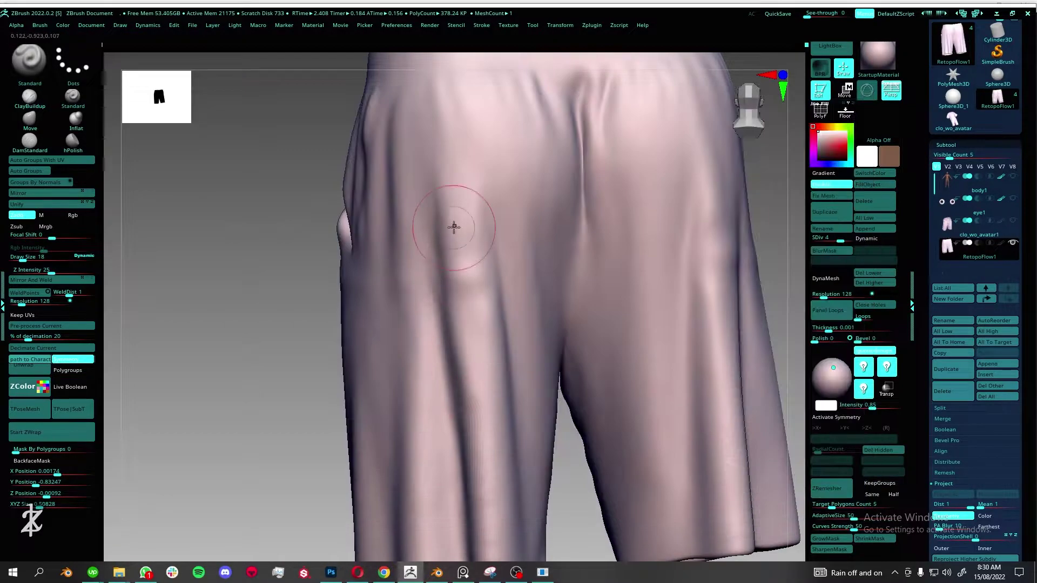
pyautogui.moveTo(454, 227)
pyautogui.mouseDown(button='right')
pyautogui.moveTo(636, 338)
pyautogui.moveTo(546, 409)
pyautogui.moveTo(530, 342)
pyautogui.moveTo(593, 320)
pyautogui.moveTo(604, 304)
pyautogui.moveTo(586, 278)
pyautogui.moveTo(614, 371)
pyautogui.moveTo(597, 347)
pyautogui.moveTo(605, 325)
pyautogui.moveTo(660, 321)
pyautogui.moveTo(672, 298)
pyautogui.mouseUp(button='right')
pyautogui.hotkey('shift', 'f')
pyautogui.hotkey('shift', 'f')
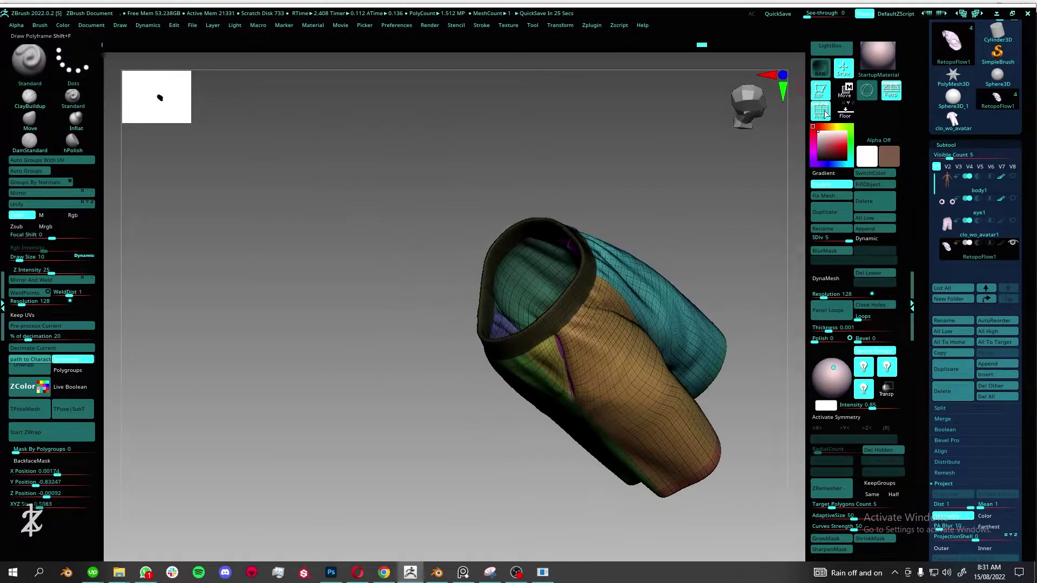
pyautogui.moveTo(603, 318)
pyautogui.mouseDown(button='right')
pyautogui.moveTo(587, 367)
pyautogui.moveTo(555, 405)
pyautogui.moveTo(562, 348)
pyautogui.moveTo(510, 427)
pyautogui.moveTo(556, 301)
pyautogui.moveTo(599, 320)
pyautogui.moveTo(595, 256)
pyautogui.moveTo(568, 338)
pyautogui.mouseUp(button='right')
pyautogui.moveTo(607, 308)
pyautogui.mouseDown(button='right')
pyautogui.moveTo(498, 421)
pyautogui.moveTo(565, 375)
pyautogui.mouseUp(button='right')
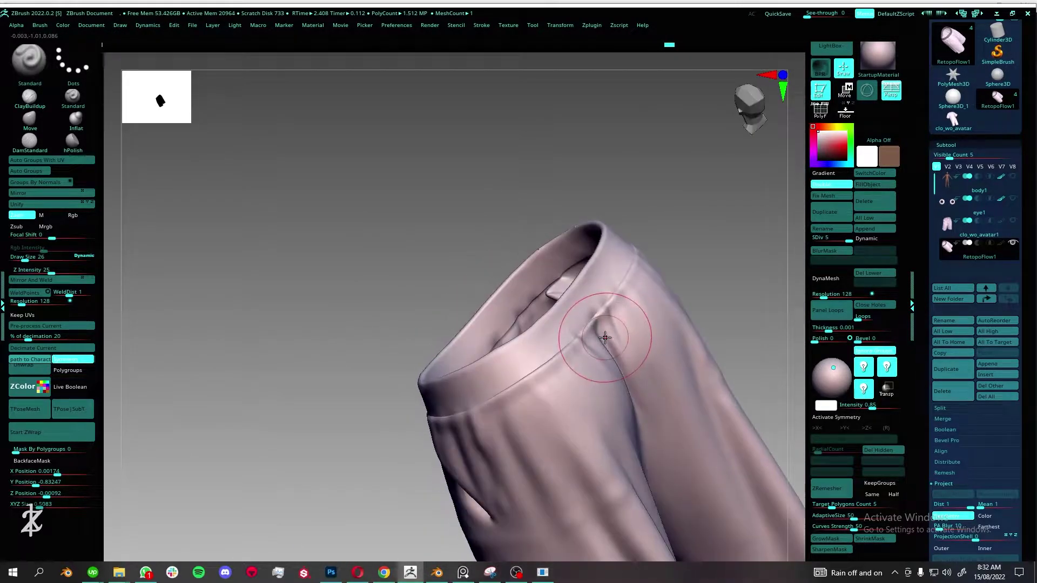
pyautogui.moveTo(605, 338); pyautogui.dragTo(209, 269, button='right')
# - Isolate the shorts again and view the waistband from the front with polygroup colours
pyautogui.keyDown('ctrl'); pyautogui.keyDown('shift'); pyautogui.click(614, 303); pyautogui.keyUp('shift'); pyautogui.keyUp('ctrl')
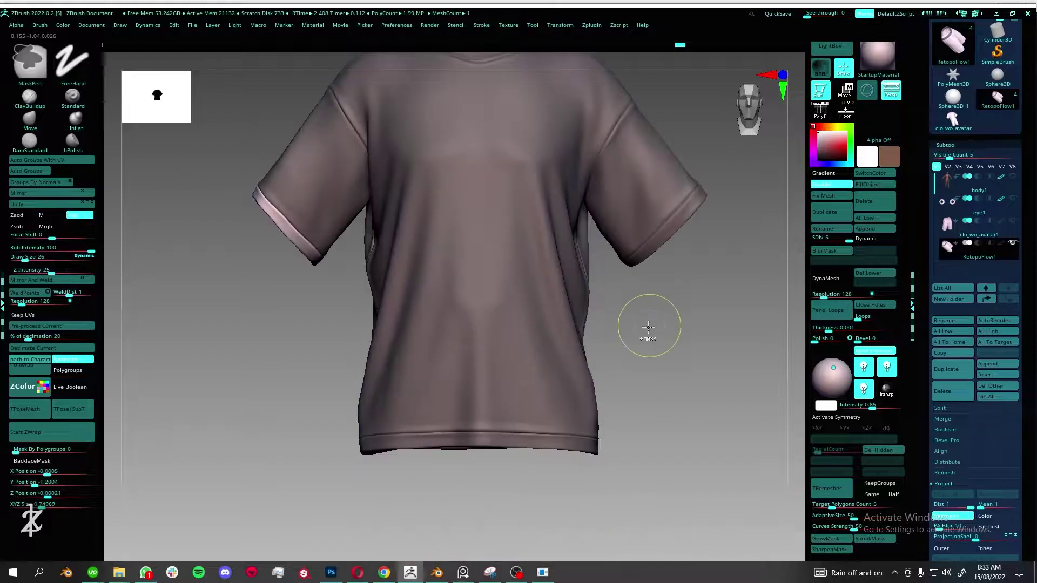
pyautogui.keyDown('ctrl'); pyautogui.keyDown('shift'); pyautogui.click(648, 324); pyautogui.keyUp('shift'); pyautogui.keyUp('ctrl')
pyautogui.moveTo(649, 324)
pyautogui.mouseDown(button='right')
pyautogui.moveTo(498, 417)
pyautogui.moveTo(584, 292)
pyautogui.moveTo(551, 398)
pyautogui.moveTo(556, 274)
pyautogui.moveTo(528, 371)
pyautogui.moveTo(545, 308)
pyautogui.moveTo(550, 377)
pyautogui.mouseUp(button='right')
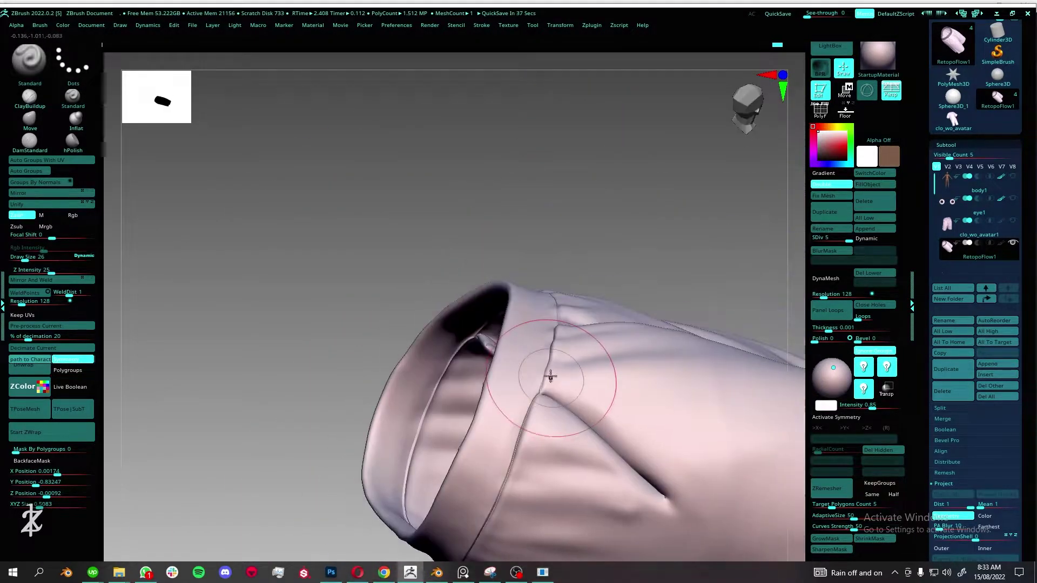
pyautogui.moveTo(577, 321)
pyautogui.mouseDown(button='right')
pyautogui.moveTo(546, 378)
pyautogui.moveTo(551, 303)
pyautogui.moveTo(486, 371)
pyautogui.moveTo(517, 355)
pyautogui.moveTo(528, 424)
pyautogui.moveTo(594, 324)
pyautogui.mouseUp(button='right')
pyautogui.hotkey('shift', 'f')
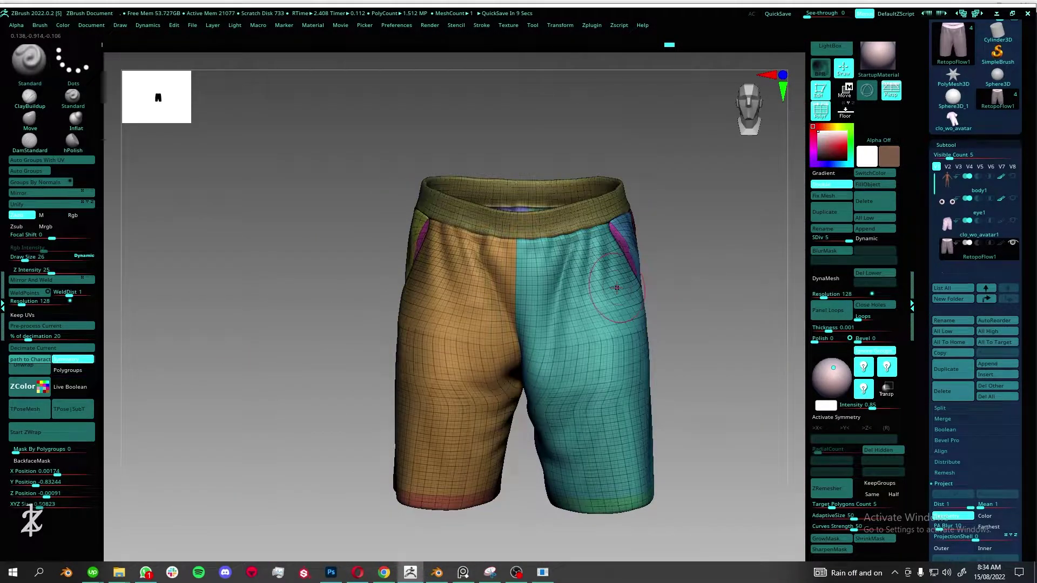
# - Hide the shirt and carve the shorts' side seams, leg hems and crotch area
pyautogui.keyDown('ctrl'); pyautogui.keyDown('shift'); pyautogui.click(658, 324); pyautogui.keyUp('shift'); pyautogui.keyUp('ctrl')
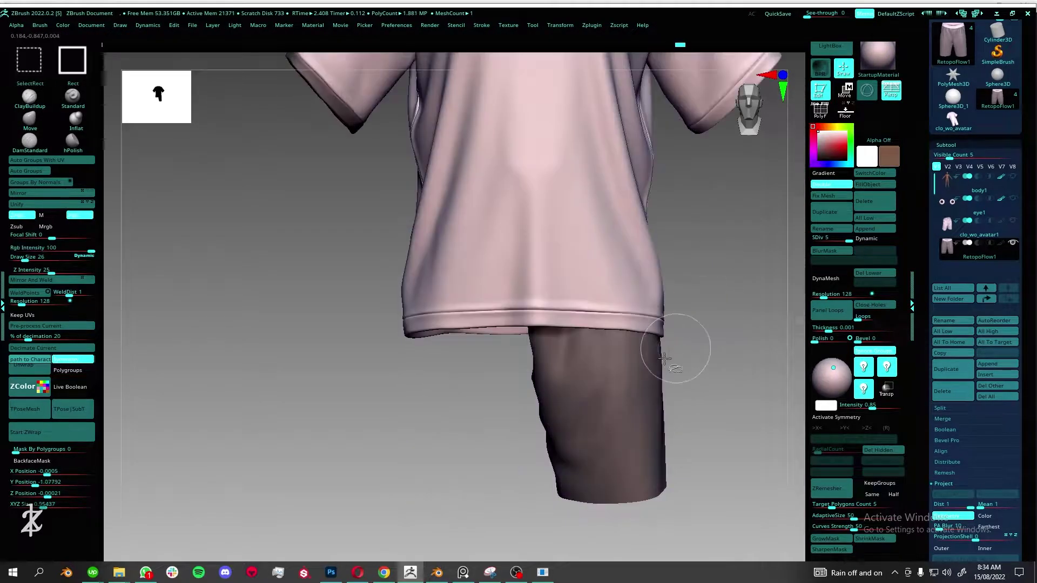
pyautogui.keyDown('ctrl'); pyautogui.keyDown('shift'); pyautogui.click(664, 358); pyautogui.keyUp('shift'); pyautogui.keyUp('ctrl')
pyautogui.moveTo(601, 259)
pyautogui.mouseDown(button='right')
pyautogui.moveTo(565, 278)
pyautogui.moveTo(634, 348)
pyautogui.moveTo(590, 377)
pyautogui.moveTo(565, 247)
pyautogui.mouseUp(button='right')
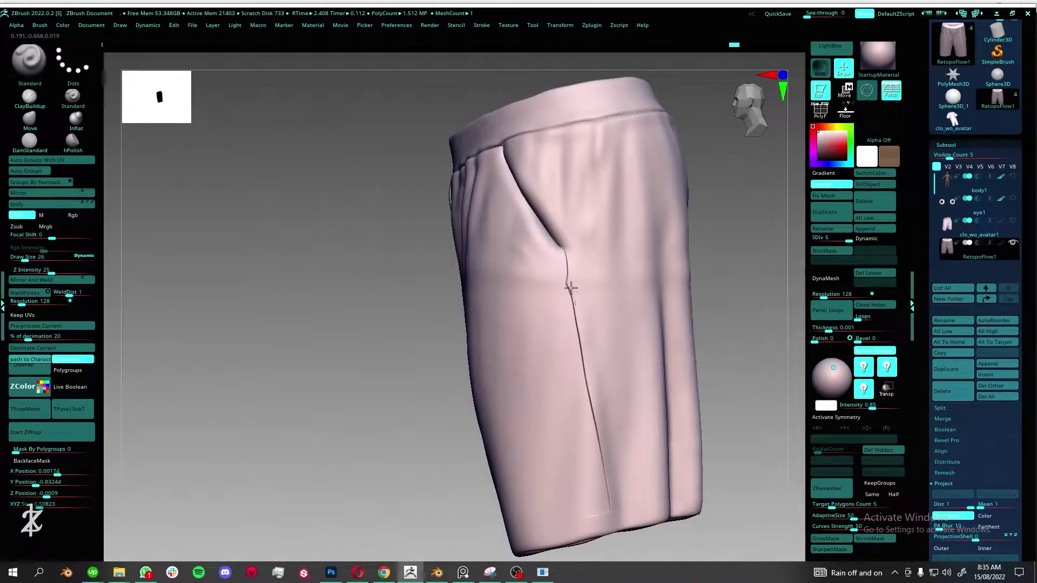
pyautogui.moveTo(596, 492); pyautogui.dragTo(592, 265, button='right')
pyautogui.press('f')
pyautogui.moveTo(460, 451)
pyautogui.mouseDown(button='right')
pyautogui.moveTo(549, 259)
pyautogui.moveTo(537, 354)
pyautogui.moveTo(481, 339)
pyautogui.moveTo(657, 372)
pyautogui.mouseUp(button='right')
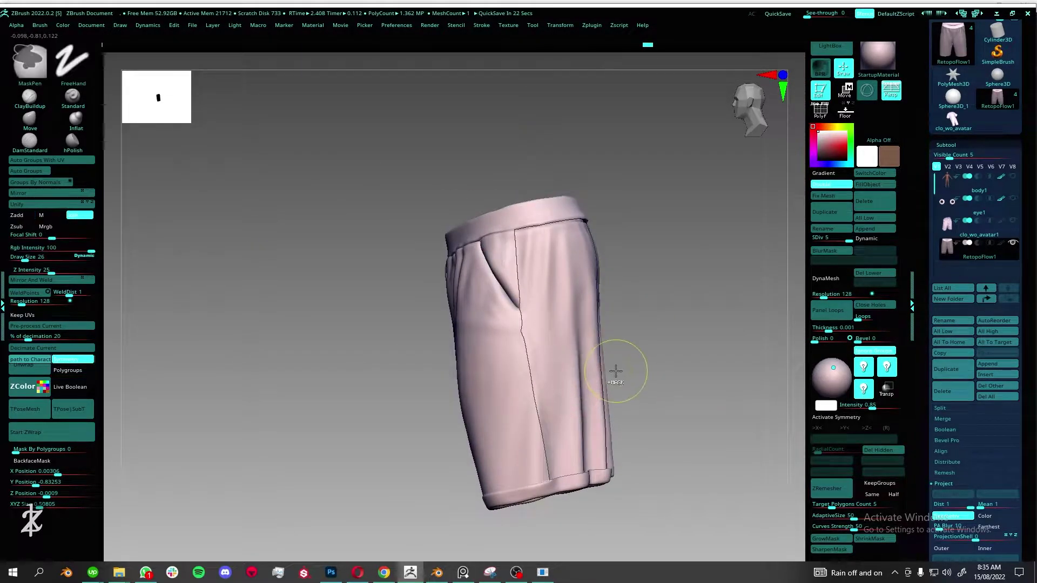
pyautogui.moveTo(529, 406)
pyautogui.mouseDown(button='right')
pyautogui.moveTo(613, 433)
pyautogui.moveTo(426, 366)
pyautogui.moveTo(426, 417)
pyautogui.moveTo(586, 253)
pyautogui.moveTo(497, 394)
pyautogui.moveTo(497, 362)
pyautogui.moveTo(607, 452)
pyautogui.moveTo(728, 424)
pyautogui.mouseUp(button='right')
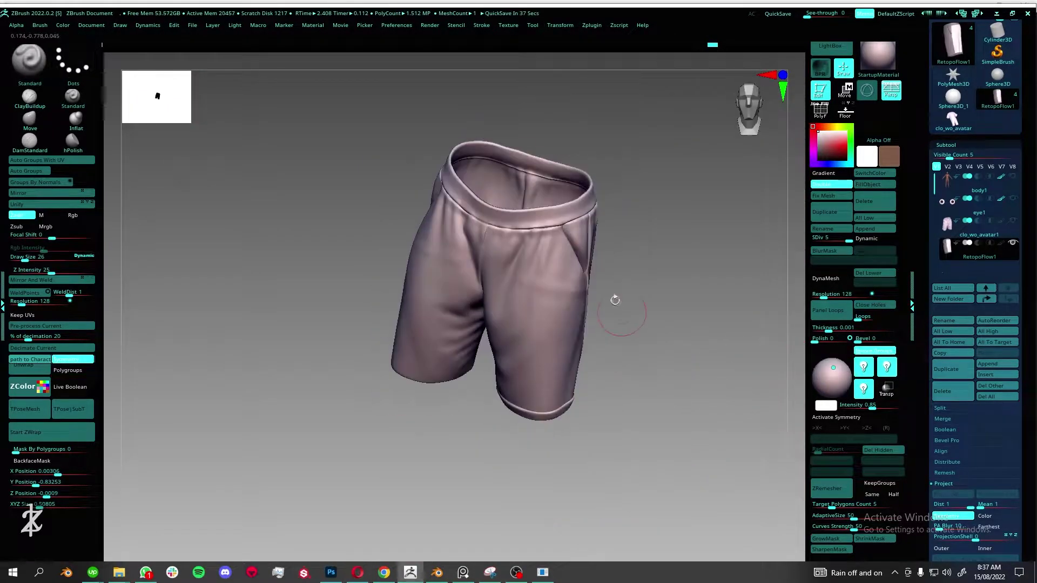
# - Compare the smooth and detailed shorts legs by toggling undo and redo
pyautogui.moveTo(615, 300); pyautogui.dragTo(560, 367, button='right')
pyautogui.hotkey('ctrl', 'shift', 'z')
pyautogui.hotkey('ctrl', 'z')
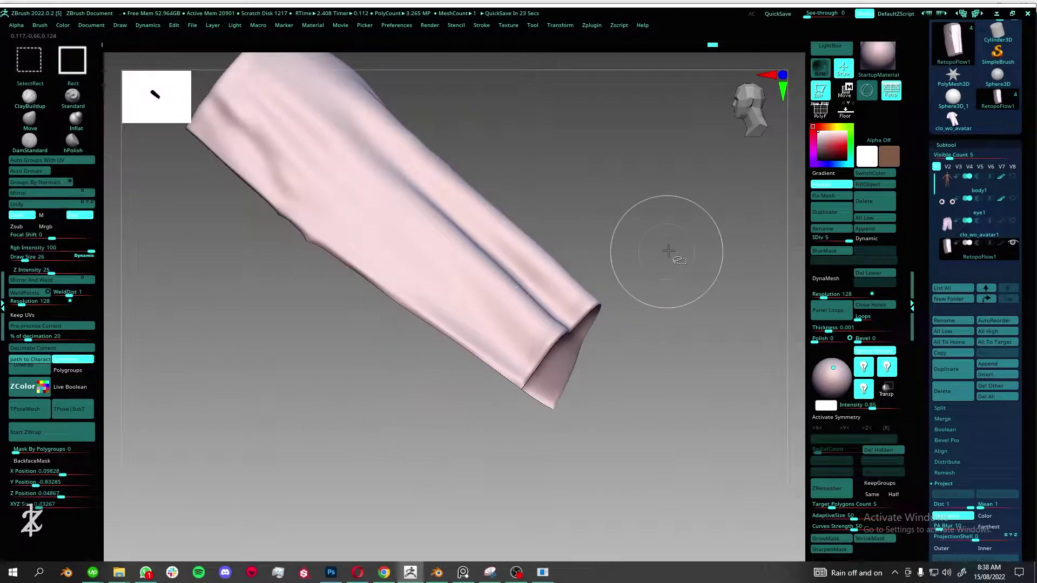
pyautogui.hotkey('ctrl', 'shift', 'z')
pyautogui.hotkey('ctrl', 'z')
pyautogui.moveTo(637, 393)
pyautogui.mouseDown(button='right')
pyautogui.moveTo(556, 342)
pyautogui.moveTo(556, 368)
pyautogui.moveTo(565, 356)
pyautogui.mouseUp(button='right')
pyautogui.hotkey('ctrl', 'shift', 'z')
pyautogui.hotkey('ctrl', 'z')
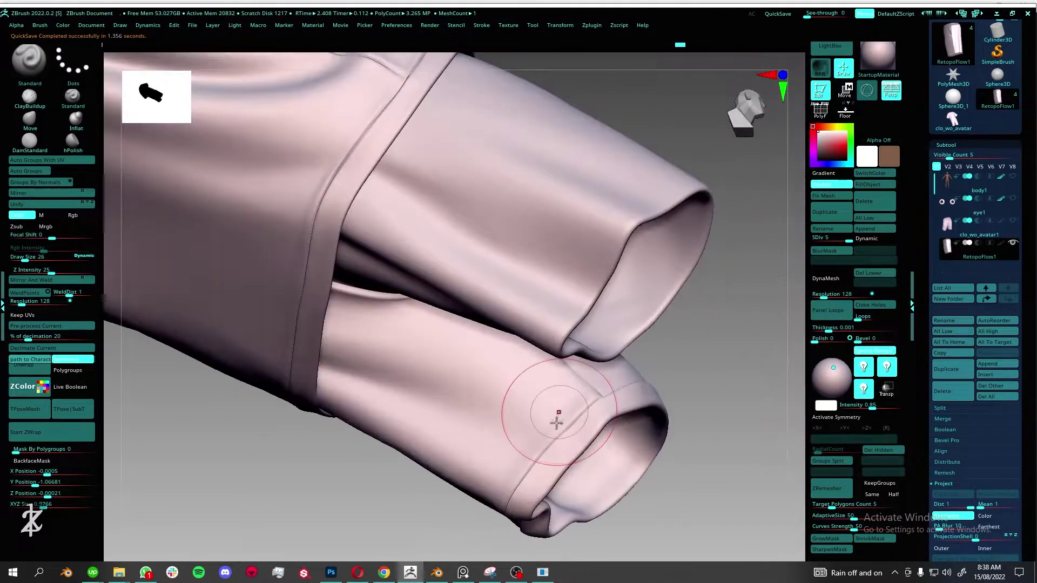
pyautogui.hotkey('ctrl', 'shift', 'z')
pyautogui.hotkey('ctrl', 'z')
pyautogui.hotkey('ctrl', 'shift', 'z')
pyautogui.hotkey('ctrl', 'shift', 'z')
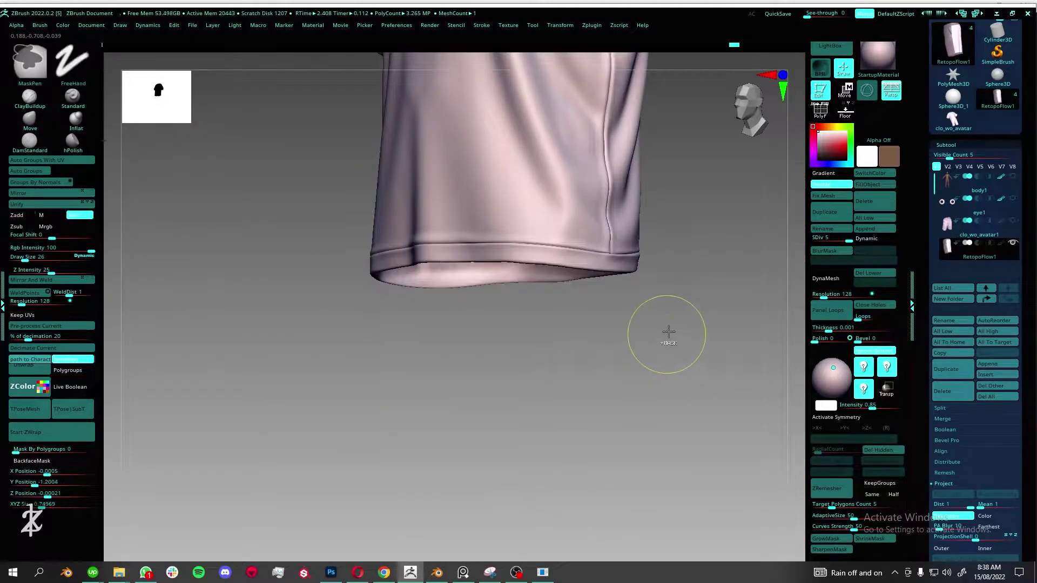
# - Step through the shorts' sculpting history, redoing up to the refined leg cuffs
pyautogui.hotkey('ctrl', 'z')
pyautogui.hotkey('ctrl', 'z')
pyautogui.hotkey('ctrl', 'z')
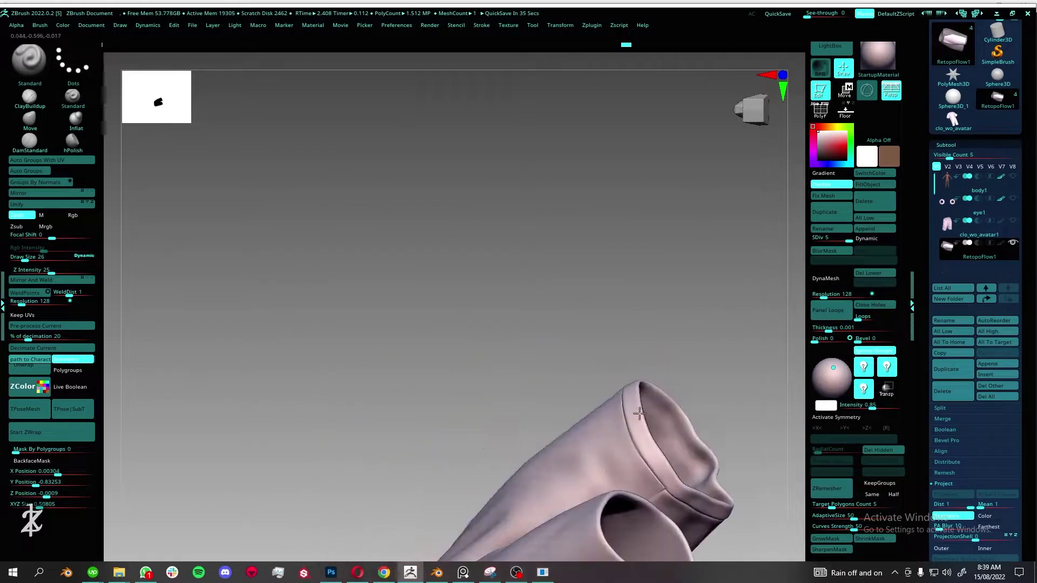
pyautogui.hotkey('ctrl', 'z')
pyautogui.hotkey('ctrl', 'shift', 'z')
pyautogui.hotkey('ctrl', 'shift', 'z')
pyautogui.hotkey('ctrl', 'shift', 'z')
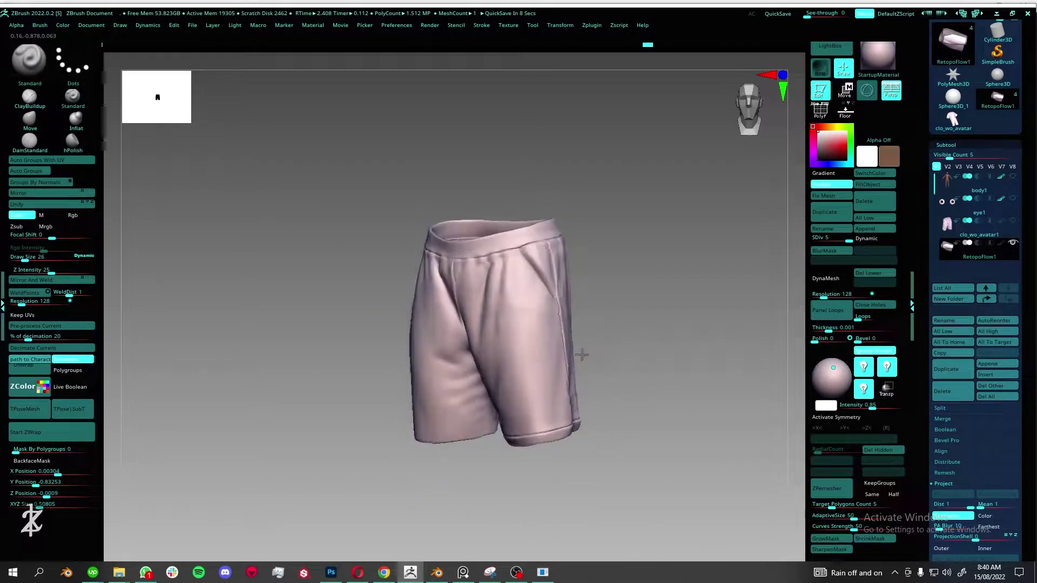
pyautogui.hotkey('ctrl', 'shift', 'z')
pyautogui.hotkey('ctrl', 'z')
pyautogui.hotkey('ctrl', 'z')
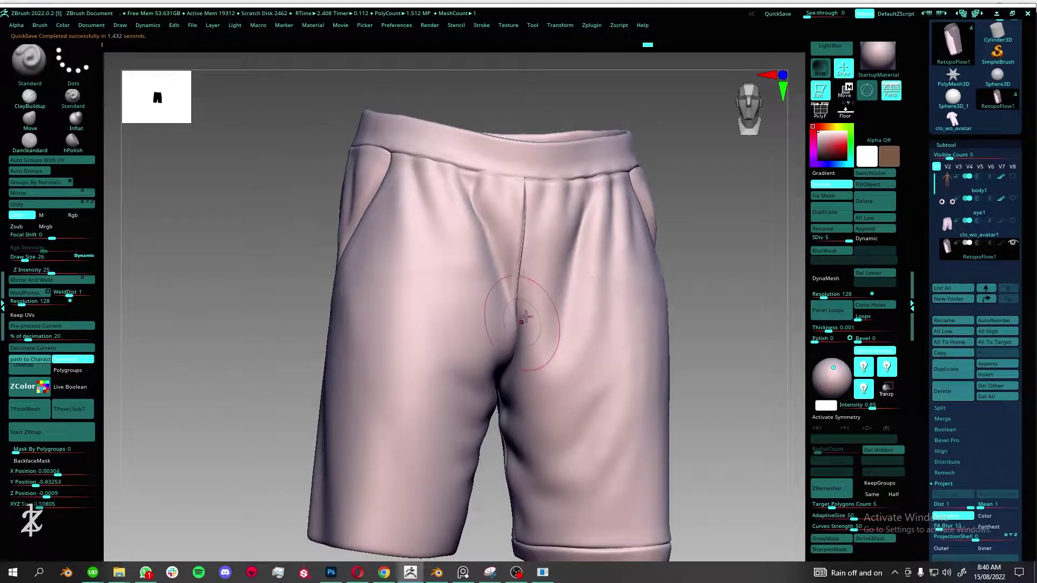
pyautogui.hotkey('ctrl', 'shift', 'z')
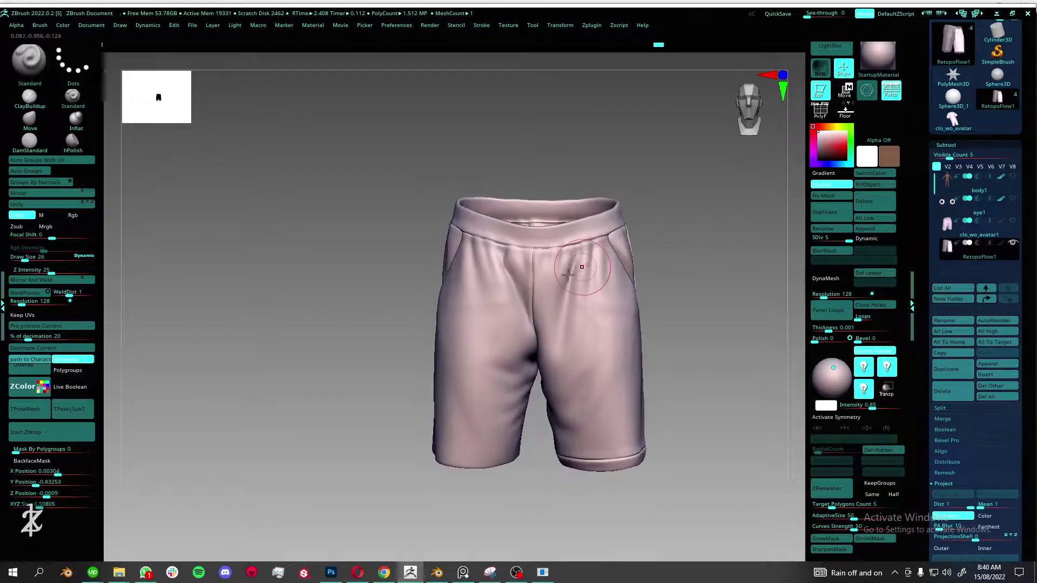
pyautogui.hotkey('ctrl', 'shift', 'z')
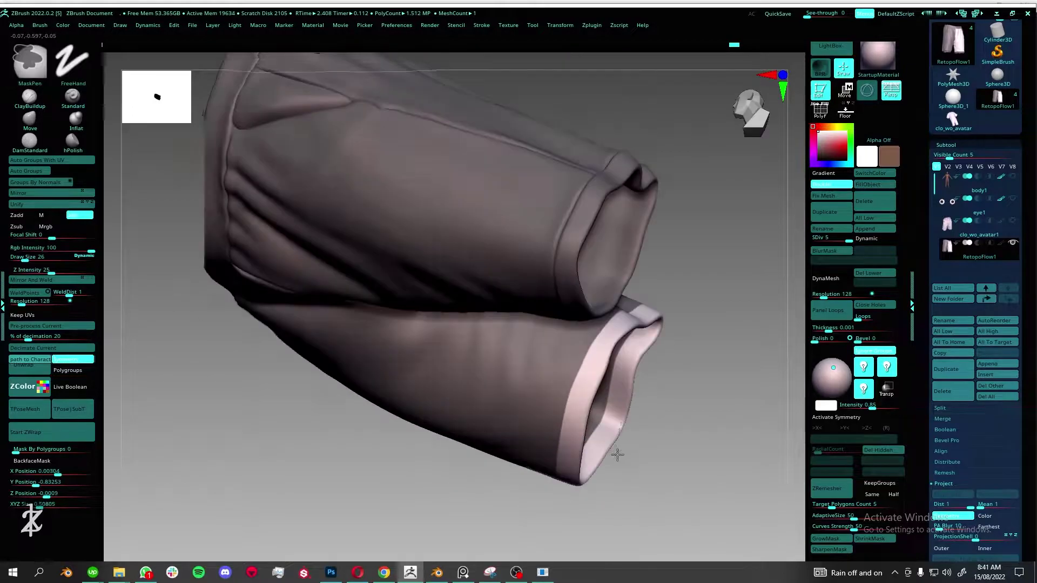
pyautogui.hotkey('ctrl', 'shift', 'z')
pyautogui.hotkey('ctrl', 'shift', 'z')
pyautogui.hotkey('ctrl', 'shift', 'z')
pyautogui.hotkey('ctrl', 'z')
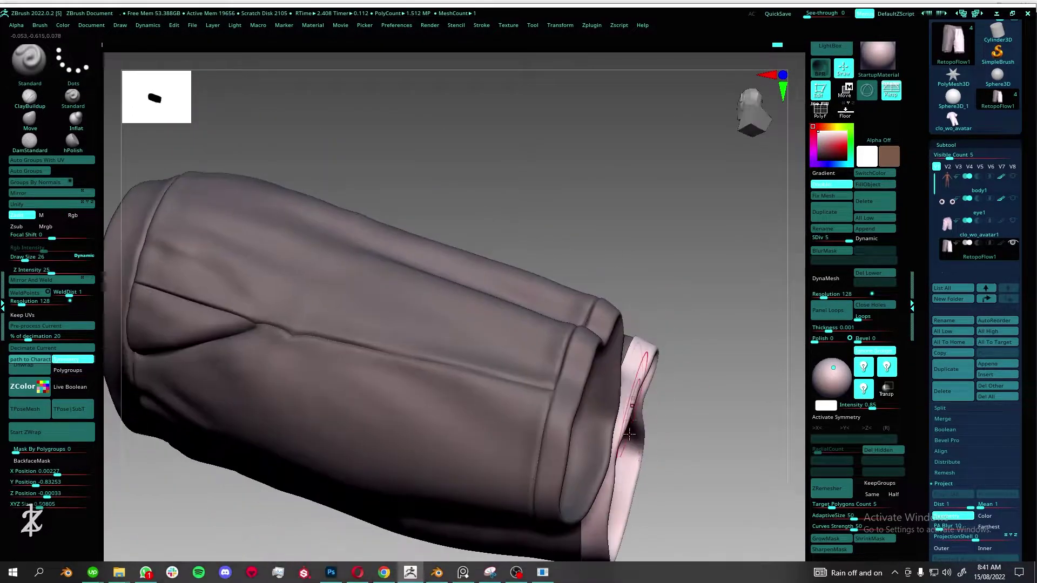
pyautogui.hotkey('ctrl', 'z')
pyautogui.hotkey('ctrl', 'z')
pyautogui.hotkey('ctrl', 'z')
pyautogui.hotkey('ctrl', 'shift', 'z')
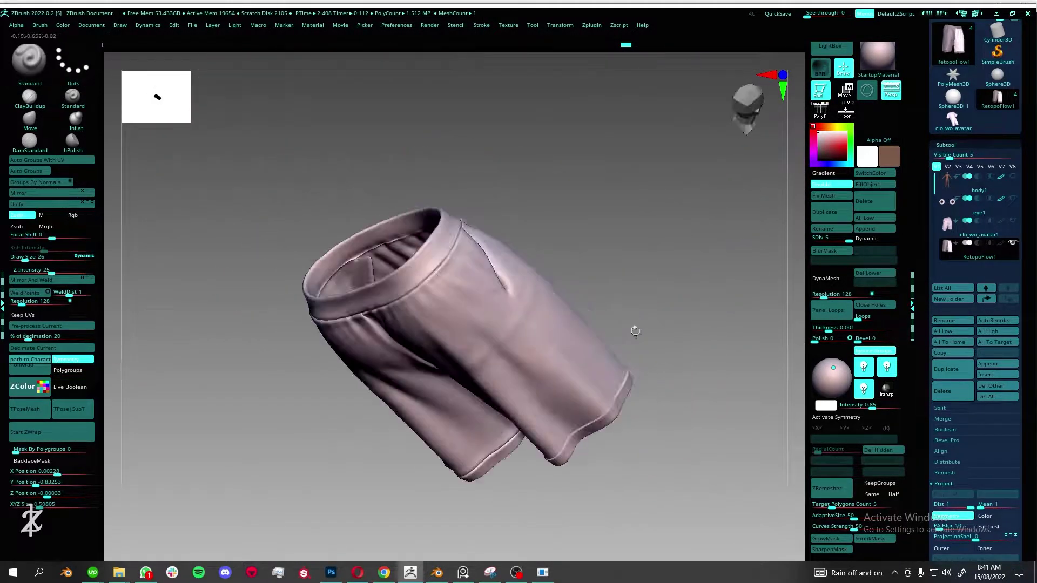
pyautogui.hotkey('ctrl', 'shift', 'z')
pyautogui.hotkey('ctrl', 'shift', 'z')
pyautogui.hotkey('ctrl', 'shift', 'z')
pyautogui.hotkey('ctrl', 'shift', 'z')
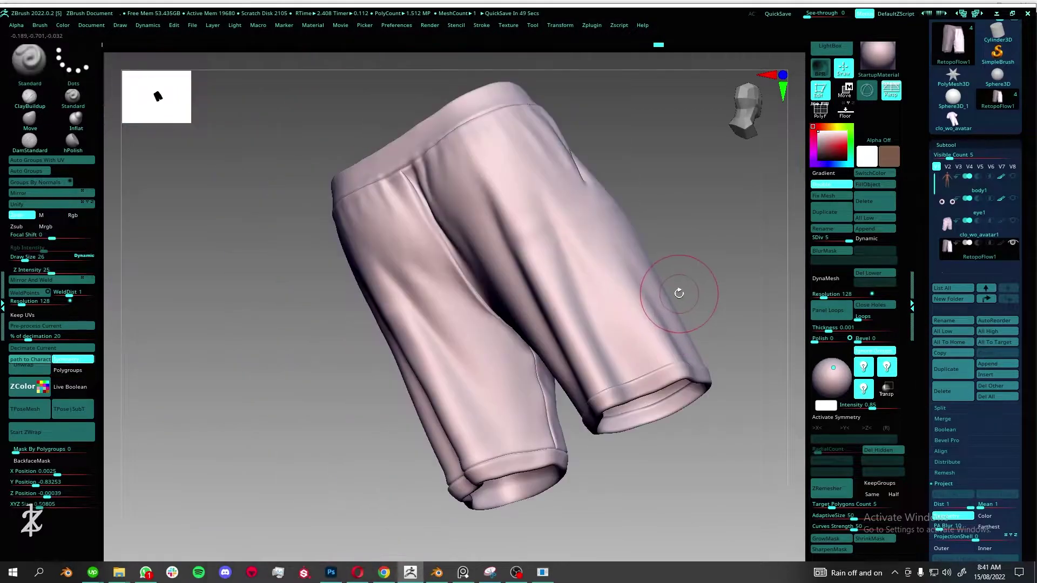
pyautogui.hotkey('ctrl', 'shift', 'z')
pyautogui.hotkey('ctrl', 'z')
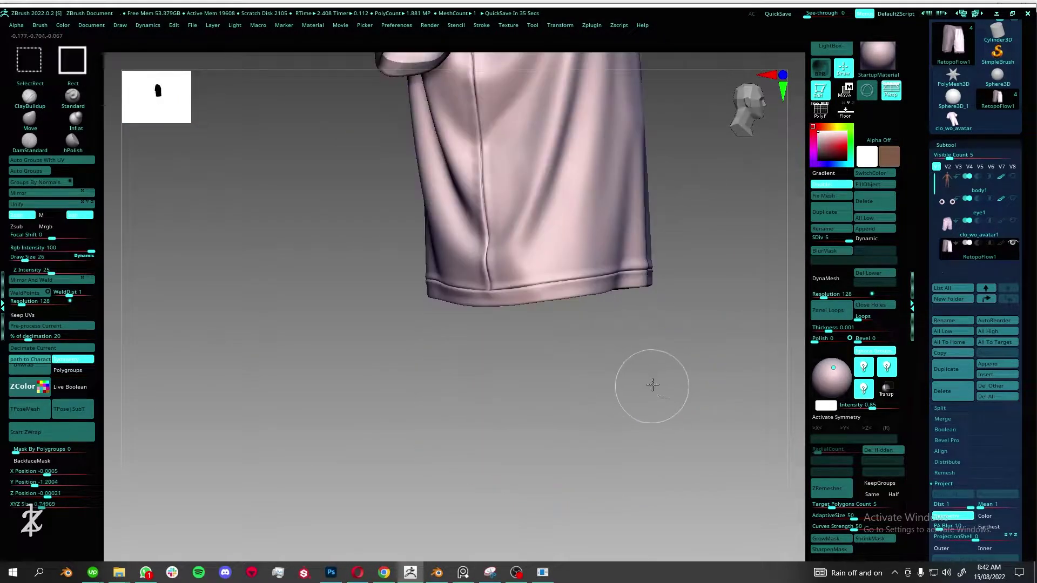
pyautogui.hotkey('ctrl', 'shift', 'z')
pyautogui.hotkey('ctrl', 'shift', 'z')
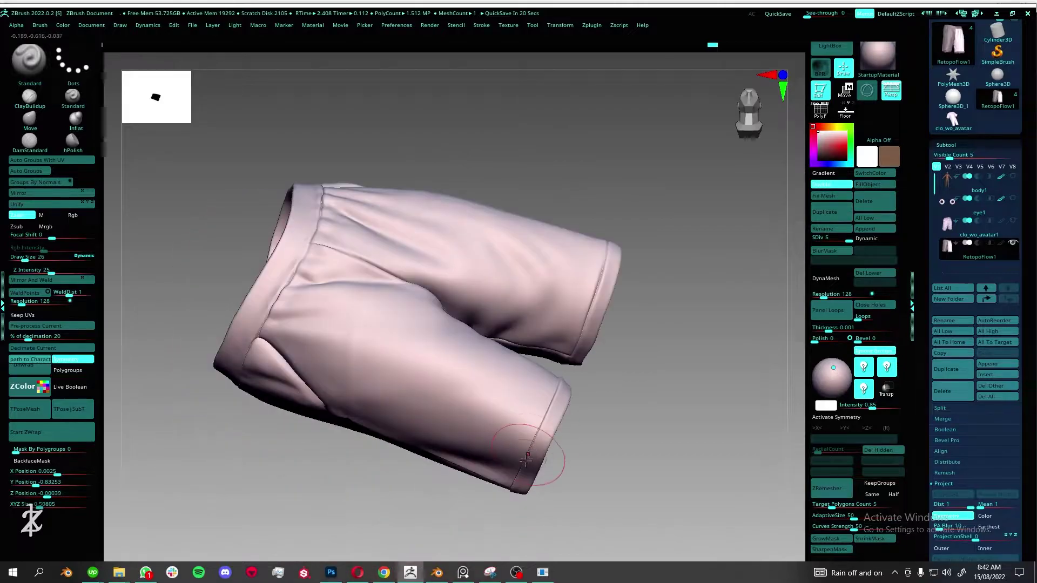
pyautogui.hotkey('ctrl', 'shift', 'z')
pyautogui.hotkey('ctrl', 'shift', 'z')
pyautogui.hotkey('ctrl', 'shift', 'z')
pyautogui.hotkey('ctrl', 'shift', 'z')
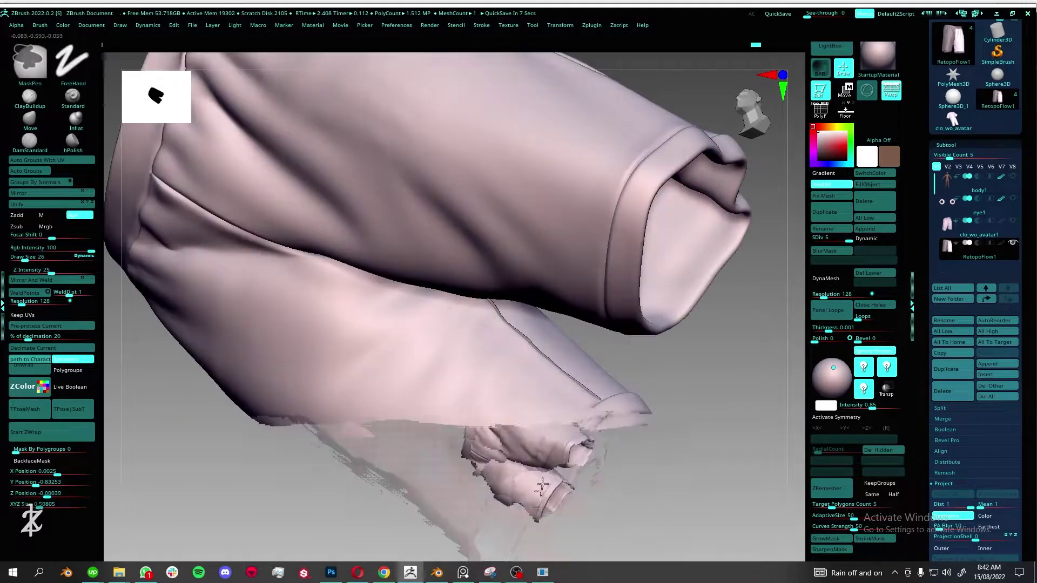
pyautogui.hotkey('ctrl', 'shift', 'z')
pyautogui.hotkey('ctrl', 'shift', 'z')
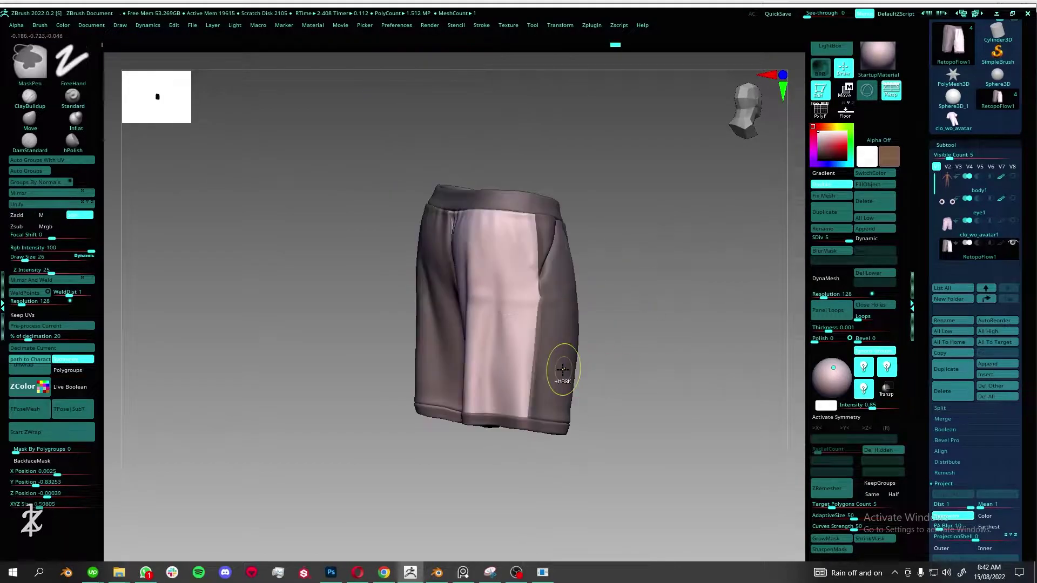
pyautogui.hotkey('ctrl', 'shift', 'z')
pyautogui.hotkey('ctrl', 'shift', 'z')
pyautogui.hotkey('ctrl', 'shift', 'z')
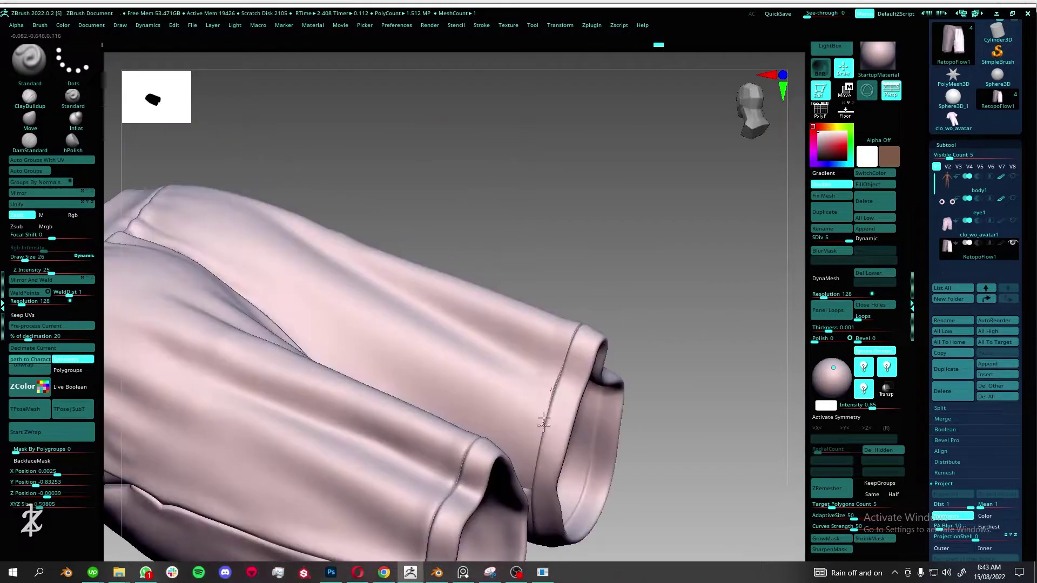
pyautogui.hotkey('ctrl', 'shift', 'z')
pyautogui.hotkey('ctrl', 'shift', 'z')
pyautogui.hotkey('ctrl', 'shift', 'z')
pyautogui.hotkey('ctrl', 'shift', 'z')
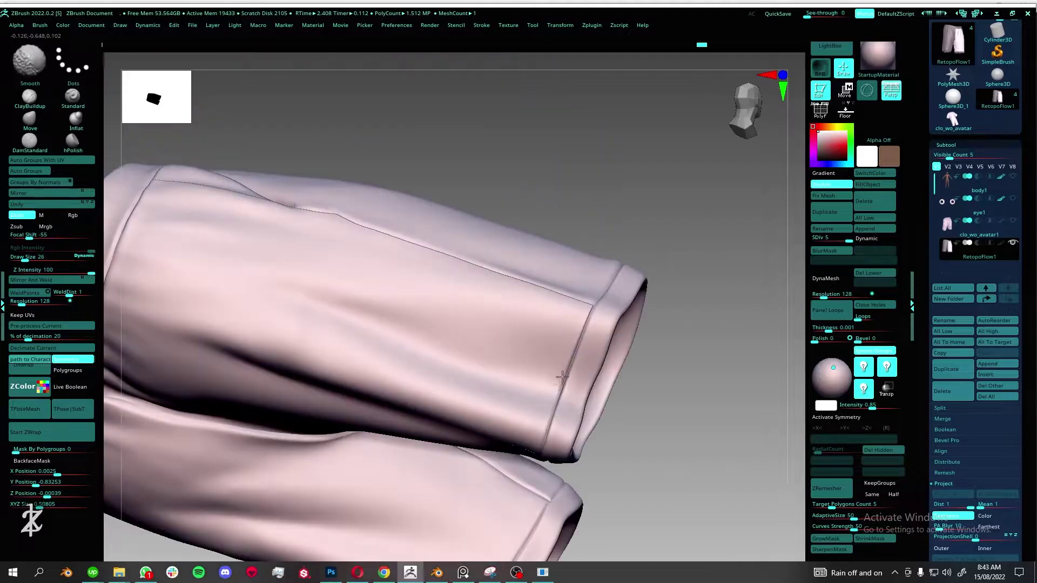
pyautogui.hotkey('ctrl', 'shift', 'z')
# - Lower the shorts to subdivision level 3 and show the polygroup wireframe
pyautogui.moveTo(615, 405); pyautogui.dragTo(548, 288)
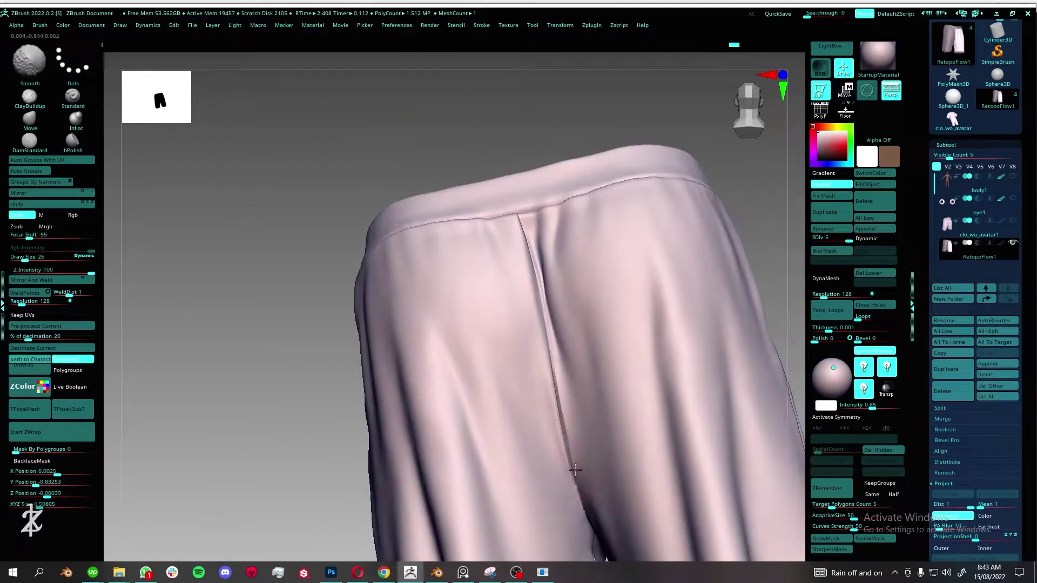
pyautogui.moveTo(850, 238); pyautogui.dragTo(835, 238)
pyautogui.hotkey('shift', 'f')
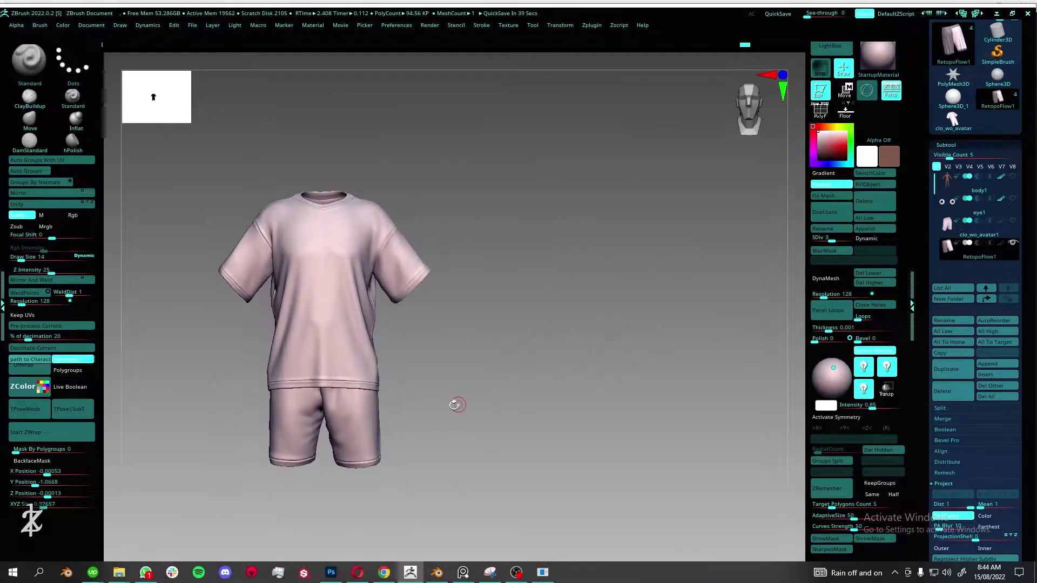
# - Orbit the avatar to inspect both side profiles of the sculpted T-shirt and shorts
pyautogui.moveTo(460, 328); pyautogui.dragTo(149, 216)
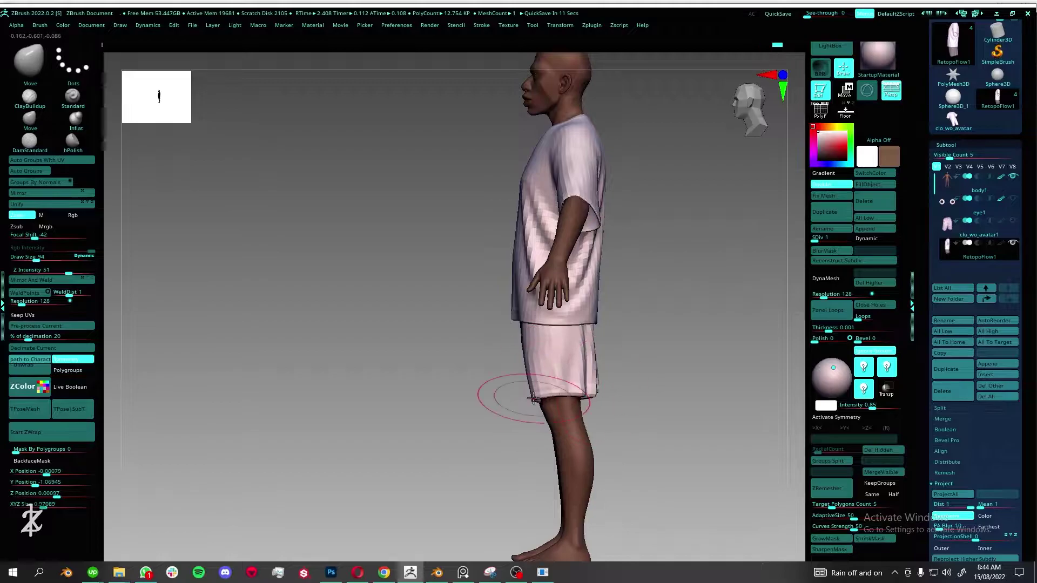
pyautogui.moveTo(533, 399)
pyautogui.mouseDown()
pyautogui.moveTo(573, 382)
pyautogui.moveTo(583, 357)
pyautogui.mouseUp()
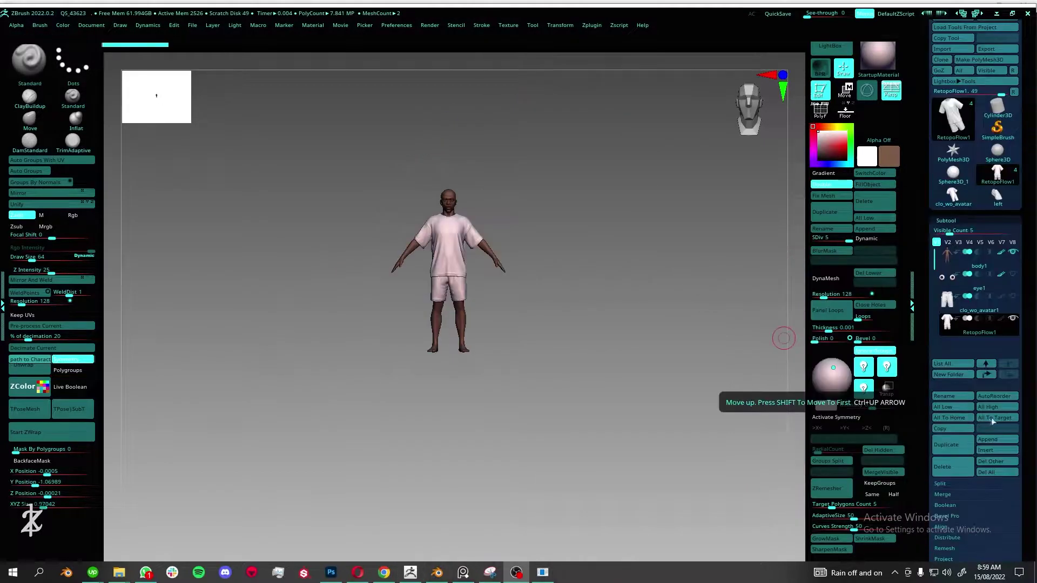
# - Select the shoe subtool and position the white sneaker on the foot with the Transpose gizmo, checking its fit
pyautogui.keyDown('alt'); pyautogui.click(540, 254); pyautogui.keyUp('alt')
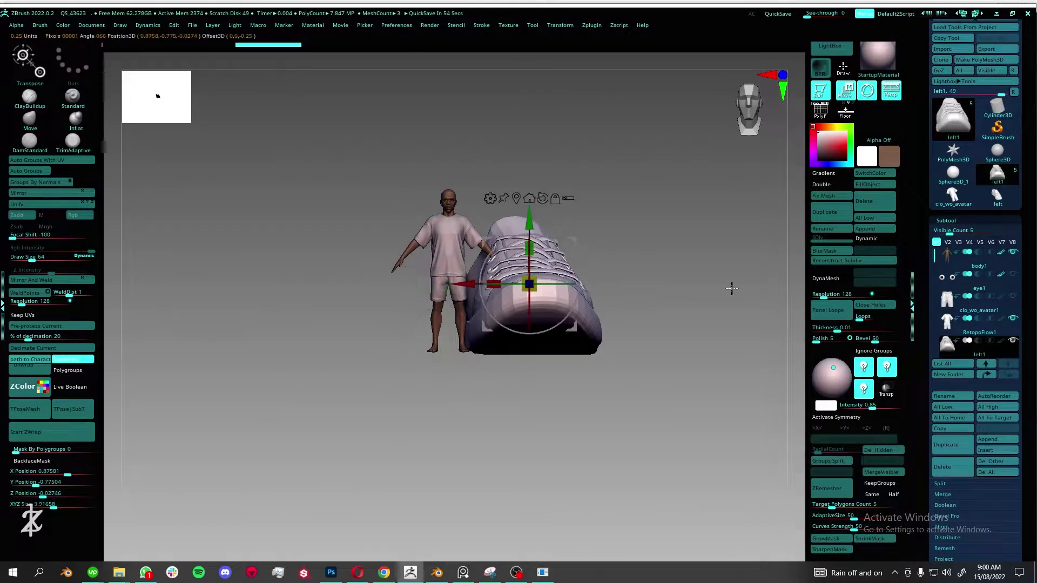
pyautogui.press('f')
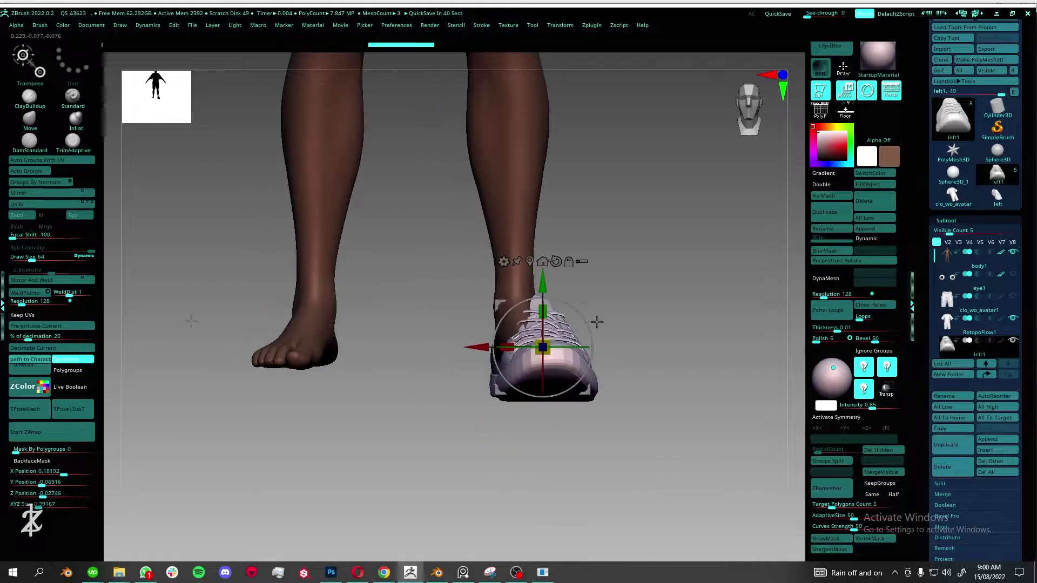
pyautogui.moveTo(498, 393); pyautogui.dragTo(534, 333)
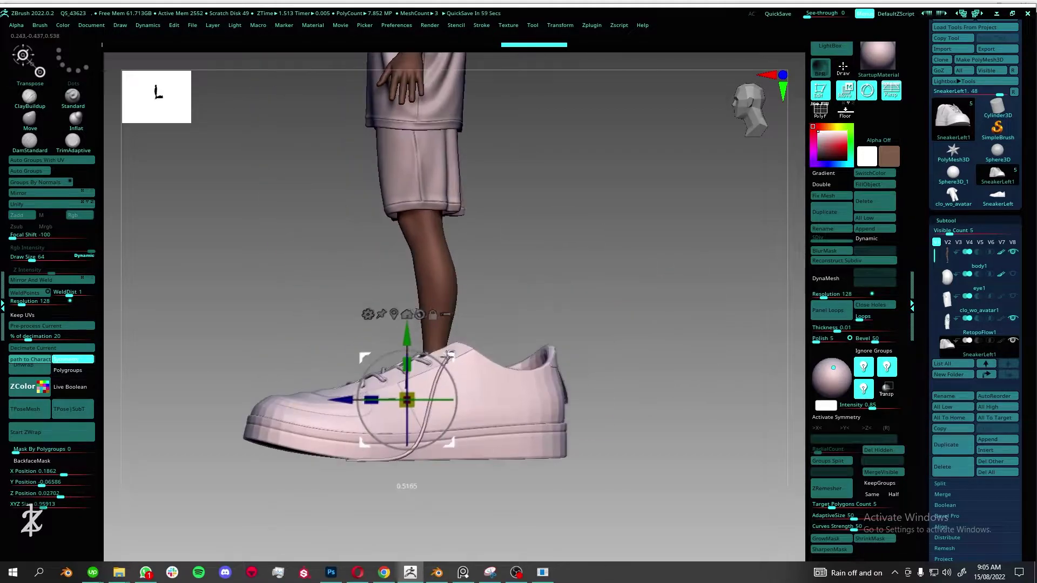
pyautogui.moveTo(448, 356); pyautogui.dragTo(489, 385)
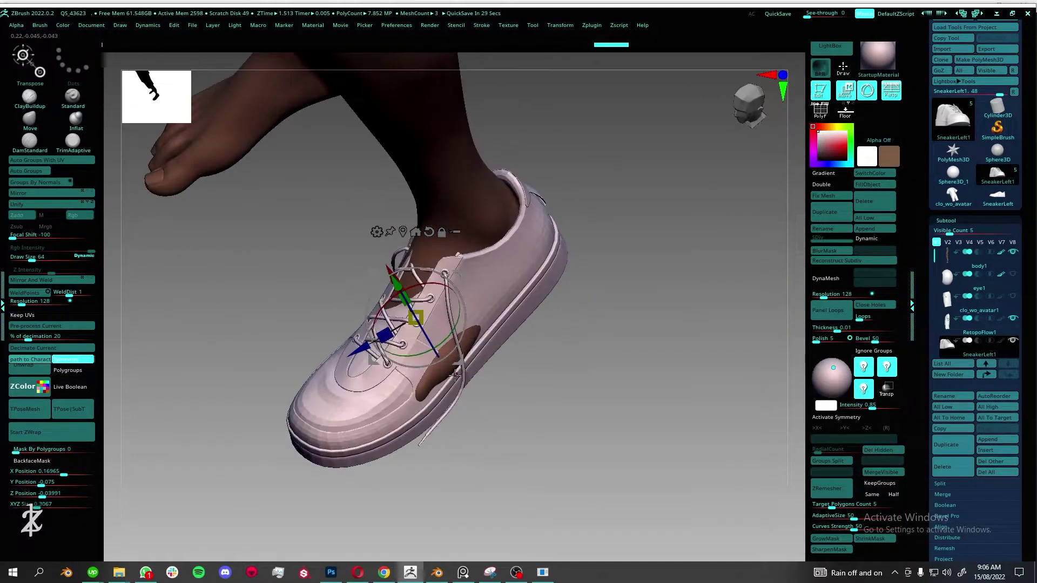
pyautogui.moveTo(114, 202)
pyautogui.mouseDown()
pyautogui.moveTo(411, 335)
pyautogui.moveTo(549, 278)
pyautogui.moveTo(650, 192)
pyautogui.moveTo(603, 335)
pyautogui.mouseUp()
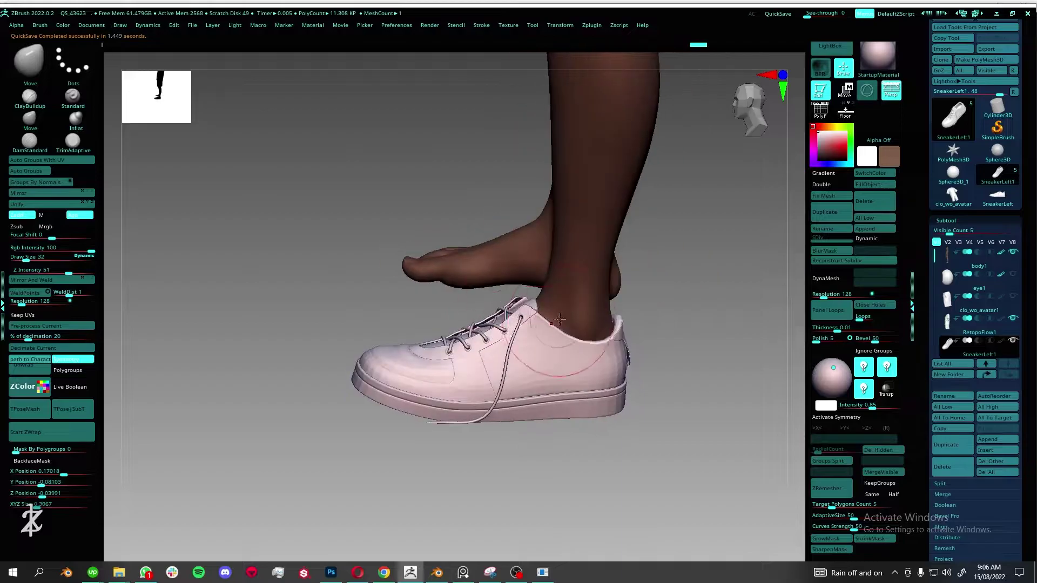
pyautogui.moveTo(539, 342)
pyautogui.mouseDown()
pyautogui.moveTo(417, 363)
pyautogui.moveTo(590, 371)
pyautogui.moveTo(583, 337)
pyautogui.moveTo(621, 303)
pyautogui.moveTo(702, 270)
pyautogui.moveTo(756, 324)
pyautogui.mouseUp()
pyautogui.moveTo(689, 265)
pyautogui.mouseDown()
pyautogui.moveTo(660, 343)
pyautogui.moveTo(604, 386)
pyautogui.mouseUp()
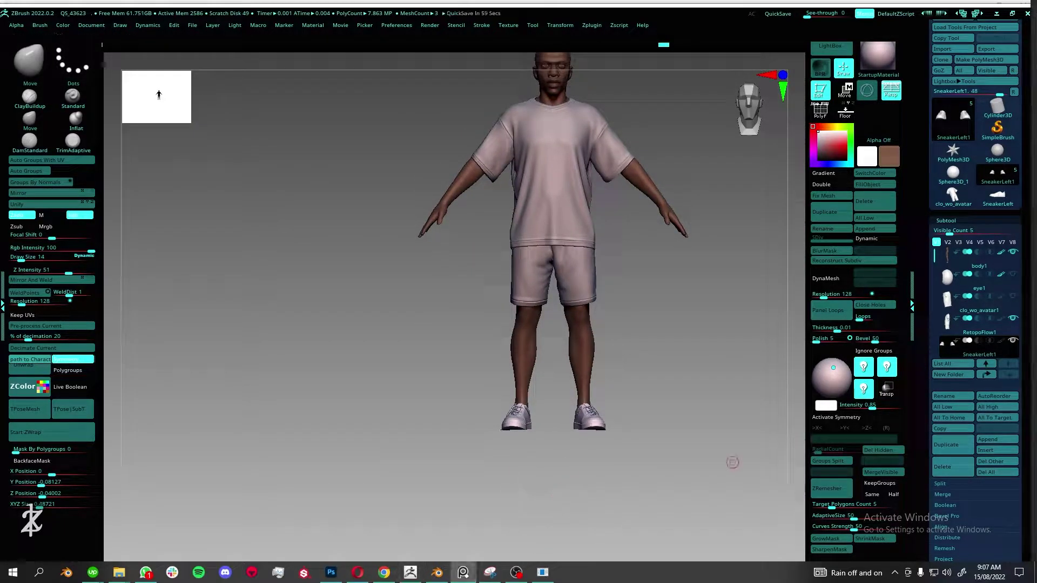
# - Draw a chain necklace around body1's neck with the Chain Brush
pyautogui.moveTo(616, 206); pyautogui.dragTo(619, 357)
pyautogui.click(965, 254)
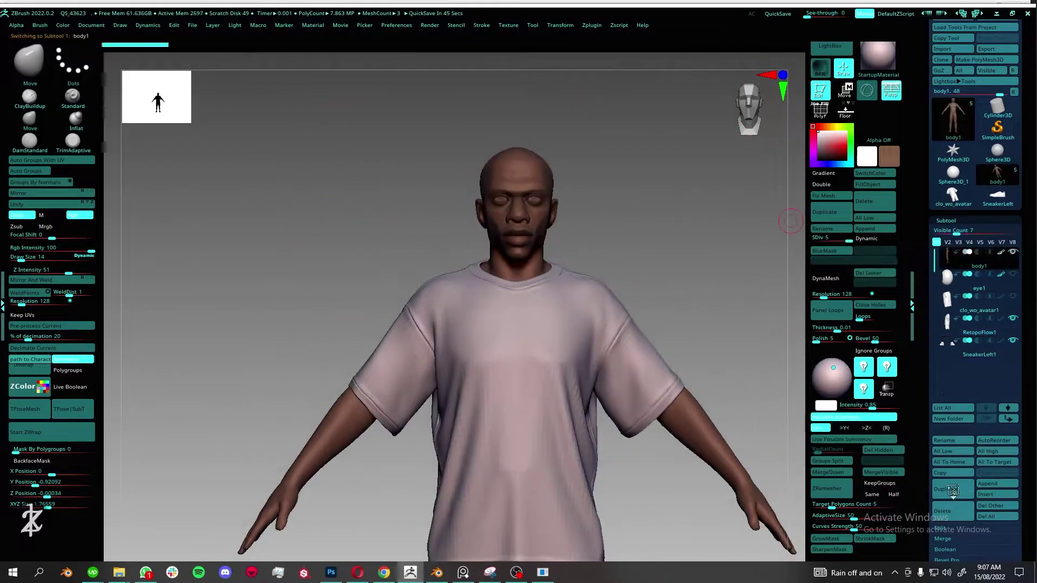
pyautogui.press('b')
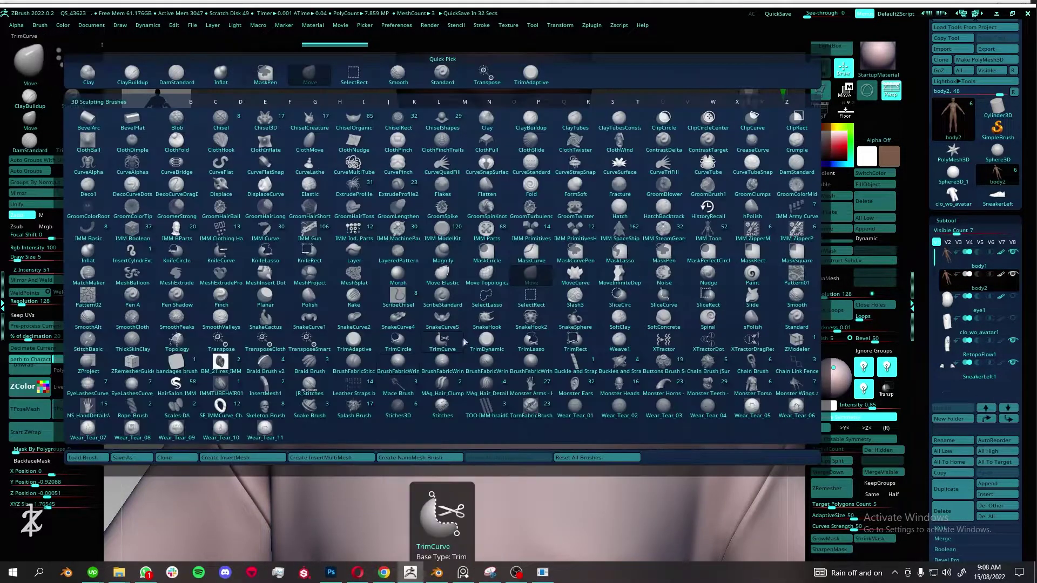
pyautogui.click(759, 368)
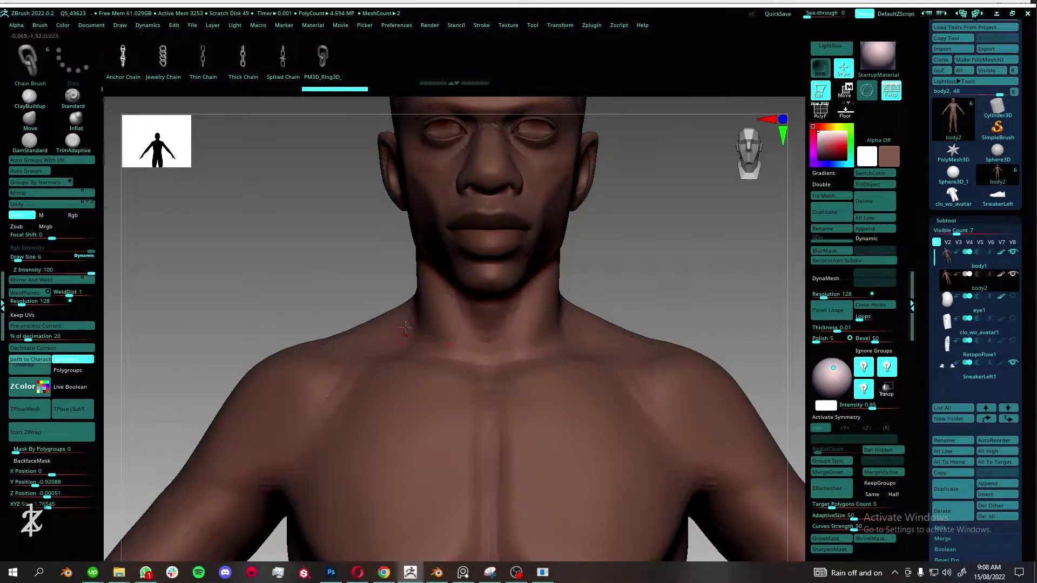
pyautogui.moveTo(590, 330); pyautogui.dragTo(551, 278, button='right')
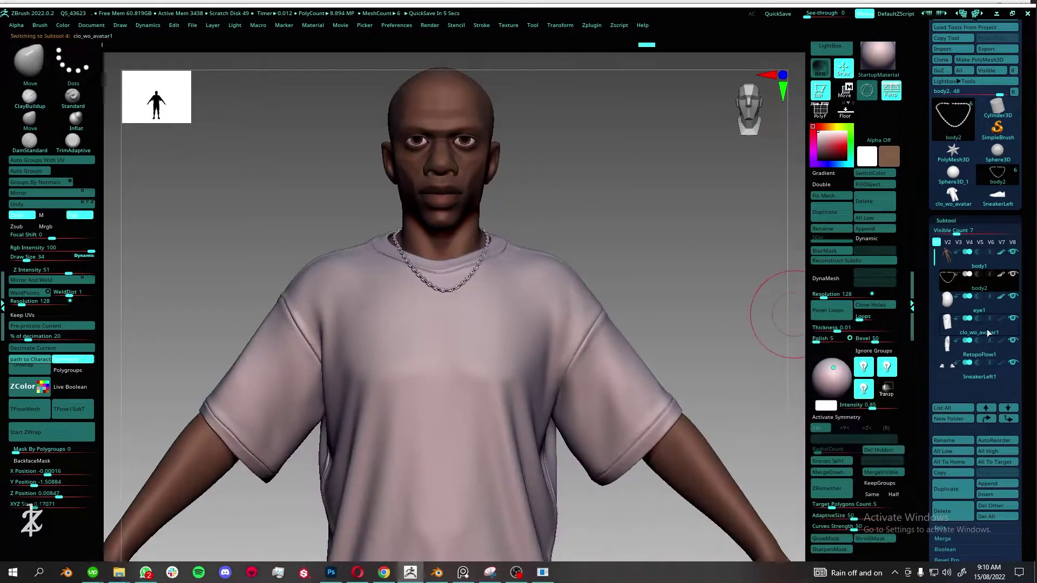
# - Append the Apple_Watch_Series_6_2021 model as a new subtool
pyautogui.click(971, 356)
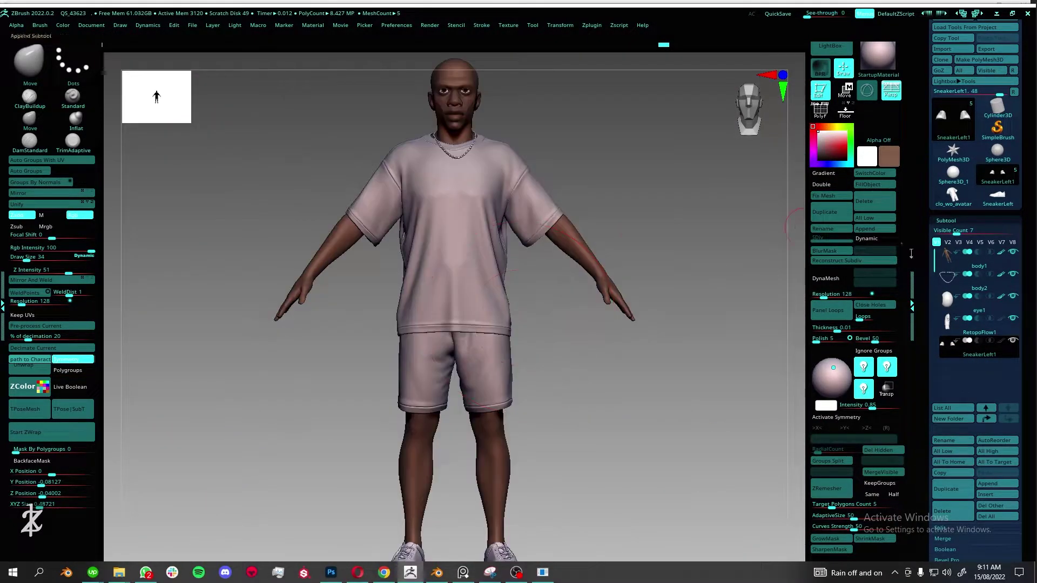
pyautogui.click(951, 253)
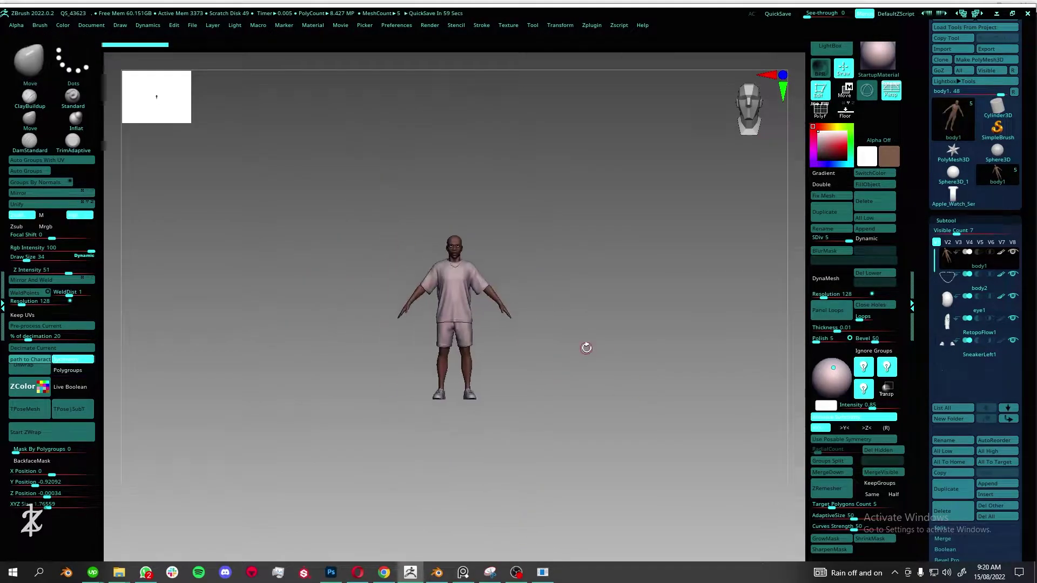
pyautogui.click(988, 484)
pyautogui.click(870, 383)
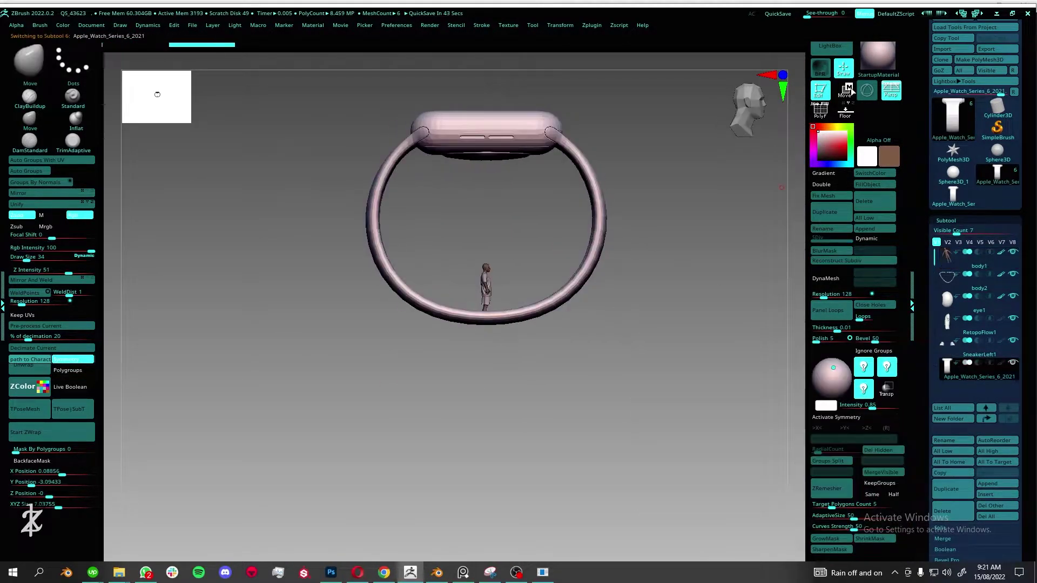
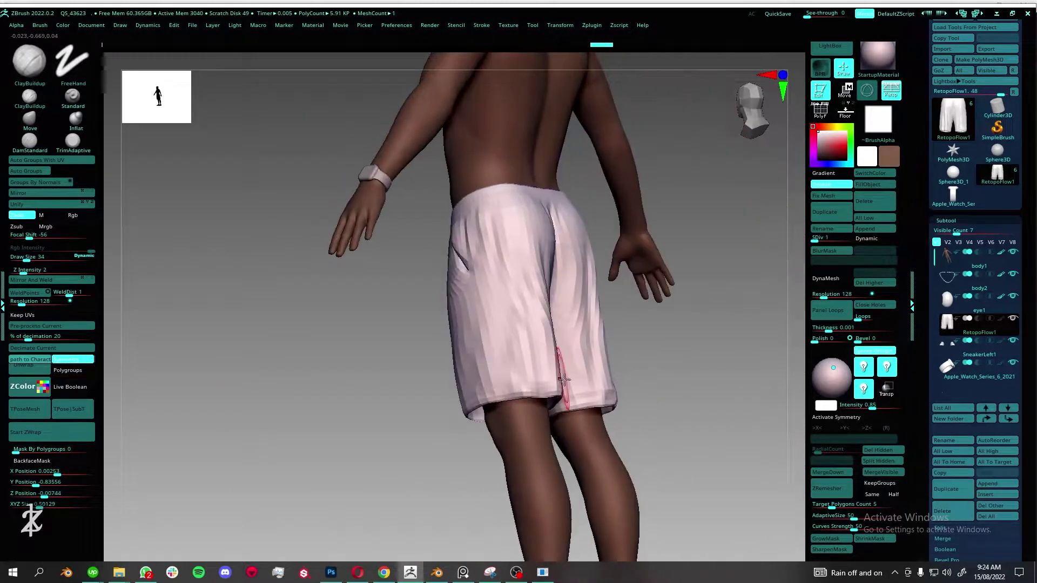
# - Orbit the view around the shorts to inspect them from behind
pyautogui.moveTo(563, 380)
pyautogui.mouseDown()
pyautogui.moveTo(524, 287)
pyautogui.moveTo(591, 279)
pyautogui.mouseUp()
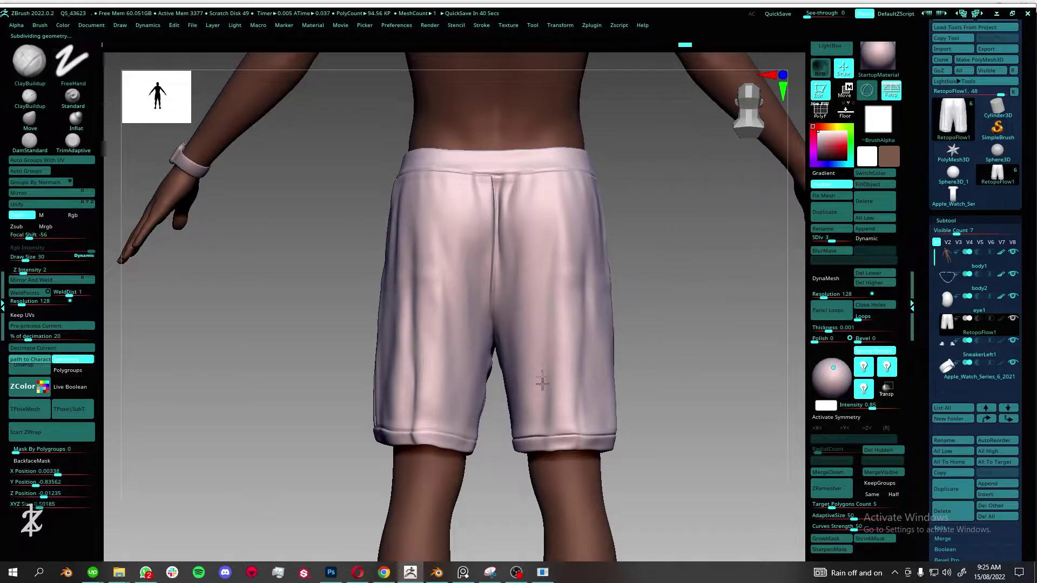
pyautogui.moveTo(553, 355); pyautogui.dragTo(555, 390, button='right')
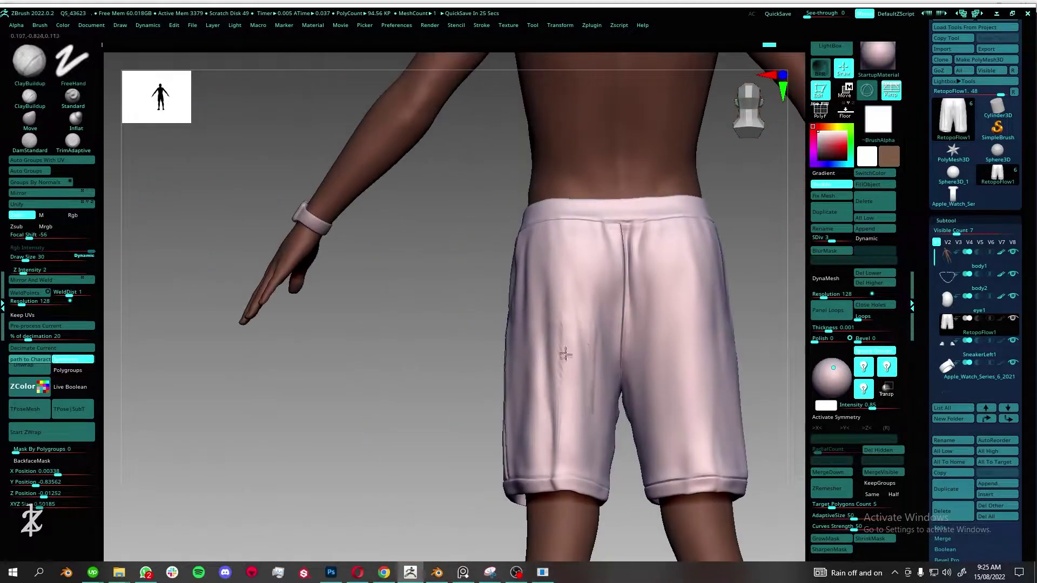
pyautogui.moveTo(604, 354)
pyautogui.mouseDown(button='right')
pyautogui.moveTo(708, 392)
pyautogui.moveTo(626, 399)
pyautogui.moveTo(634, 352)
pyautogui.mouseUp(button='right')
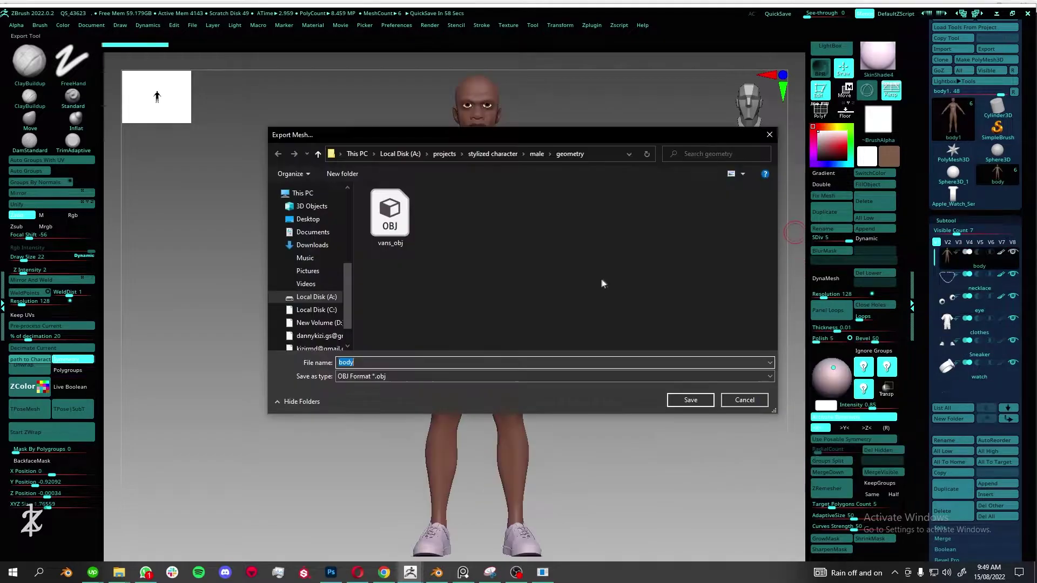
# - Create a 'build up' folder inside male and save the body mesh OBJ there
pyautogui.click(537, 154)
pyautogui.rightClick(504, 289)
pyautogui.click(535, 342)
pyautogui.write('build u')
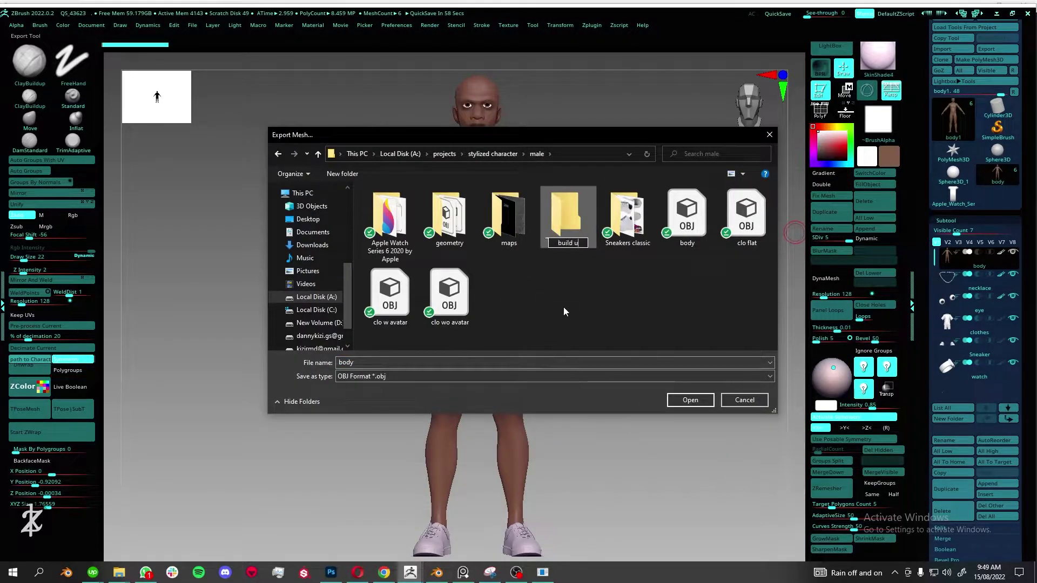
pyautogui.write('p')
pyautogui.press('Return')
pyautogui.press('Return')
pyautogui.click(690, 400)
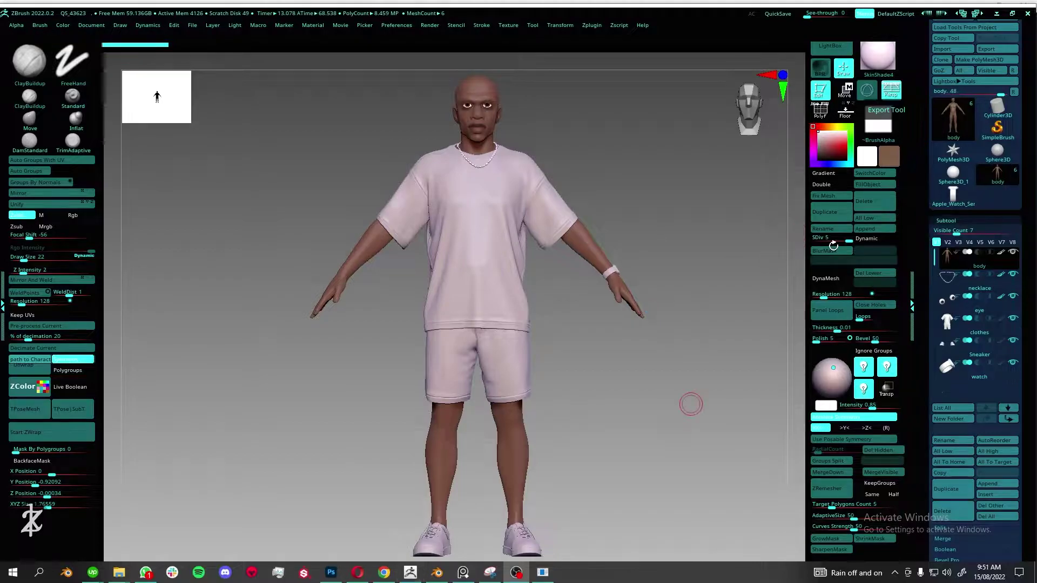
# - Export the body maps as 'rockbody' with the Multi Map Exporter plugin
pyautogui.click(986, 48)
pyautogui.click(690, 397)
pyautogui.click(2, 306)
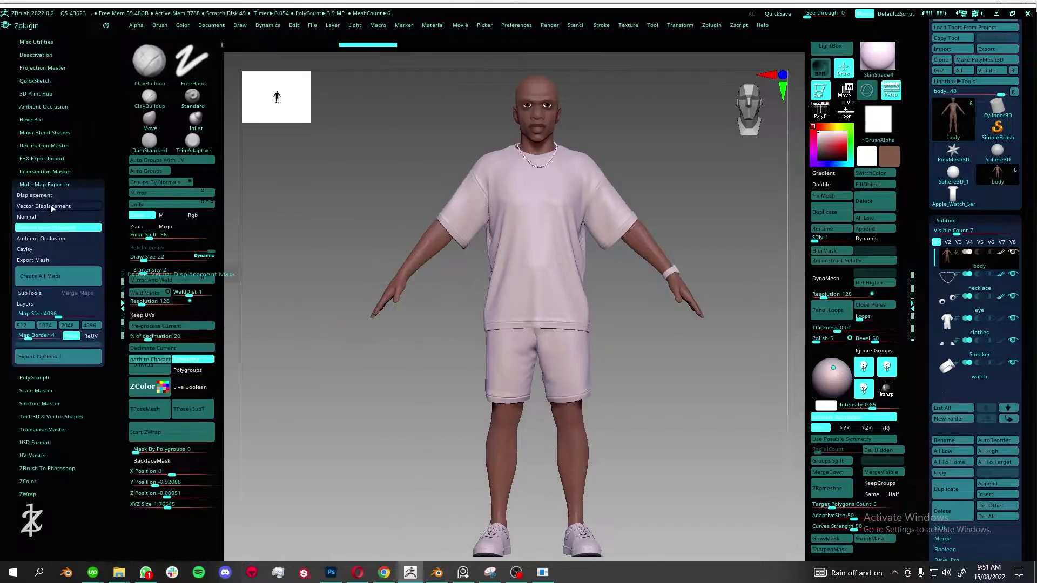
pyautogui.click(58, 276)
pyautogui.click(691, 399)
pyautogui.write('eye lp')
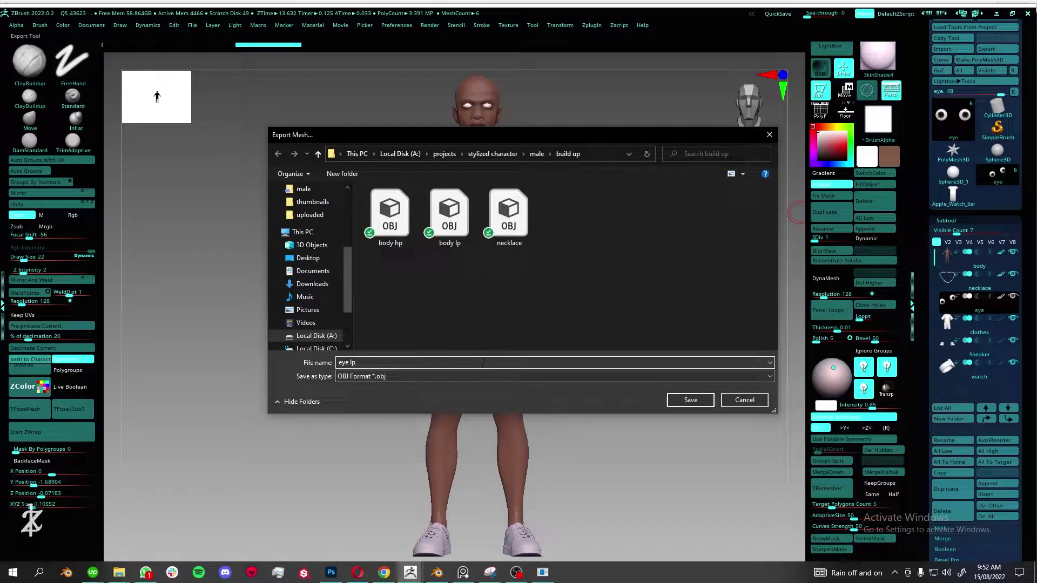
# - Export the eye mesh as 'eye lp' with 'rockeye' maps, then export the clothes mesh
pyautogui.click(695, 401)
pyautogui.click(3, 309)
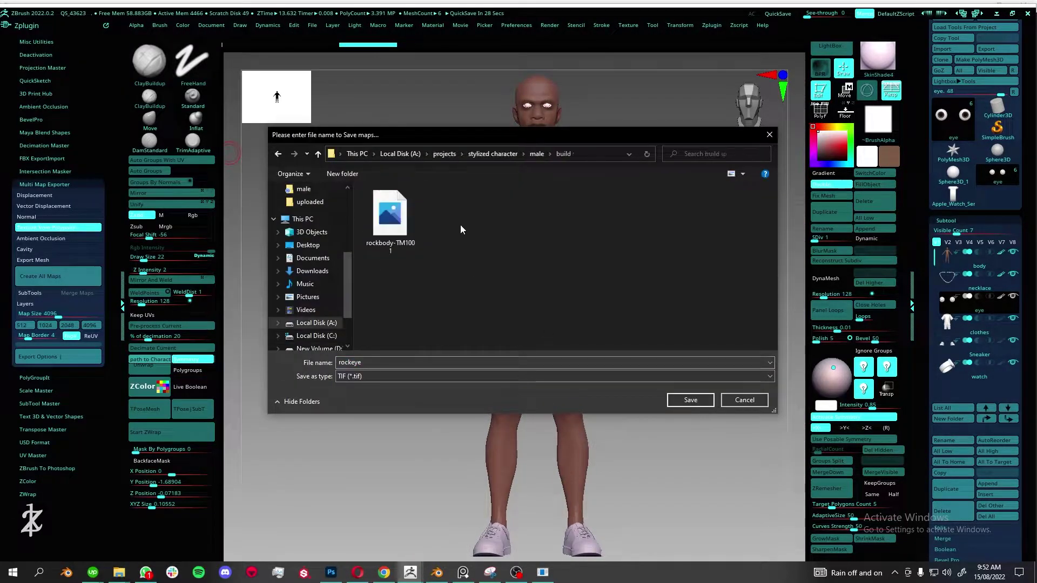
pyautogui.click(691, 400)
pyautogui.click(979, 334)
pyautogui.hotkey('ctrl', 'e')
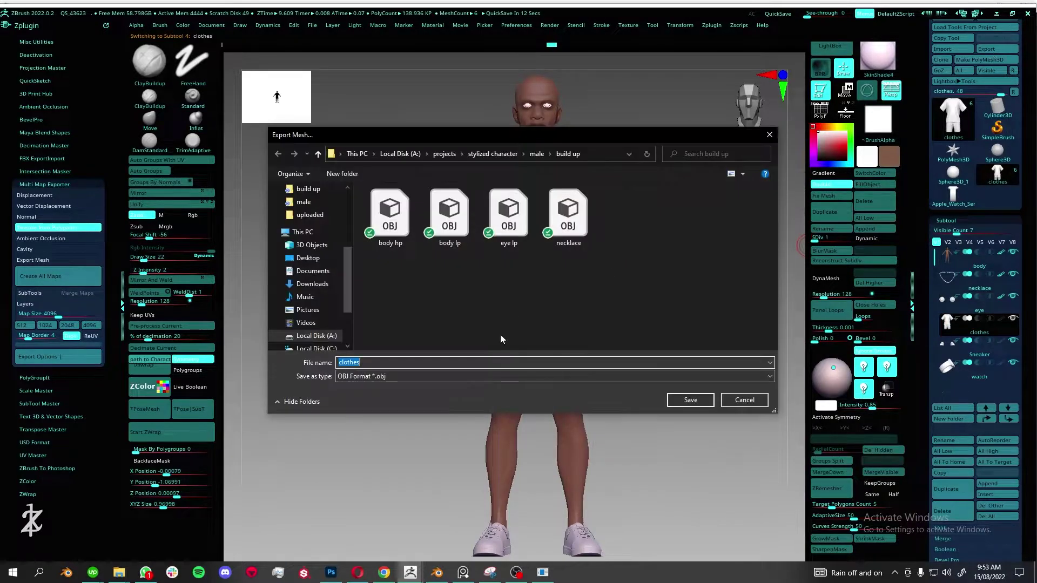
pyautogui.click(690, 400)
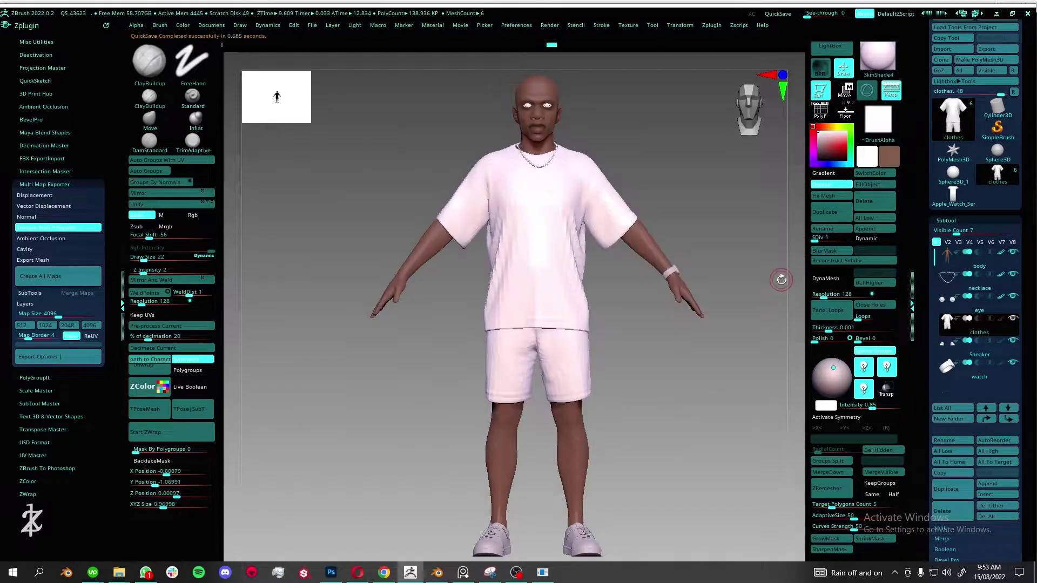
# - Import the higher-detail clothes mesh and finish the clothes OBJ export
pyautogui.hotkey('ctrl', 'i')
pyautogui.click(698, 402)
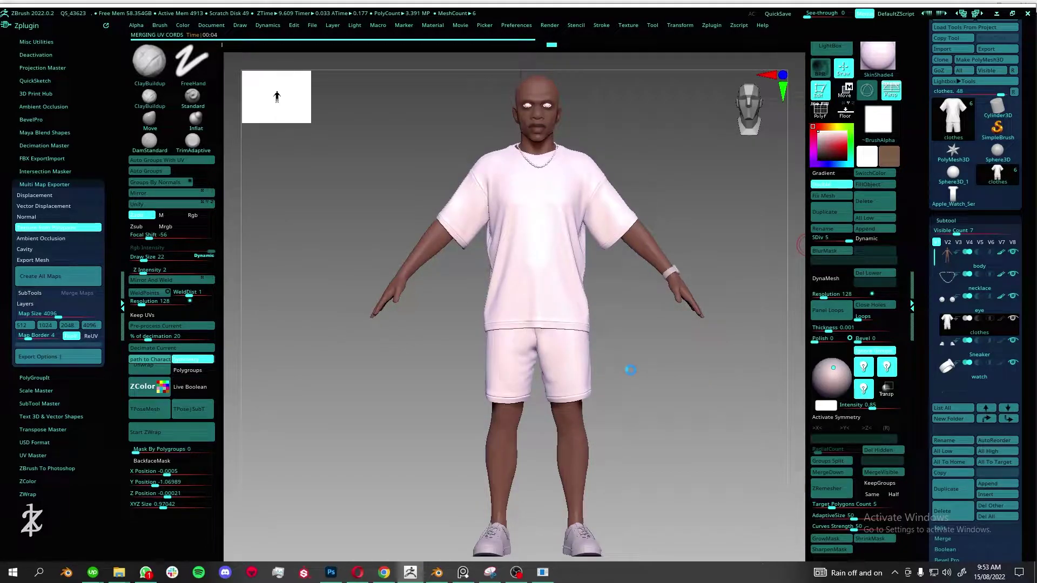
pyautogui.click(689, 399)
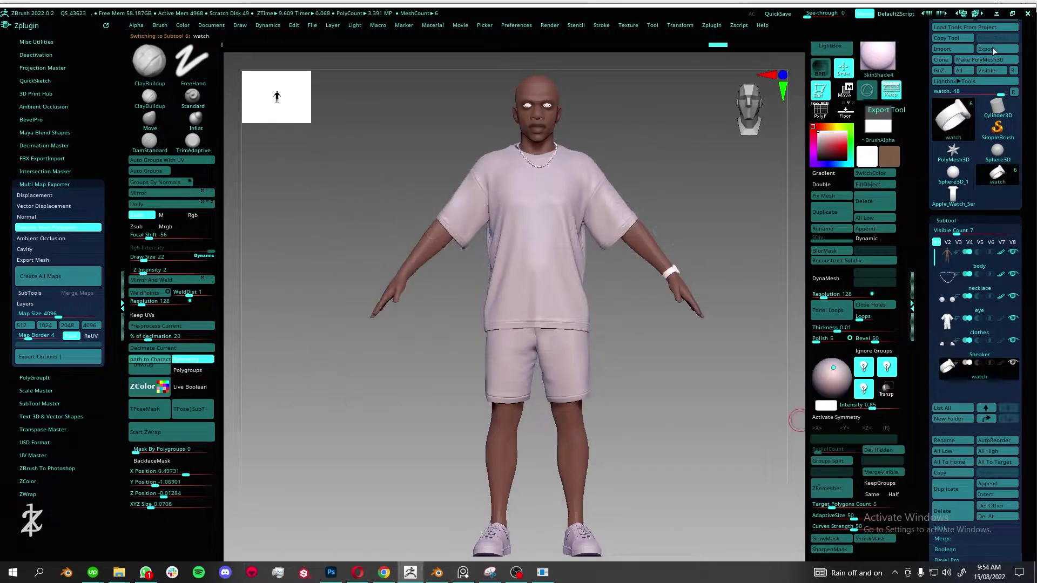
pyautogui.hotkey('alt', 'Tab')
# - Import the watch and Sneaker OBJs from the build up folder
pyautogui.click(24, 20)
pyautogui.moveTo(41, 166)
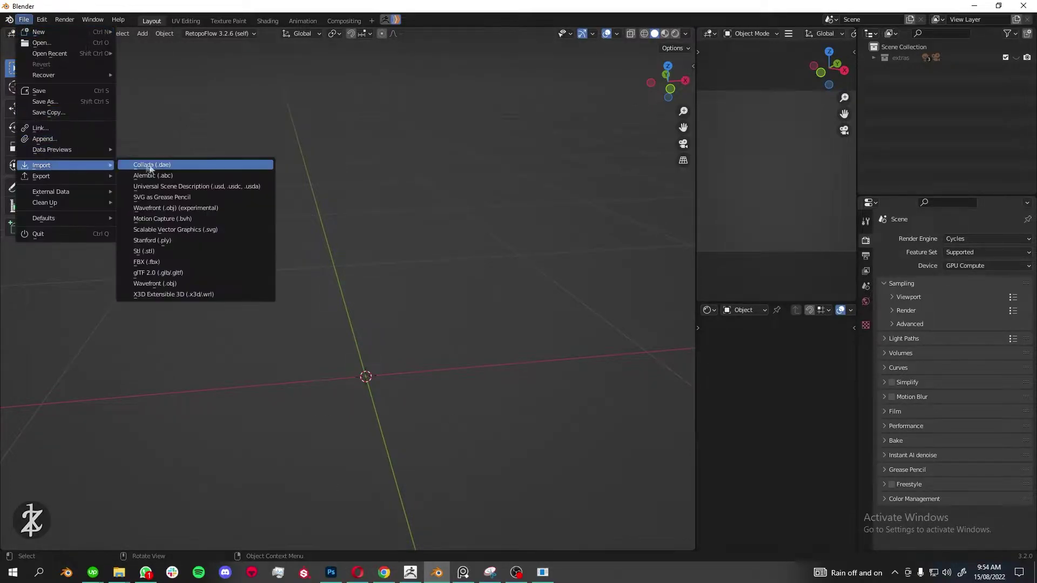
pyautogui.click(154, 283)
pyautogui.doubleClick(421, 216)
pyautogui.doubleClick(559, 230)
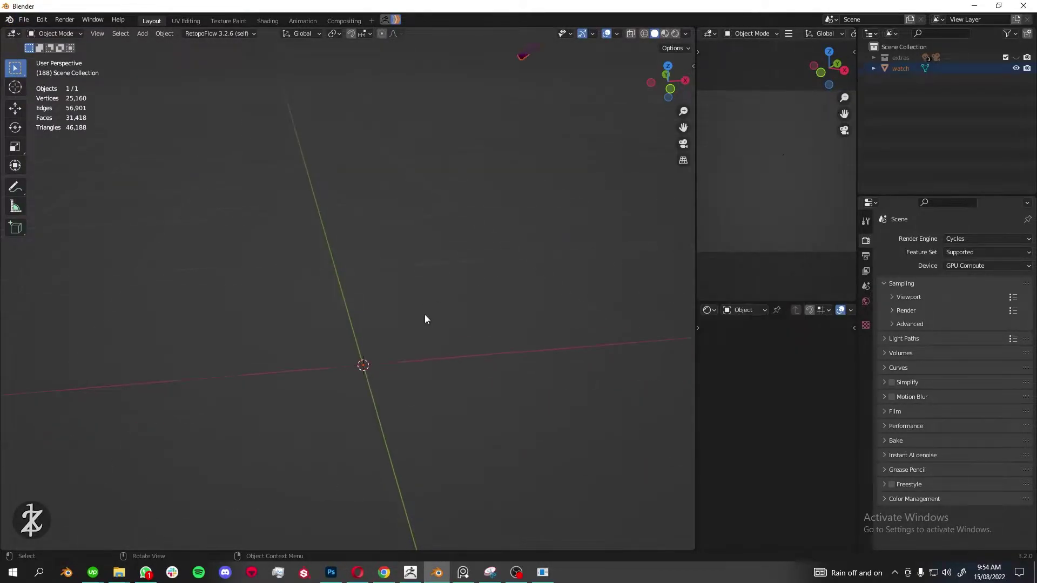
pyautogui.click(23, 19)
pyautogui.click(154, 284)
pyautogui.doubleClick(559, 345)
# - Import clothes lp.obj and eye lp.obj as Wavefront OBJs
pyautogui.click(24, 20)
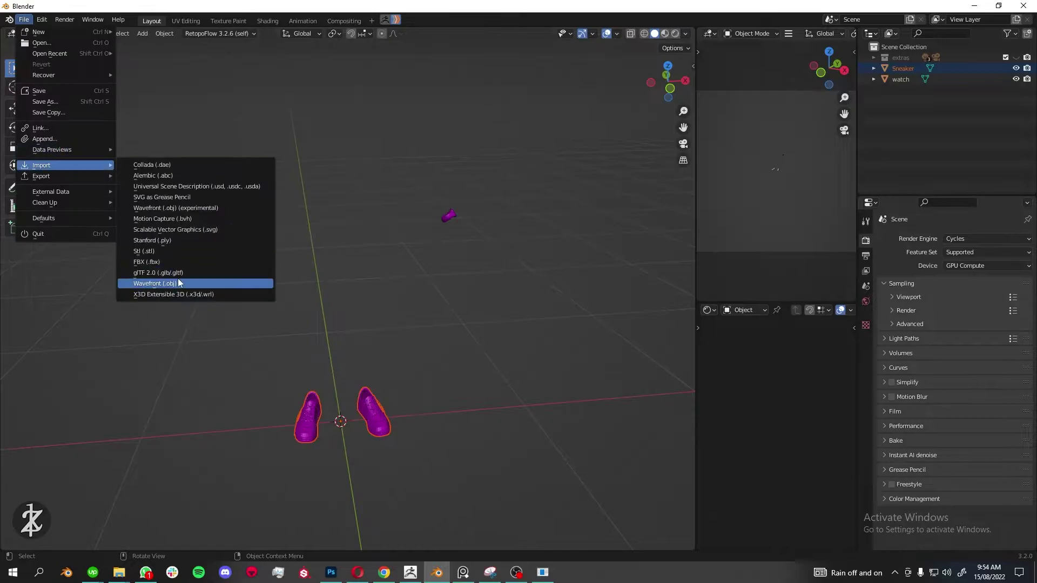
pyautogui.click(177, 283)
pyautogui.doubleClick(538, 232)
pyautogui.click(24, 19)
pyautogui.click(154, 283)
pyautogui.scroll(-1, 544, 280)
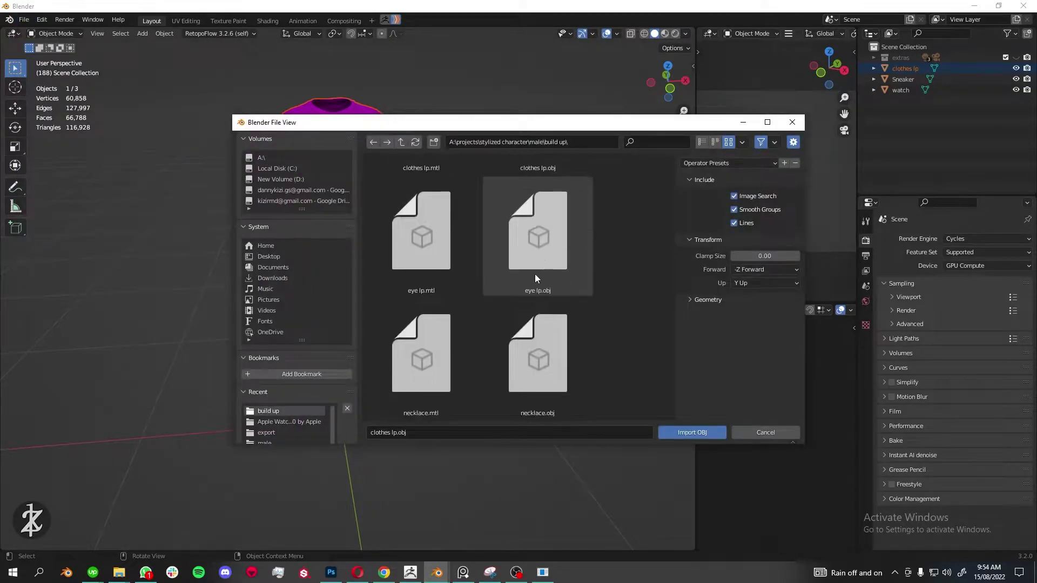
pyautogui.doubleClick(537, 279)
# - Import necklace.obj and body lp.obj to complete the character
pyautogui.click(24, 20)
pyautogui.click(154, 284)
pyautogui.scroll(-2, 467, 277)
pyautogui.scroll(-1, 468, 271)
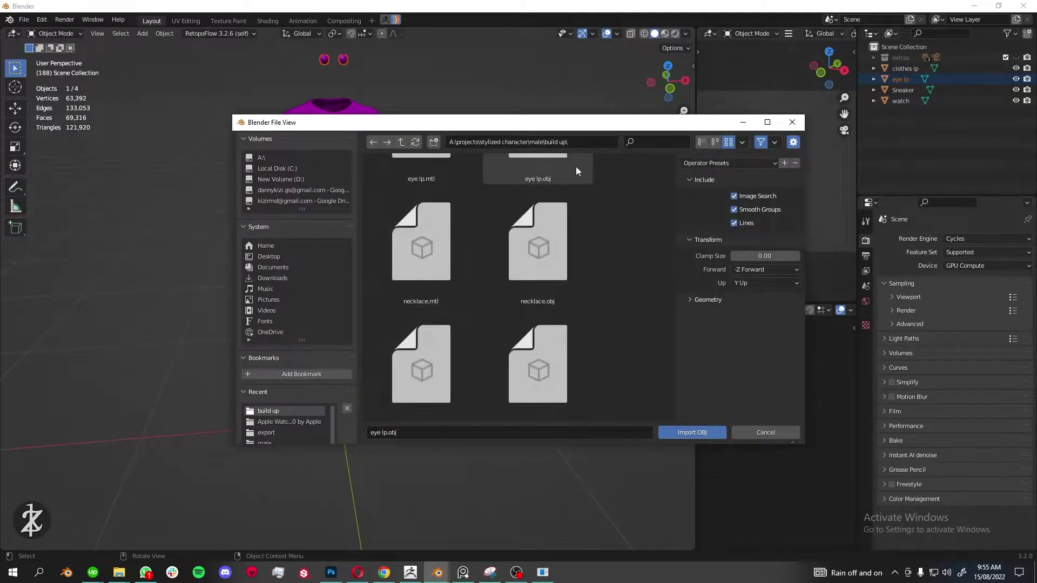
pyautogui.doubleClick(549, 261)
pyautogui.click(23, 19)
pyautogui.click(154, 284)
pyautogui.scroll(-1, 555, 289)
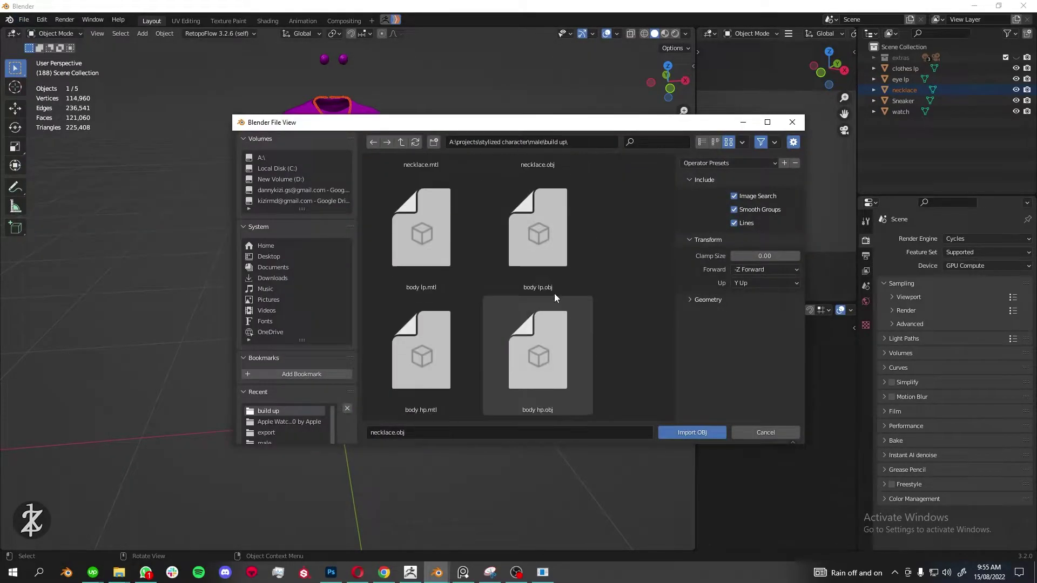
pyautogui.doubleClick(554, 293)
# - Cancel the extra import, orbit the assembled character and select the body lp mesh
pyautogui.click(24, 19)
pyautogui.click(154, 283)
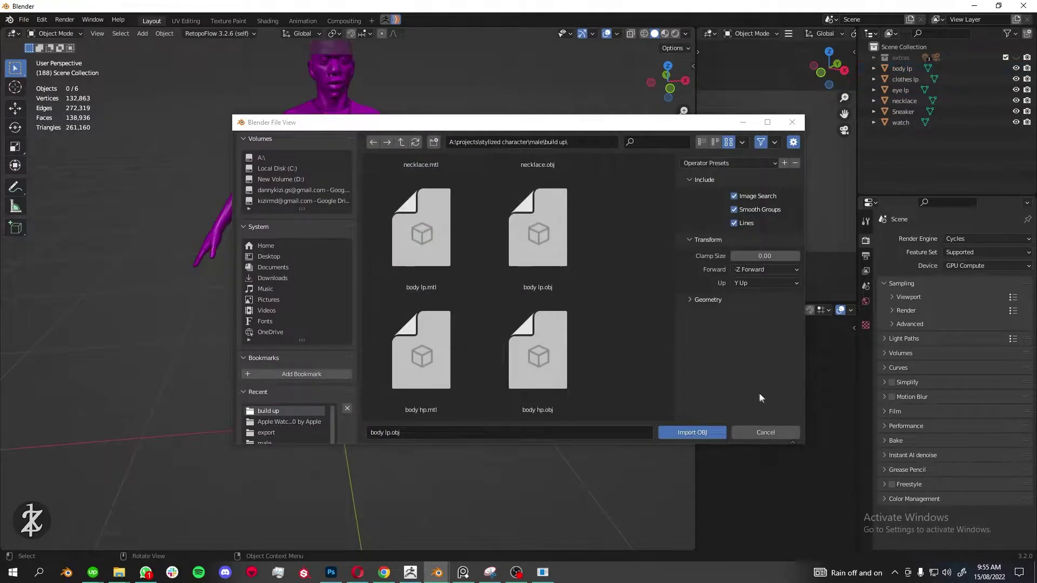
pyautogui.press('Escape')
pyautogui.moveTo(453, 278); pyautogui.dragTo(332, 251, button='middle')
pyautogui.scroll(5, 332, 250)
pyautogui.click(307, 278)
pyautogui.moveTo(440, 209)
pyautogui.mouseDown(button='middle')
pyautogui.moveTo(508, 226)
pyautogui.moveTo(411, 324)
pyautogui.mouseUp(button='middle')
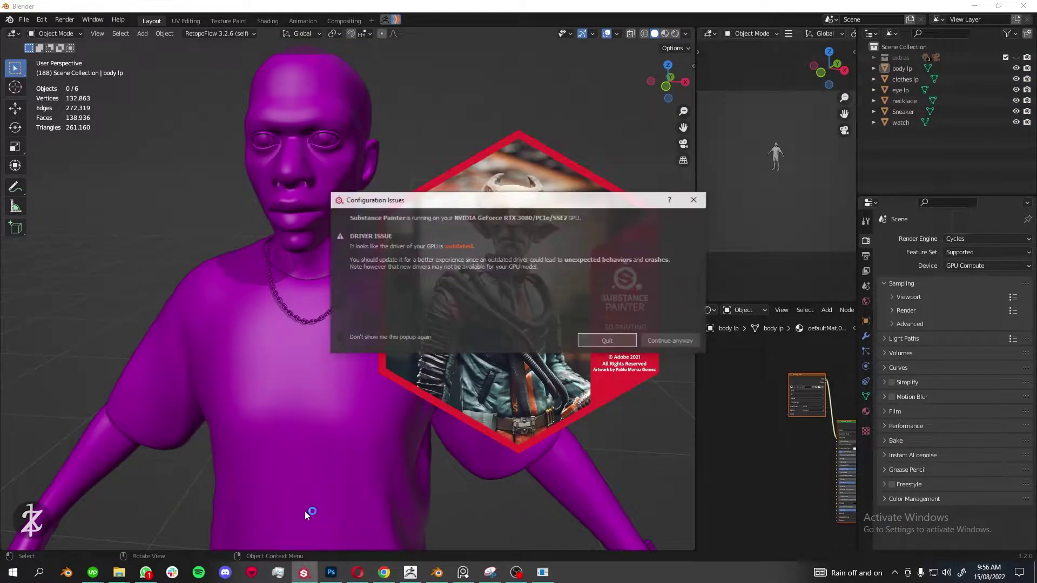
# - Start a new project from the clothes low-poly OBJ in the build up folder
pyautogui.click(673, 340)
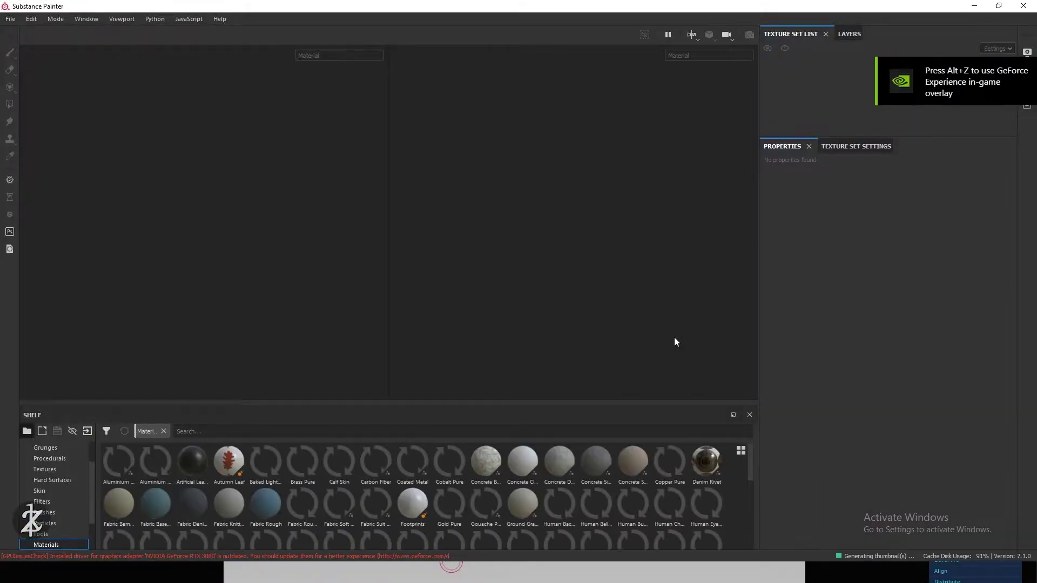
pyautogui.click(10, 19)
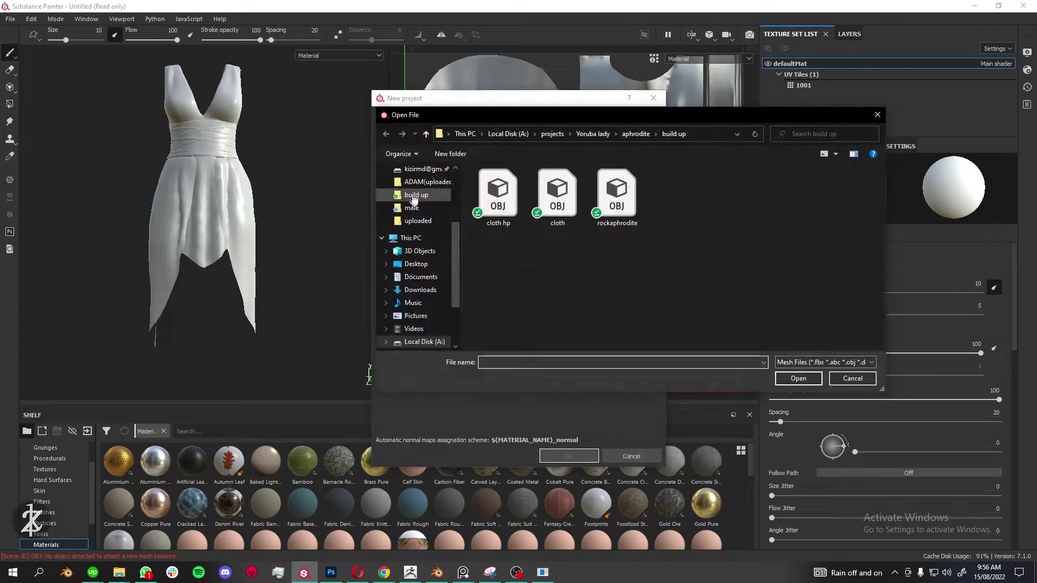
pyautogui.doubleClick(555, 190)
pyautogui.click(575, 342)
pyautogui.click(492, 301)
# - Bake normal and ambient occlusion maps from the high-poly clothes mesh
pyautogui.click(866, 147)
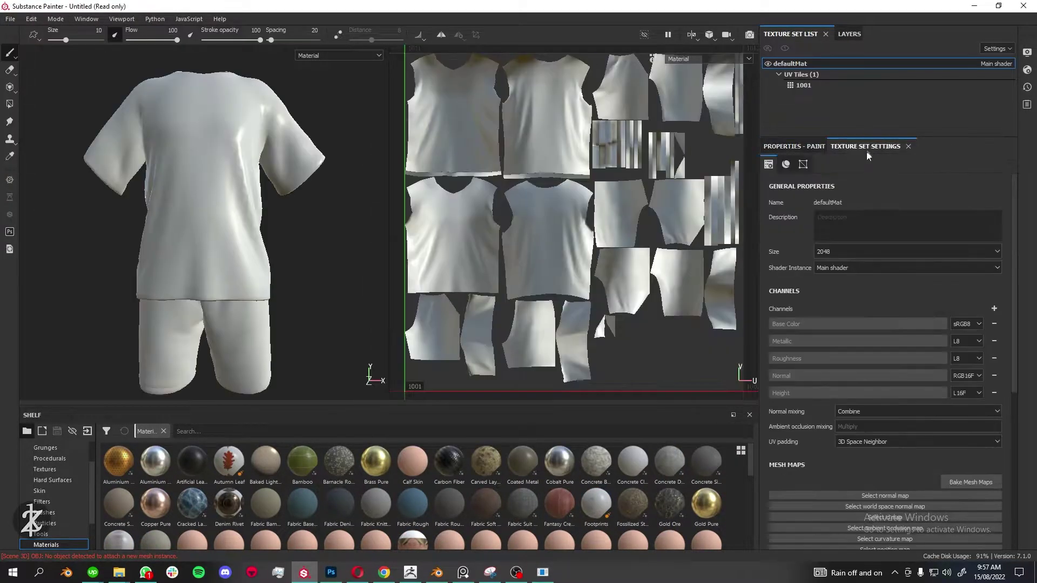
pyautogui.click(971, 287)
pyautogui.click(684, 215)
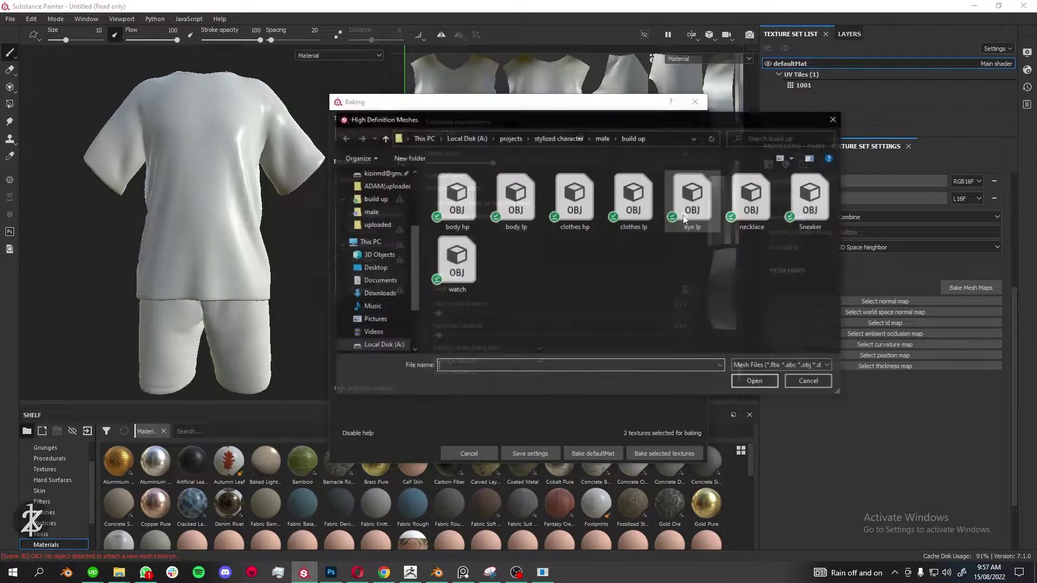
pyautogui.click(653, 452)
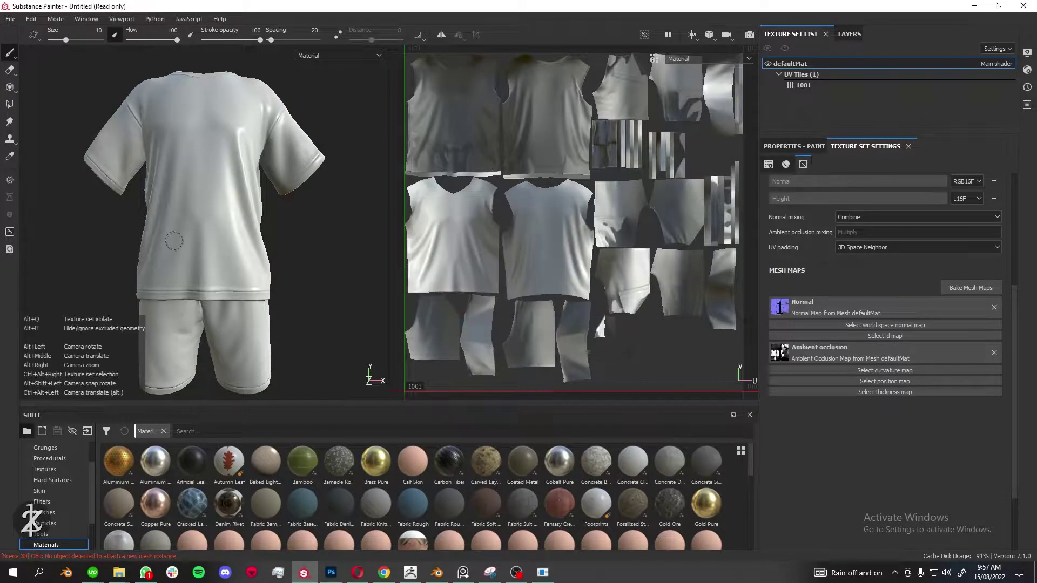
pyautogui.press('f')
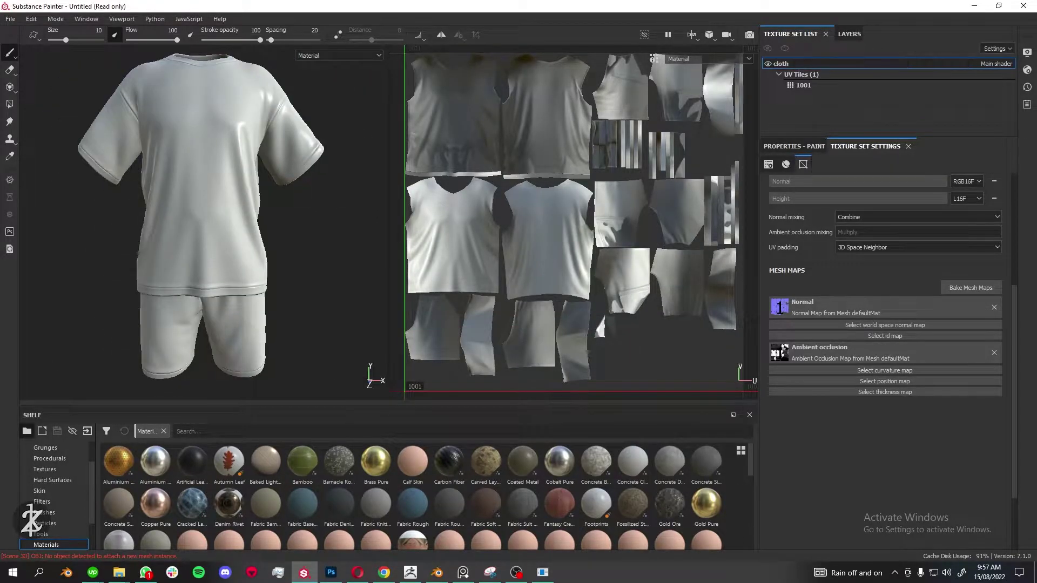
# - Apply Fabric Bamboo to the fill layer in near-white with tiling scale 12.58
pyautogui.click(805, 153)
pyautogui.moveTo(648, 394); pyautogui.dragTo(651, 397)
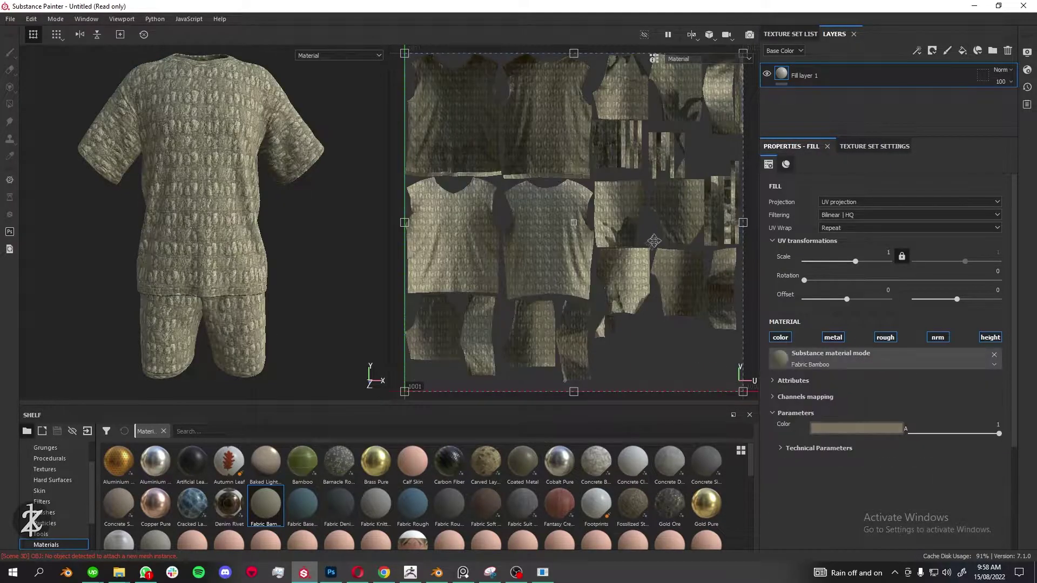
pyautogui.scroll(3, 216, 216)
pyautogui.moveTo(855, 261); pyautogui.dragTo(868, 262)
pyautogui.keyDown('alt'); pyautogui.moveTo(258, 236); pyautogui.dragTo(259, 81, button='middle'); pyautogui.keyUp('alt')
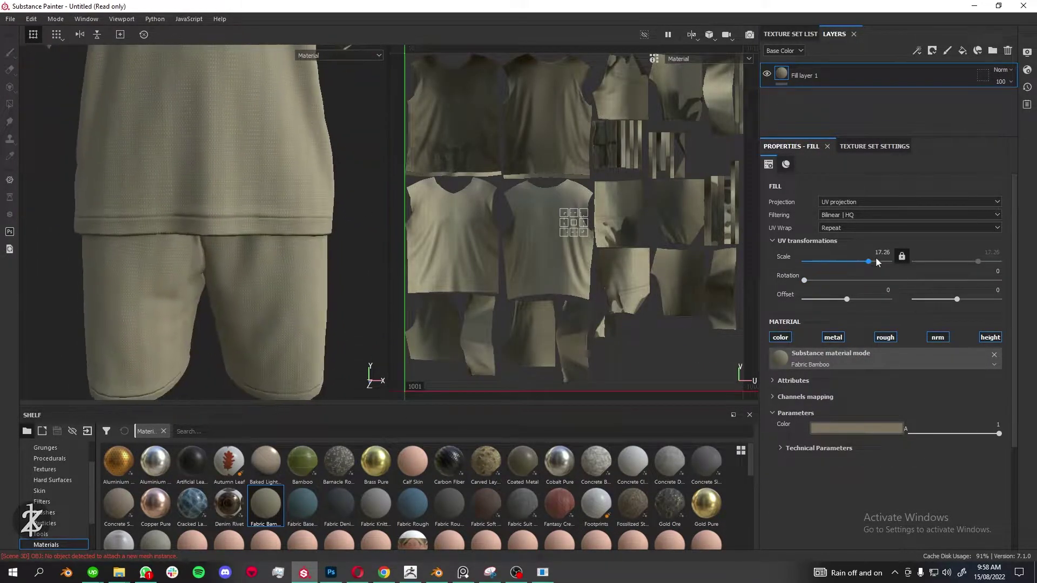
pyautogui.moveTo(841, 432); pyautogui.dragTo(830, 463)
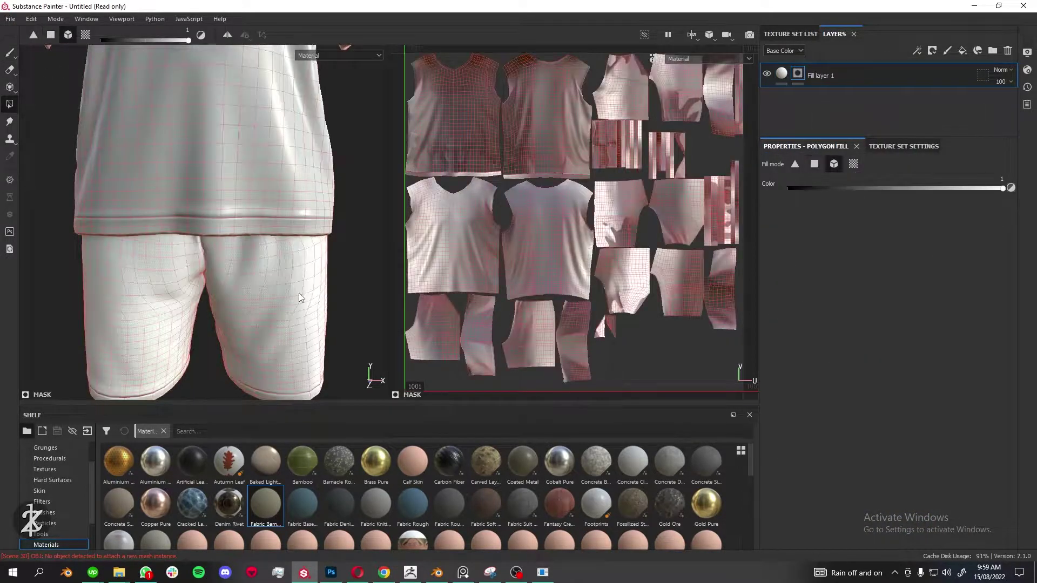
pyautogui.moveTo(339, 506)
pyautogui.moveTo(855, 261); pyautogui.dragTo(868, 262)
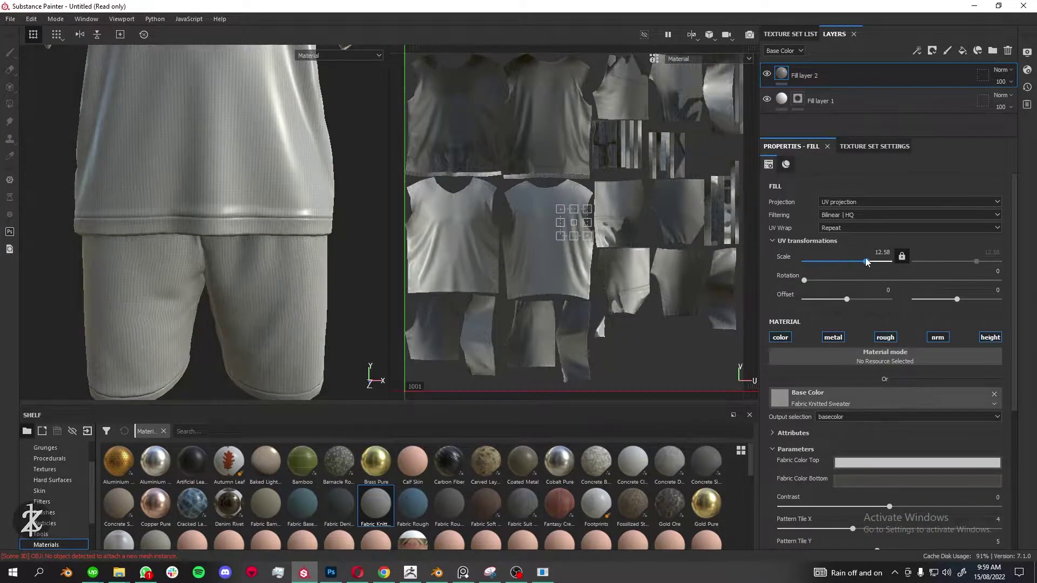
# - Set Fill layer 2 to whole-mesh fill and apply Fabric Rough Aligned to the shirt
pyautogui.press('4')
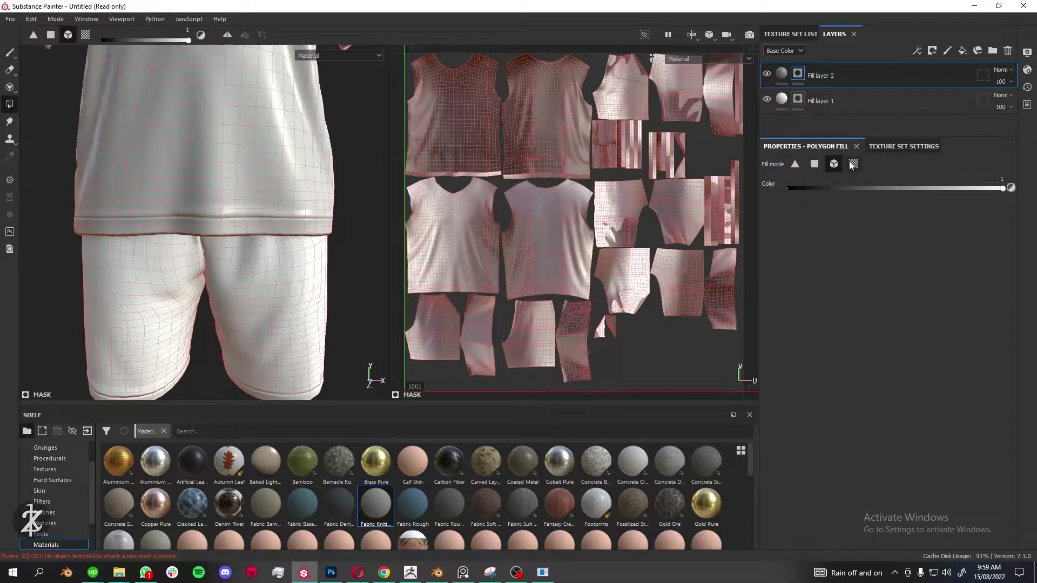
pyautogui.press('3')
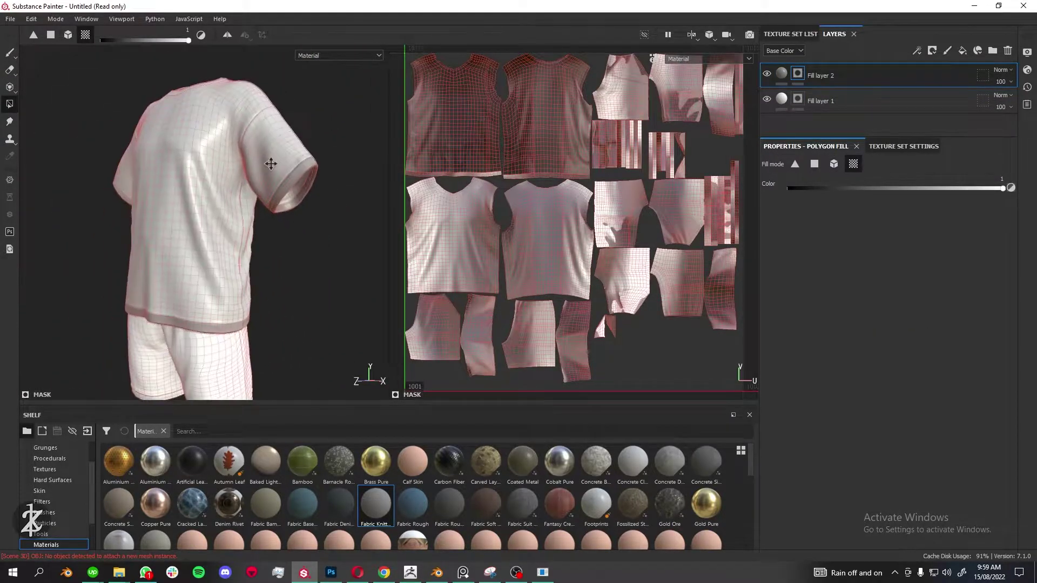
pyautogui.keyDown('alt'); pyautogui.moveTo(245, 214); pyautogui.dragTo(296, 249); pyautogui.keyUp('alt')
pyautogui.click(782, 74)
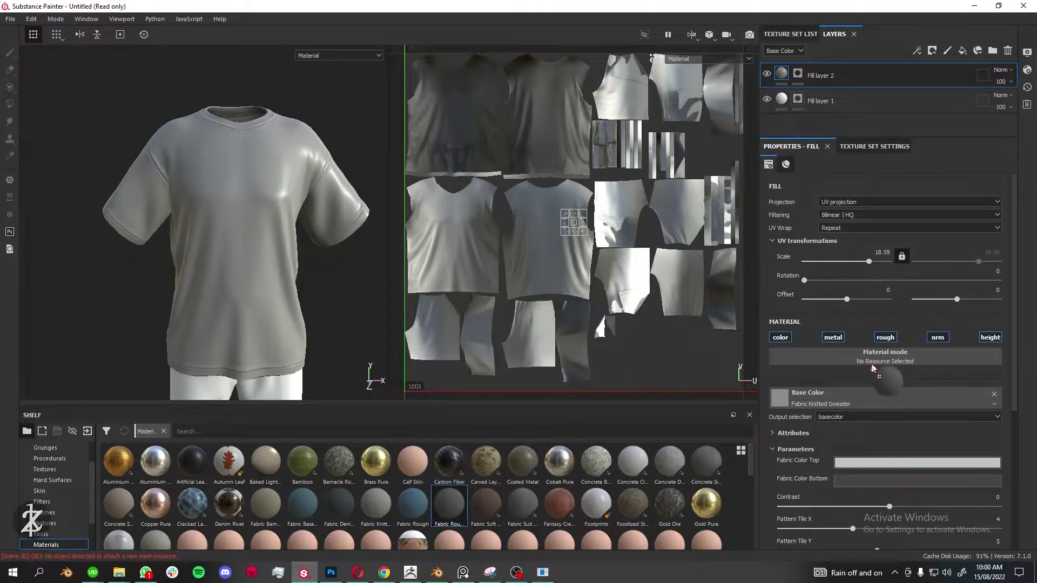
pyautogui.moveTo(448, 505); pyautogui.dragTo(885, 359)
# - Adjust the shirt fabric colour through brown and orange tints, ending on black
pyautogui.scroll(5, 302, 188)
pyautogui.scroll(-5, 301, 189)
pyautogui.click(856, 429)
pyautogui.click(910, 492)
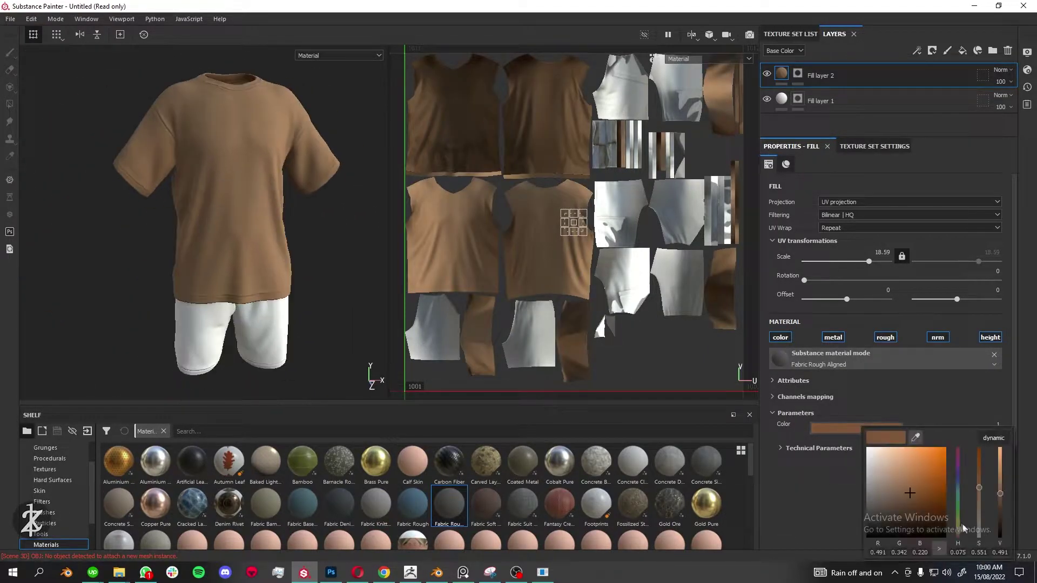
pyautogui.moveTo(910, 489); pyautogui.dragTo(917, 481)
pyautogui.moveTo(959, 531); pyautogui.dragTo(961, 536)
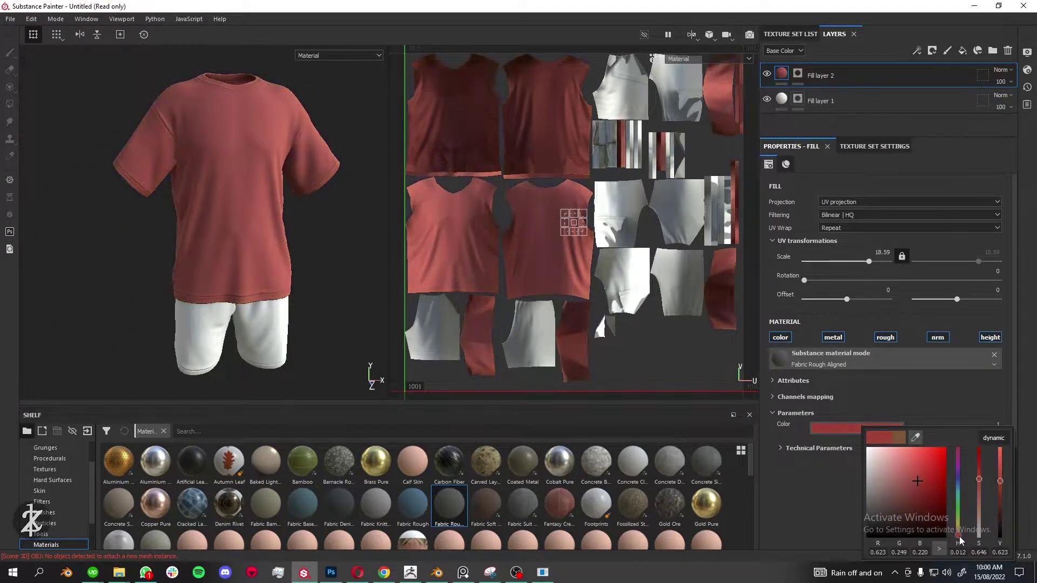
pyautogui.click(821, 101)
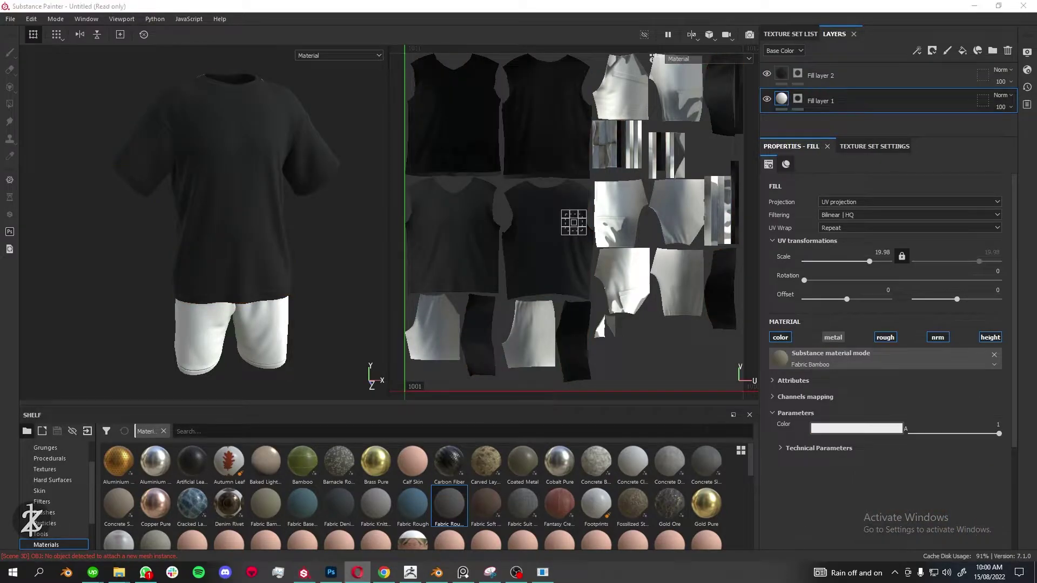
# - Select Fill layer 1 and bring up the project save window
pyautogui.click(856, 428)
pyautogui.scroll(5, 280, 159)
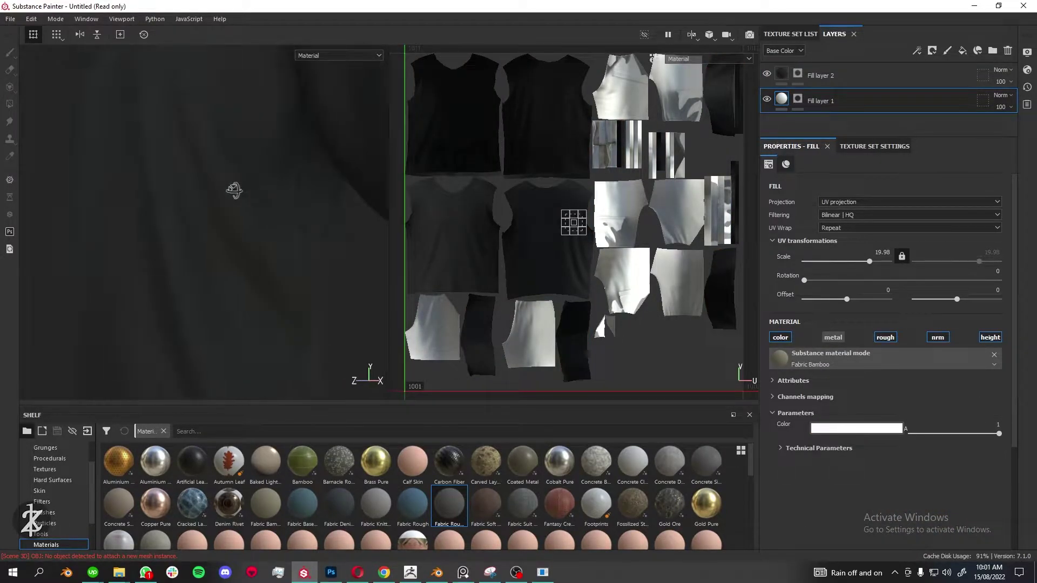
pyautogui.scroll(3, 153, 75)
pyautogui.hotkey('ctrl', 's')
# - Save the project as 'clothes' in the male folder
pyautogui.doubleClick(181, 104)
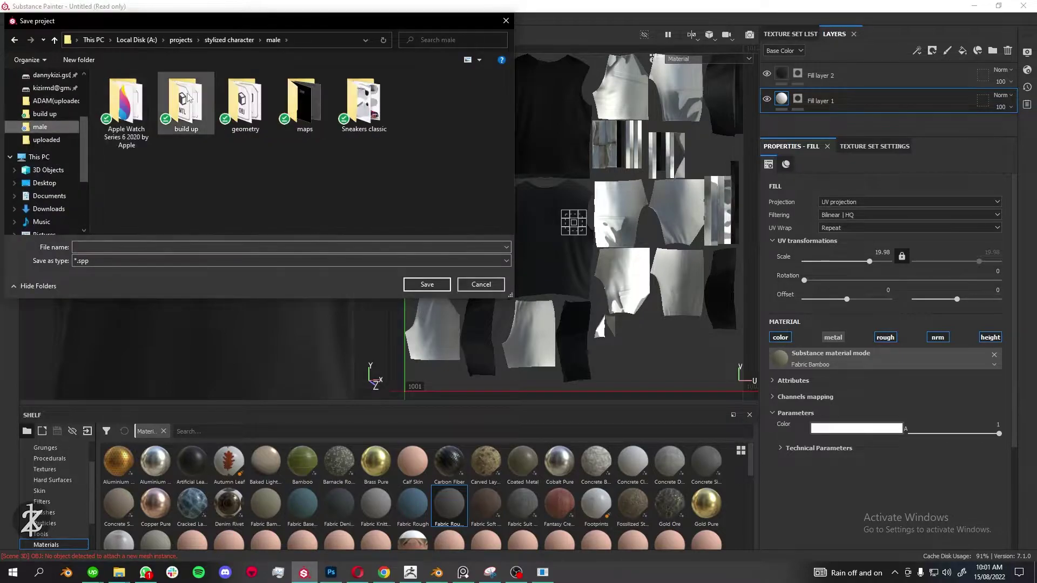
pyautogui.write('clothes')
pyautogui.press('Return')
# - Export the cloth textures at 4096 into build up, leaving out the metallic map
pyautogui.click(10, 18)
pyautogui.click(32, 206)
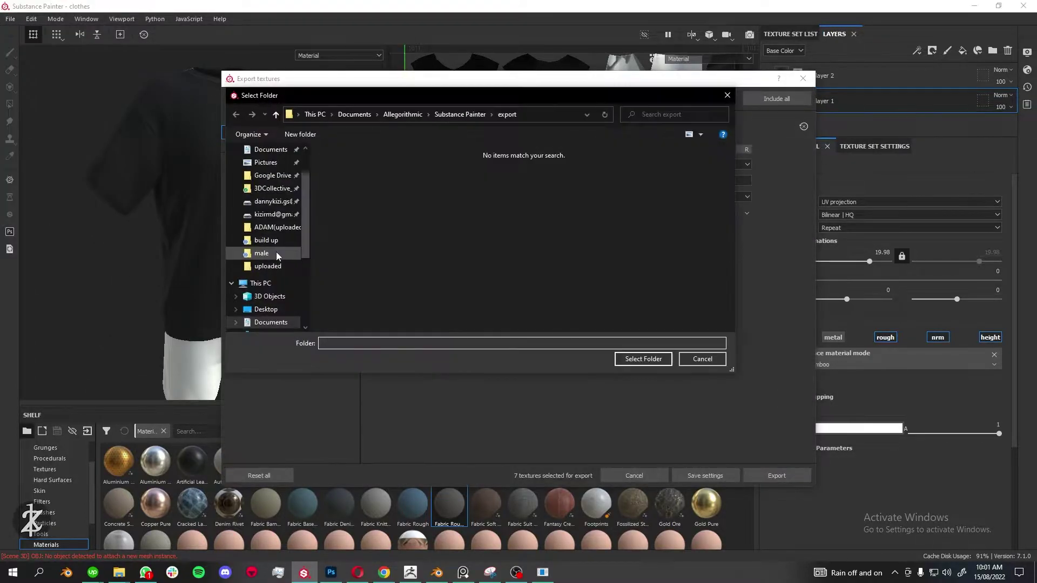
pyautogui.click(643, 358)
pyautogui.click(540, 184)
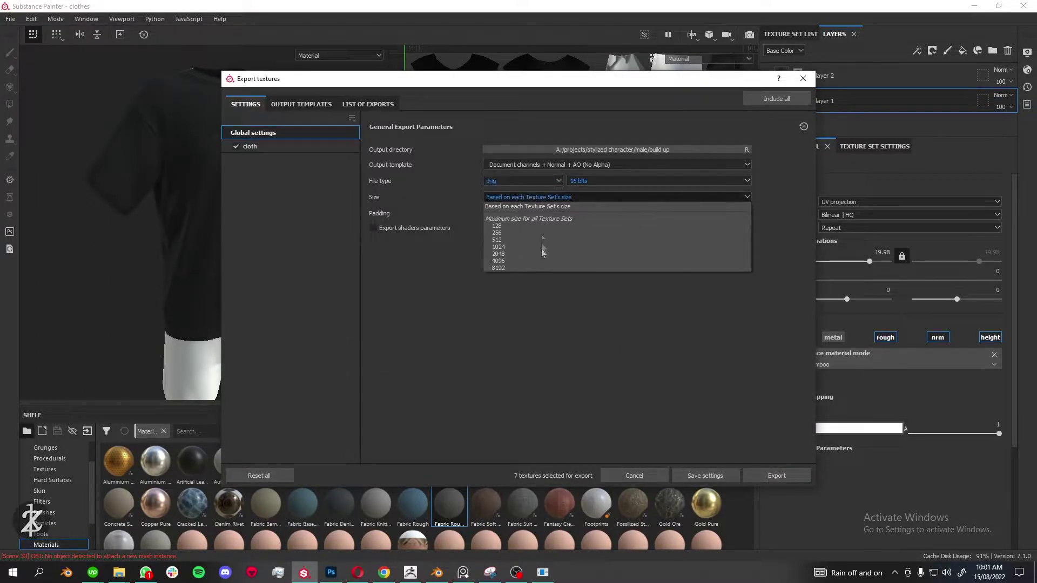
pyautogui.click(250, 146)
pyautogui.click(373, 269)
pyautogui.click(777, 476)
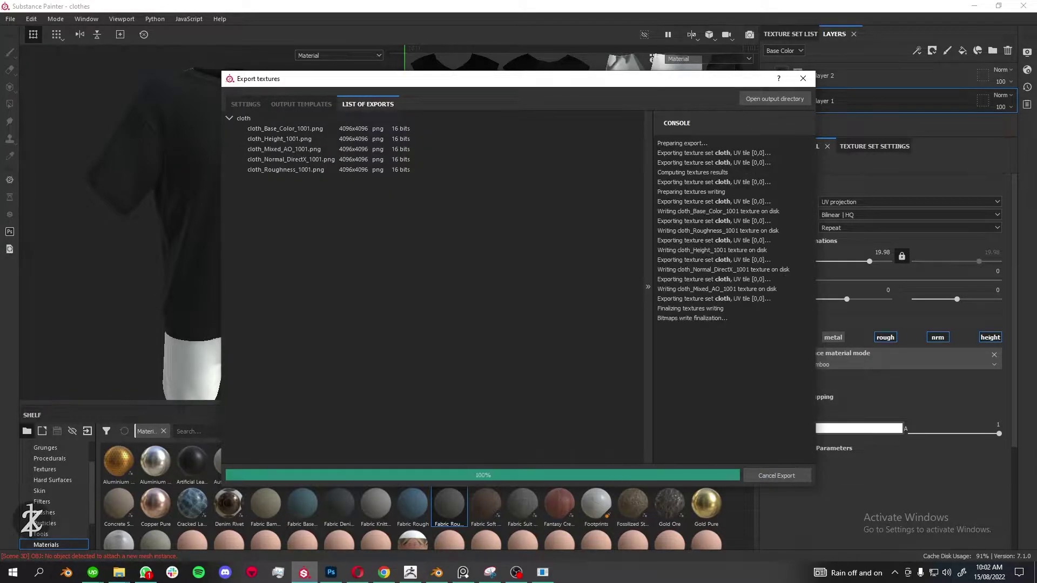
pyautogui.press('Escape')
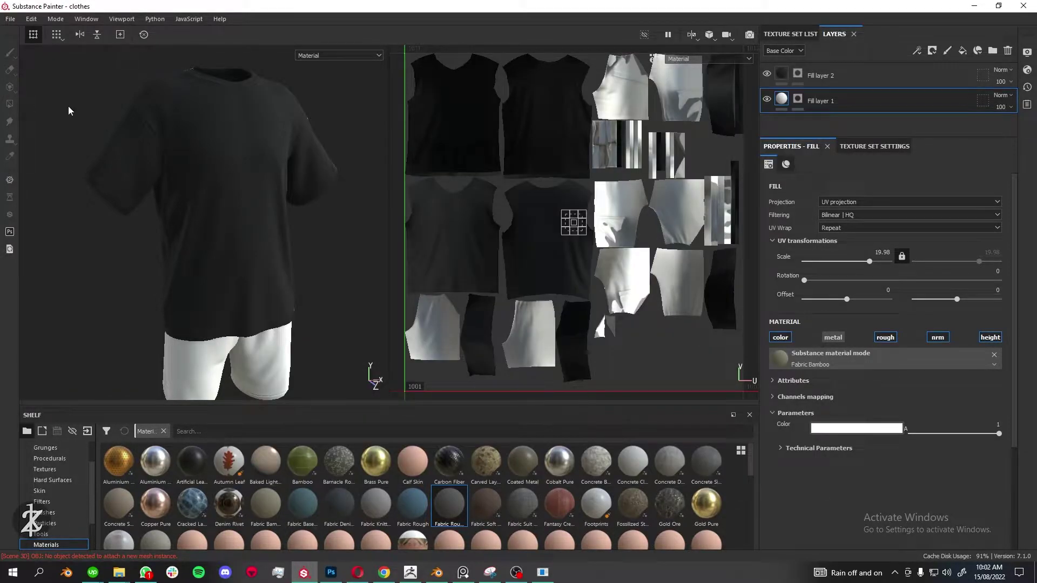
pyautogui.click(437, 573)
# - View through the camera, select the clothes, sneakers and eyes, and enable Rendered shading
pyautogui.press('KP_0')
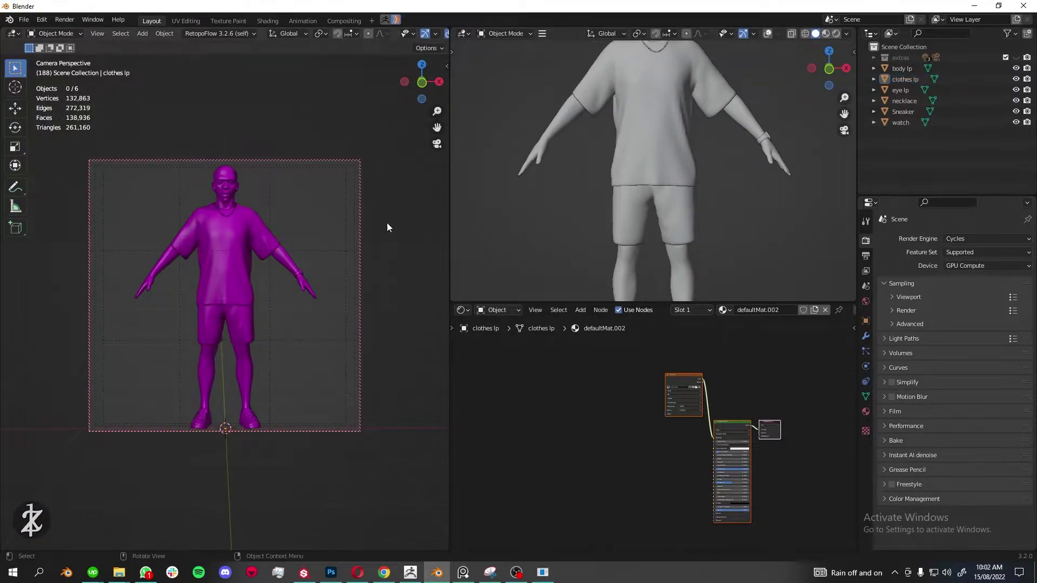
pyautogui.press('Down')
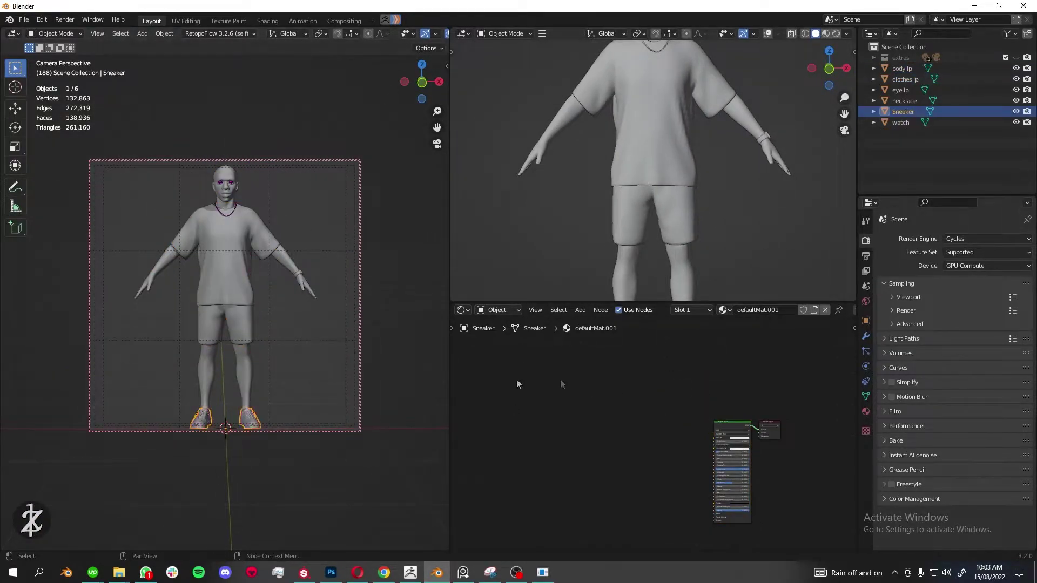
pyautogui.click(270, 332)
pyautogui.click(265, 242)
pyautogui.press('KP_Decimal')
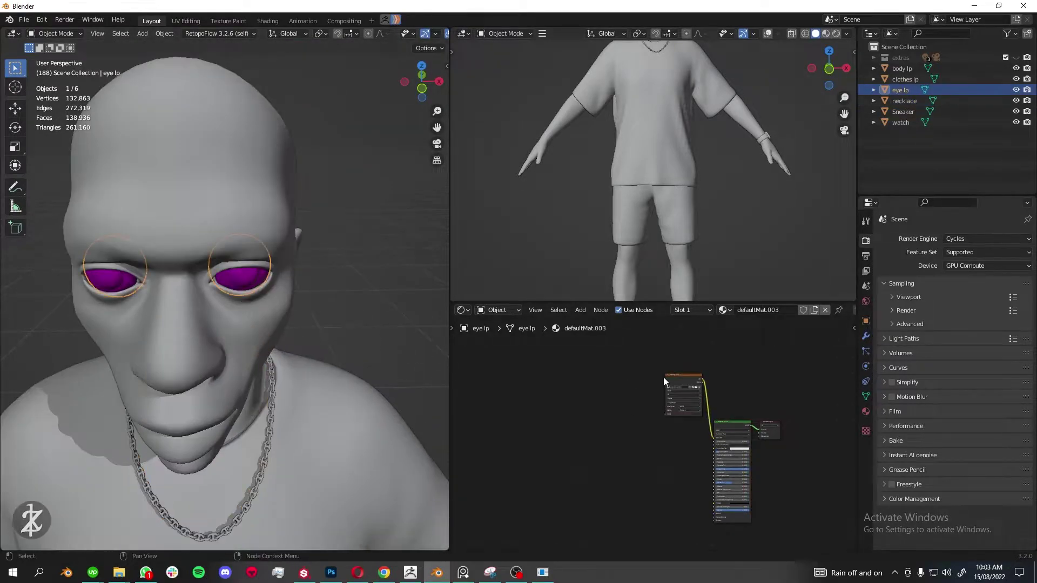
pyautogui.moveTo(661, 302); pyautogui.dragTo(661, 384)
pyautogui.click(836, 33)
# - Save the scene as untitled.blend and show the World node tree
pyautogui.hotkey('ctrl', 's')
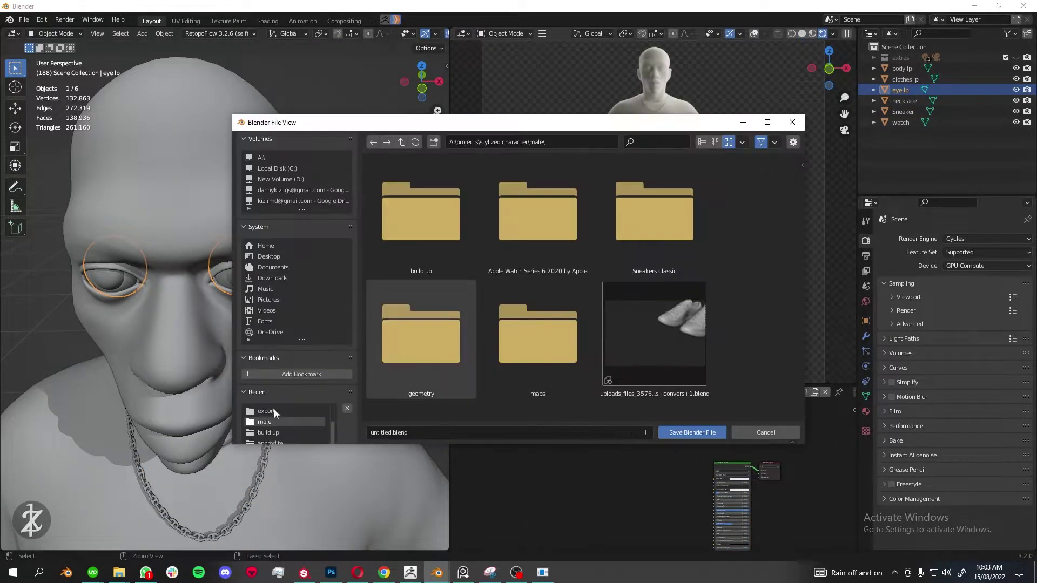
pyautogui.press('Return')
pyautogui.click(497, 392)
pyautogui.click(494, 415)
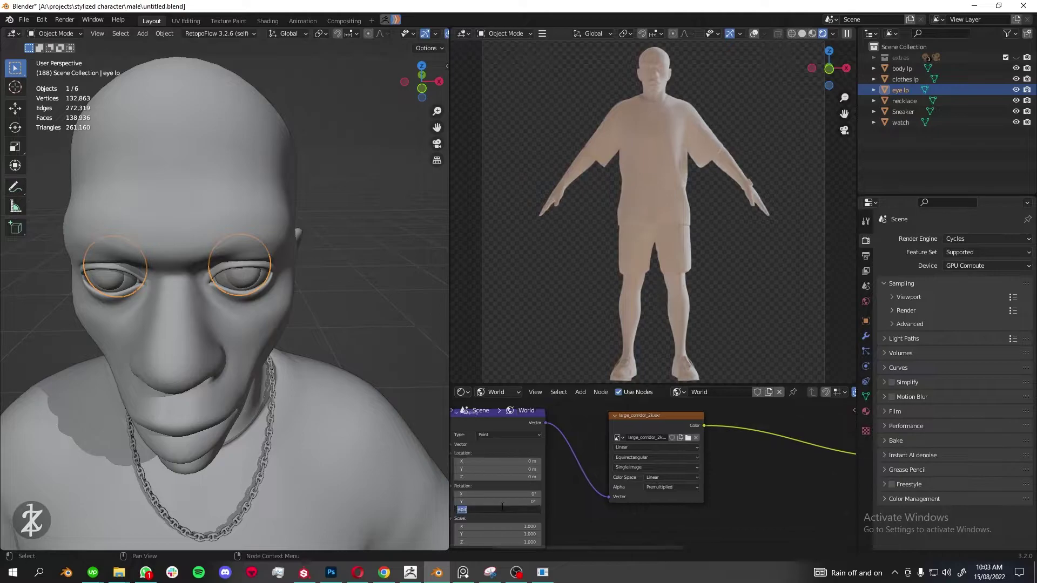
pyautogui.press('Home')
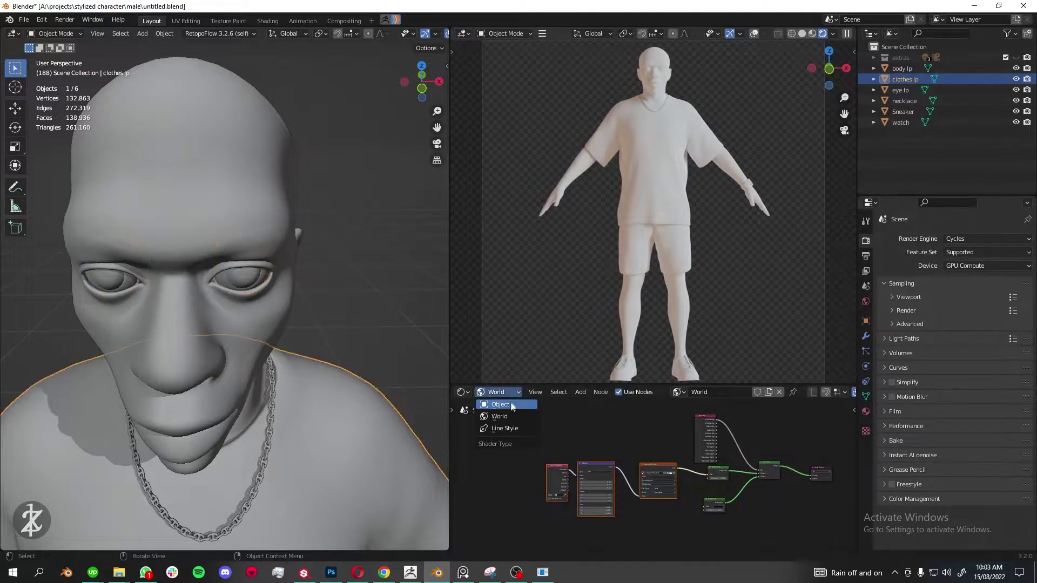
# - Load the cloth normal map texture into the clothes material and connect it to the Normal Map node
pyautogui.click(512, 406)
pyautogui.click(897, 310)
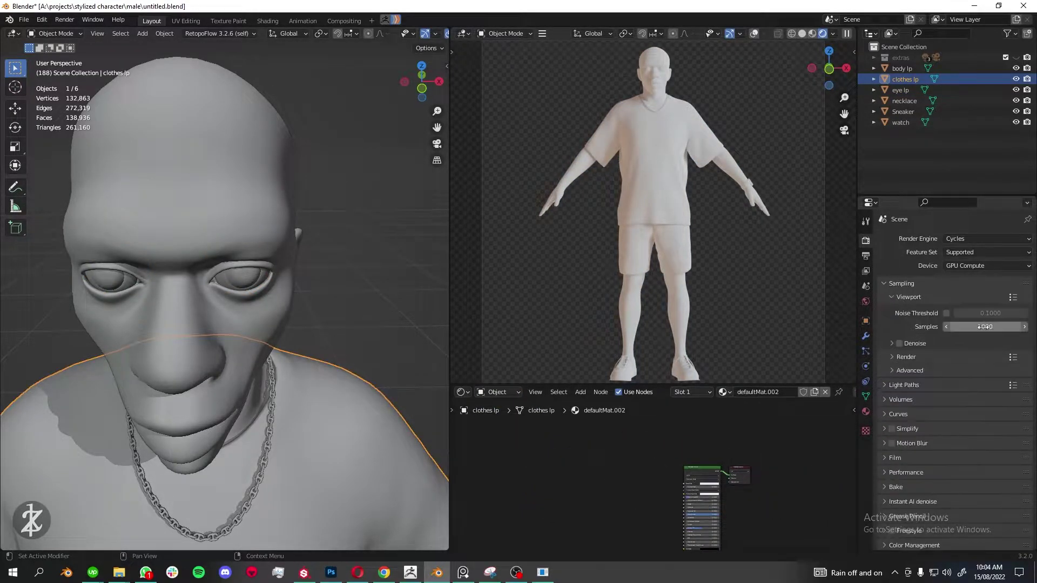
pyautogui.click(885, 284)
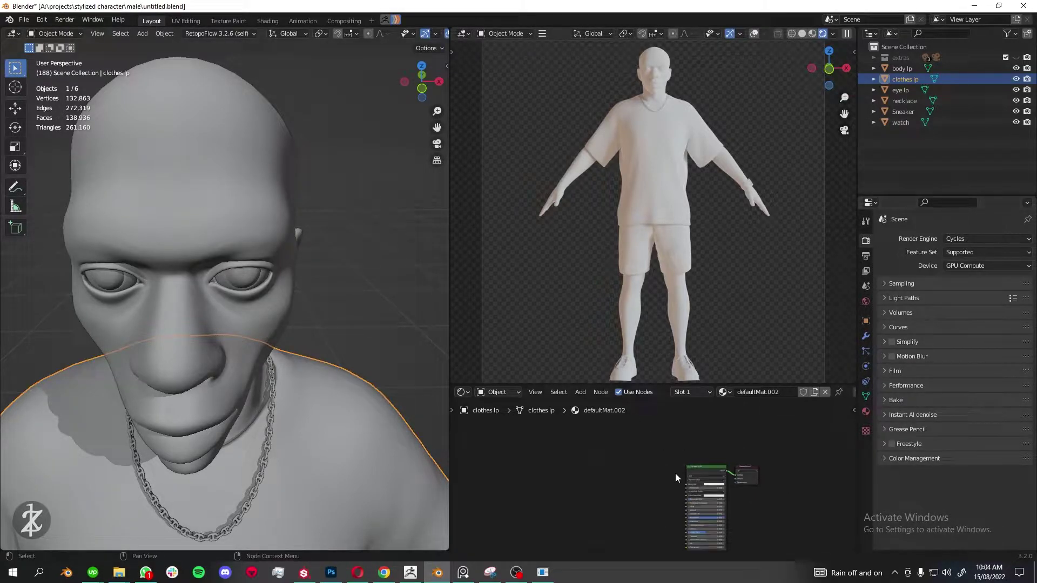
pyautogui.click(644, 426)
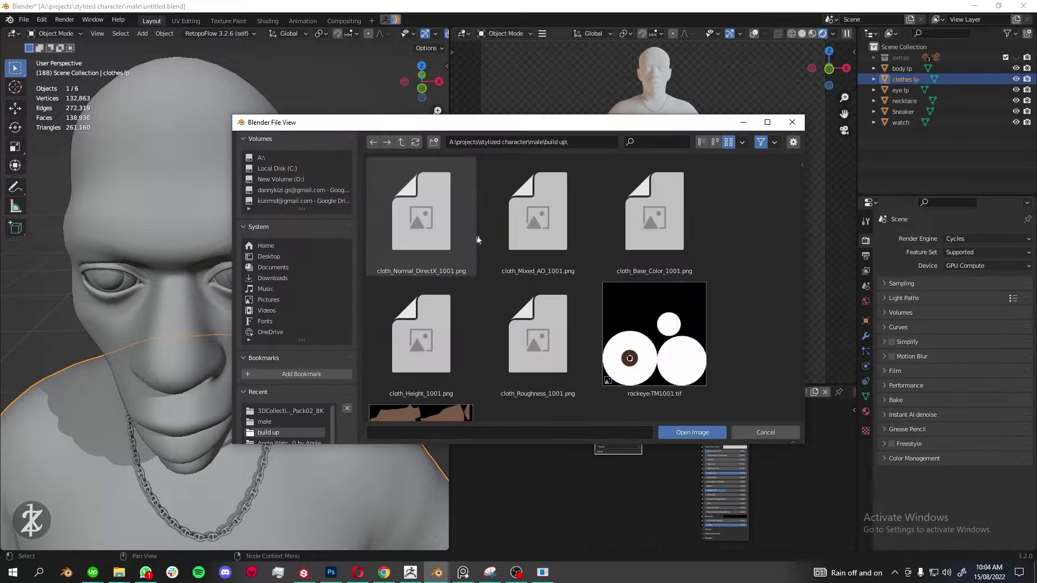
pyautogui.doubleClick(474, 241)
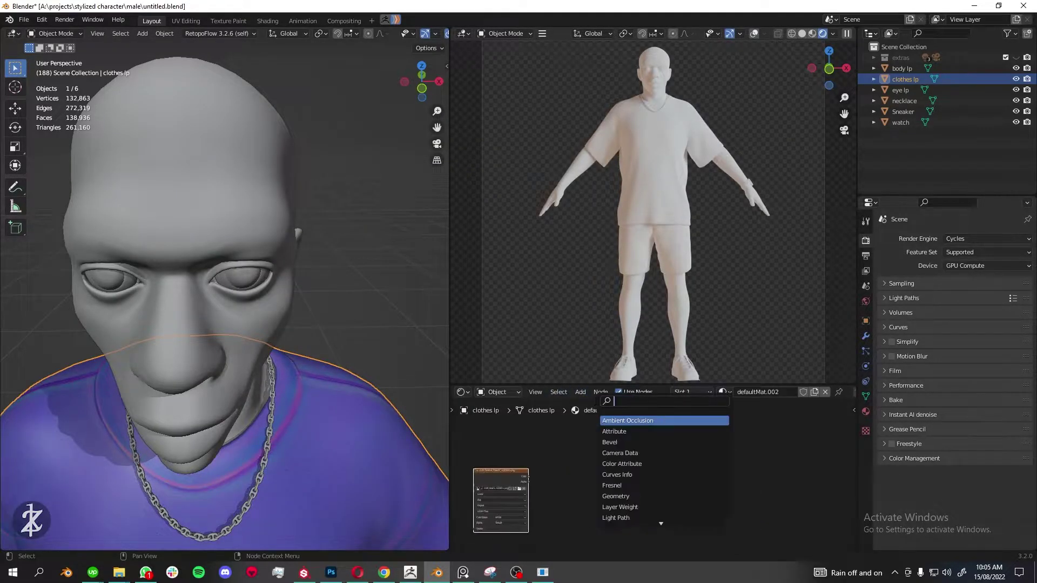
pyautogui.moveTo(576, 475)
pyautogui.mouseDown()
pyautogui.moveTo(673, 475)
pyautogui.moveTo(598, 478)
pyautogui.mouseUp()
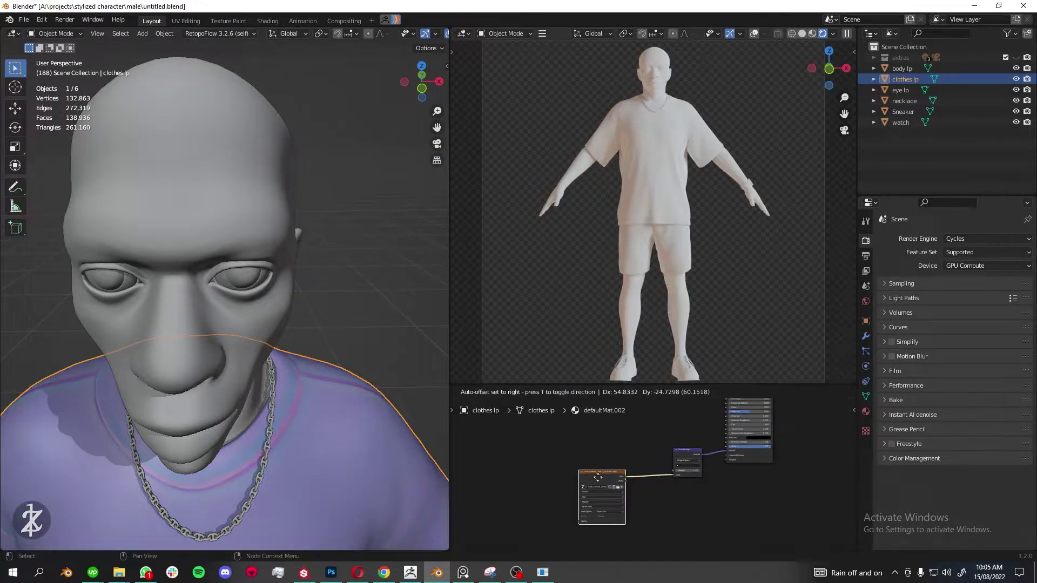
pyautogui.scroll(3, 748, 439)
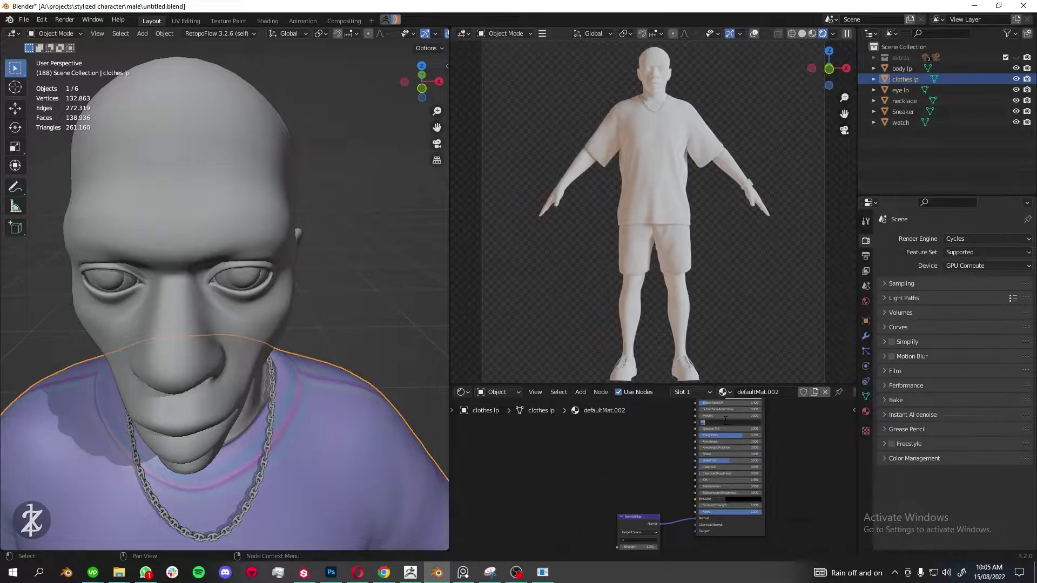
# - Duplicate the image node and load the cloth base colour texture into it
pyautogui.hotkey('shift', 'd')
pyautogui.click(589, 470)
pyautogui.click(610, 482)
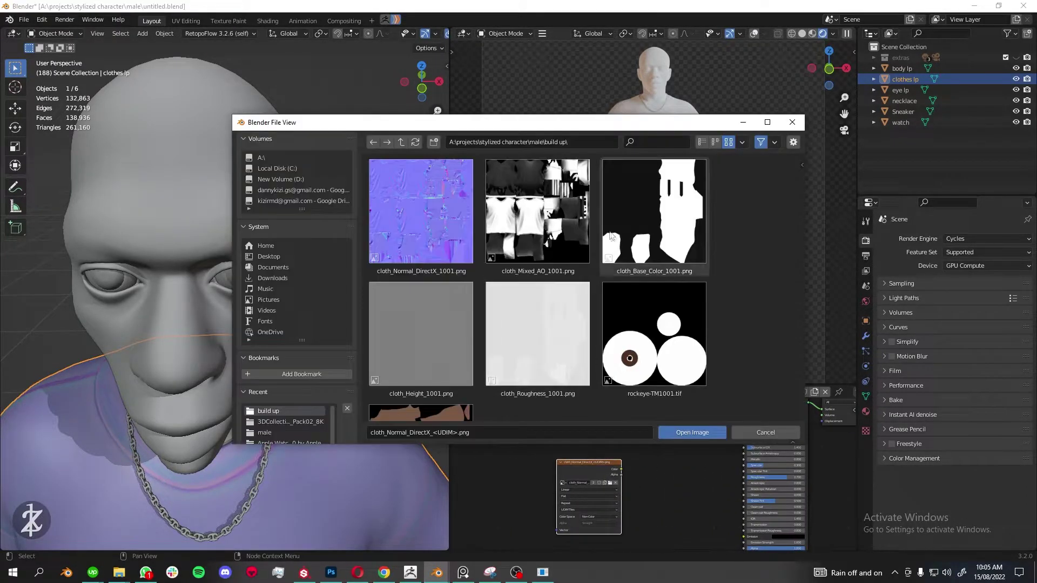
pyautogui.doubleClick(611, 236)
pyautogui.scroll(-5, 613, 484)
# - Insert a colour Mix node before the shader with a pink first colour
pyautogui.hotkey('shift', 'a')
pyautogui.write('m')
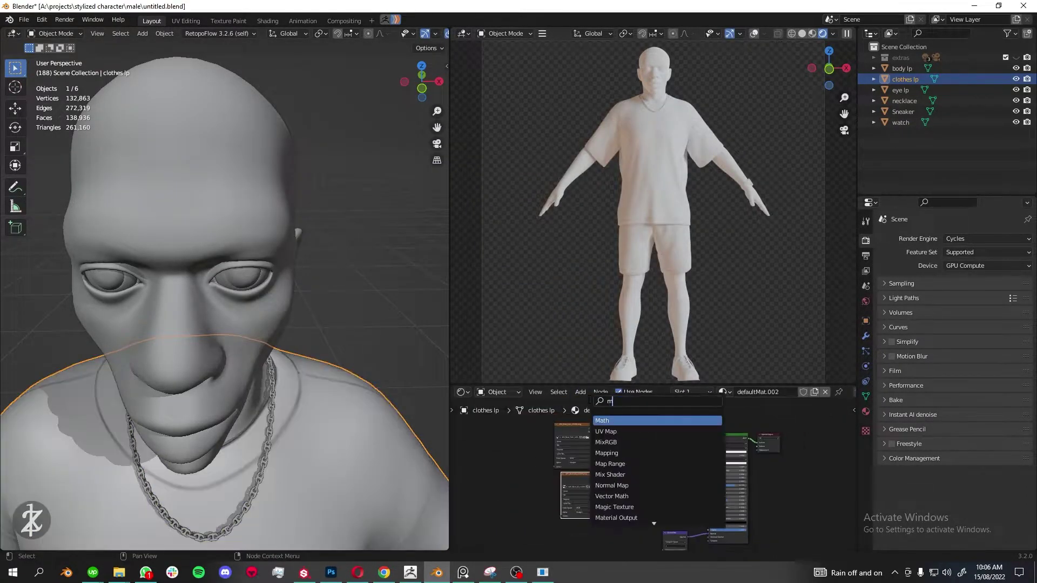
pyautogui.click(692, 448)
pyautogui.scroll(2, 594, 447)
pyautogui.click(599, 467)
pyautogui.scroll(1, 599, 468)
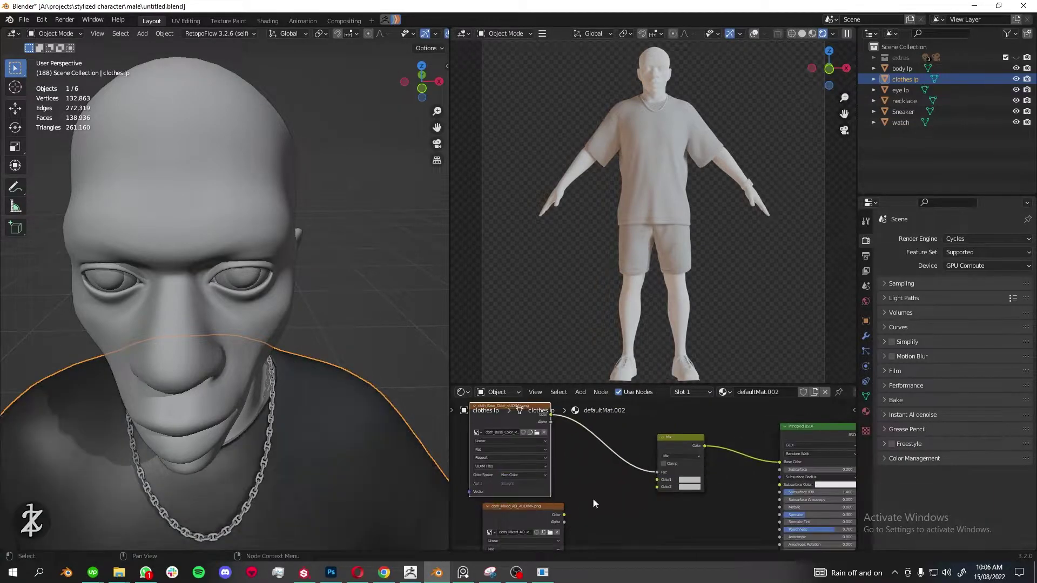
pyautogui.click(661, 448)
pyautogui.click(681, 390)
# - Change the AO image's colour space, then wire AO and base images through two Multiply mix nodes
pyautogui.click(539, 523)
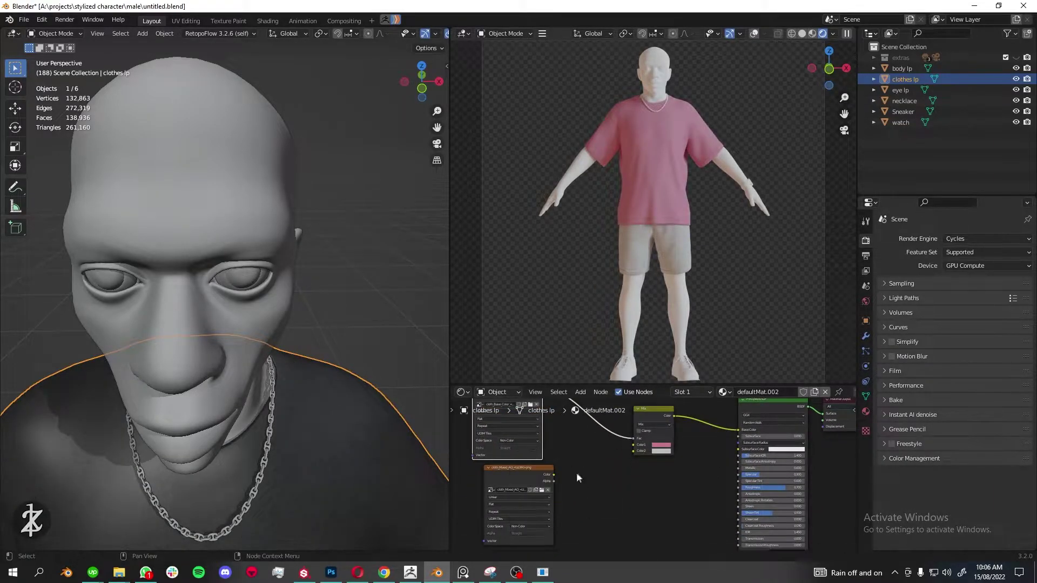
pyautogui.click(654, 424)
pyautogui.click(653, 391)
pyautogui.scroll(3, 692, 154)
pyautogui.scroll(2, 650, 359)
pyautogui.moveTo(553, 514); pyautogui.dragTo(641, 489)
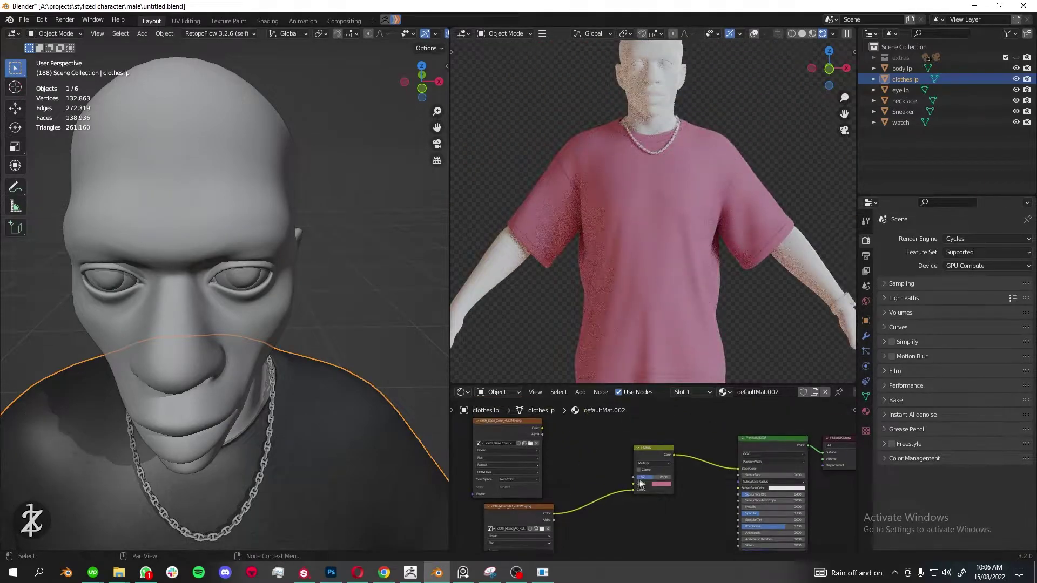
pyautogui.hotkey('shift', 'd')
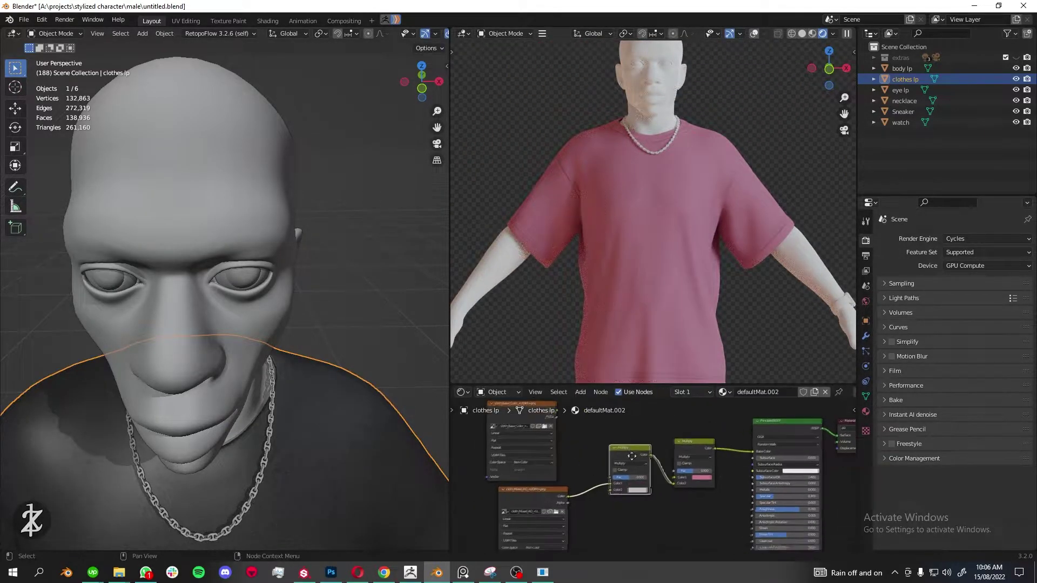
pyautogui.moveTo(633, 503); pyautogui.dragTo(680, 473)
pyautogui.moveTo(562, 422); pyautogui.dragTo(615, 488)
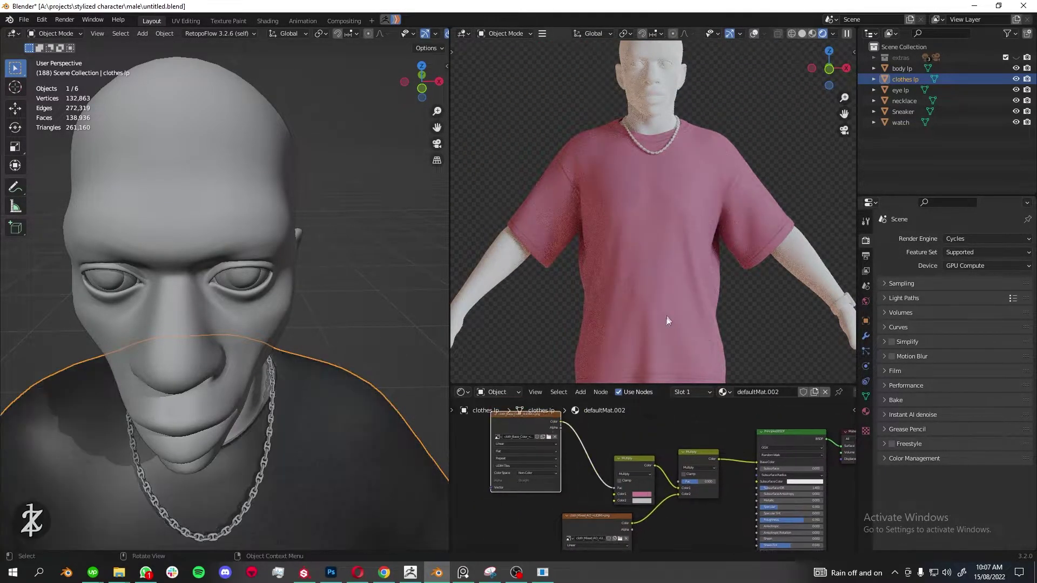
# - Set the shirt colour to peach-orange and the shorts to dark navy, then select body lp
pyautogui.scroll(2, 634, 433)
pyautogui.click(632, 505)
pyautogui.click(685, 330)
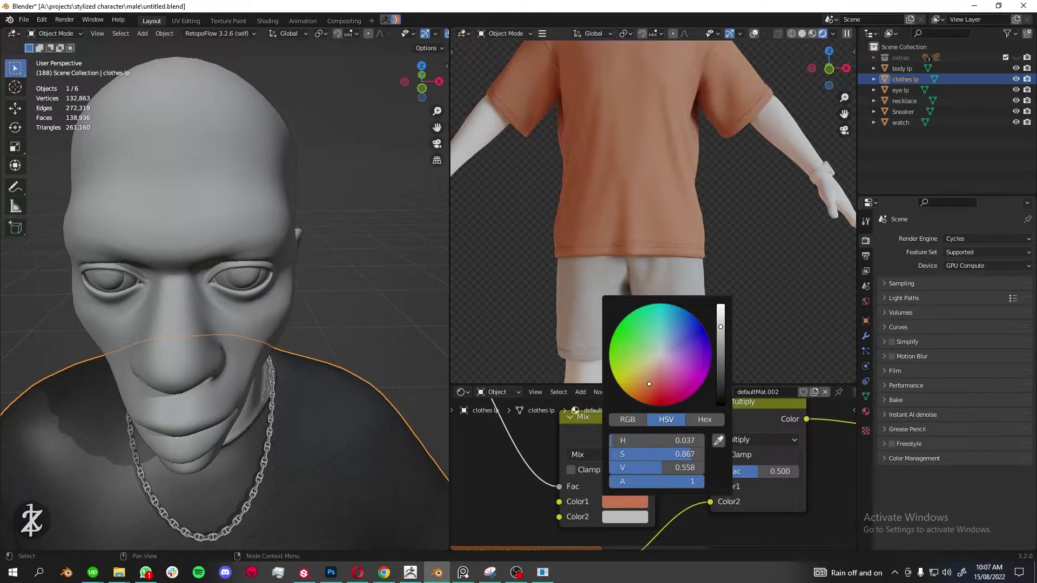
pyautogui.scroll(-4, 666, 236)
pyautogui.click(634, 495)
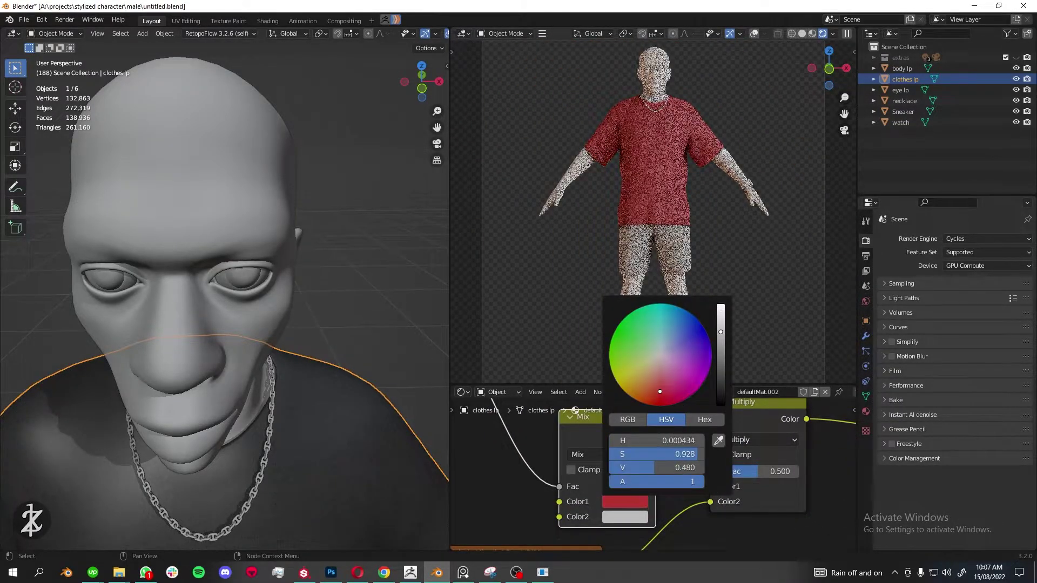
pyautogui.click(625, 517)
pyautogui.moveTo(664, 483); pyautogui.dragTo(616, 482)
pyautogui.click(709, 341)
pyautogui.click(725, 387)
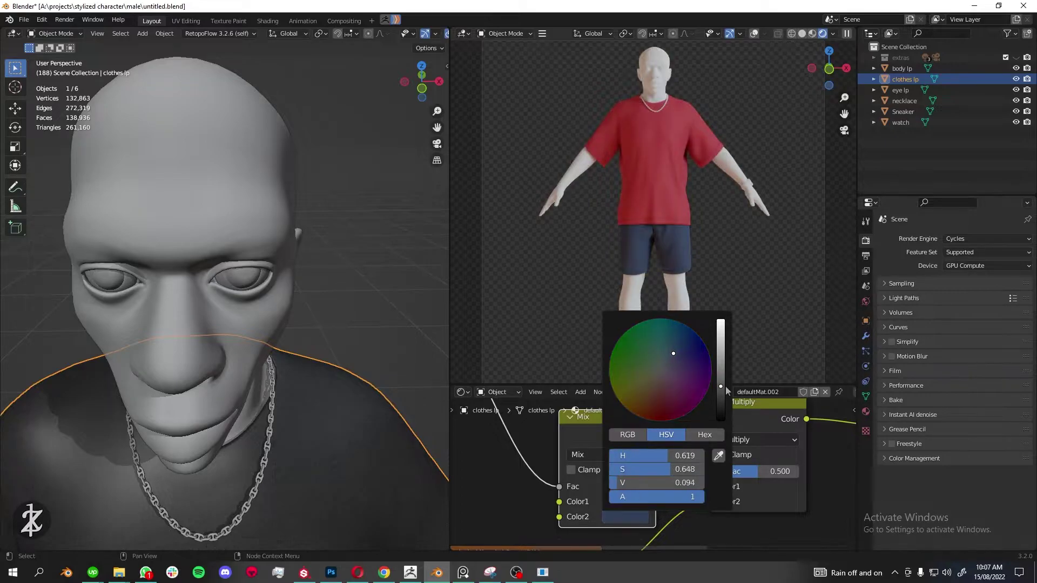
pyautogui.click(625, 502)
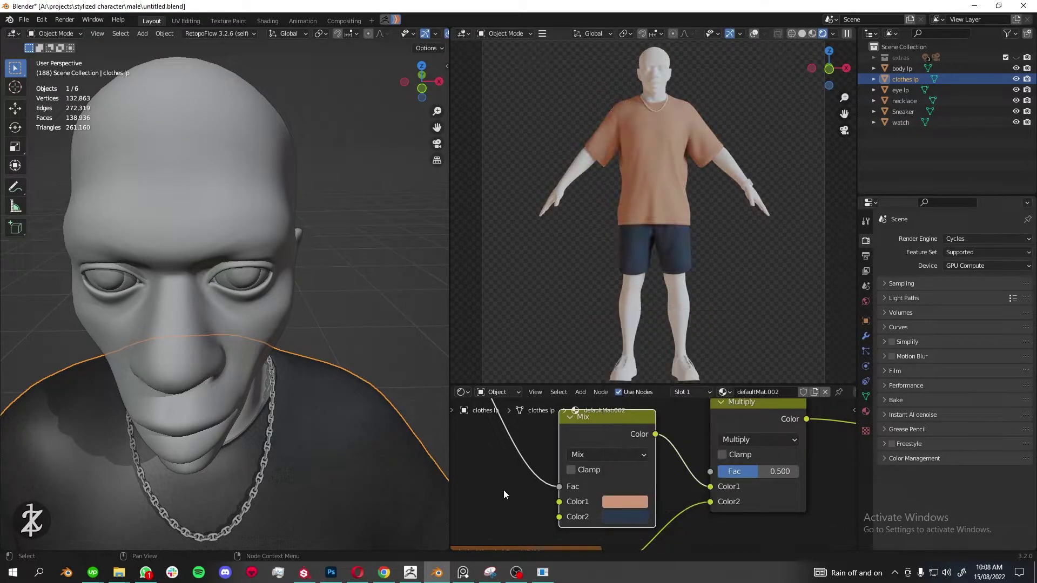
pyautogui.scroll(-5, 298, 289)
pyautogui.click(227, 271)
pyautogui.hotkey('shift', 'a')
# - Add an Image Texture node to the body material and load the skin texture
pyautogui.click(600, 432)
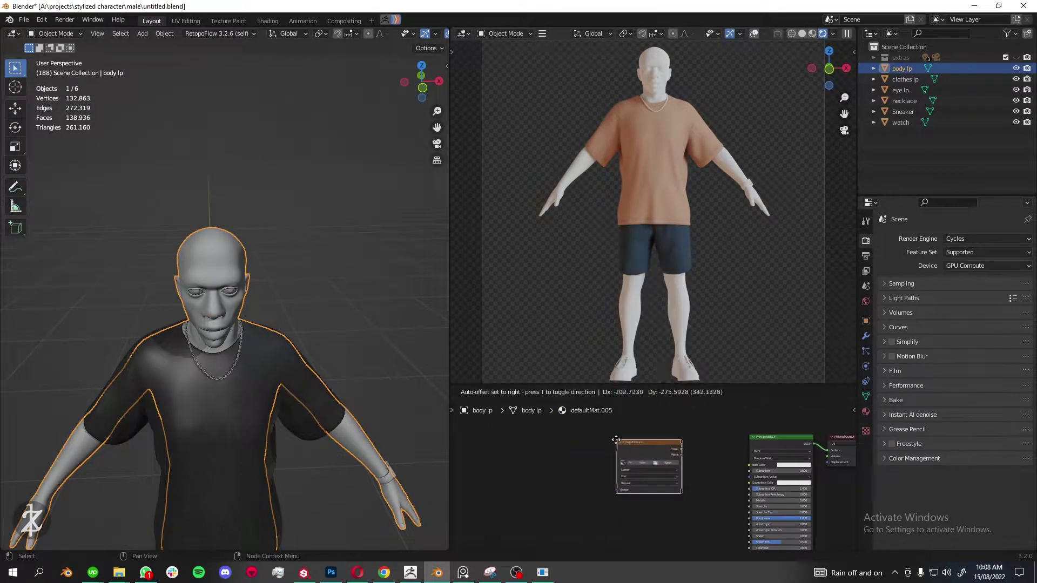
pyautogui.click(653, 464)
pyautogui.click(635, 461)
pyautogui.doubleClick(537, 216)
pyautogui.scroll(5, 673, 248)
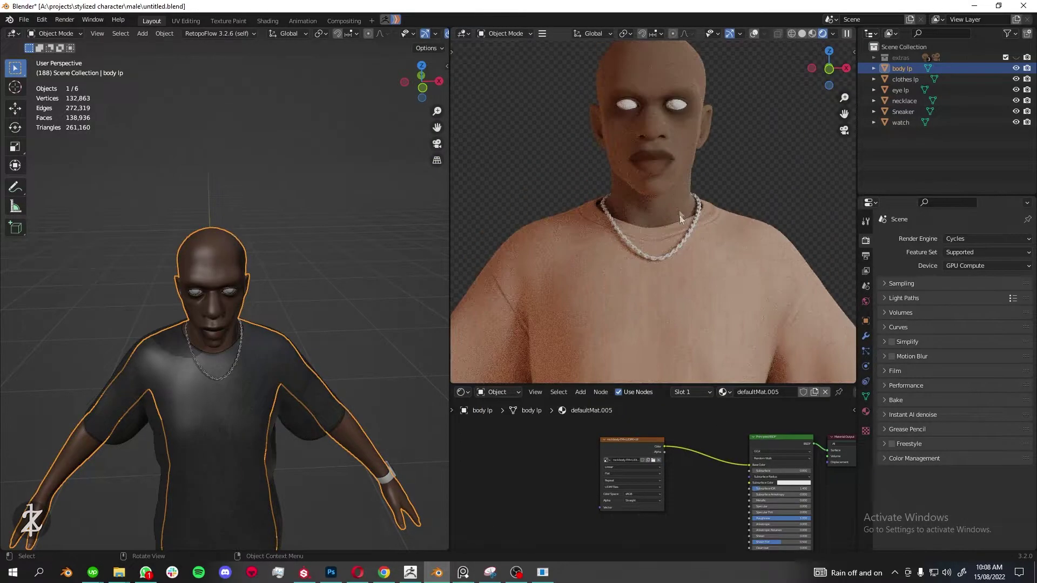
pyautogui.scroll(2, 754, 457)
pyautogui.scroll(-2, 651, 461)
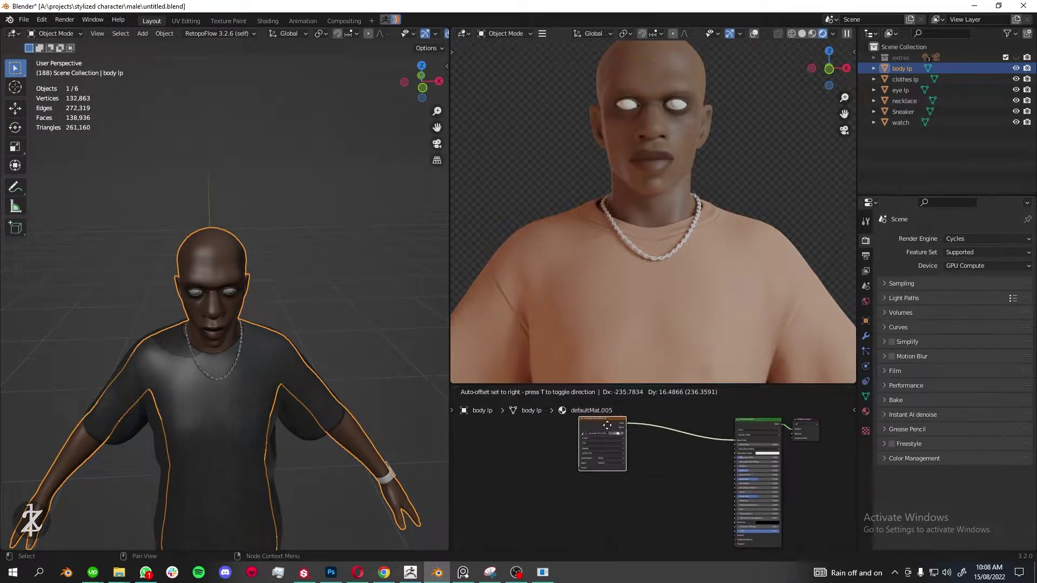
pyautogui.press('Home')
# - Insert a Hue Saturation Value node feeding Subsurface Color and set Subsurface to 0.01
pyautogui.press('Return')
pyautogui.click(650, 465)
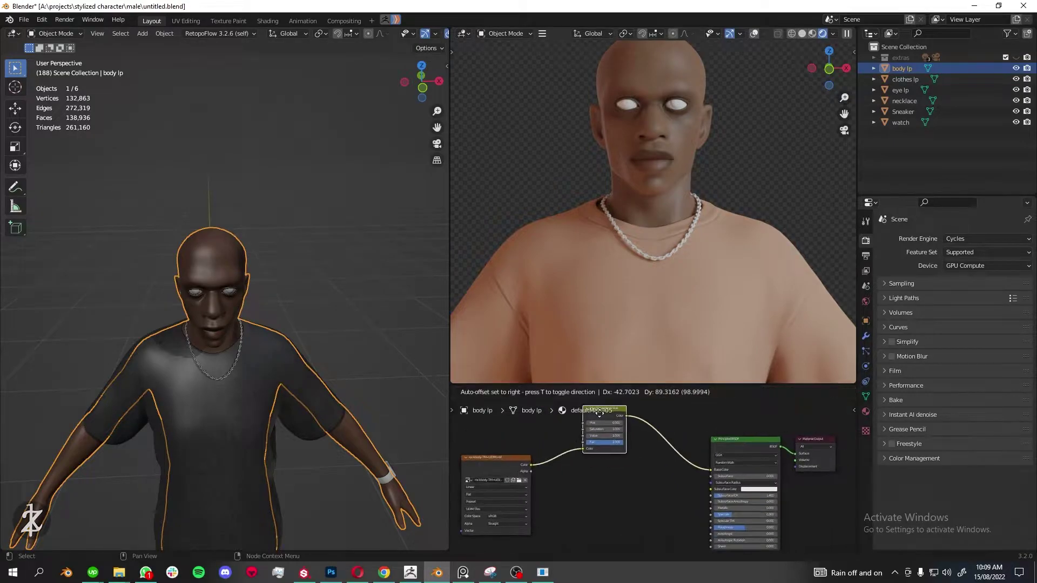
pyautogui.moveTo(646, 432); pyautogui.dragTo(727, 453)
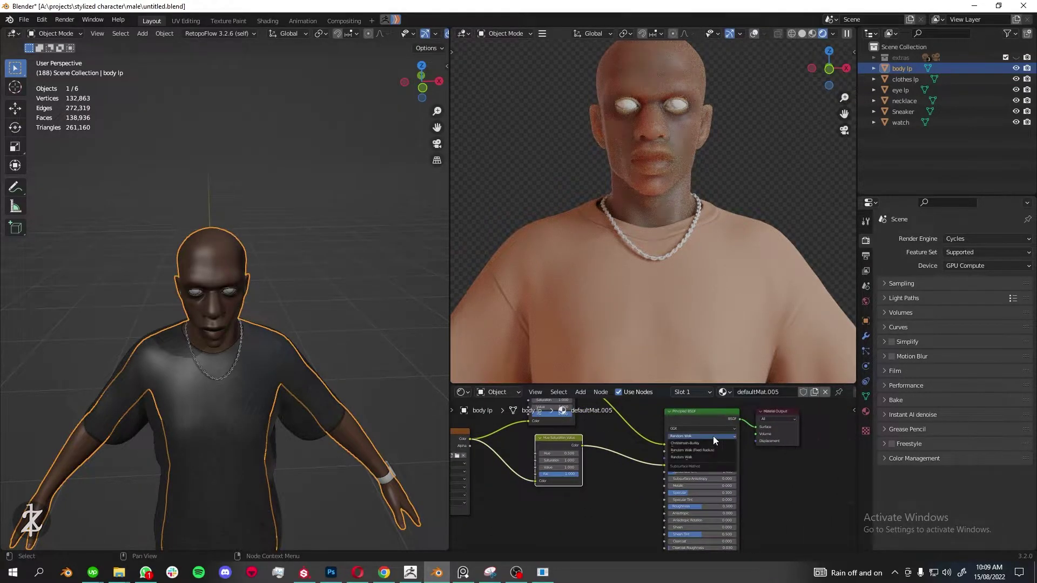
pyautogui.scroll(1, 698, 453)
pyautogui.scroll(-5, 690, 177)
pyautogui.scroll(10, 690, 181)
pyautogui.scroll(3, 675, 186)
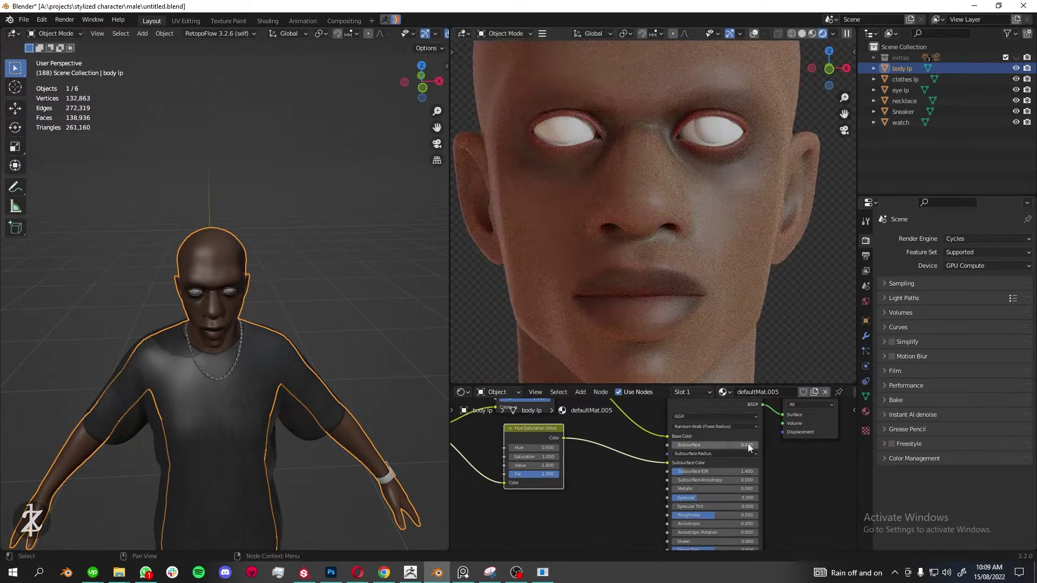
pyautogui.write('0.01')
pyautogui.press('Return')
# - Add a Subdivision Surface modifier to the body
pyautogui.scroll(-2, 643, 306)
pyautogui.click(866, 336)
pyautogui.click(955, 263)
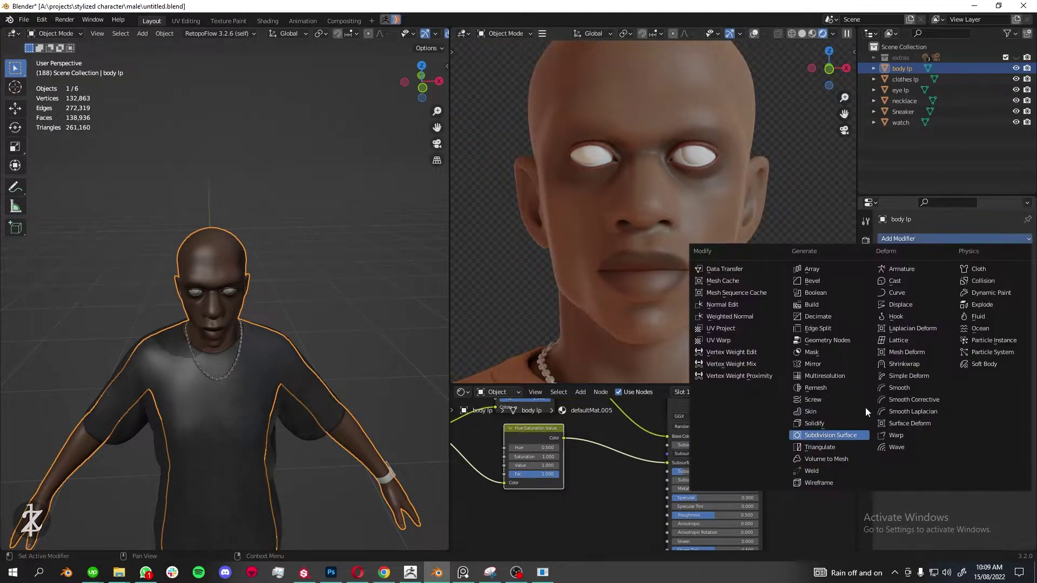
pyautogui.click(866, 408)
# - Lower the skin colour's Hue Saturation Value to 0.8, then select the eye object
pyautogui.moveTo(598, 440); pyautogui.dragTo(647, 477, button='middle')
pyautogui.click(761, 33)
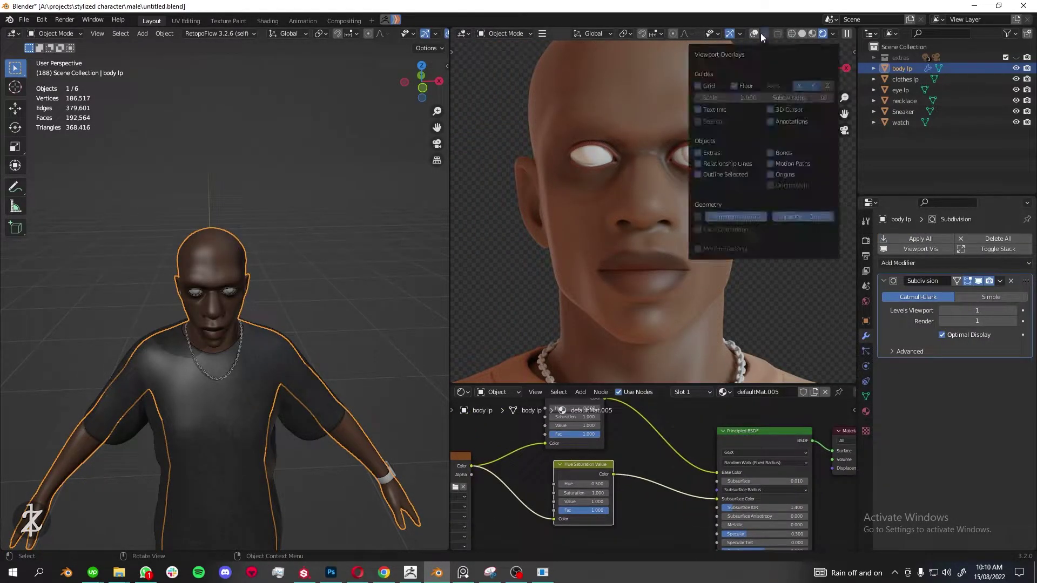
pyautogui.scroll(2, 617, 481)
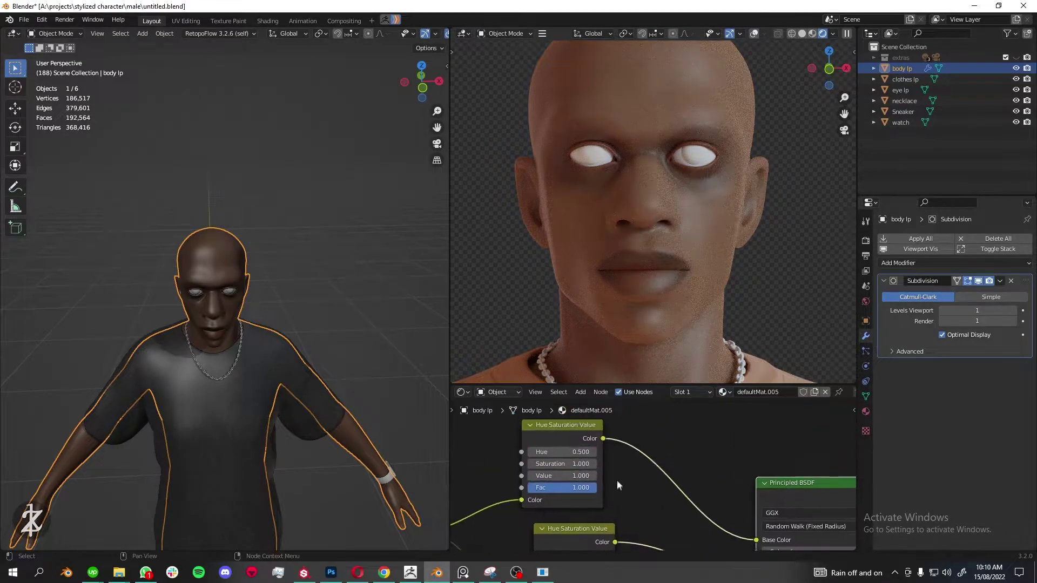
pyautogui.moveTo(537, 476); pyautogui.dragTo(518, 476)
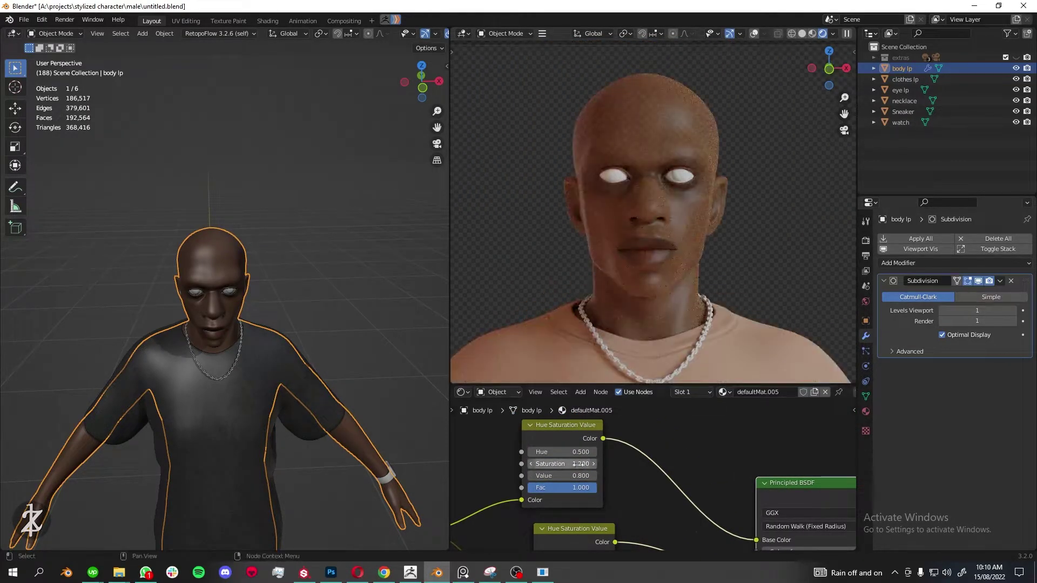
pyautogui.click(240, 292)
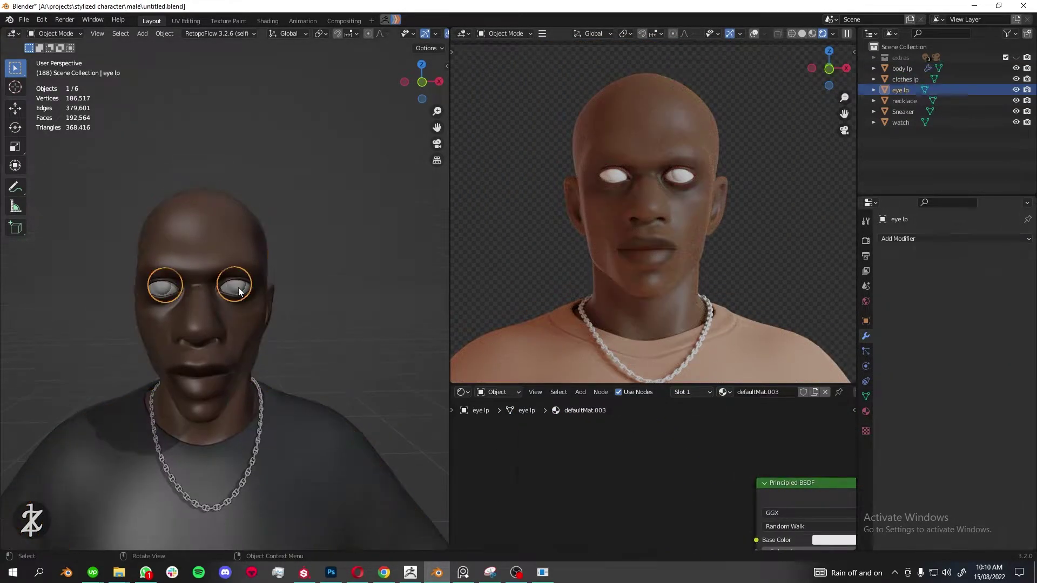
# - Add an Image Texture node to the eye material and load the eye texture
pyautogui.click(580, 392)
pyautogui.click(540, 432)
pyautogui.doubleClick(436, 254)
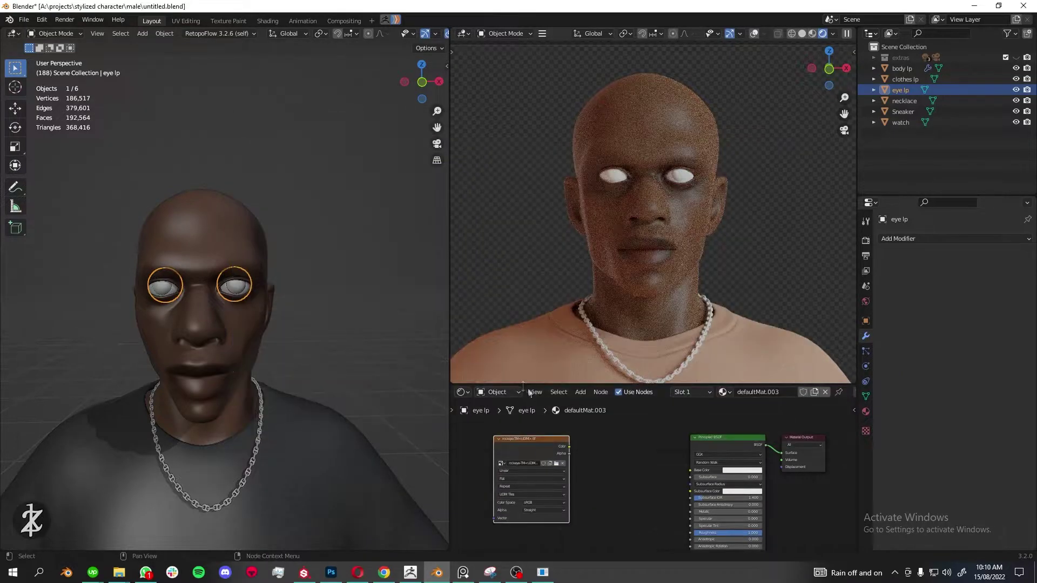
# - Add a second eye material slot with a new Glass BSDF material
pyautogui.click(866, 411)
pyautogui.click(1028, 238)
pyautogui.click(921, 302)
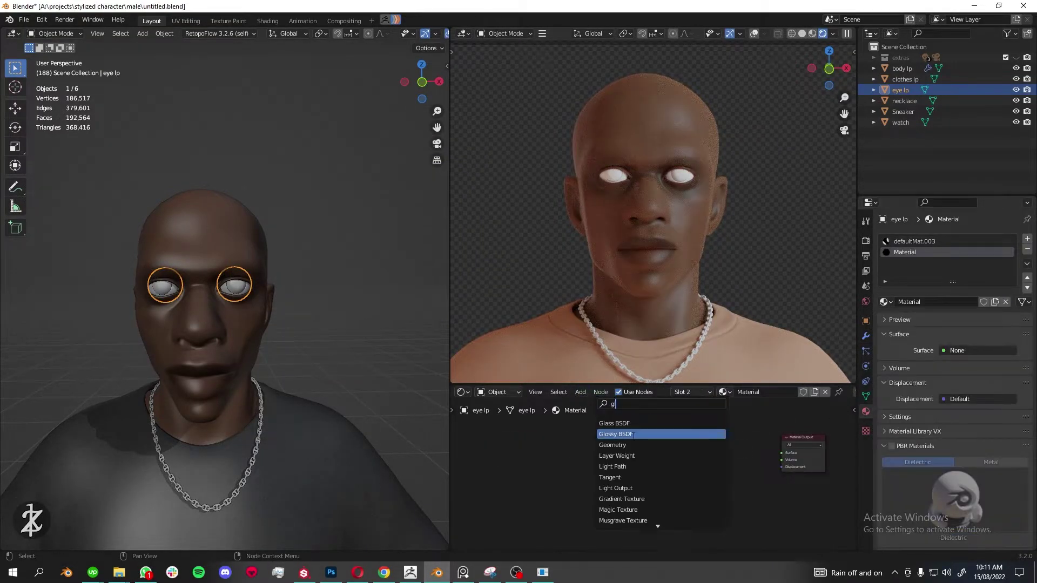
pyautogui.moveTo(696, 443); pyautogui.dragTo(782, 453)
# - Select the eye shell geometry in Edit Mode, then reset the eye object's origin
pyautogui.press('Tab')
pyautogui.hotkey('alt', 'a')
pyautogui.press('l')
pyautogui.scroll(4, 92, 274)
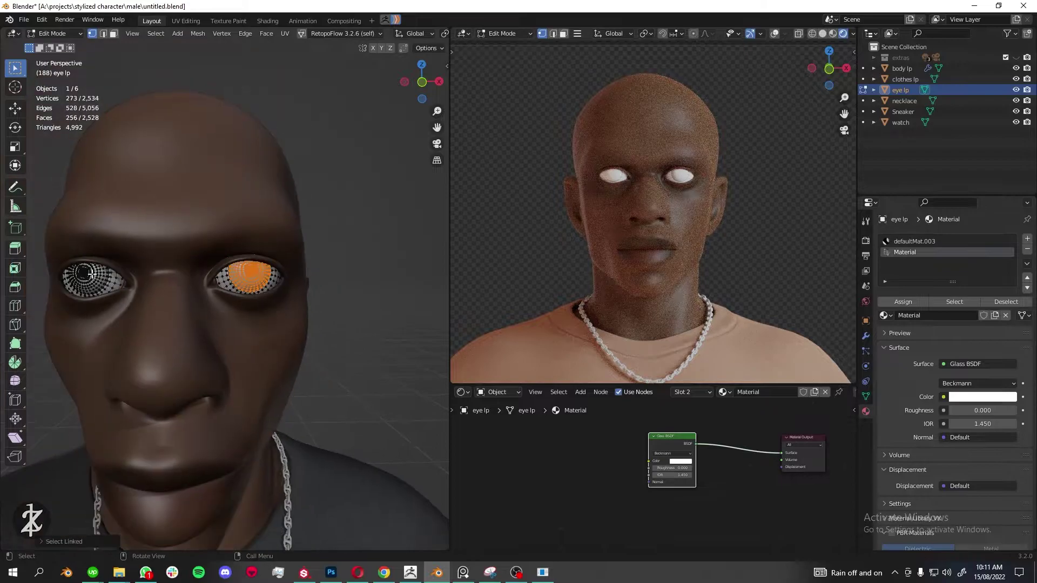
pyautogui.press('Tab')
pyautogui.rightClick(227, 301)
pyautogui.click(324, 301)
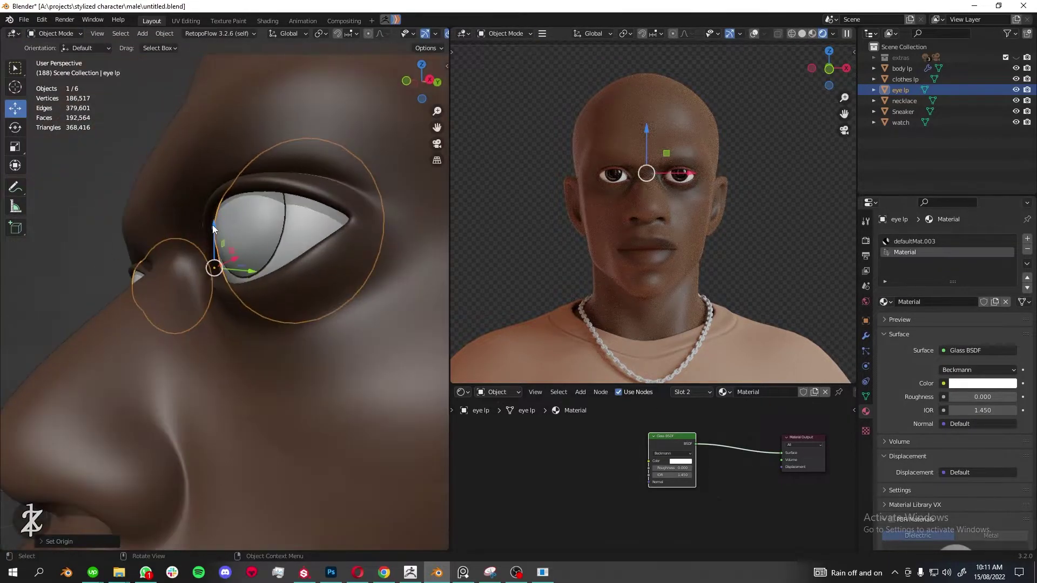
pyautogui.moveTo(303, 281)
pyautogui.mouseDown(button='middle')
pyautogui.moveTo(241, 197)
pyautogui.moveTo(242, 217)
pyautogui.mouseUp(button='middle')
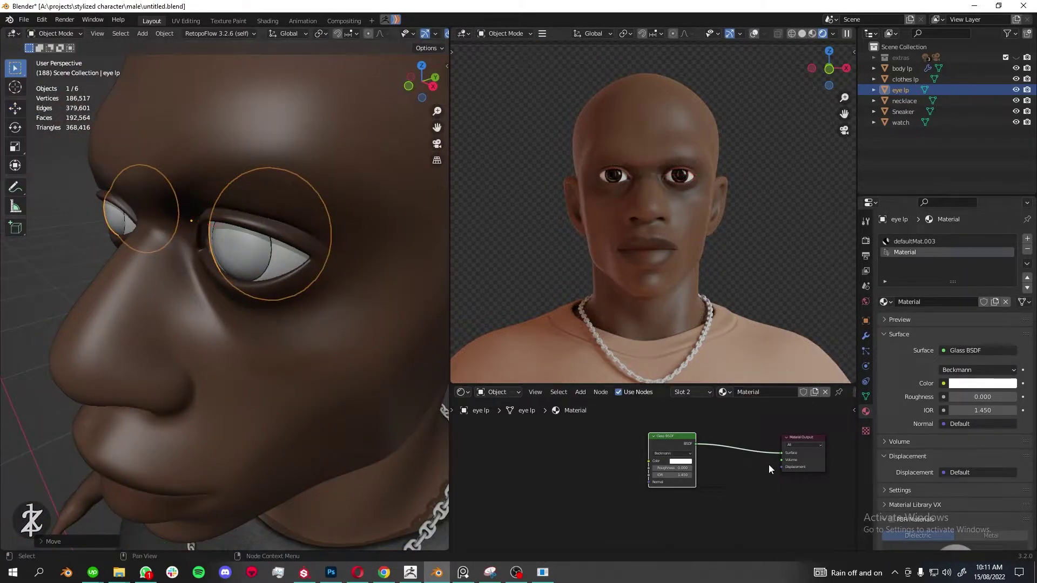
# - Switch back to the eye's main material and set its Hue Saturation Value to 2
pyautogui.click(692, 393)
pyautogui.click(702, 412)
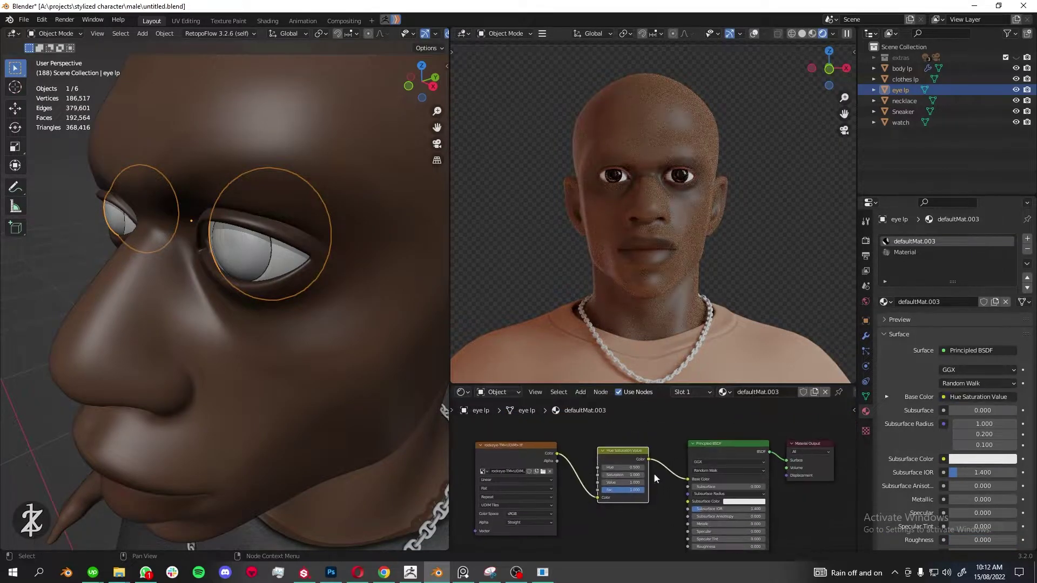
pyautogui.scroll(3, 654, 477)
pyautogui.click(639, 479)
pyautogui.write('2')
pyautogui.press('Return')
pyautogui.scroll(-5, 650, 267)
pyautogui.scroll(8, 649, 258)
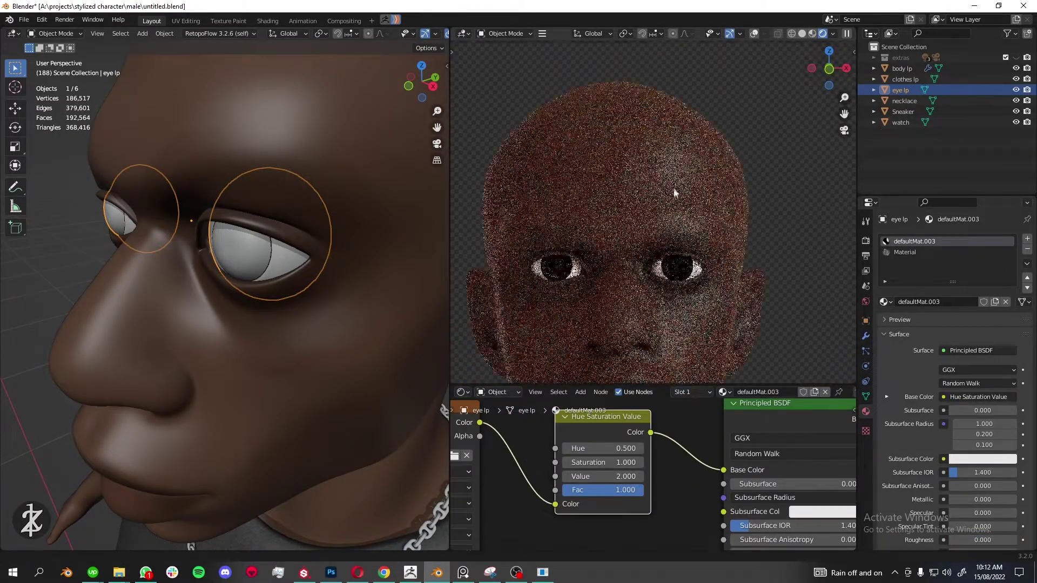
# - Load the reinforced_concrete HDRI into the World's Environment Texture
pyautogui.click(500, 393)
pyautogui.click(502, 416)
pyautogui.click(664, 450)
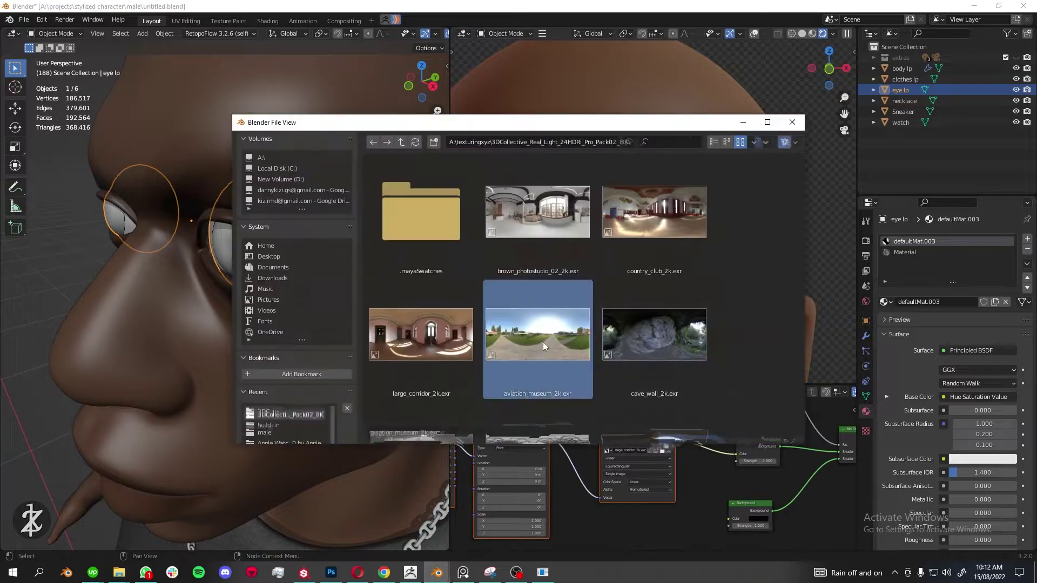
pyautogui.scroll(-2, 543, 345)
pyautogui.doubleClick(612, 327)
pyautogui.scroll(-10, 769, 279)
# - Select the necklace and apply the Gold PBR Metal material preset
pyautogui.moveTo(378, 352); pyautogui.dragTo(369, 409, button='middle')
pyautogui.click(369, 409)
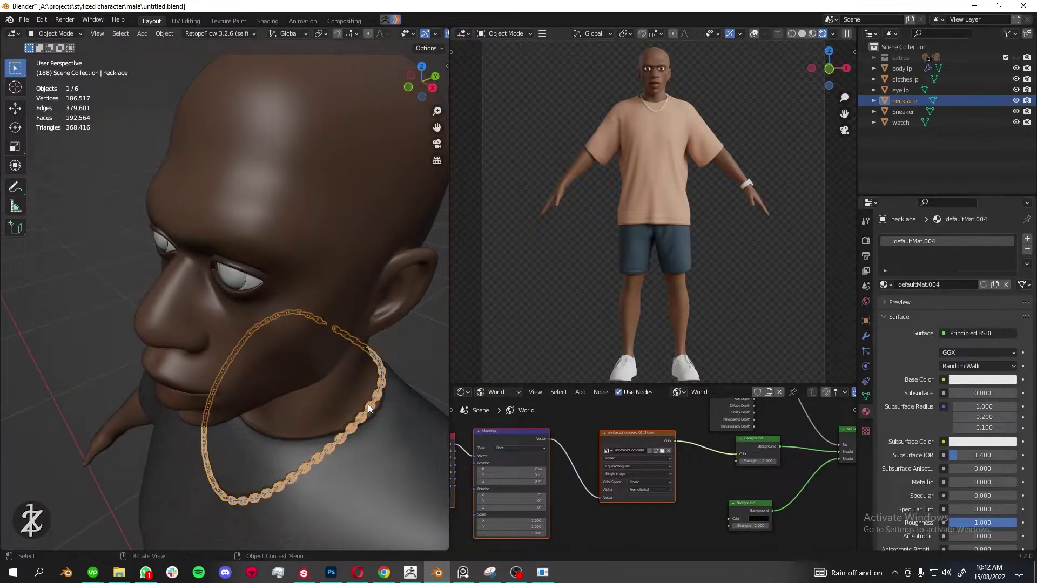
pyautogui.click(500, 392)
pyautogui.click(497, 406)
pyautogui.scroll(2, 687, 501)
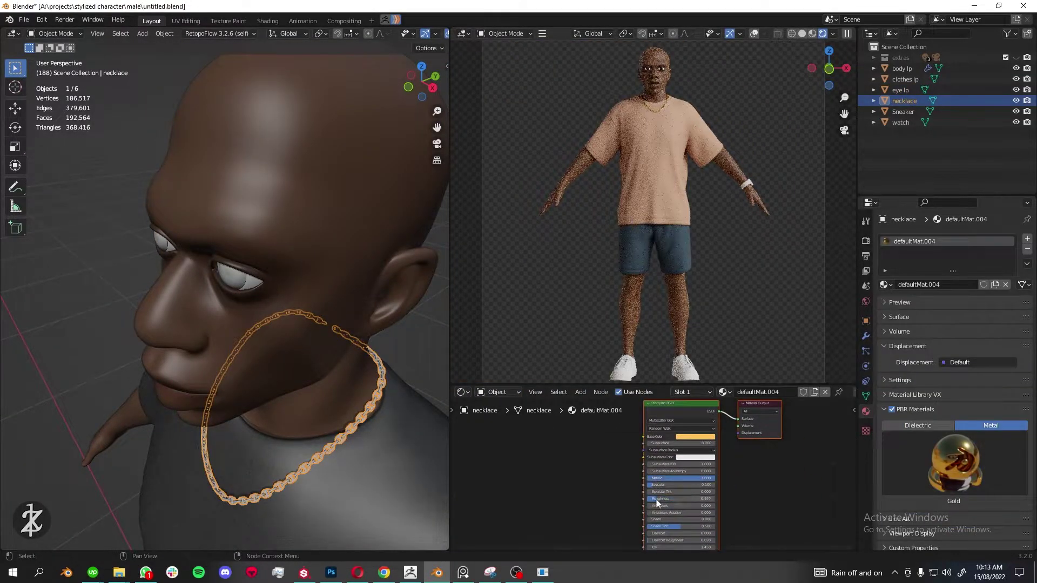
pyautogui.scroll(3, 668, 175)
pyautogui.scroll(3, 666, 199)
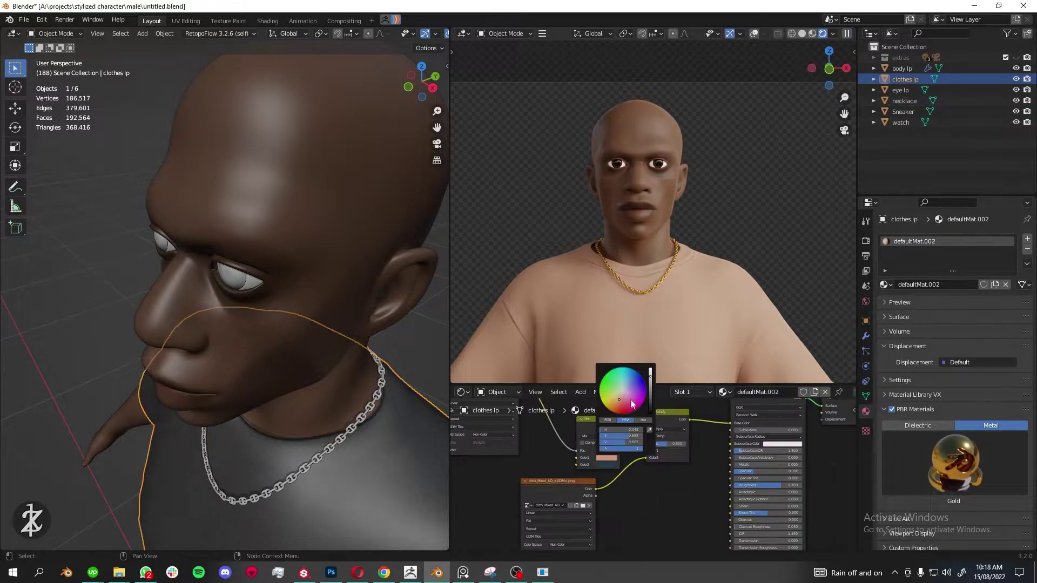
# - Drag the shirt's Mix Color1 to a pale, desaturated near-white and frame the shirt and face
pyautogui.press('Home')
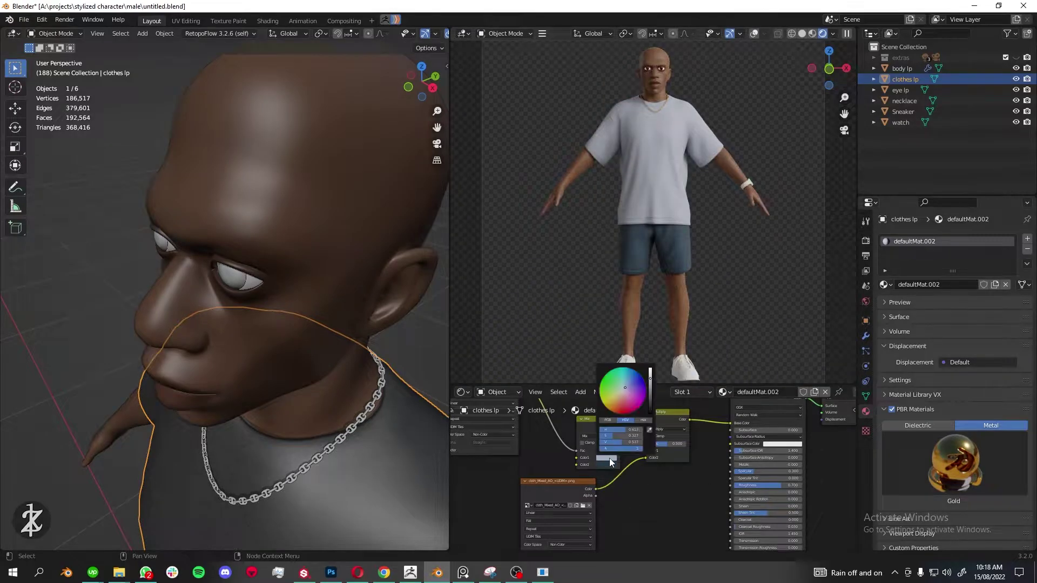
pyautogui.moveTo(620, 396); pyautogui.dragTo(624, 386)
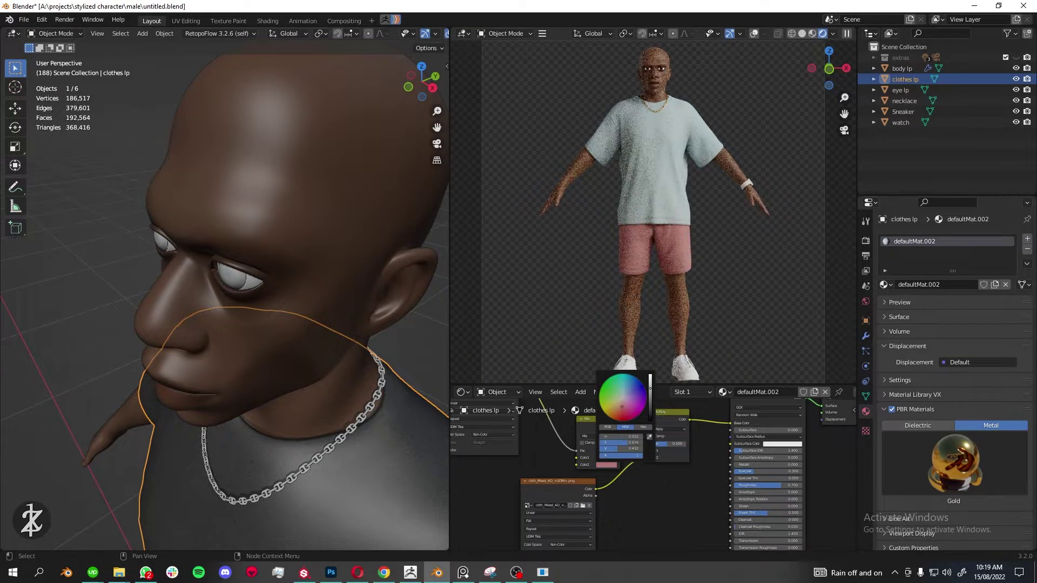
pyautogui.moveTo(625, 387); pyautogui.dragTo(627, 386)
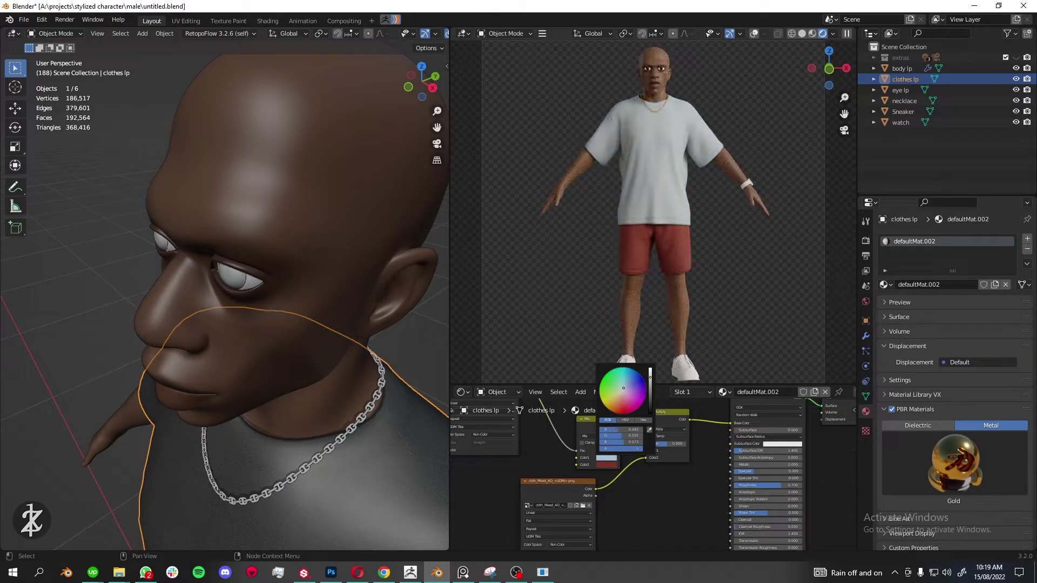
pyautogui.scroll(-2, 697, 260)
pyautogui.scroll(6, 677, 195)
pyautogui.keyDown('shift'); pyautogui.moveTo(665, 114); pyautogui.dragTo(704, 294, button='middle'); pyautogui.keyUp('shift')
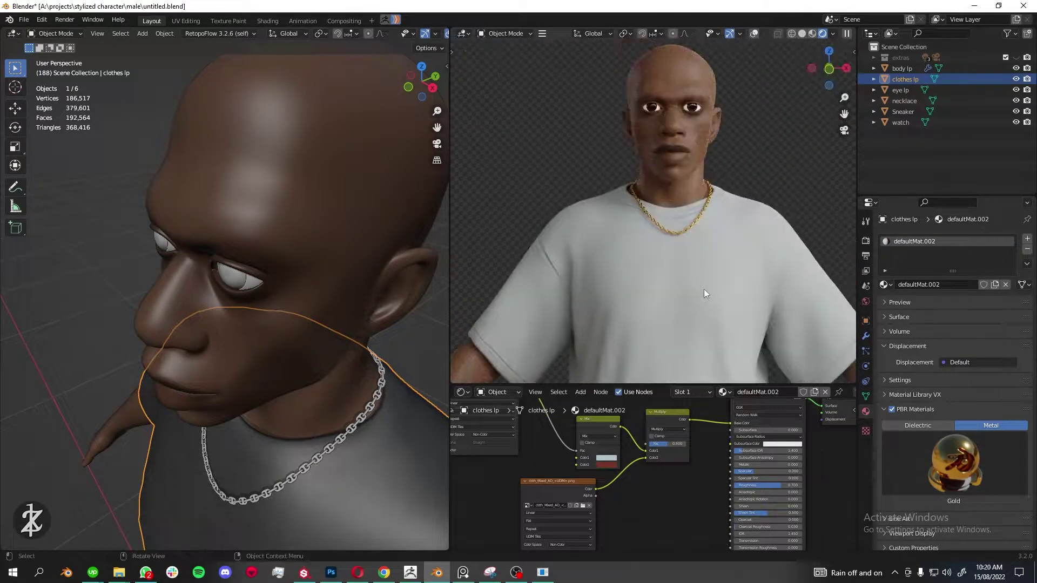
# - Append the studio object from 3.blend's Object folder
pyautogui.scroll(-5, 243, 216)
pyautogui.click(24, 19)
pyautogui.click(49, 139)
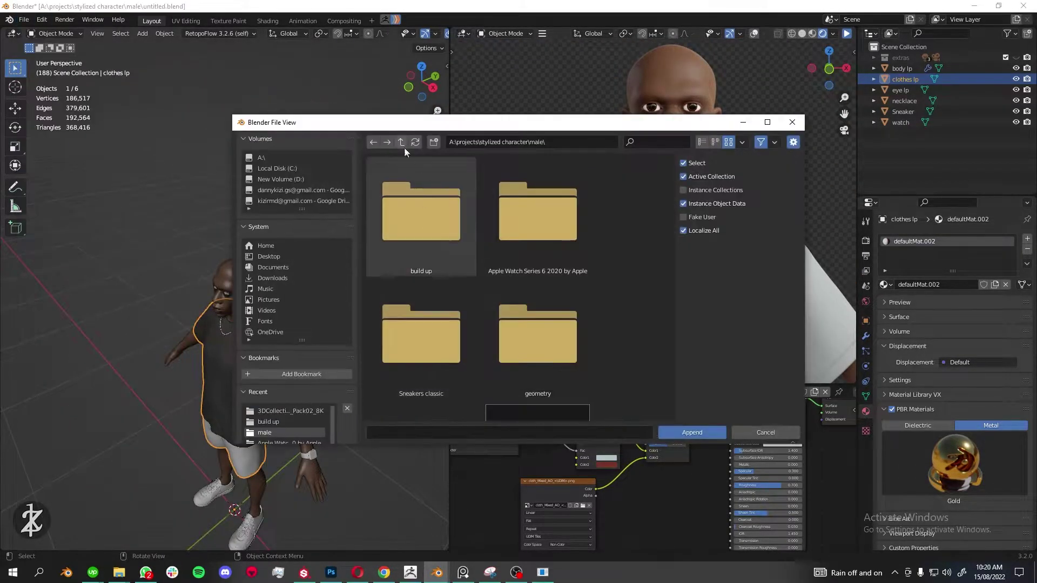
pyautogui.doubleClick(547, 311)
pyautogui.scroll(-3, 523, 257)
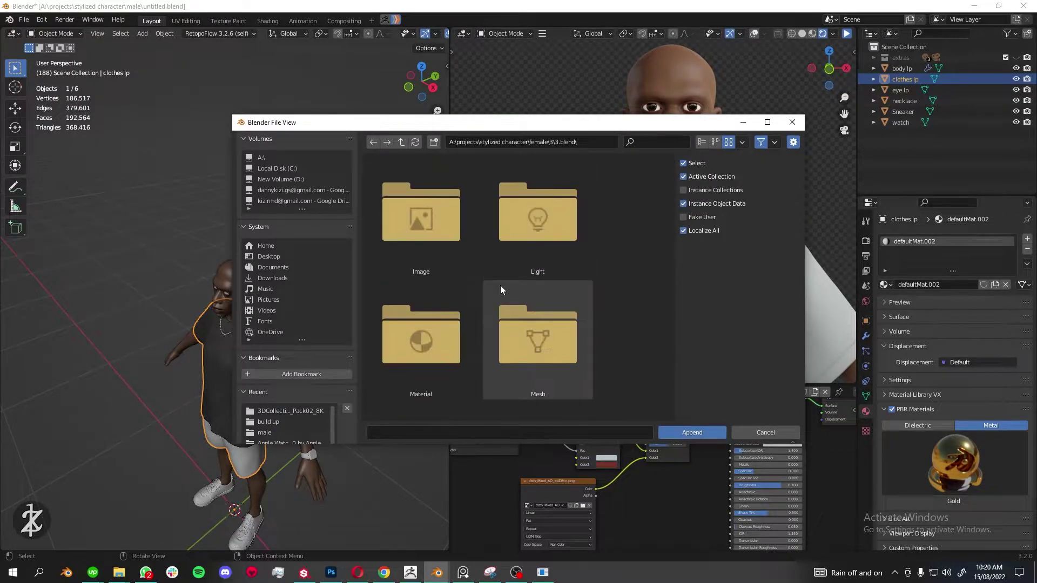
pyautogui.scroll(1, 500, 285)
pyautogui.scroll(-3, 553, 294)
pyautogui.scroll(-1, 553, 294)
pyautogui.doubleClick(554, 294)
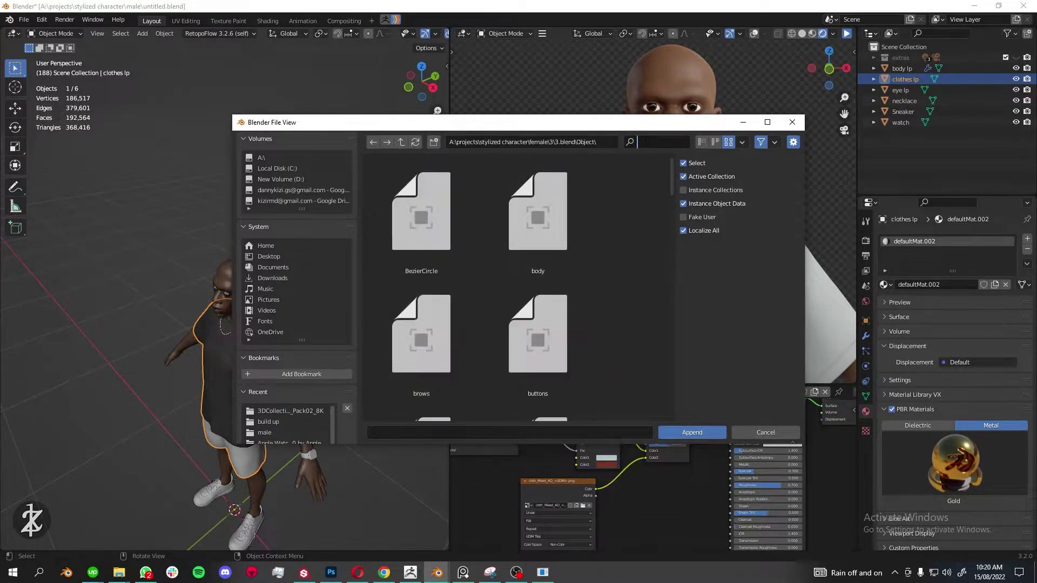
pyautogui.doubleClick(559, 323)
# - Select the body and add a sphere Empty as an aim target
pyautogui.moveTo(410, 318); pyautogui.dragTo(232, 313, button='middle')
pyautogui.click(231, 313)
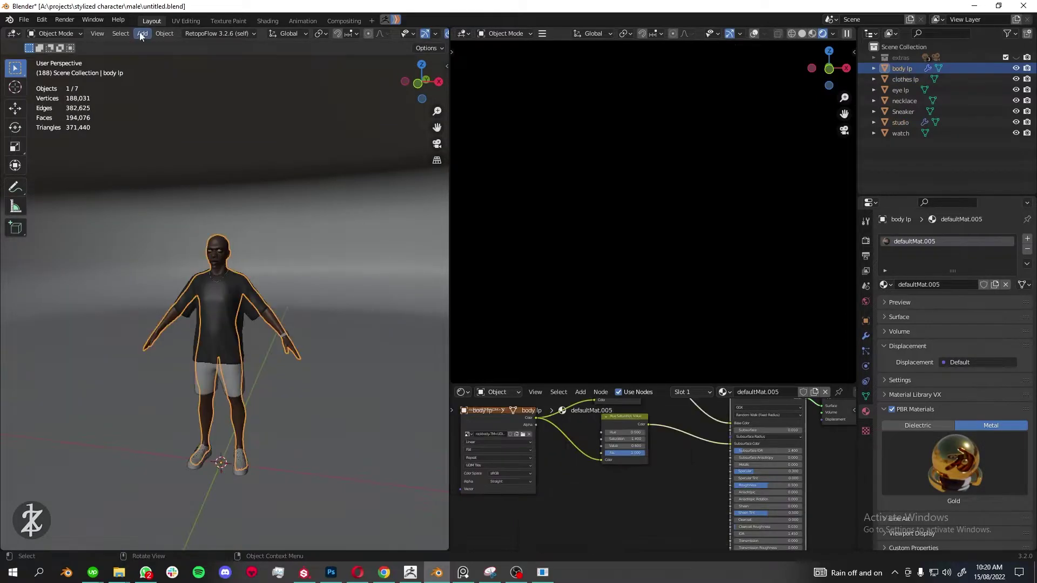
pyautogui.click(142, 34)
pyautogui.click(246, 207)
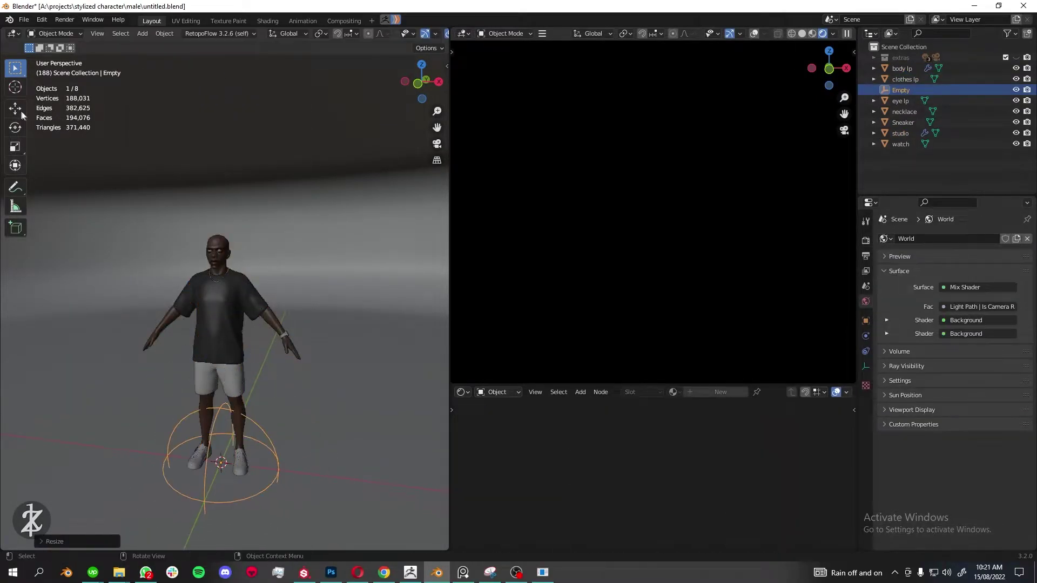
# - Create a three-point TriLamp lighting rig around the character with Tri-Lighting Creator
pyautogui.click(143, 33)
pyautogui.click(204, 163)
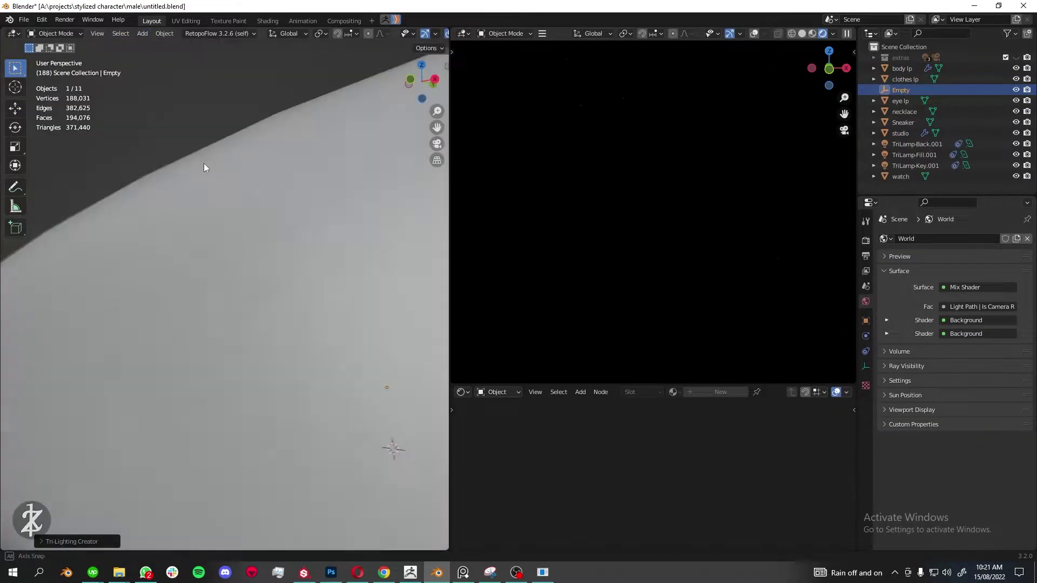
pyautogui.click(248, 263)
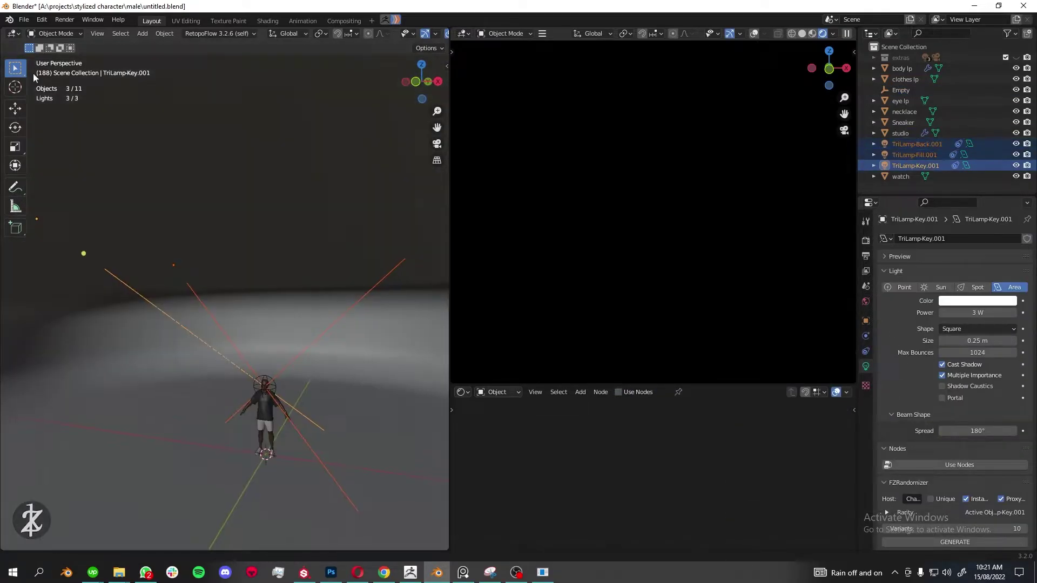
pyautogui.scroll(5, 235, 358)
pyautogui.moveTo(234, 359); pyautogui.dragTo(224, 184, button='middle')
pyautogui.moveTo(451, 216); pyautogui.dragTo(603, 216)
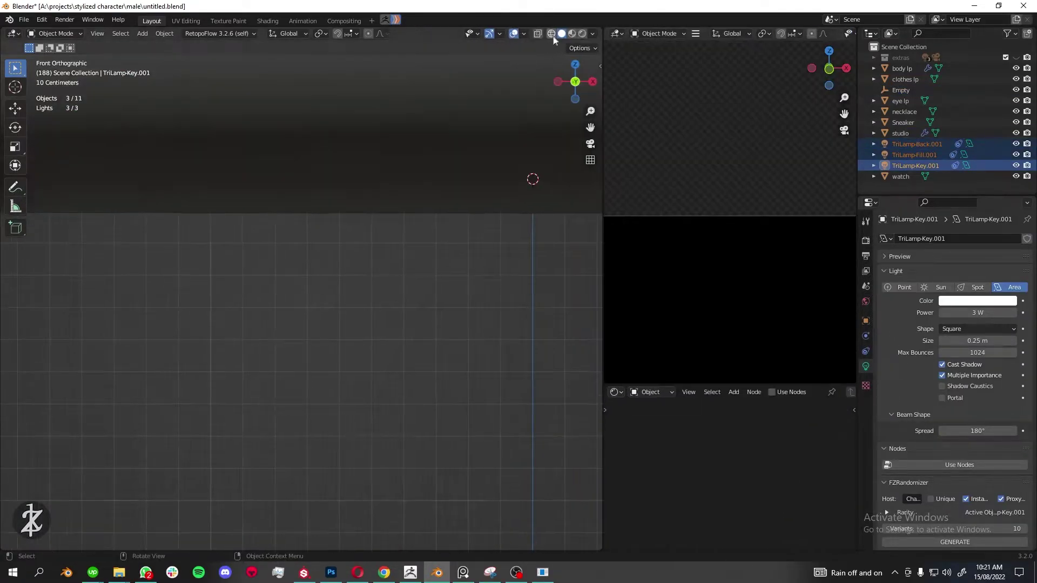
# - Reposition the studio backdrop and return the viewport to solid shading
pyautogui.click(335, 366)
pyautogui.press('g')
pyautogui.click(337, 307)
pyautogui.moveTo(337, 307)
pyautogui.mouseDown(button='middle')
pyautogui.moveTo(542, 366)
pyautogui.moveTo(267, 287)
pyautogui.moveTo(296, 227)
pyautogui.moveTo(382, 190)
pyautogui.mouseUp(button='middle')
pyautogui.hotkey('shift', 'z')
# - Remove the duplicate .001 lamps and check the back lamp tracks the Empty
pyautogui.click(918, 154)
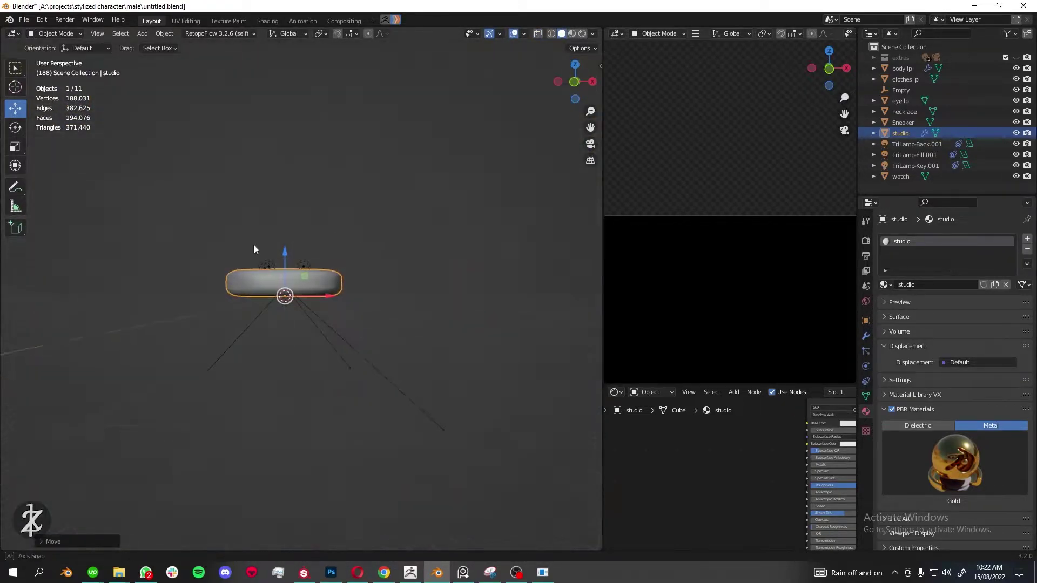
pyautogui.hotkey('ctrl', 'z')
pyautogui.click(921, 79)
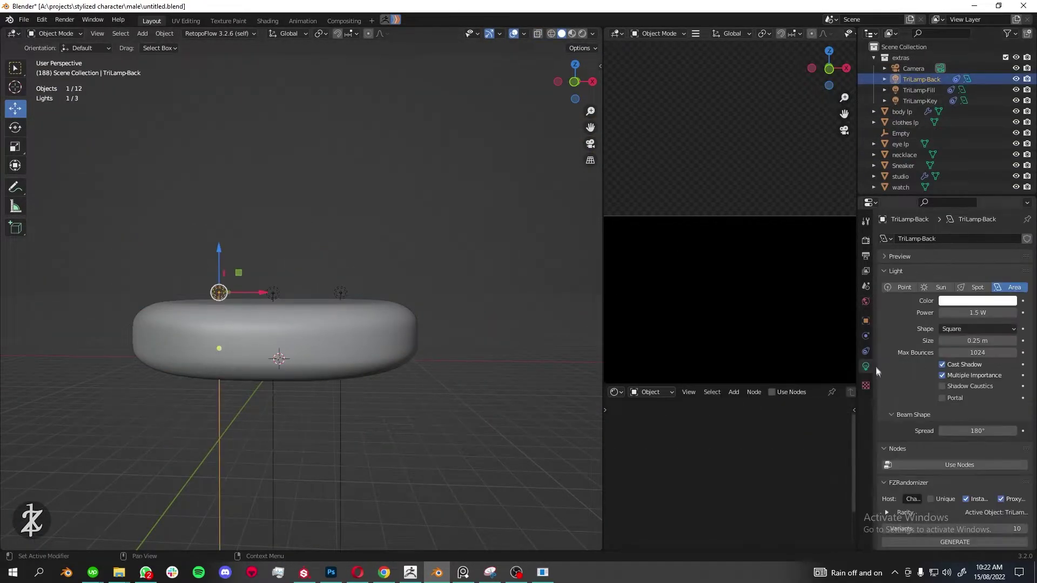
pyautogui.click(866, 351)
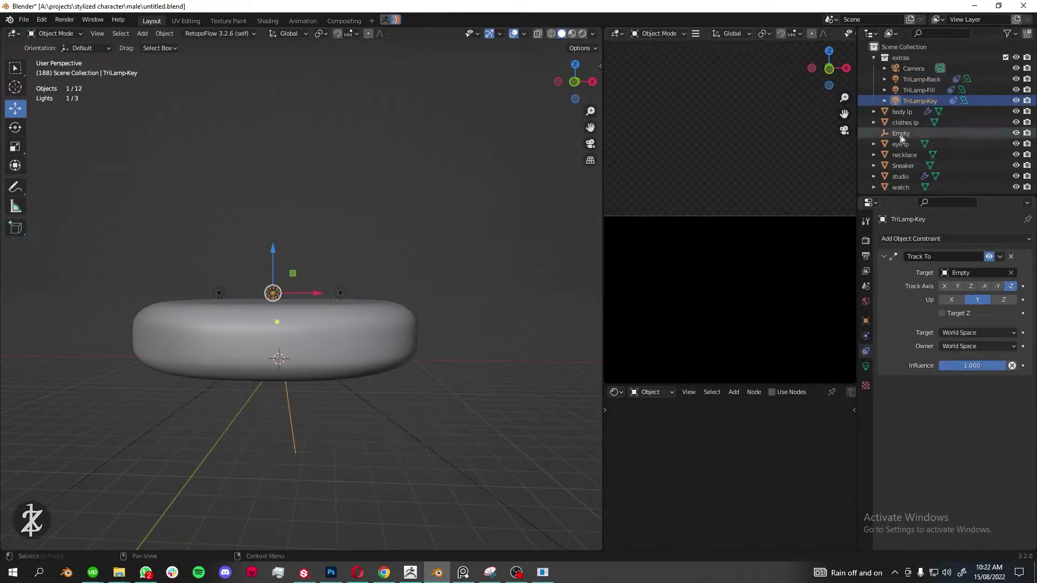
# - Lower all three TriLamps along Z, checking the rig from above
pyautogui.moveTo(379, 232); pyautogui.dragTo(166, 244, button='middle')
pyautogui.keyDown('shift'); pyautogui.click(166, 244); pyautogui.keyUp('shift')
pyautogui.press('g')
pyautogui.press('z')
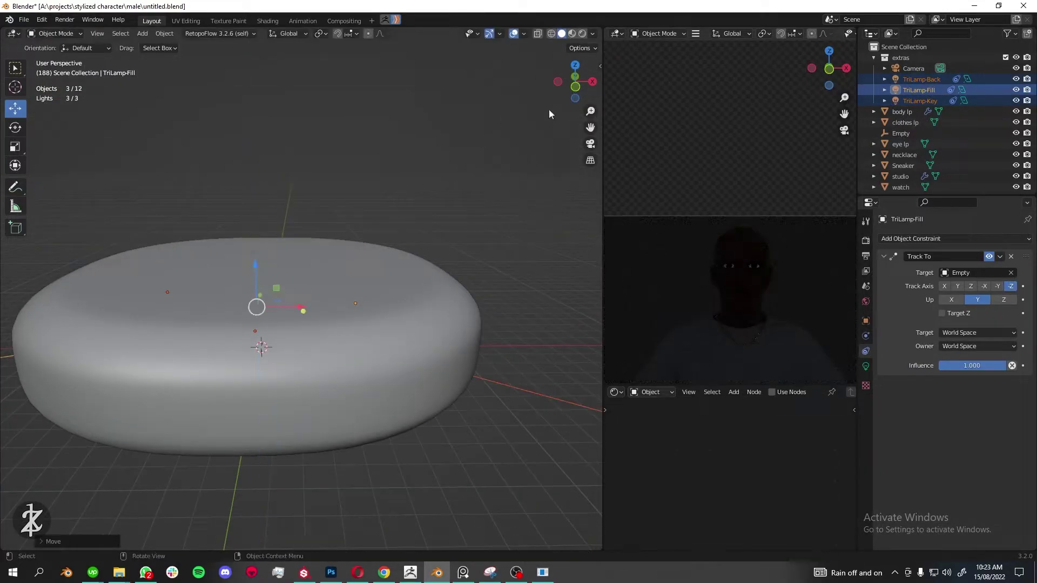
pyautogui.click(575, 65)
pyautogui.hotkey('shift', 'z')
pyautogui.click(160, 334)
# - Set the back lamp's power to 500 W and move it behind the character
pyautogui.click(268, 256)
pyautogui.click(866, 367)
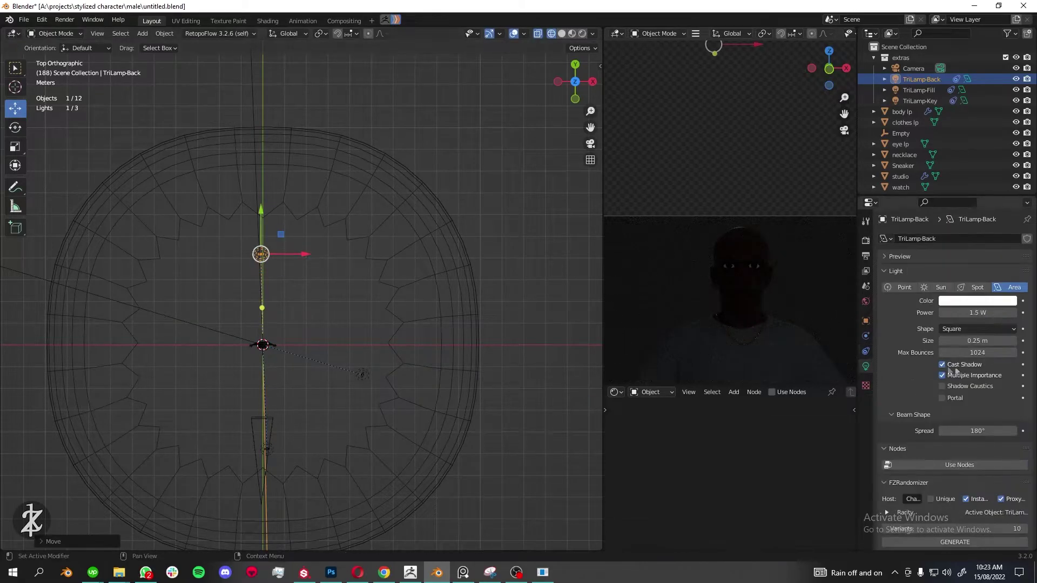
pyautogui.write('500')
pyautogui.press('Return')
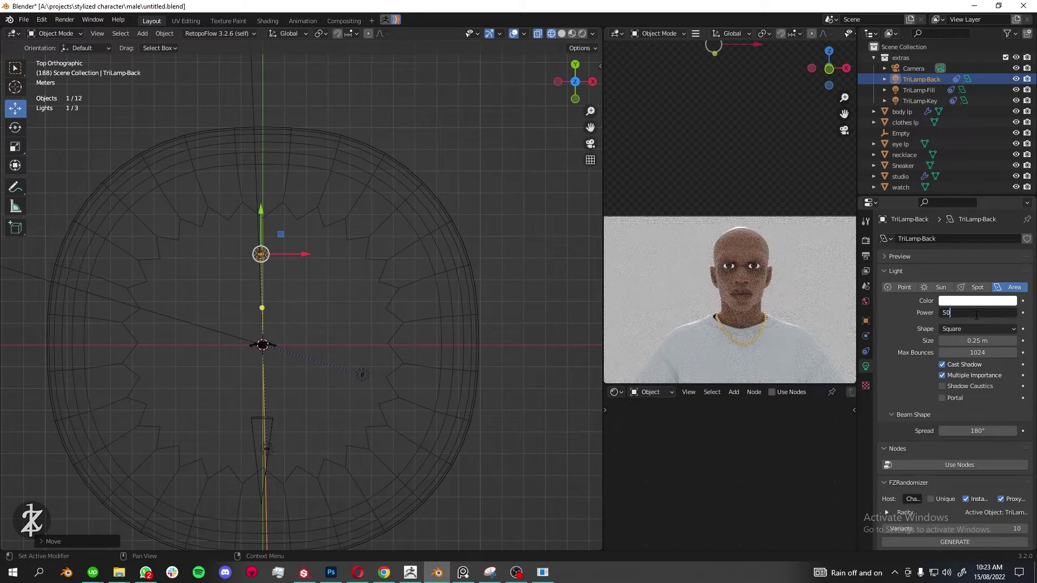
pyautogui.moveTo(302, 303); pyautogui.dragTo(245, 309, button='middle')
pyautogui.press('g')
pyautogui.click(209, 303)
# - Select the fill lamp and add disable-in-viewport toggles to the outliner
pyautogui.click(575, 64)
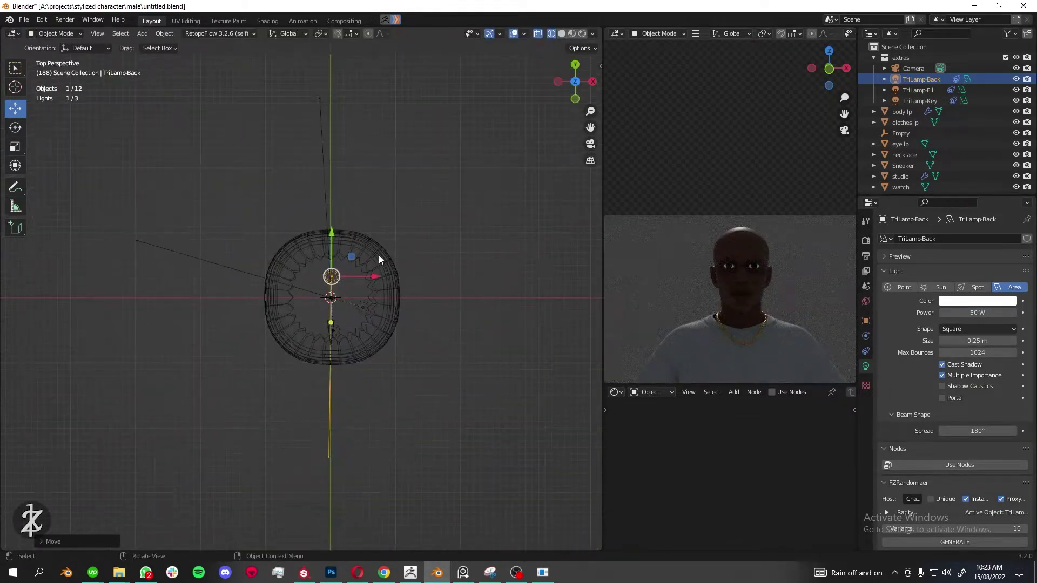
pyautogui.scroll(5, 353, 330)
pyautogui.click(351, 332)
pyautogui.click(1007, 33)
pyautogui.click(972, 60)
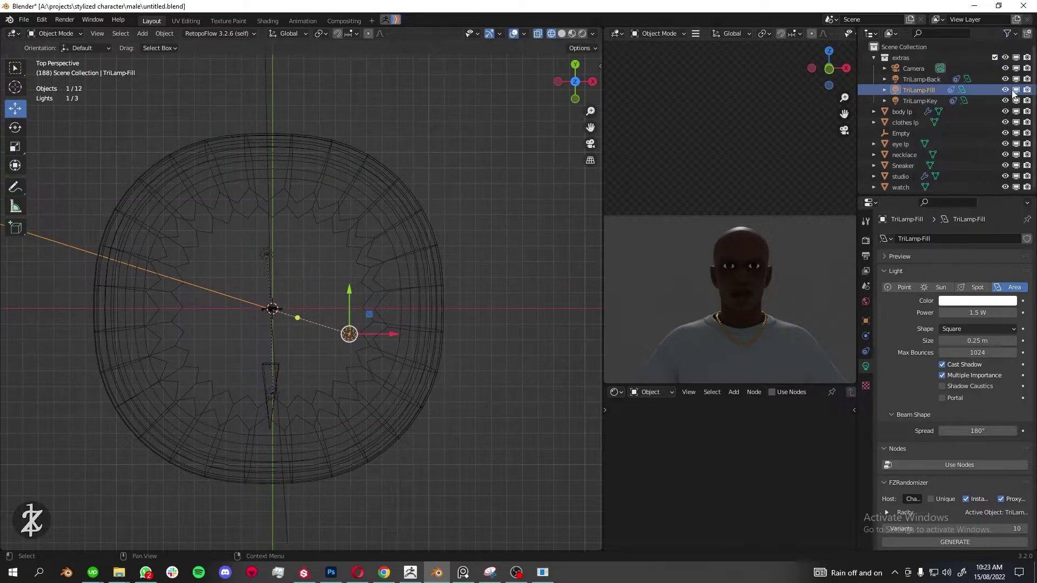
# - Set the key lamp's power to 200 W
pyautogui.click(227, 364)
pyautogui.click(978, 313)
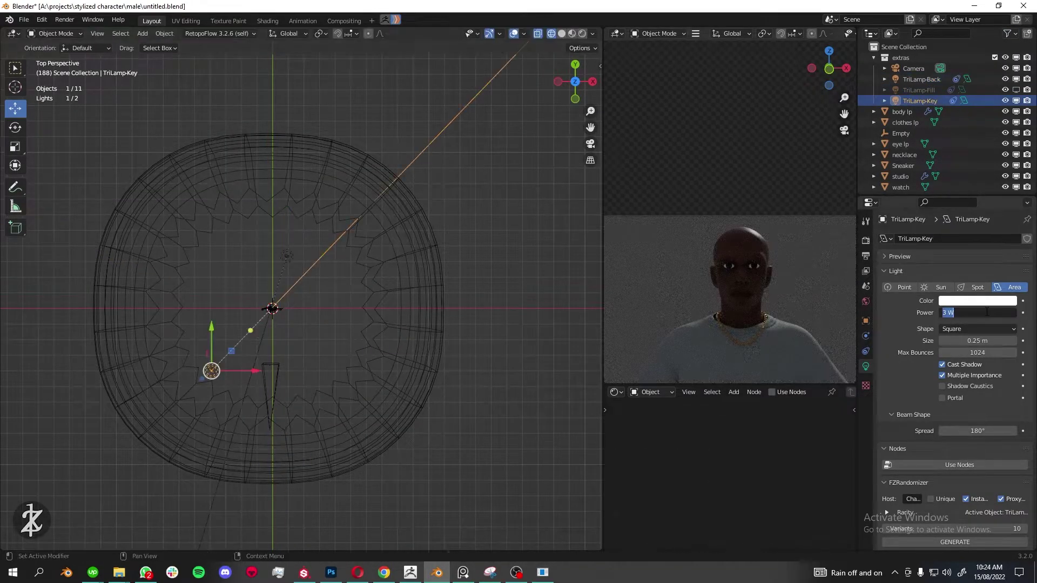
pyautogui.write('200')
pyautogui.press('Return')
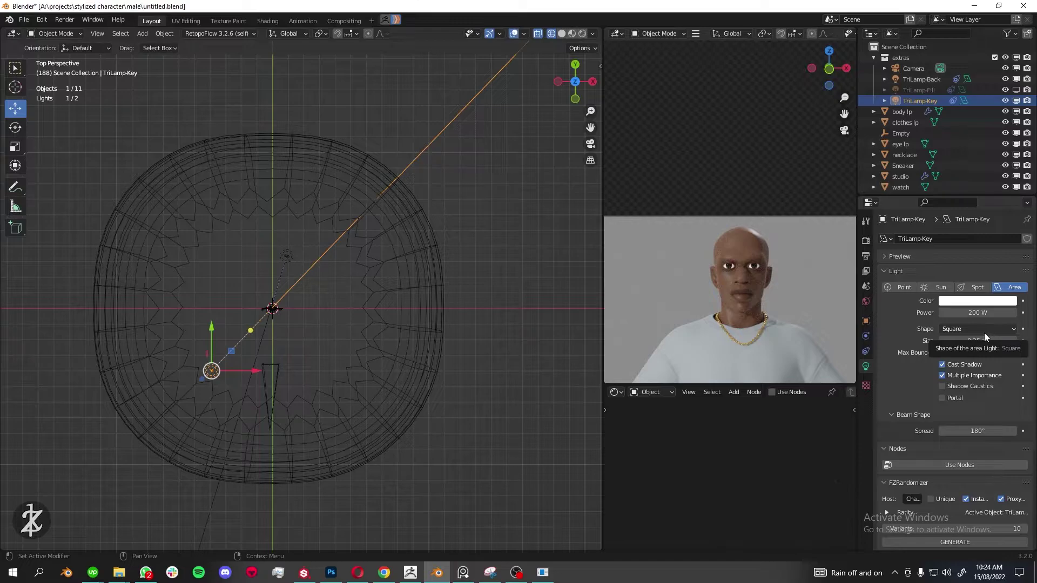
# - Move the key lamp to a new position and view the whole rig from above
pyautogui.click(287, 256)
pyautogui.moveTo(286, 255); pyautogui.dragTo(214, 239, button='middle')
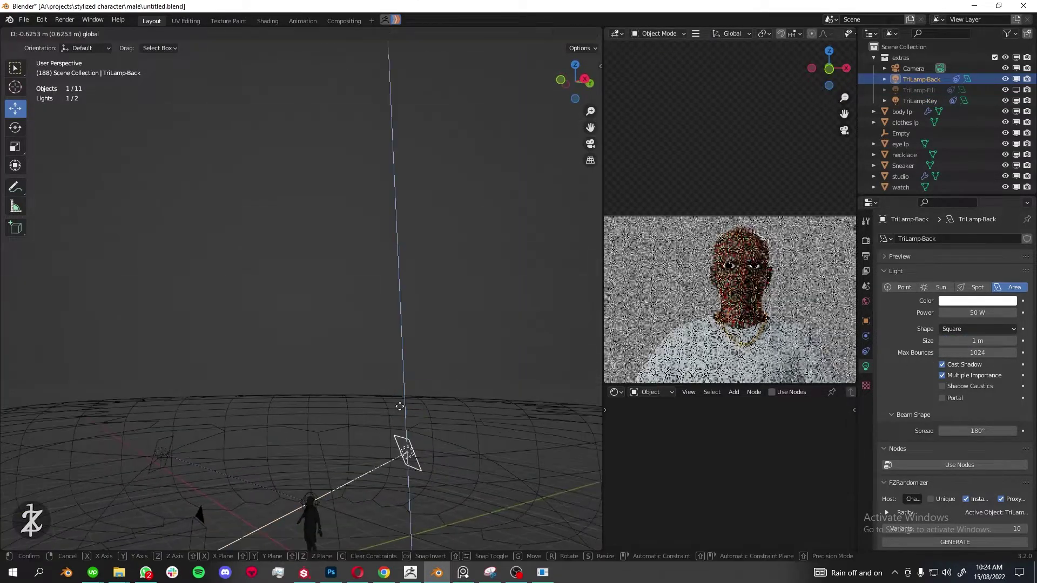
pyautogui.click(303, 342)
pyautogui.scroll(3, 303, 342)
pyautogui.press('g')
pyautogui.click(419, 318)
pyautogui.scroll(-5, 419, 317)
pyautogui.moveTo(418, 318); pyautogui.dragTo(476, 412, button='middle')
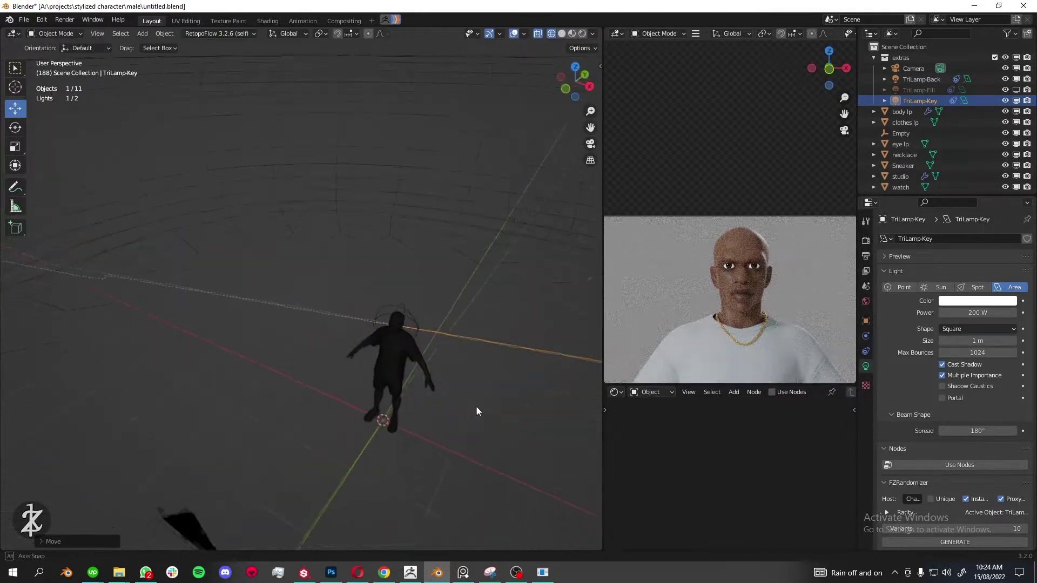
pyautogui.moveTo(443, 373)
pyautogui.mouseDown(button='middle')
pyautogui.moveTo(409, 332)
pyautogui.moveTo(534, 216)
pyautogui.moveTo(524, 167)
pyautogui.mouseUp(button='middle')
pyautogui.scroll(-2, 697, 187)
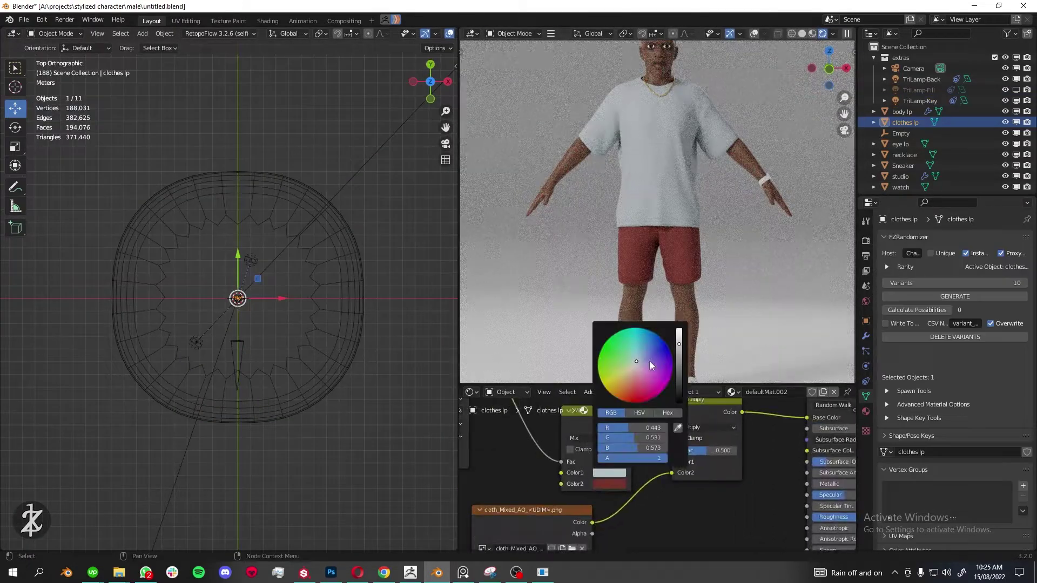
# - Adjust the shirt colour and align the studio floor under the character's shoes
pyautogui.moveTo(650, 361)
pyautogui.mouseDown()
pyautogui.moveTo(625, 373)
pyautogui.moveTo(666, 389)
pyautogui.moveTo(636, 377)
pyautogui.mouseUp()
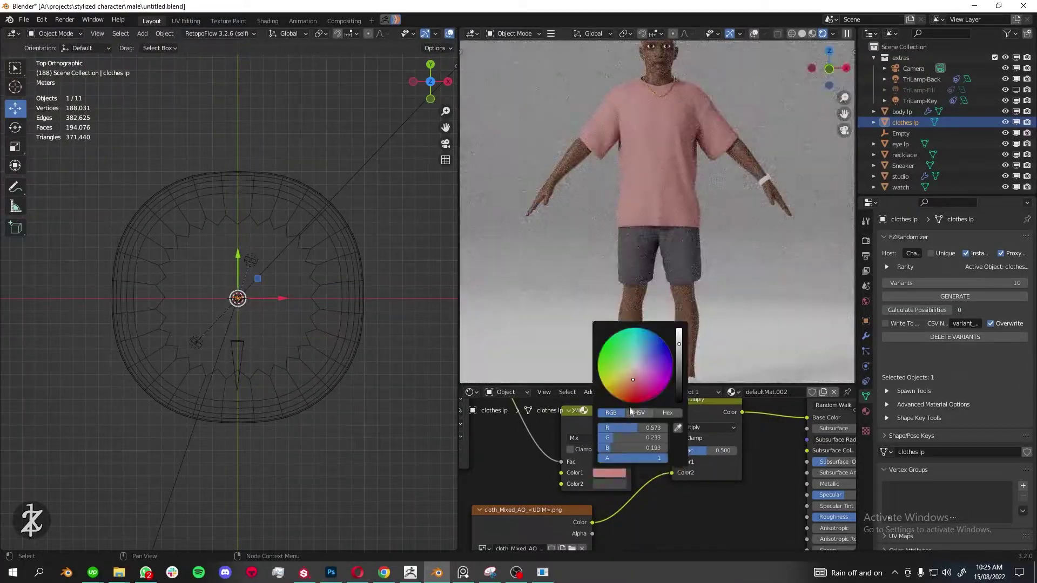
pyautogui.press('KP_0')
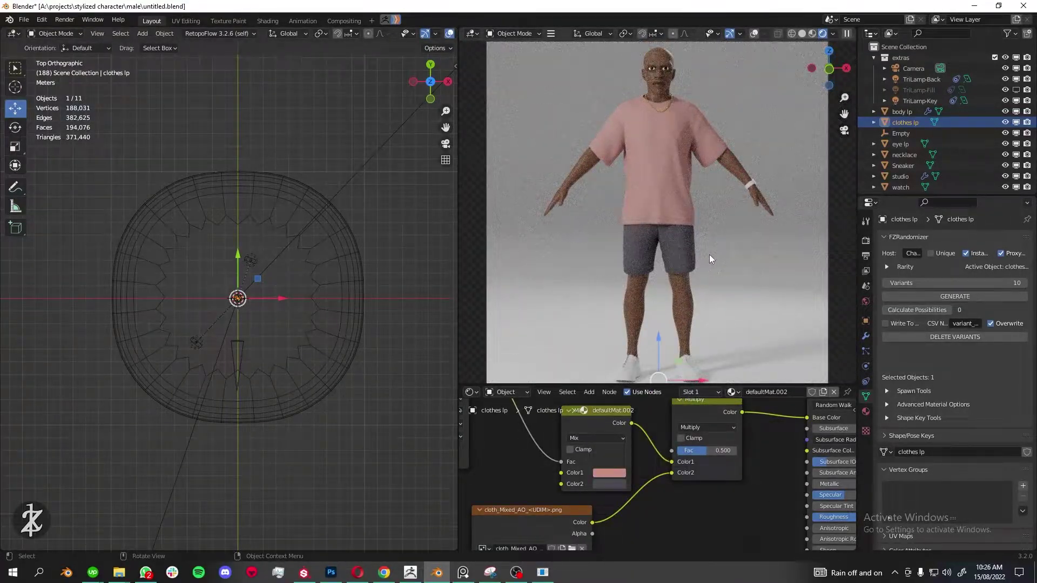
pyautogui.click(334, 320)
pyautogui.moveTo(335, 320); pyautogui.dragTo(300, 346, button='middle')
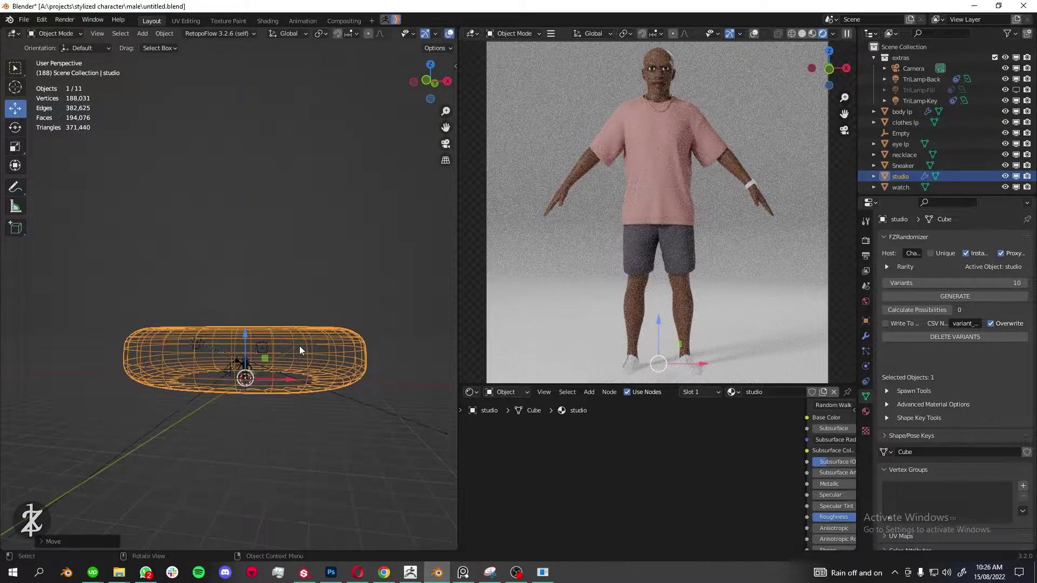
pyautogui.click(426, 80)
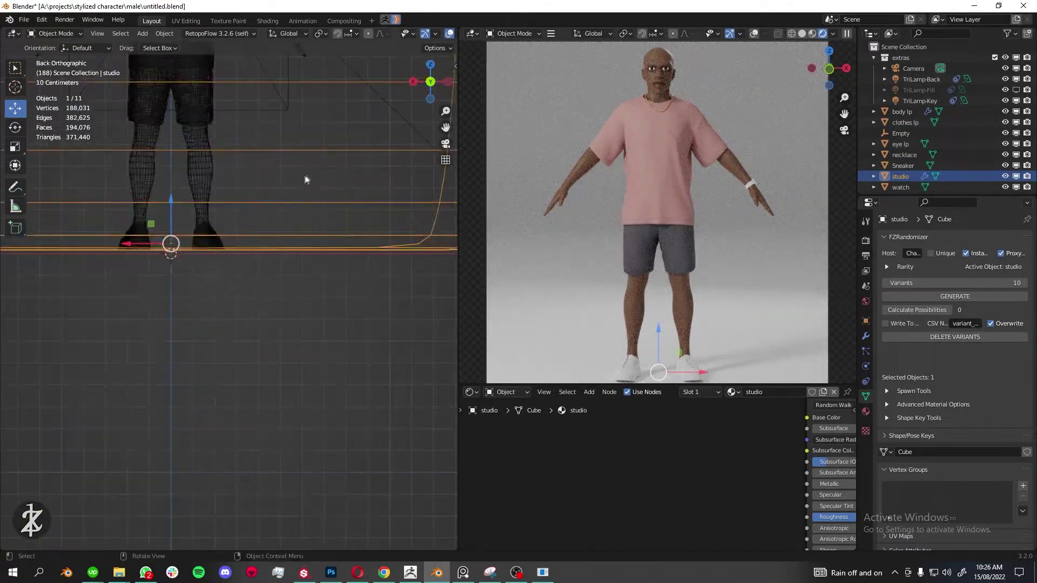
pyautogui.scroll(3, 255, 261)
pyautogui.scroll(2, 265, 270)
pyautogui.moveTo(260, 270); pyautogui.dragTo(262, 273)
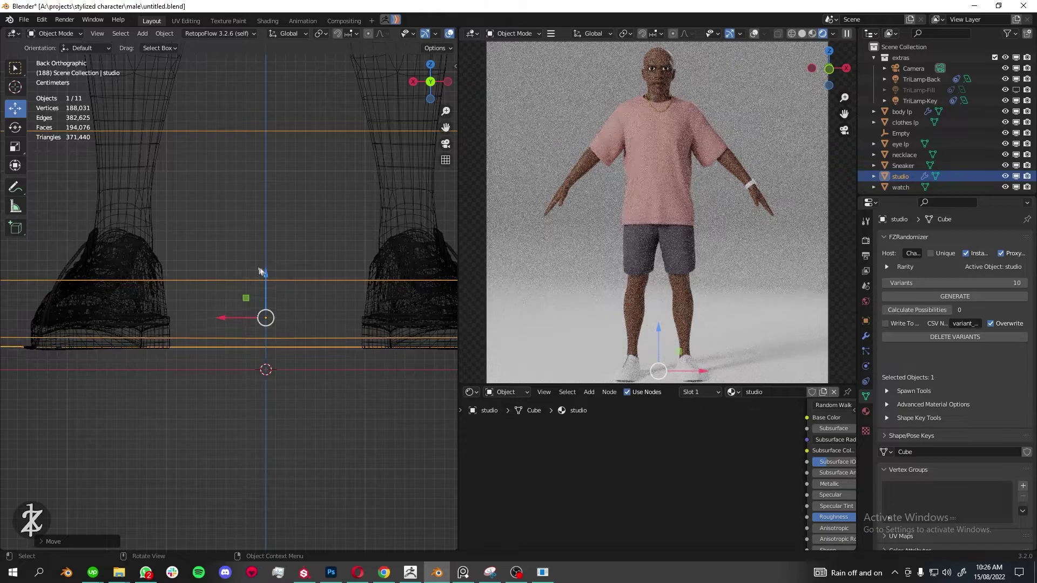
# - Make the studio backdrop pale blue-grey and warm the shirt to orange-beige
pyautogui.press('KP_Decimal')
pyautogui.press('KP_5')
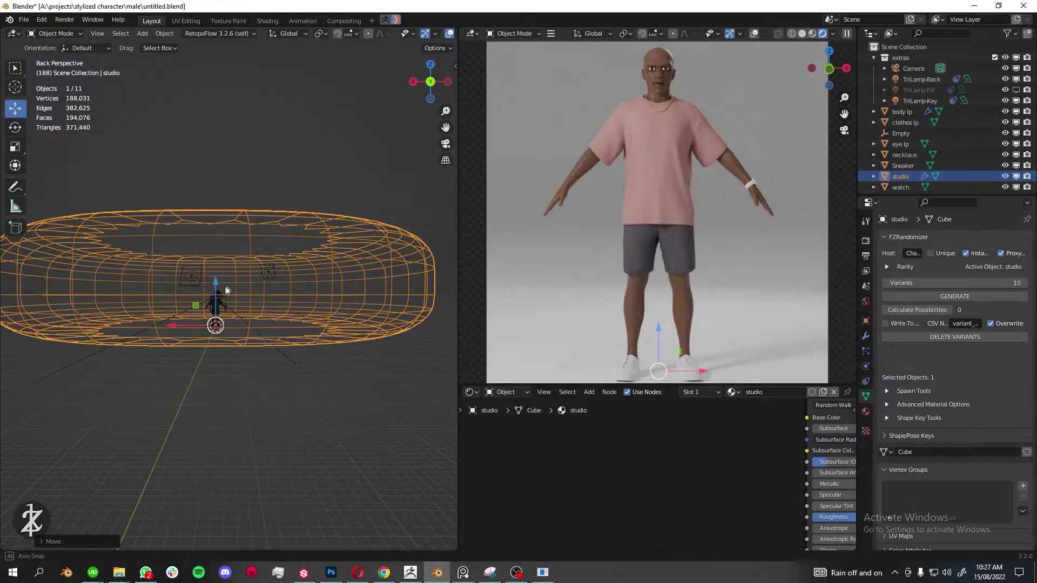
pyautogui.scroll(5, 237, 232)
pyautogui.moveTo(237, 232)
pyautogui.mouseDown(button='middle')
pyautogui.moveTo(254, 381)
pyautogui.moveTo(335, 203)
pyautogui.mouseUp(button='middle')
pyautogui.press('z')
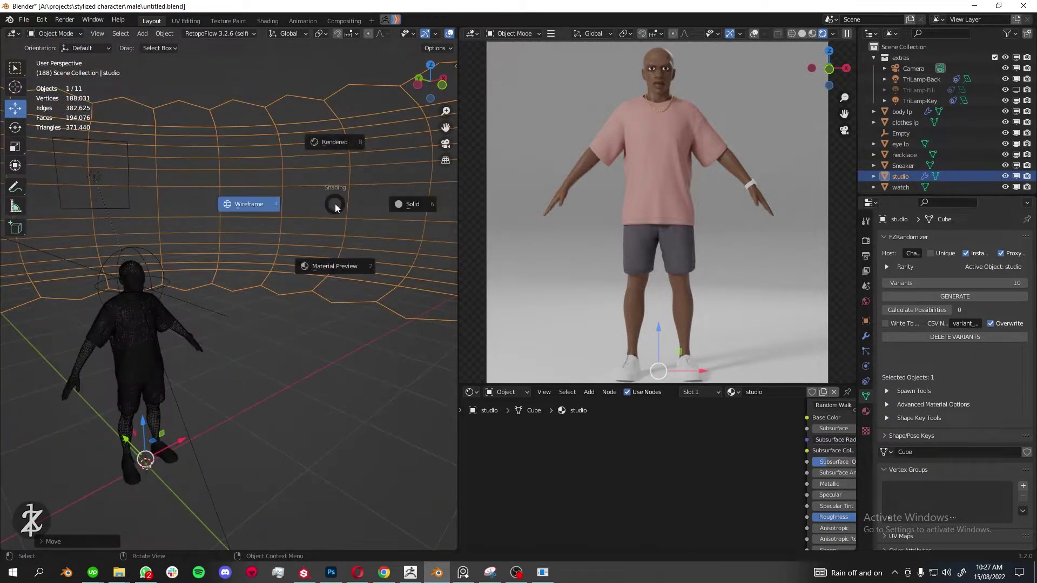
pyautogui.click(324, 259)
pyautogui.click(243, 373)
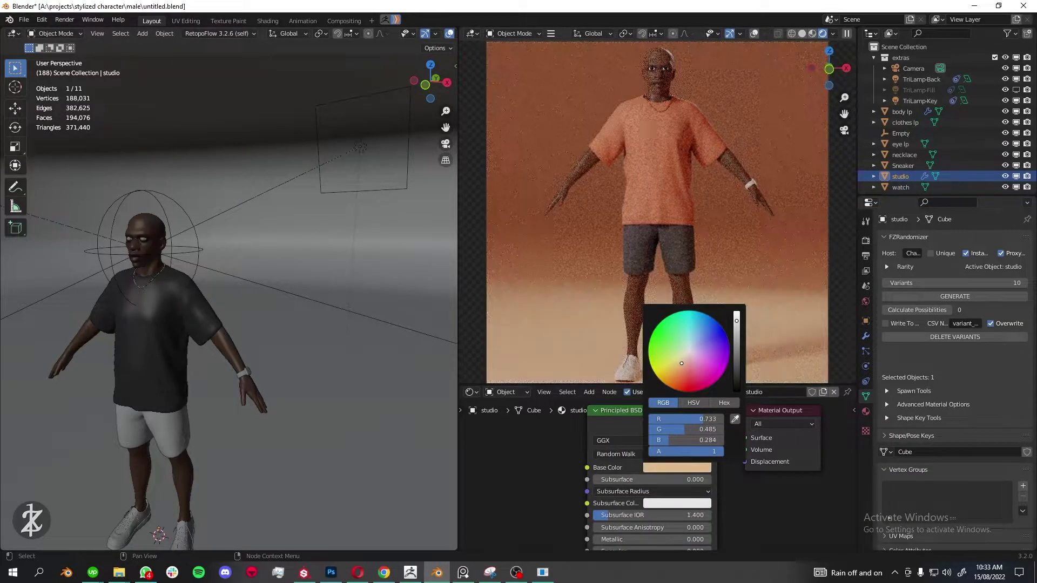
pyautogui.moveTo(604, 385); pyautogui.dragTo(605, 382)
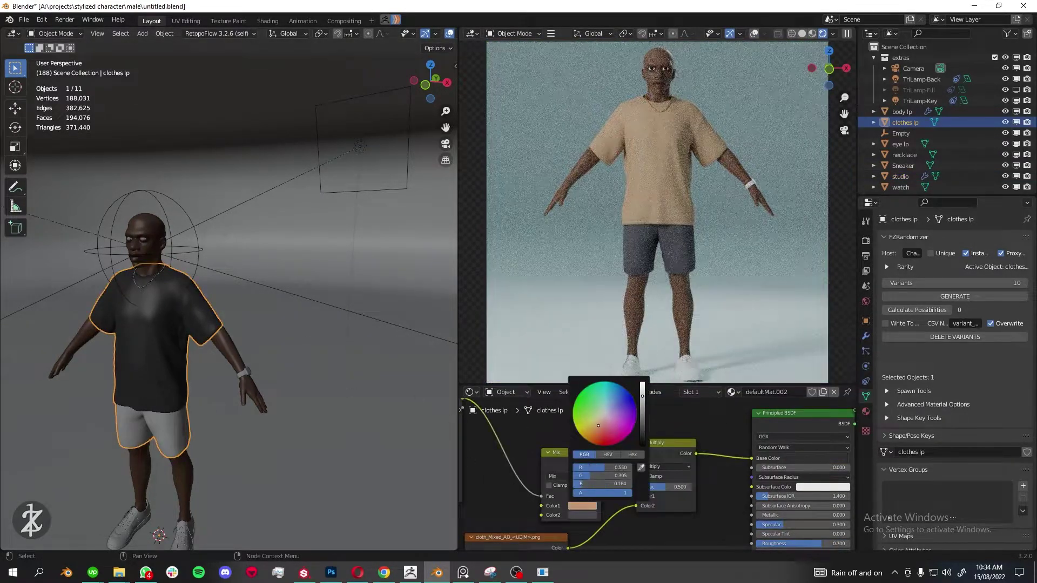
pyautogui.moveTo(598, 426); pyautogui.dragTo(598, 428)
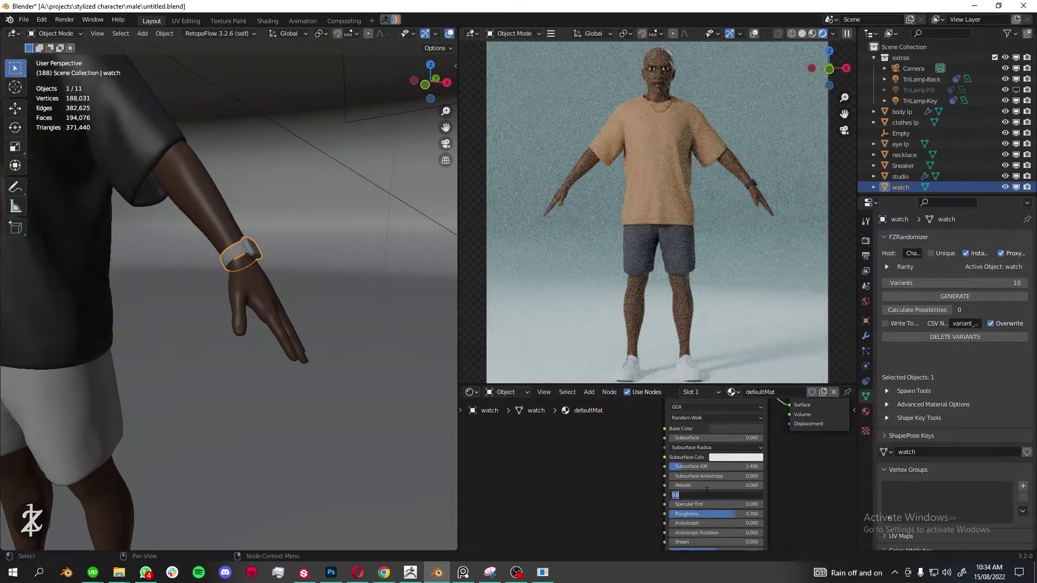
# - Set the watch's Specular to 0.3, then enter Edit Mode on body lp with nothing selected
pyautogui.write('0.3')
pyautogui.press('Return')
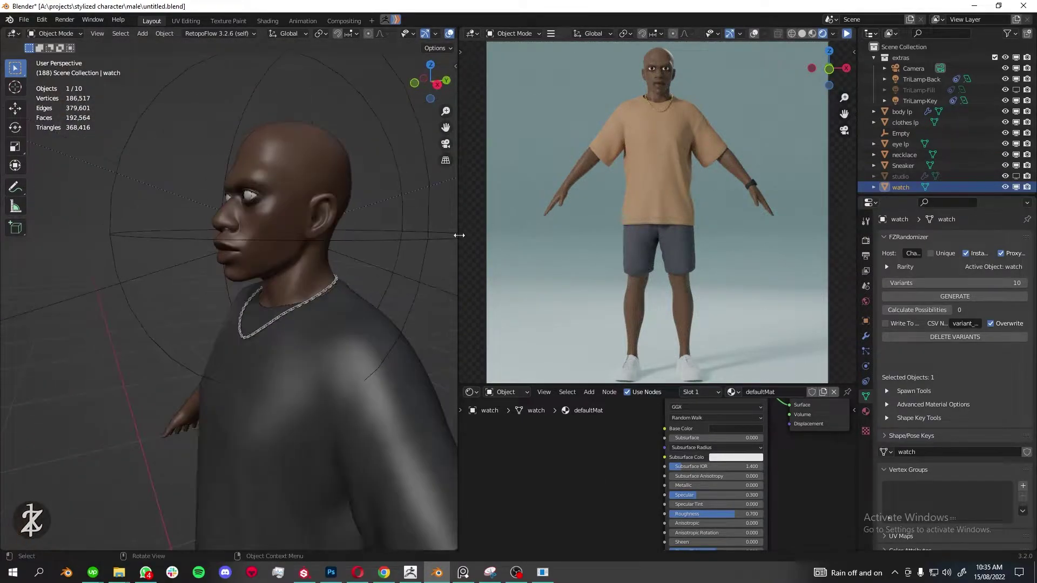
pyautogui.moveTo(459, 235); pyautogui.dragTo(596, 235)
pyautogui.click(429, 311)
pyautogui.moveTo(429, 311)
pyautogui.mouseDown(button='middle')
pyautogui.moveTo(356, 169)
pyautogui.moveTo(347, 220)
pyautogui.mouseUp(button='middle')
pyautogui.press('Tab')
pyautogui.hotkey('alt', 'a')
# - Trace a closed edge path around the brows and eyes on the head
pyautogui.keyDown('alt'); pyautogui.click(372, 262); pyautogui.keyUp('alt')
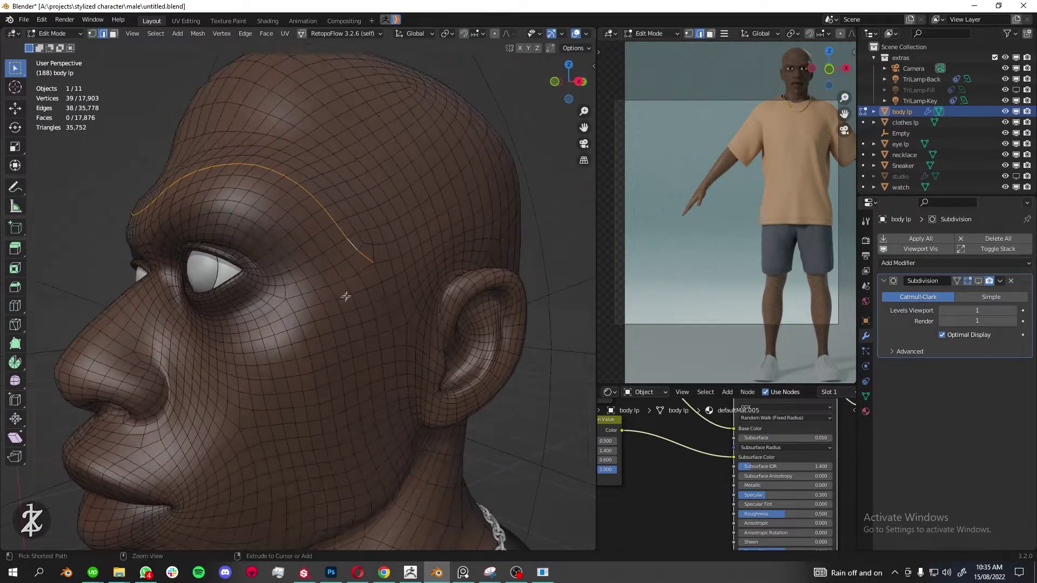
pyautogui.keyDown('ctrl'); pyautogui.click(294, 300); pyautogui.keyUp('ctrl')
pyautogui.moveTo(294, 300)
pyautogui.mouseDown(button='middle')
pyautogui.moveTo(331, 283)
pyautogui.moveTo(293, 326)
pyautogui.mouseUp(button='middle')
pyautogui.keyDown('ctrl'); pyautogui.click(227, 328); pyautogui.keyUp('ctrl')
pyautogui.moveTo(315, 363)
pyautogui.mouseDown(button='middle')
pyautogui.moveTo(275, 375)
pyautogui.moveTo(382, 352)
pyautogui.mouseUp(button='middle')
pyautogui.keyDown('ctrl'); pyautogui.click(358, 370); pyautogui.keyUp('ctrl')
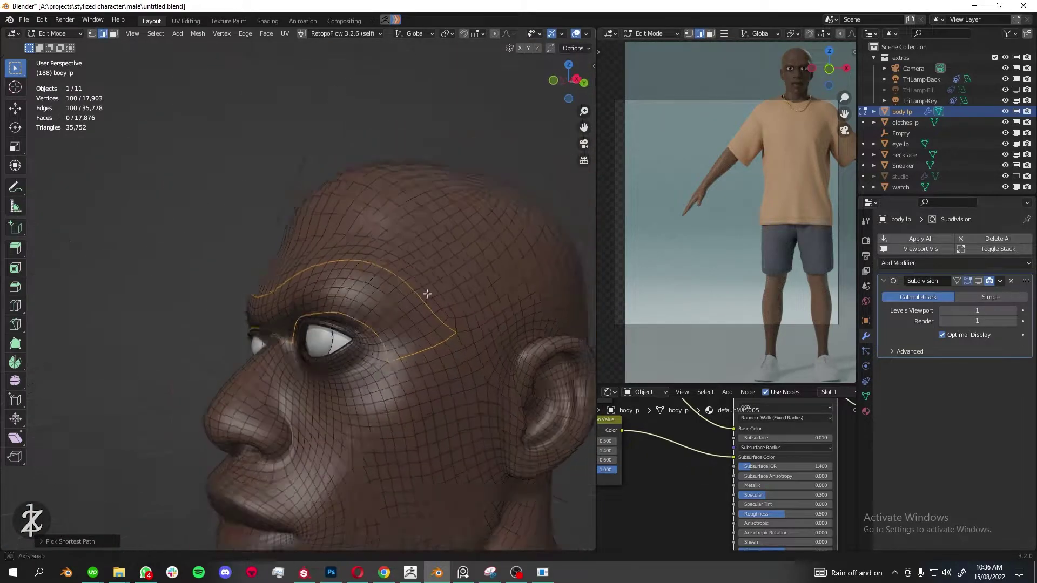
pyautogui.scroll(3, 382, 351)
pyautogui.moveTo(399, 245)
pyautogui.mouseDown(button='middle')
pyautogui.moveTo(351, 270)
pyautogui.moveTo(290, 235)
pyautogui.mouseUp(button='middle')
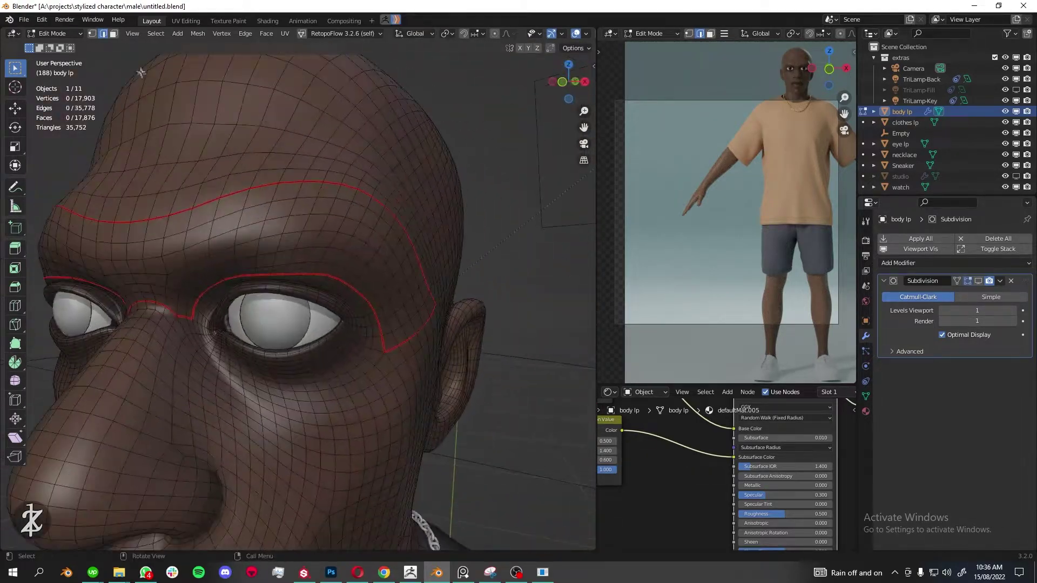
# - Select the enclosed brow faces and separate them into a new object
pyautogui.press('3')
pyautogui.press('l')
pyautogui.rightClick(291, 235)
pyautogui.click(345, 377)
pyautogui.click(54, 34)
# - Add a Shrinkwrap modifier to body lp.001 targeting body lp
pyautogui.click(908, 122)
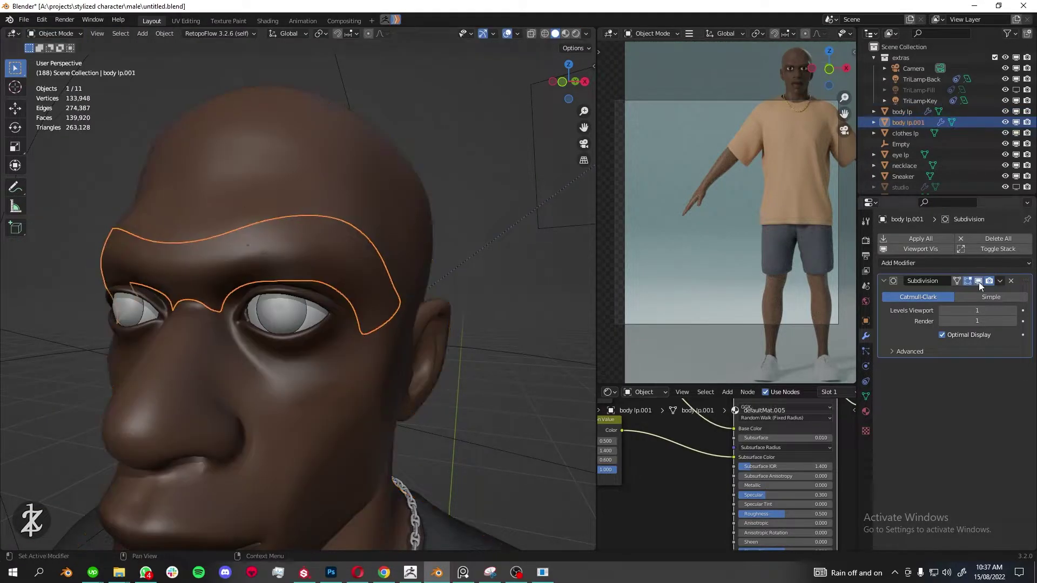
pyautogui.click(956, 239)
pyautogui.click(897, 360)
pyautogui.moveTo(324, 270)
pyautogui.mouseDown(button='middle')
pyautogui.moveTo(378, 259)
pyautogui.moveTo(351, 259)
pyautogui.moveTo(532, 365)
pyautogui.mouseUp(button='middle')
# - Enter Weight Paint on the brow patch, show its vertex groups, and hide body lp
pyautogui.hotkey('ctrl', 'Tab')
pyautogui.scroll(3, 398, 261)
pyautogui.press('n')
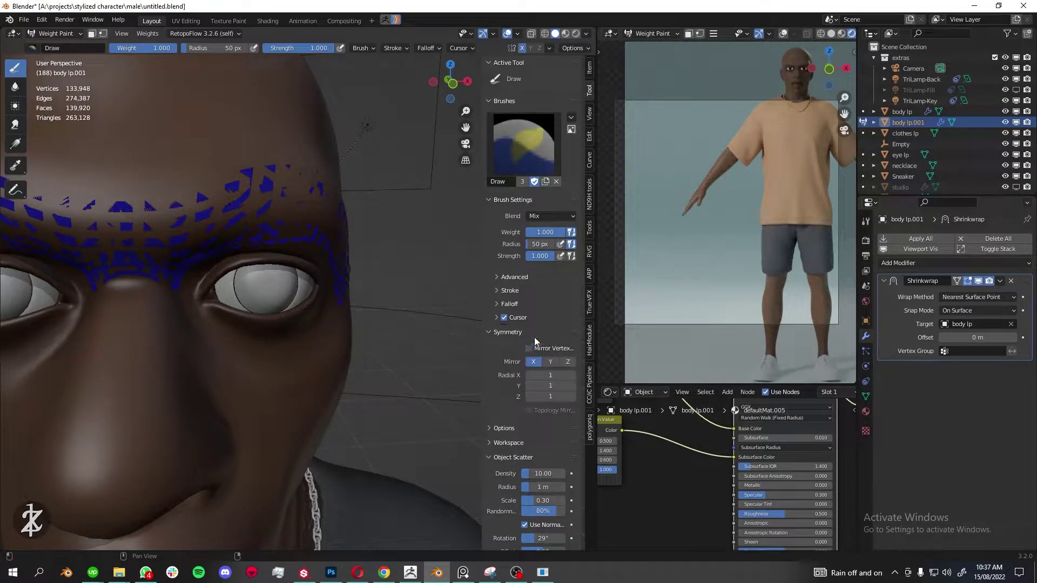
pyautogui.moveTo(324, 270); pyautogui.dragTo(243, 259, button='middle')
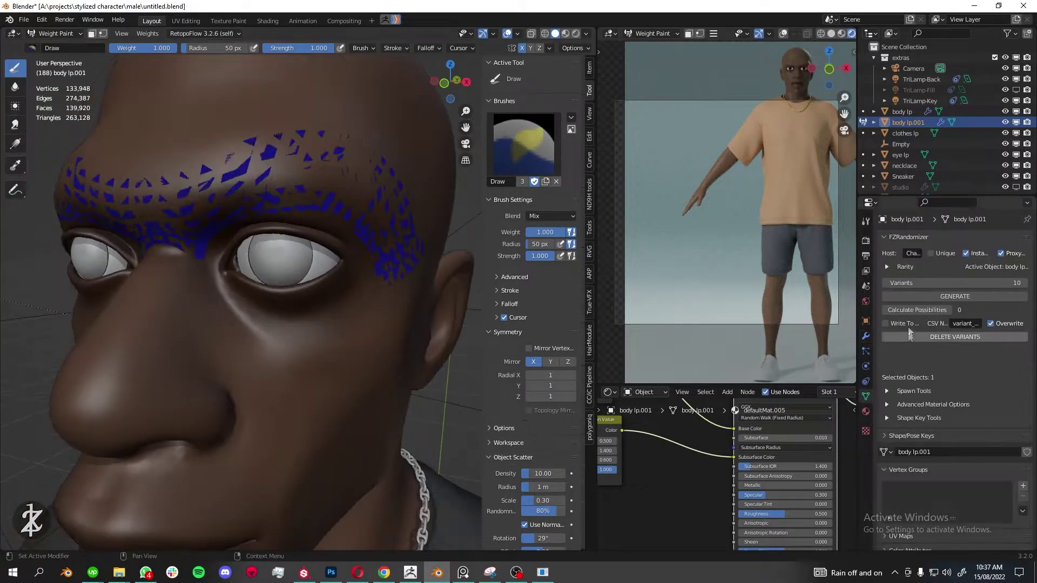
pyautogui.click(866, 397)
pyautogui.moveTo(211, 194)
pyautogui.mouseDown(button='middle')
pyautogui.moveTo(281, 205)
pyautogui.moveTo(251, 203)
pyautogui.moveTo(199, 260)
pyautogui.mouseUp(button='middle')
pyautogui.click(1006, 111)
pyautogui.scroll(3, 252, 203)
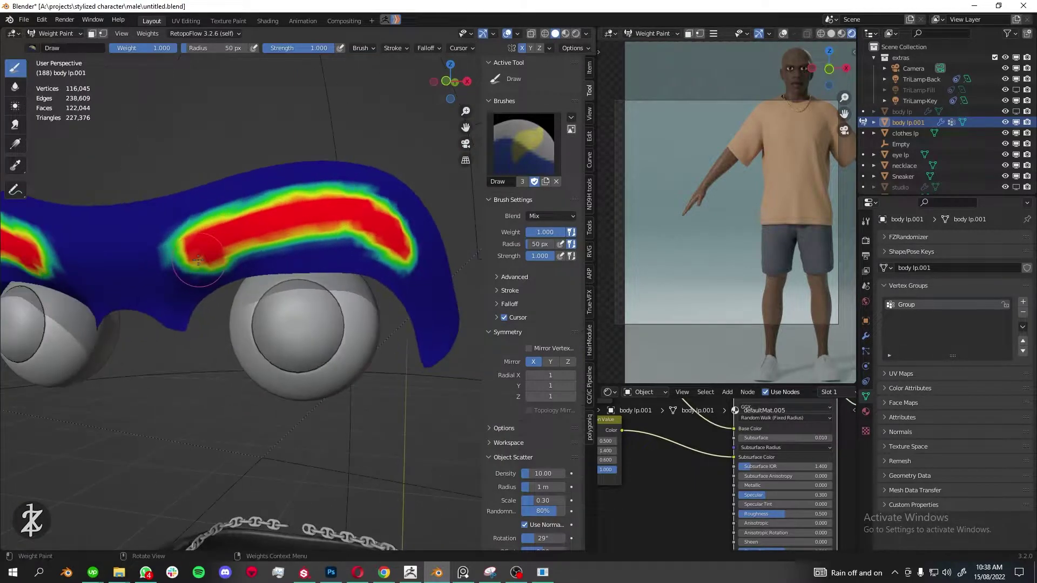
# - Blur the brow weight stripe into a soft gradient and return to Object Mode
pyautogui.moveTo(25, 92); pyautogui.dragTo(232, 244, button='middle')
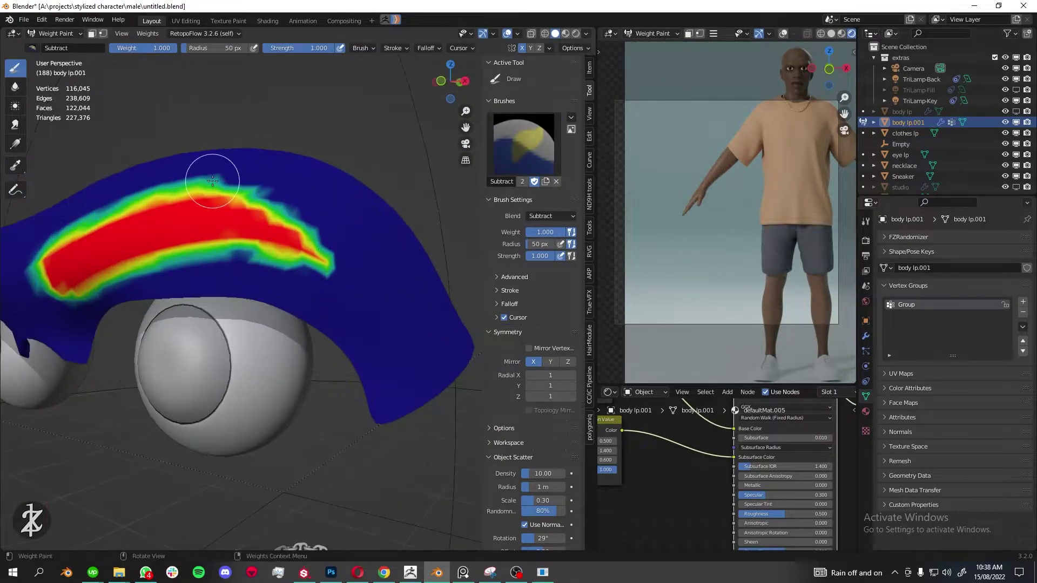
pyautogui.press('2')
pyautogui.moveTo(231, 245); pyautogui.dragTo(265, 232)
pyautogui.moveTo(278, 243); pyautogui.dragTo(143, 89, button='middle')
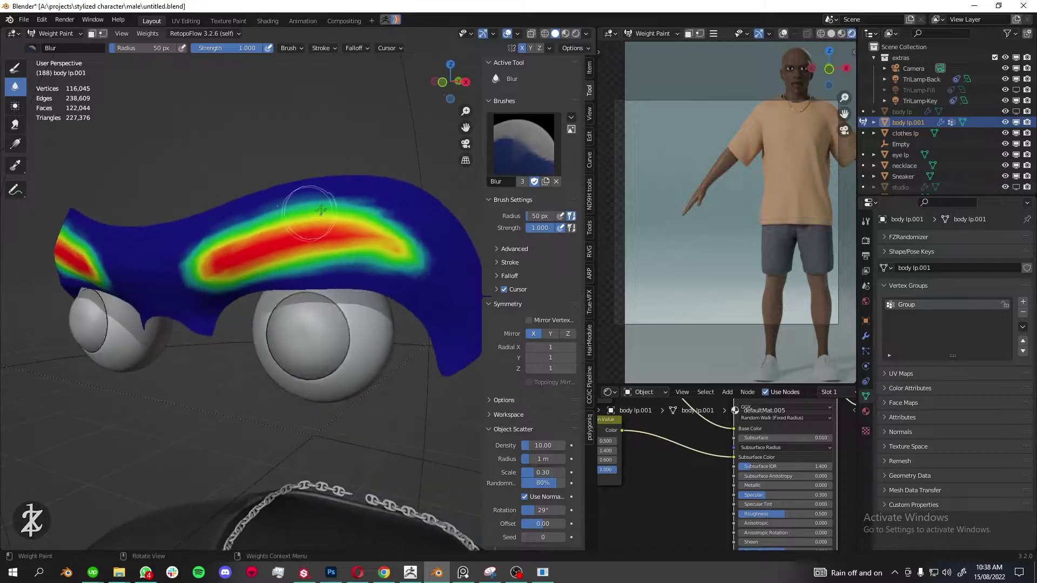
pyautogui.hotkey('ctrl', 'Tab')
pyautogui.scroll(1, 410, 354)
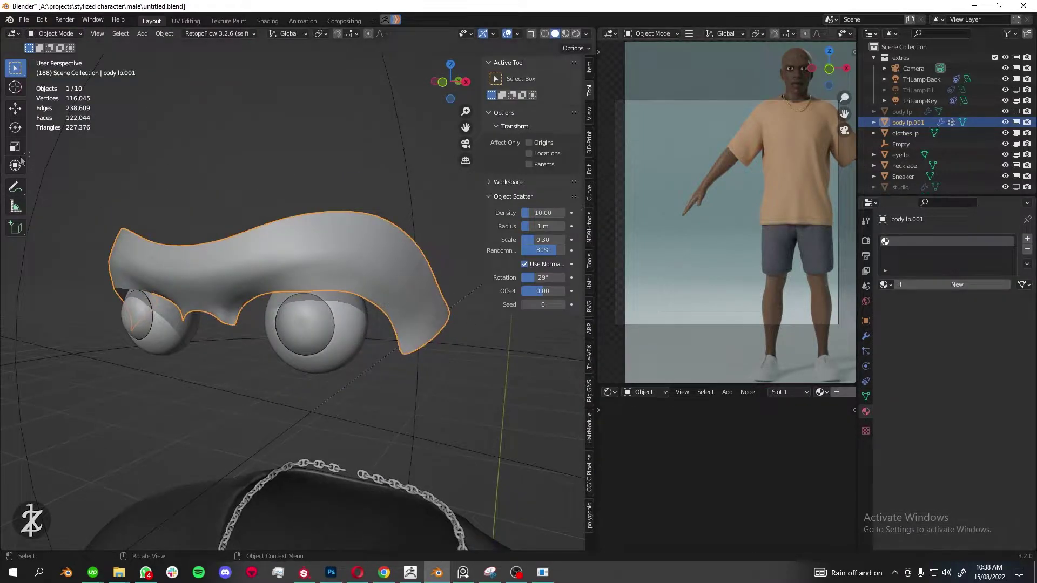
# - Add a hair particle system named BROWS with hair length 0.01 m
pyautogui.click(1027, 239)
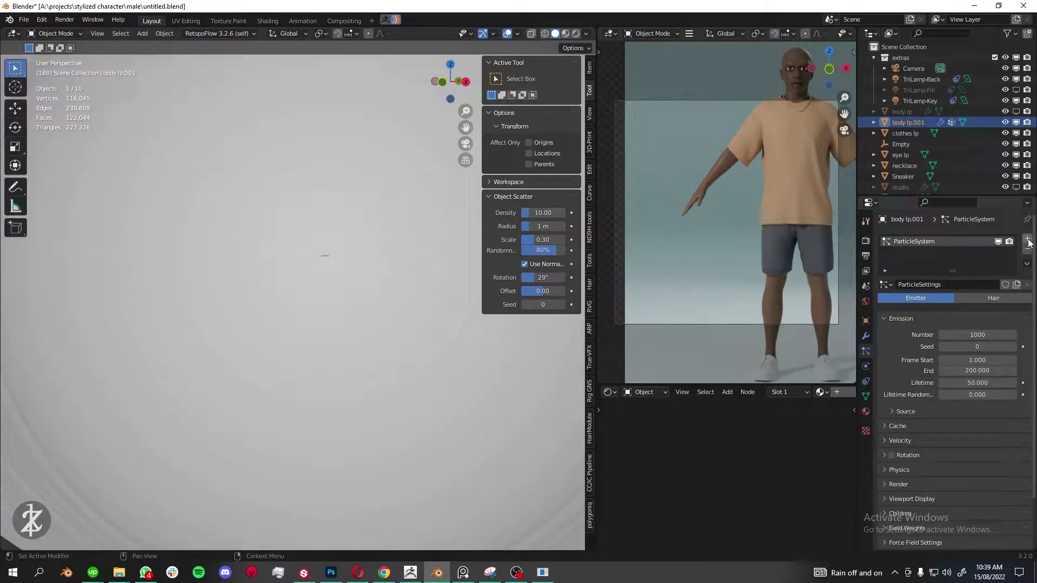
pyautogui.write('S')
pyautogui.press('Return')
pyautogui.click(993, 298)
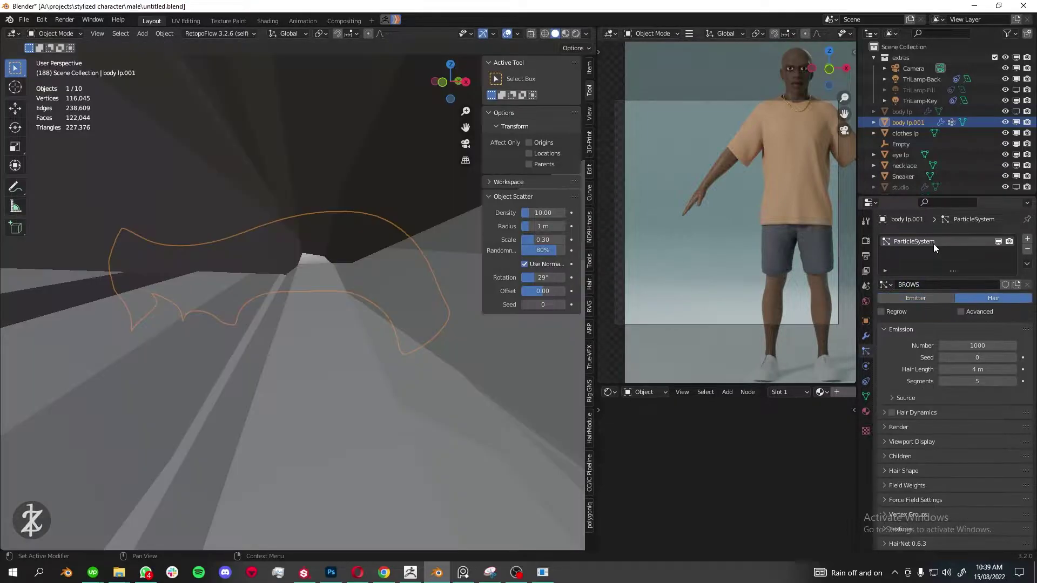
pyautogui.scroll(-1, 932, 244)
pyautogui.write('BROWS')
pyautogui.click(904, 441)
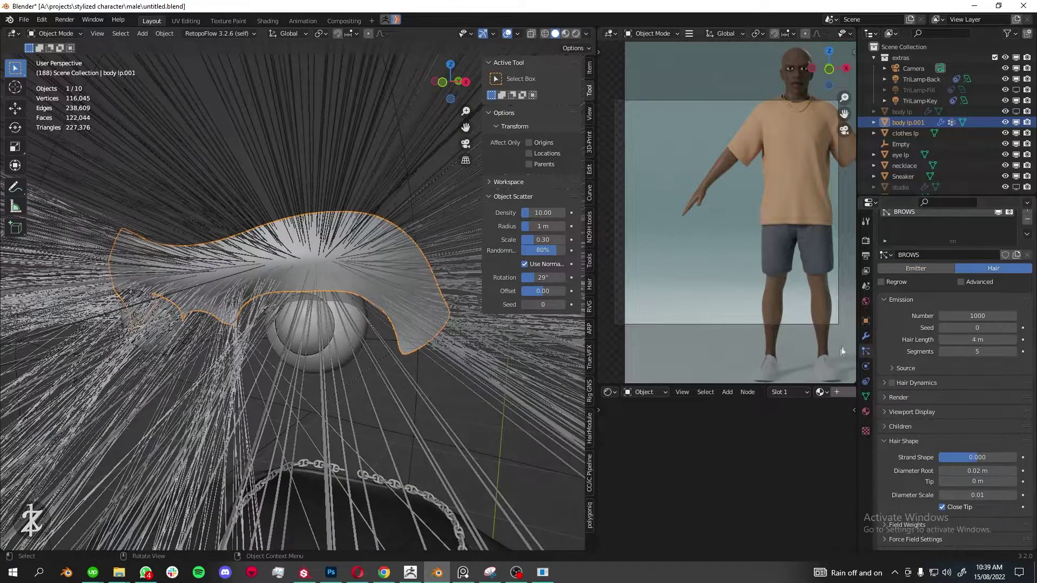
pyautogui.doubleClick(981, 340)
pyautogui.write('0.01')
pyautogui.press('Return')
# - Restrict the hair to the vertex group Group and set 200 strands
pyautogui.scroll(-5, 962, 345)
pyautogui.click(972, 410)
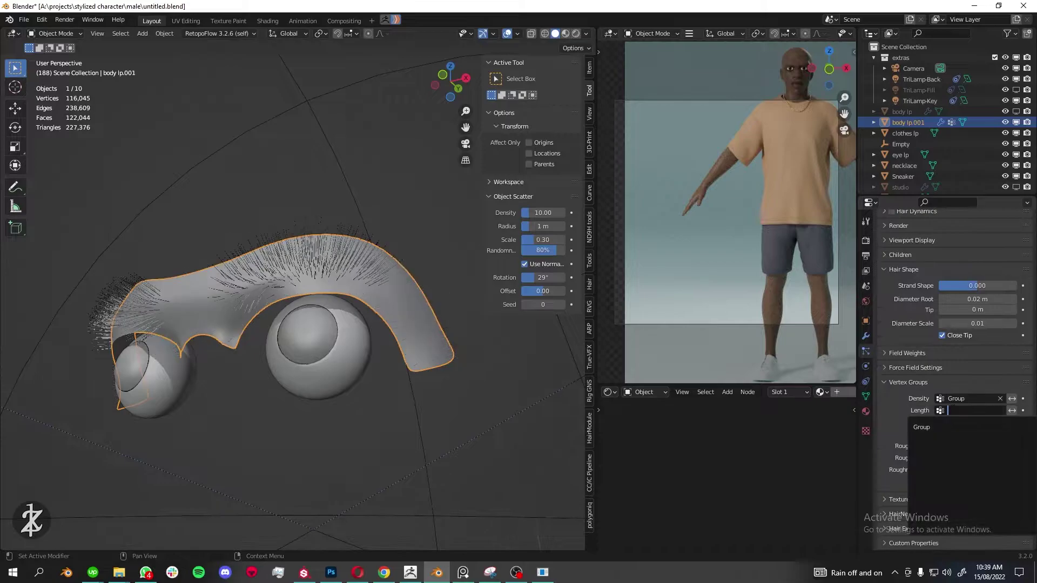
pyautogui.scroll(4, 946, 427)
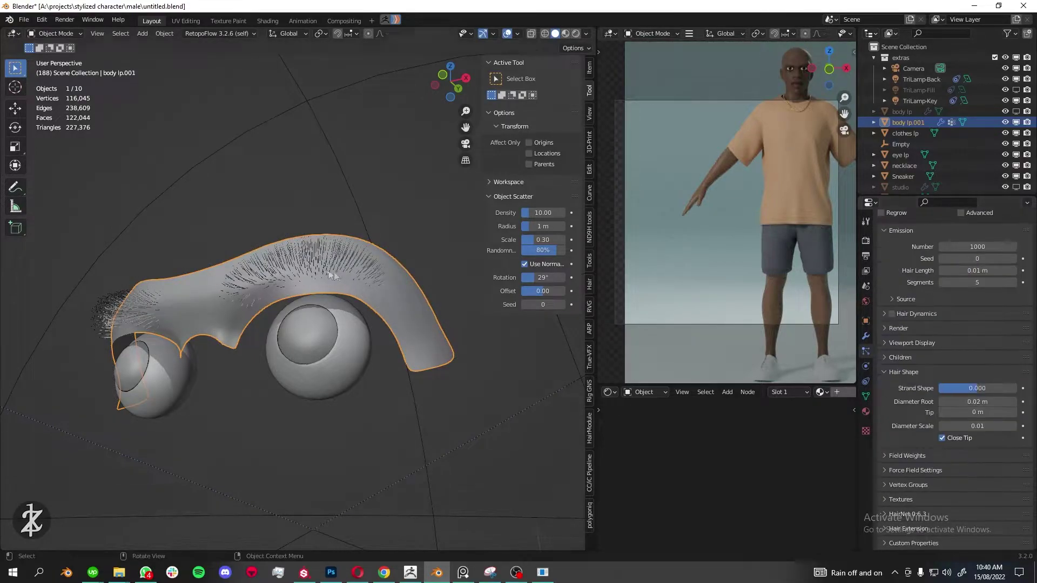
pyautogui.doubleClick(973, 412)
pyautogui.scroll(4, 944, 413)
pyautogui.write('100')
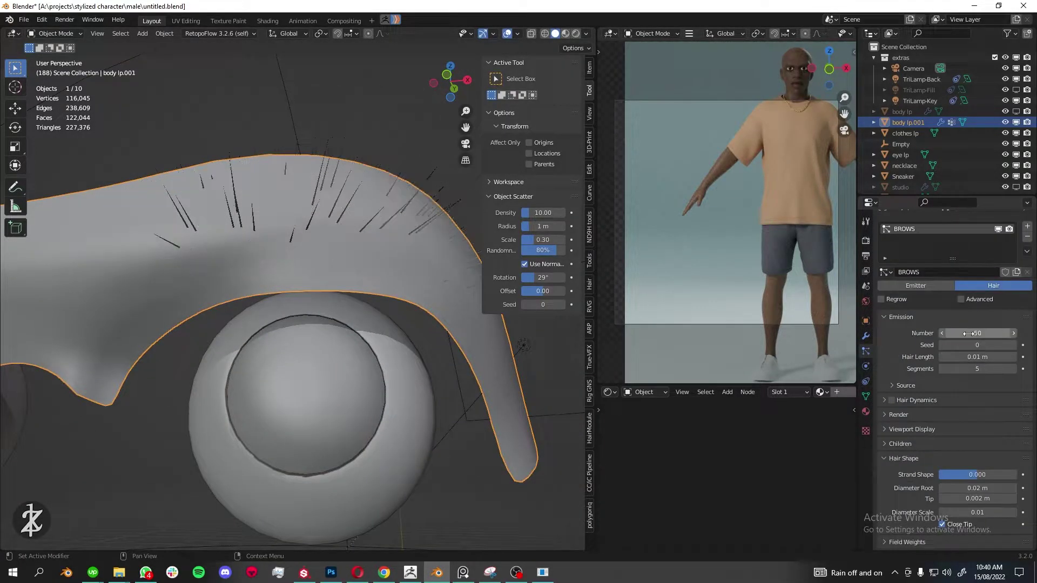
pyautogui.scroll(-5, 251, 293)
pyautogui.doubleClick(978, 333)
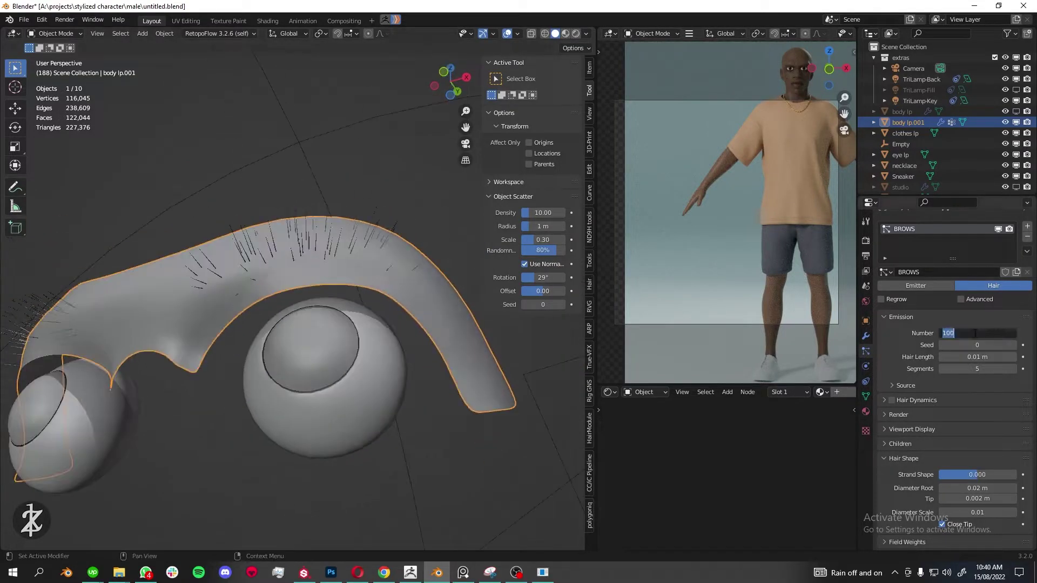
pyautogui.write('200')
pyautogui.press('Return')
pyautogui.moveTo(264, 187); pyautogui.dragTo(215, 150, button='middle')
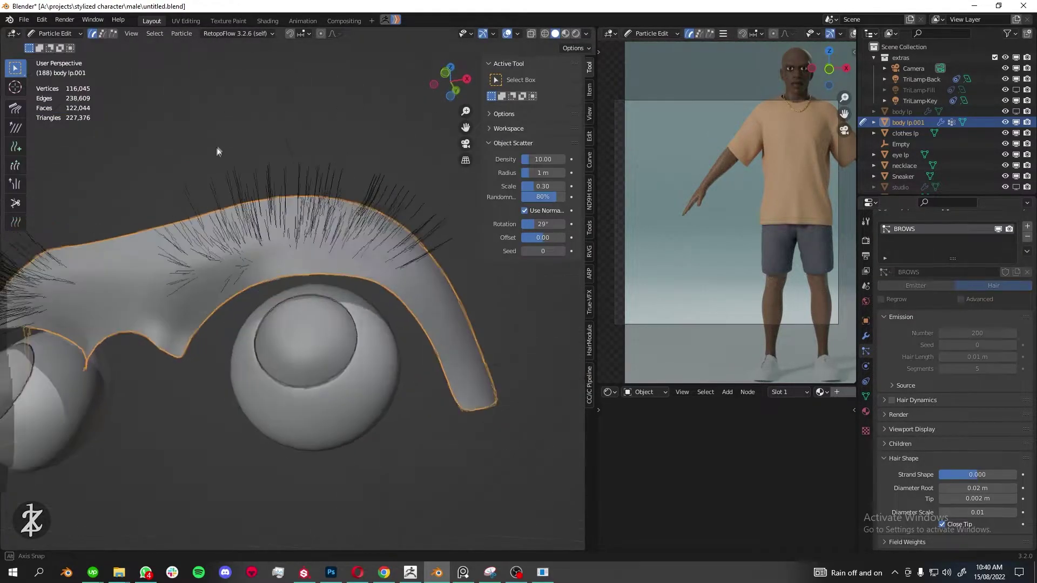
pyautogui.doubleClick(983, 333)
pyautogui.write('100')
# - Enter Particle Edit in Comb mode with mirrored strand editing turned off
pyautogui.click(63, 34)
pyautogui.click(60, 111)
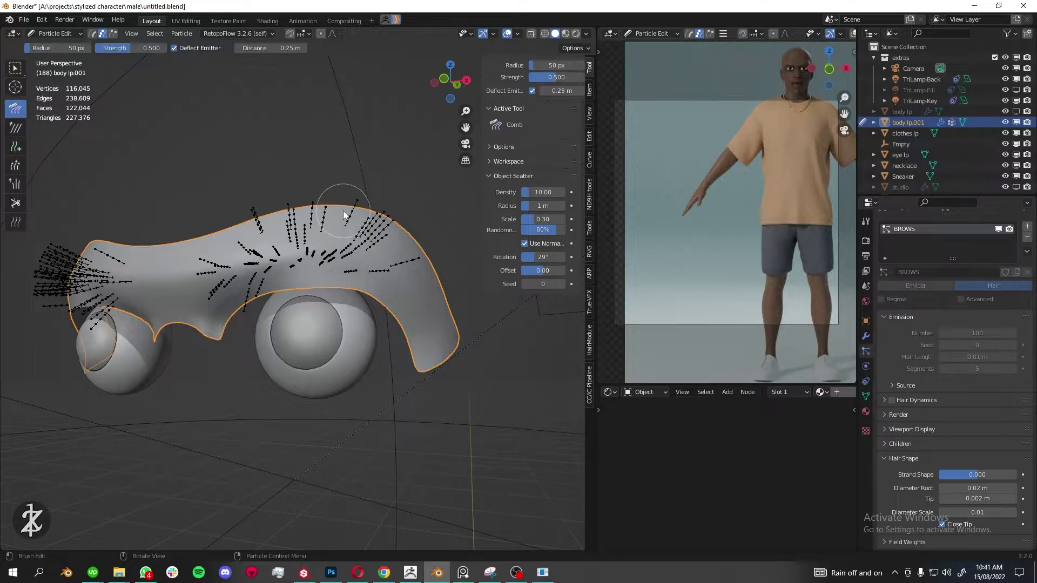
pyautogui.moveTo(189, 270); pyautogui.dragTo(231, 346, button='middle')
pyautogui.click(529, 176)
pyautogui.moveTo(335, 334); pyautogui.dragTo(288, 379, button='middle')
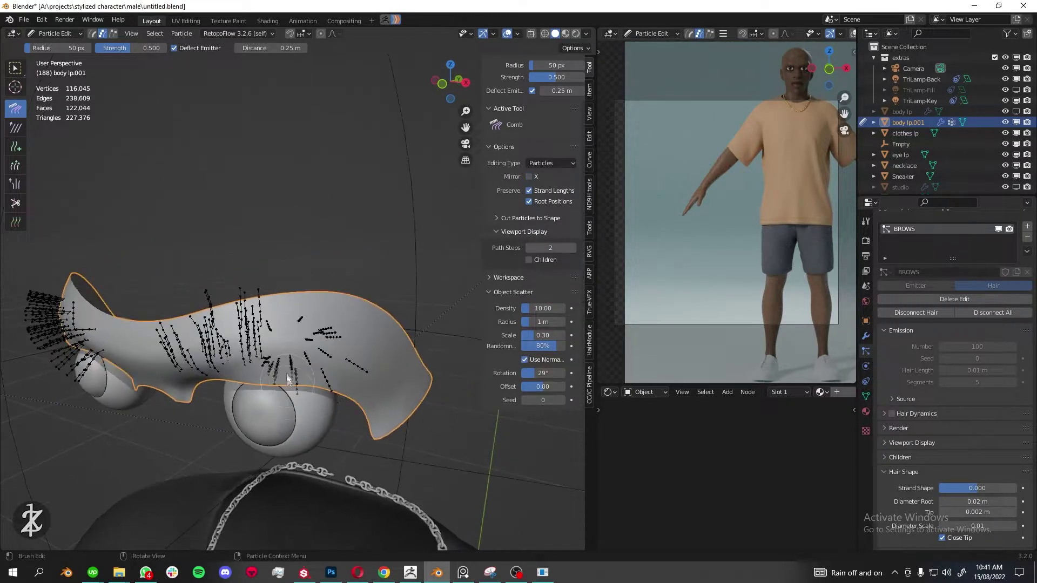
pyautogui.moveTo(356, 280)
pyautogui.mouseDown(button='middle')
pyautogui.moveTo(254, 350)
pyautogui.moveTo(397, 367)
pyautogui.moveTo(308, 327)
pyautogui.mouseUp(button='middle')
# - Try the Length, Comb and Add brushes while orbiting around both brows
pyautogui.click(15, 166)
pyautogui.moveTo(396, 254)
pyautogui.mouseDown(button='middle')
pyautogui.moveTo(253, 355)
pyautogui.moveTo(292, 346)
pyautogui.moveTo(348, 377)
pyautogui.moveTo(269, 379)
pyautogui.moveTo(313, 227)
pyautogui.moveTo(287, 361)
pyautogui.moveTo(277, 260)
pyautogui.mouseUp(button='middle')
pyautogui.click(16, 108)
pyautogui.moveTo(287, 326); pyautogui.dragTo(335, 360, button='middle')
pyautogui.moveTo(283, 380)
pyautogui.mouseDown(button='middle')
pyautogui.moveTo(295, 355)
pyautogui.moveTo(219, 368)
pyautogui.mouseUp(button='middle')
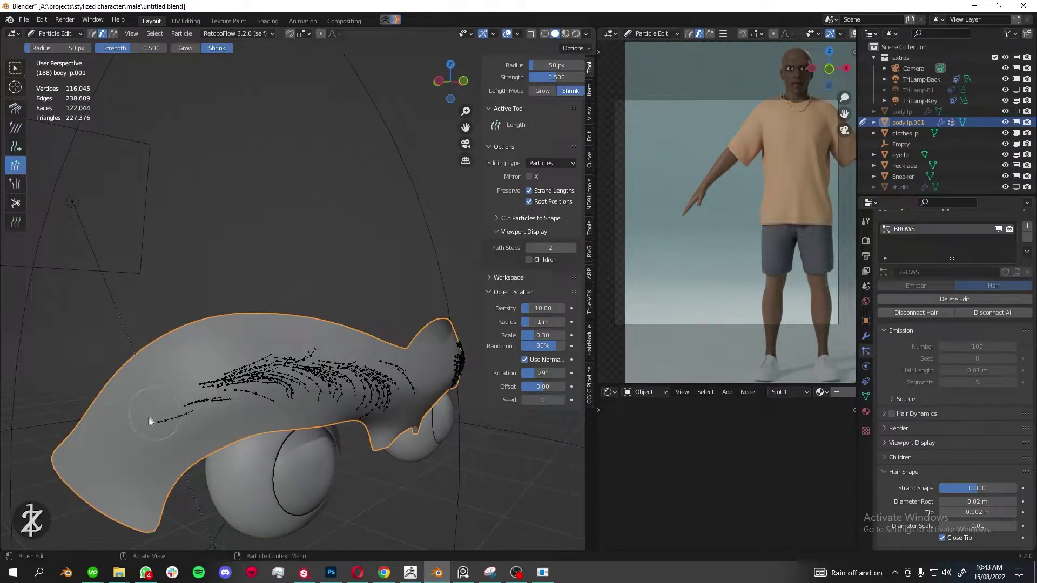
pyautogui.moveTo(150, 422); pyautogui.dragTo(227, 410, button='middle')
pyautogui.click(16, 146)
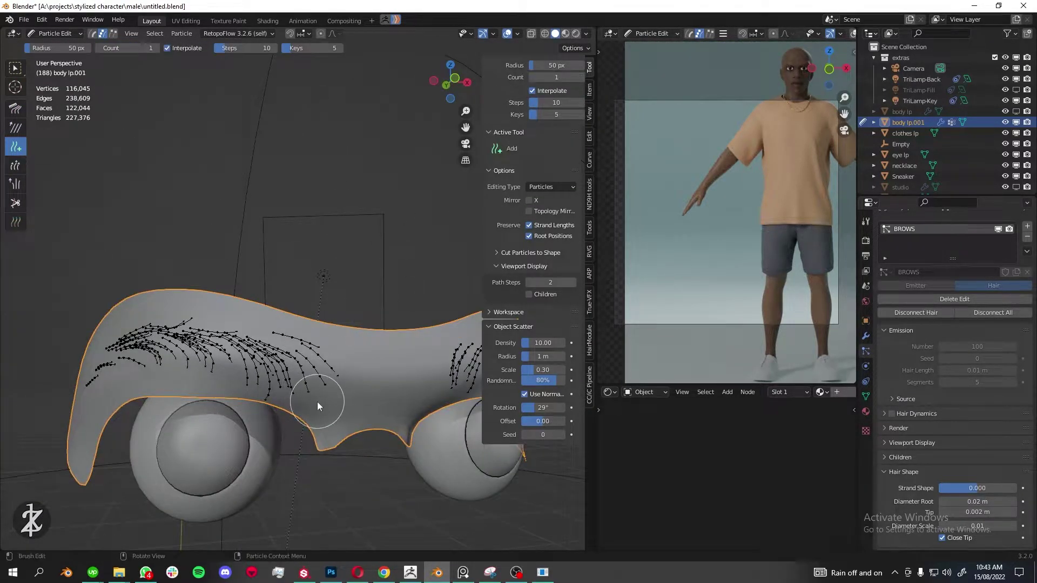
pyautogui.moveTo(318, 406)
pyautogui.mouseDown(button='middle')
pyautogui.moveTo(347, 301)
pyautogui.moveTo(254, 329)
pyautogui.mouseUp(button='middle')
# - Comb strands toward the brow's outer end and add new strands along it
pyautogui.press('c')
pyautogui.moveTo(231, 278)
pyautogui.mouseDown(button='middle')
pyautogui.moveTo(269, 309)
pyautogui.moveTo(329, 282)
pyautogui.mouseUp(button='middle')
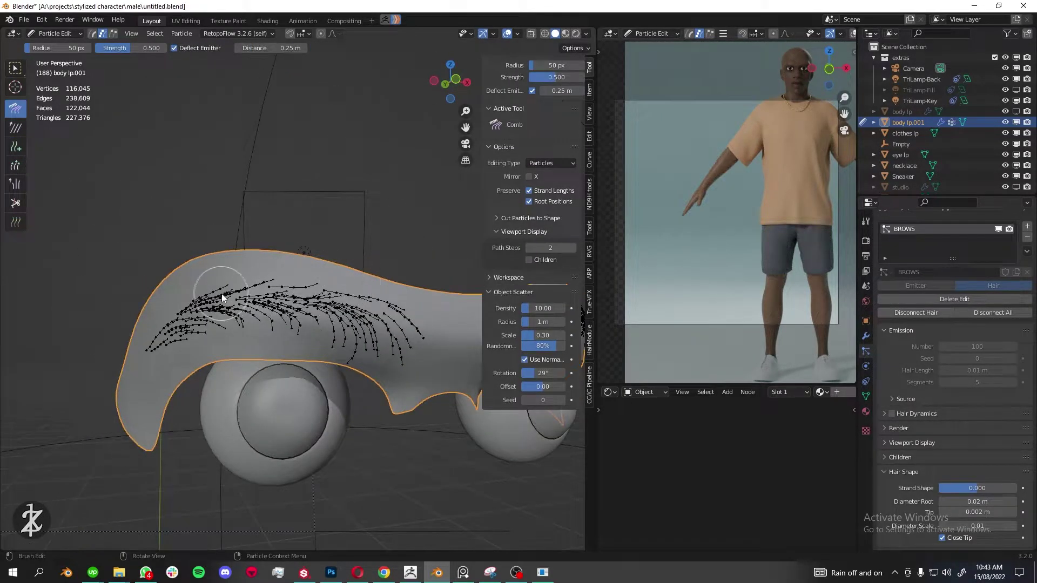
pyautogui.moveTo(223, 297); pyautogui.dragTo(190, 355, button='middle')
pyautogui.hotkey('shift', 'space')
pyautogui.moveTo(284, 323); pyautogui.dragTo(267, 331, button='middle')
pyautogui.hotkey('shift', 'space')
pyautogui.moveTo(297, 290)
pyautogui.mouseDown(button='middle')
pyautogui.moveTo(378, 312)
pyautogui.moveTo(400, 241)
pyautogui.moveTo(367, 379)
pyautogui.mouseUp(button='middle')
pyautogui.scroll(-4, 351, 319)
pyautogui.scroll(2, 339, 323)
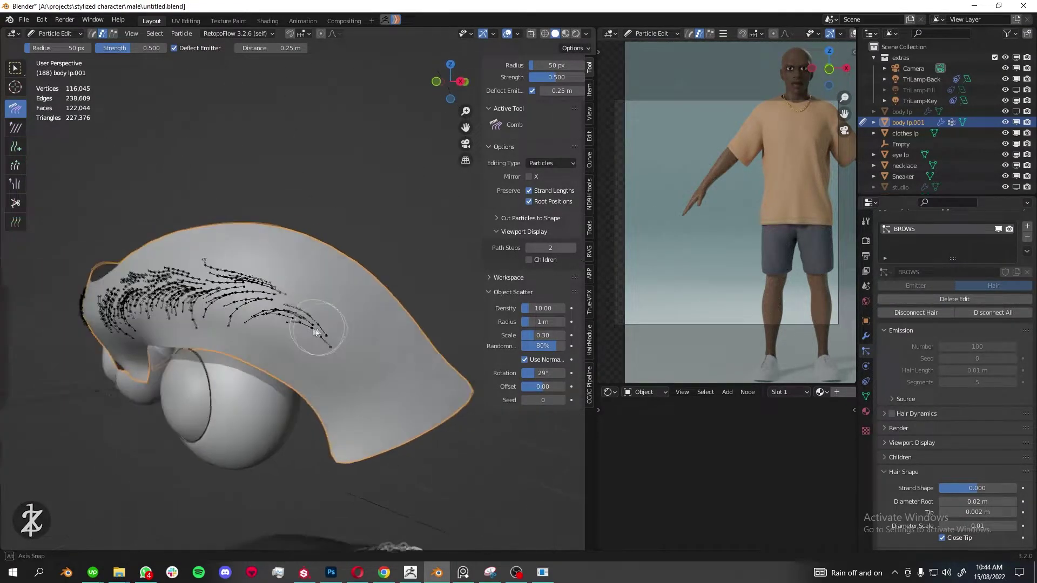
# - Adjust strand length with the Length brush, then return to Object Mode
pyautogui.hotkey('shift', 'space')
pyautogui.scroll(-3, 367, 304)
pyautogui.moveTo(367, 304); pyautogui.dragTo(204, 167, button='middle')
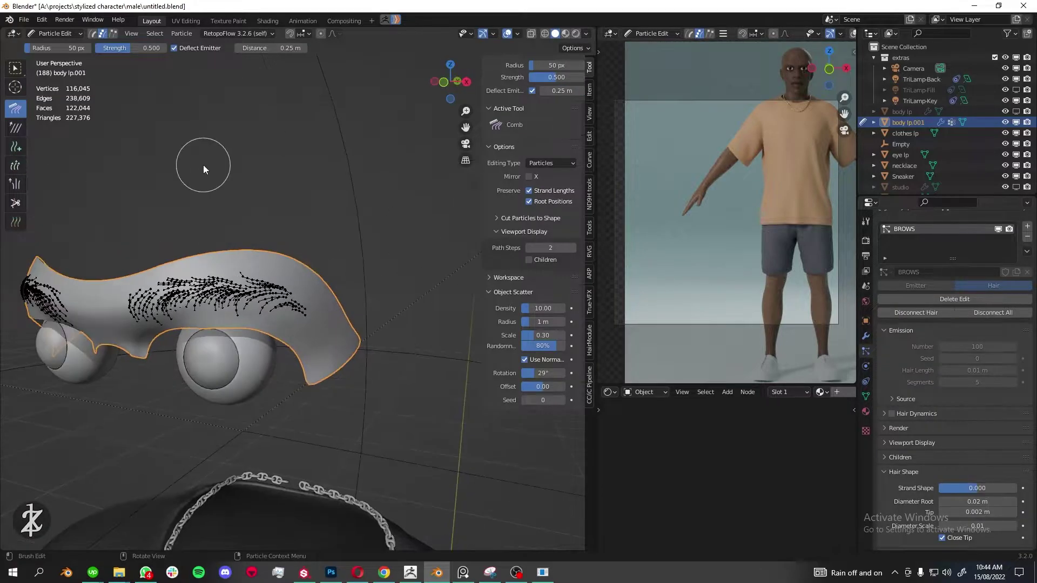
pyautogui.press('Tab')
pyautogui.scroll(4, 204, 167)
pyautogui.click(899, 427)
pyautogui.click(901, 331)
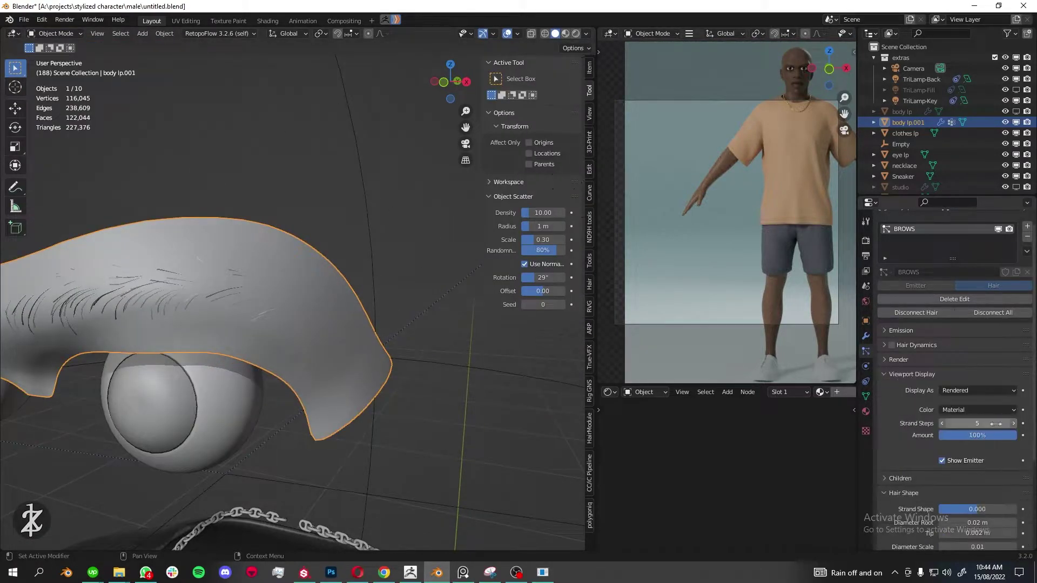
# - Enable Interpolated child hairs and go back into Particle Edit
pyautogui.click(912, 374)
pyautogui.click(900, 388)
pyautogui.scroll(2, 270, 324)
pyautogui.press('Tab')
pyautogui.scroll(-2, 194, 222)
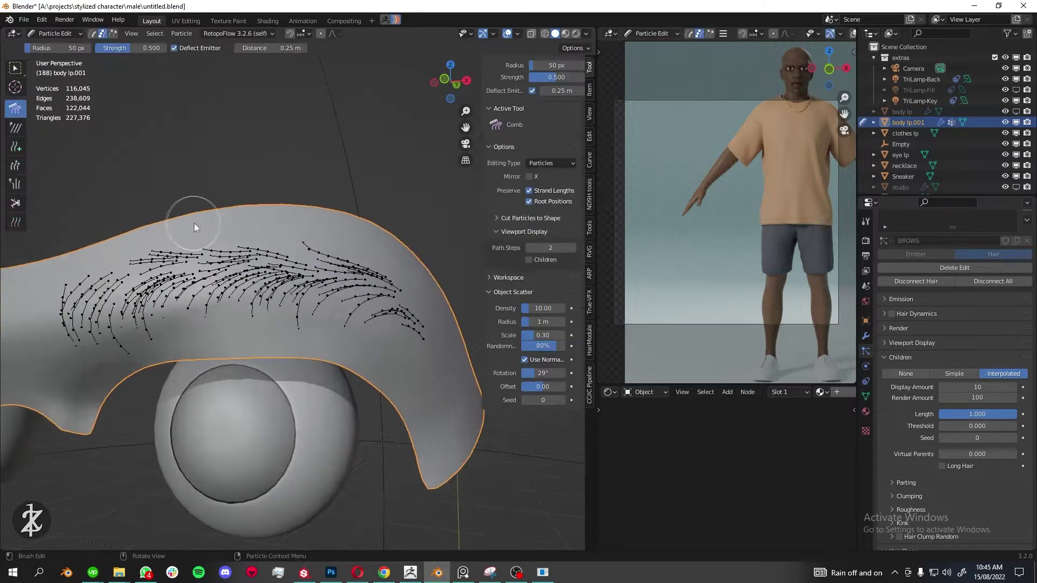
pyautogui.scroll(-3, 193, 223)
pyautogui.moveTo(172, 232)
pyautogui.mouseDown(button='middle')
pyautogui.moveTo(51, 148)
pyautogui.moveTo(229, 268)
pyautogui.mouseUp(button='middle')
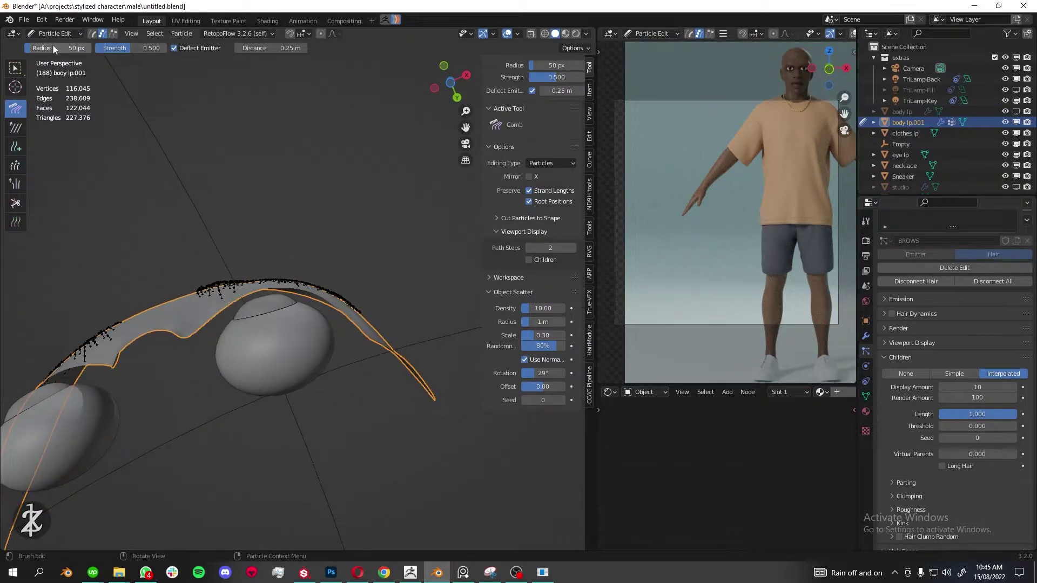
# - Enlarge the comb brush to 90 px and review the brows from side and front
pyautogui.moveTo(54, 49); pyautogui.dragTo(76, 49)
pyautogui.scroll(3, 232, 270)
pyautogui.moveTo(403, 319)
pyautogui.mouseDown(button='middle')
pyautogui.moveTo(268, 318)
pyautogui.moveTo(248, 215)
pyautogui.moveTo(301, 208)
pyautogui.moveTo(358, 222)
pyautogui.moveTo(287, 215)
pyautogui.moveTo(216, 283)
pyautogui.moveTo(315, 339)
pyautogui.mouseUp(button='middle')
pyautogui.scroll(3, 167, 333)
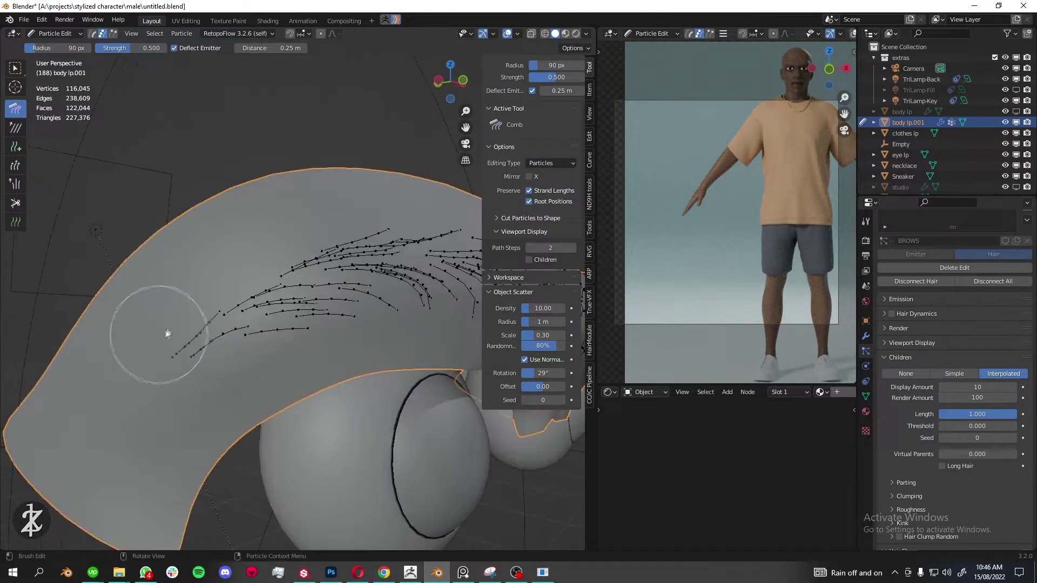
pyautogui.moveTo(167, 333); pyautogui.dragTo(261, 377, button='middle')
pyautogui.scroll(-3, 262, 378)
pyautogui.click(67, 35)
pyautogui.scroll(5, 214, 191)
pyautogui.moveTo(973, 387); pyautogui.dragTo(994, 387)
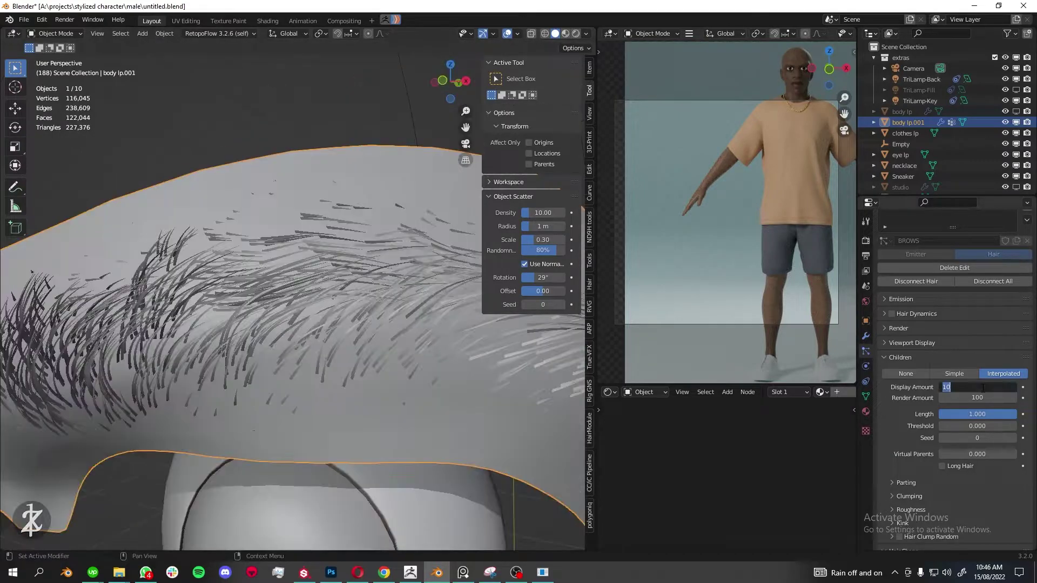
pyautogui.scroll(-5, 271, 270)
# - Set child Display Amount to 20 and hide the emitter in the viewport
pyautogui.click(912, 343)
pyautogui.click(942, 430)
pyautogui.click(284, 232)
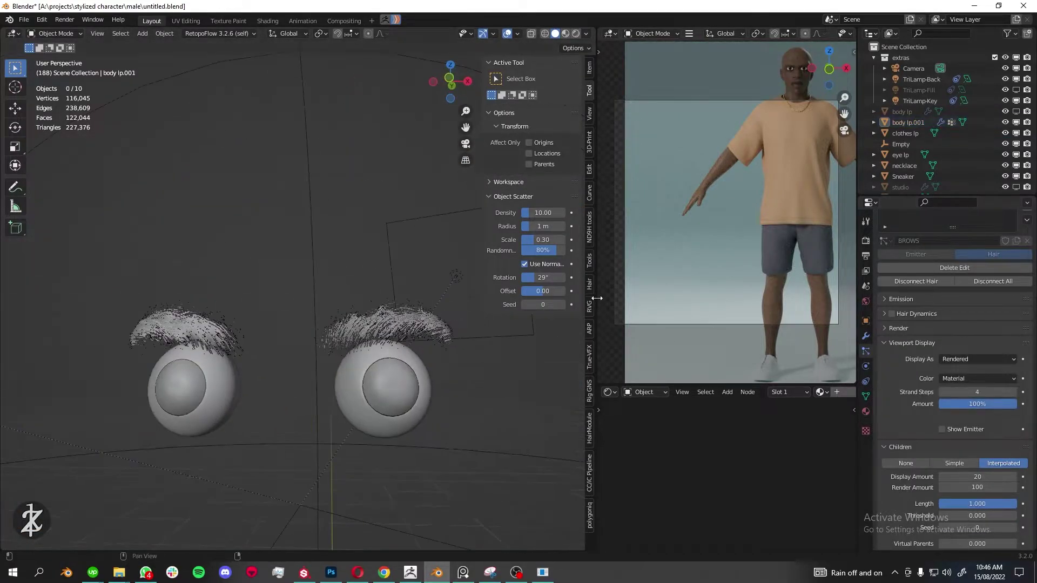
pyautogui.moveTo(598, 216); pyautogui.dragTo(451, 216)
pyautogui.click(723, 393)
pyautogui.click(744, 442)
# - Duplicate the camera and make Camera.001 the scene camera
pyautogui.press('KP_0')
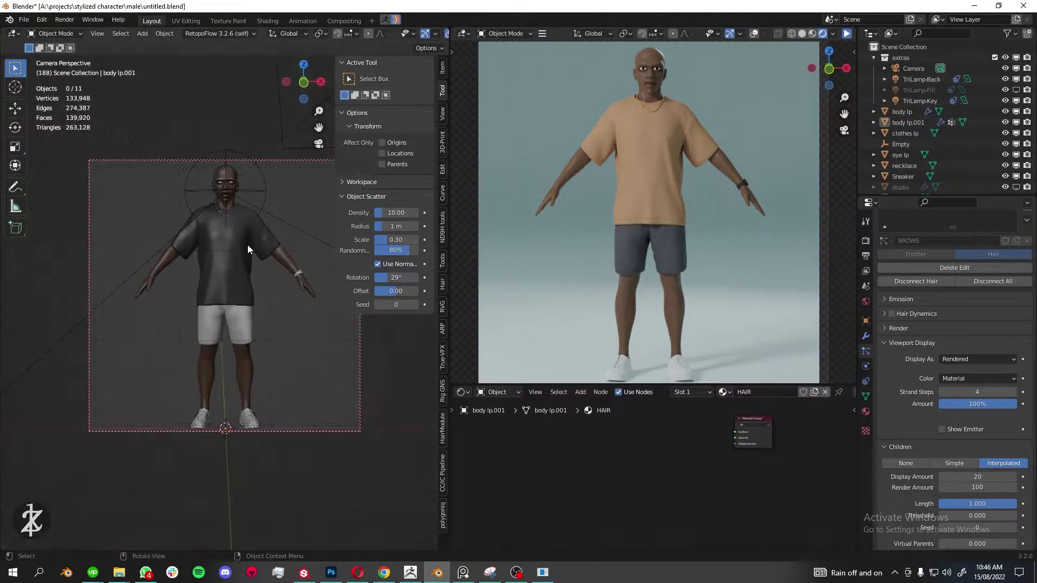
pyautogui.hotkey('shift', 'd')
pyautogui.click(243, 319)
pyautogui.click(866, 285)
pyautogui.scroll(3, 251, 206)
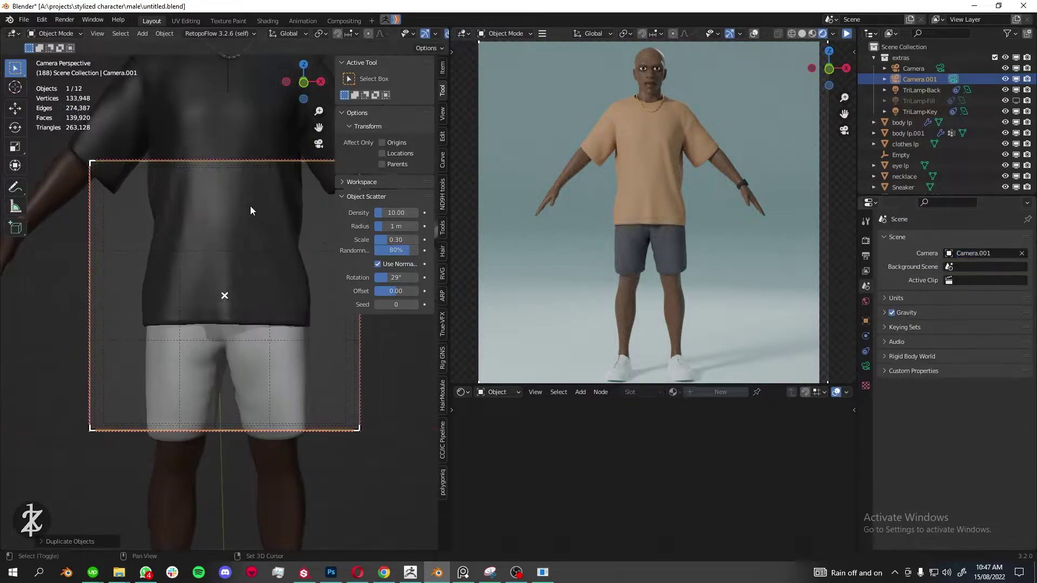
pyautogui.scroll(3, 250, 206)
pyautogui.click(318, 143)
# - Add a Principled Hair BSDF node to the brow hair material
pyautogui.scroll(3, 243, 220)
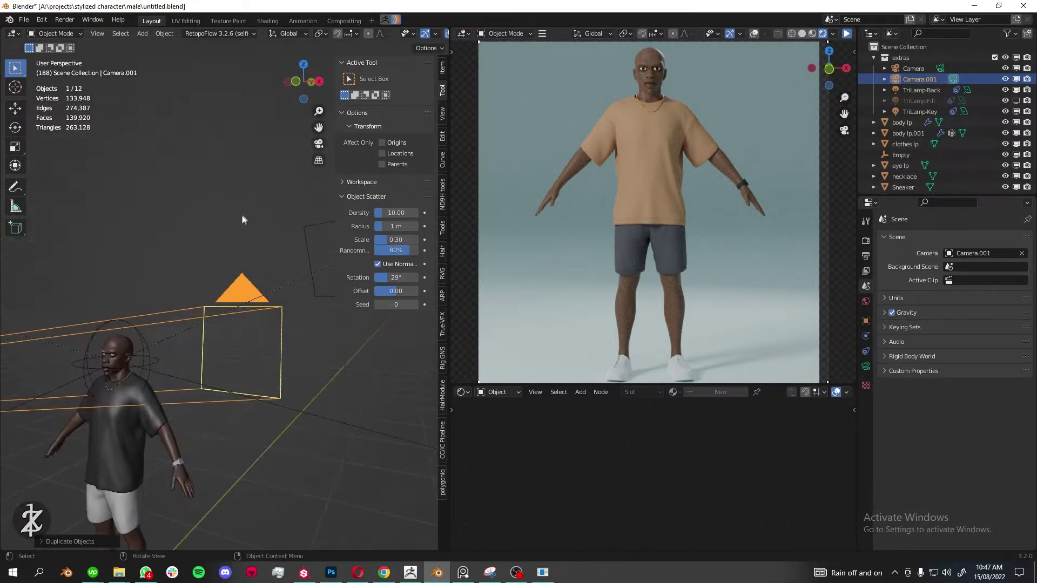
pyautogui.scroll(8, 173, 270)
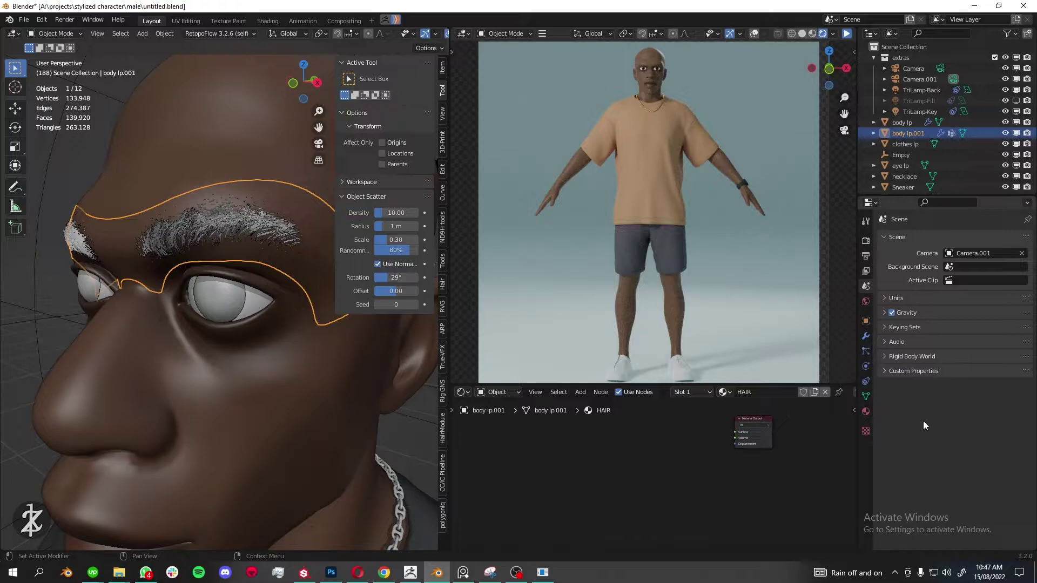
pyautogui.scroll(5, 734, 150)
pyautogui.scroll(3, 733, 149)
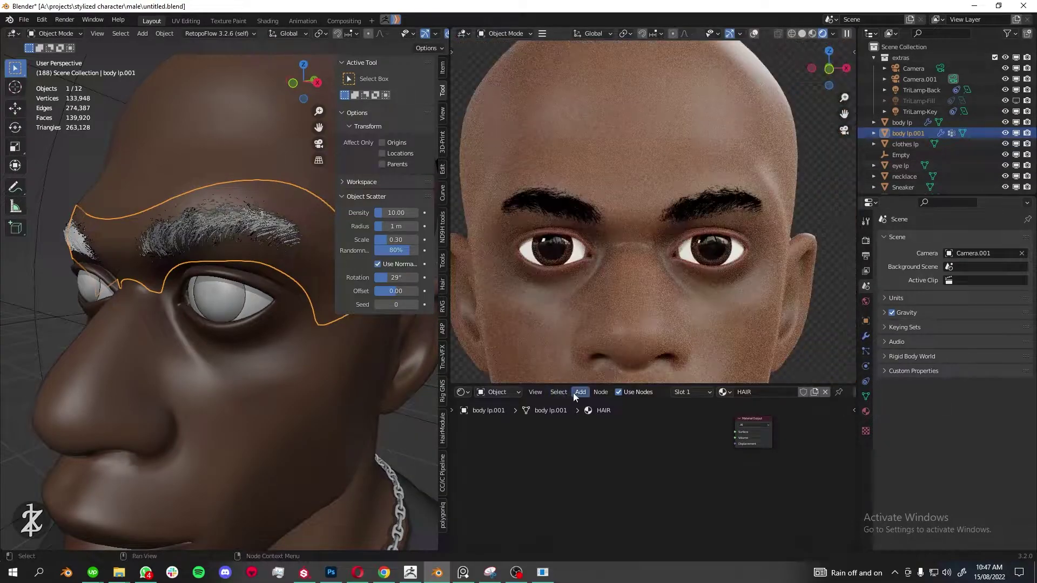
pyautogui.click(580, 393)
pyautogui.click(676, 328)
pyautogui.click(678, 449)
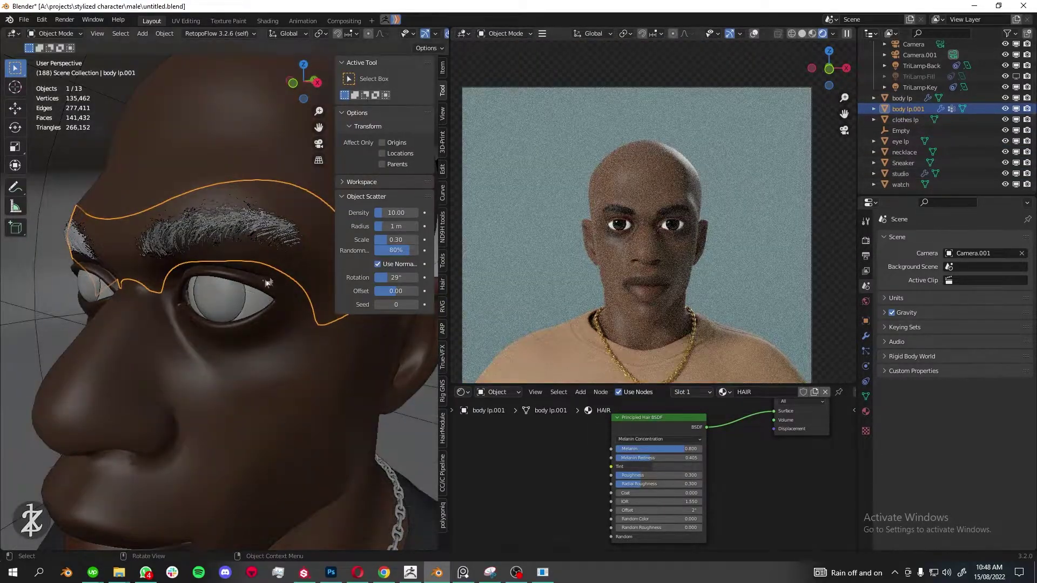
# - Select TriLamp-Key and open its light colour picker
pyautogui.scroll(-8, 268, 283)
pyautogui.click(920, 87)
pyautogui.click(978, 301)
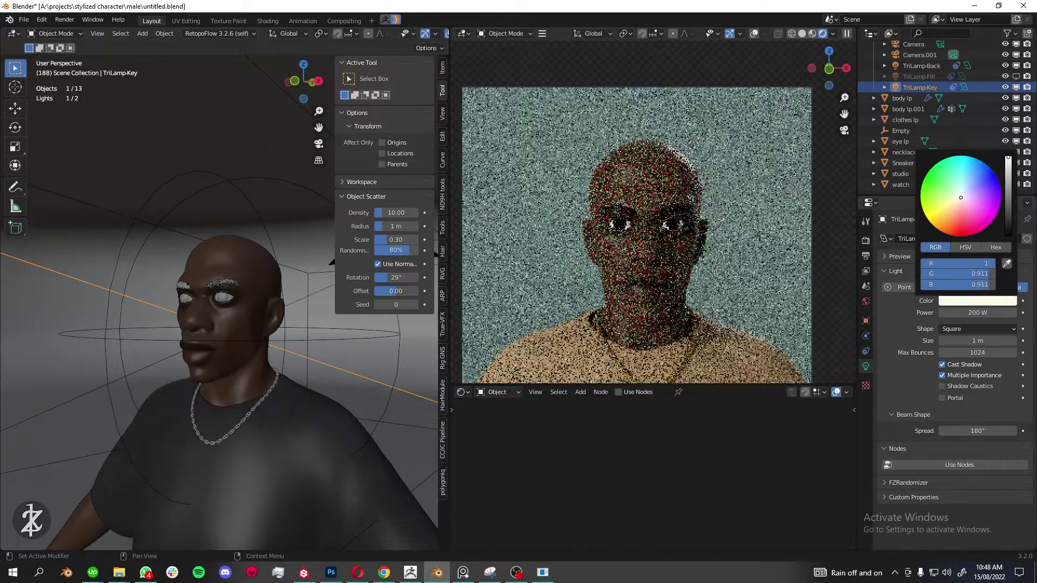
# - Move the fill light in top view and set its size to 1 m
pyautogui.press('KP_Decimal')
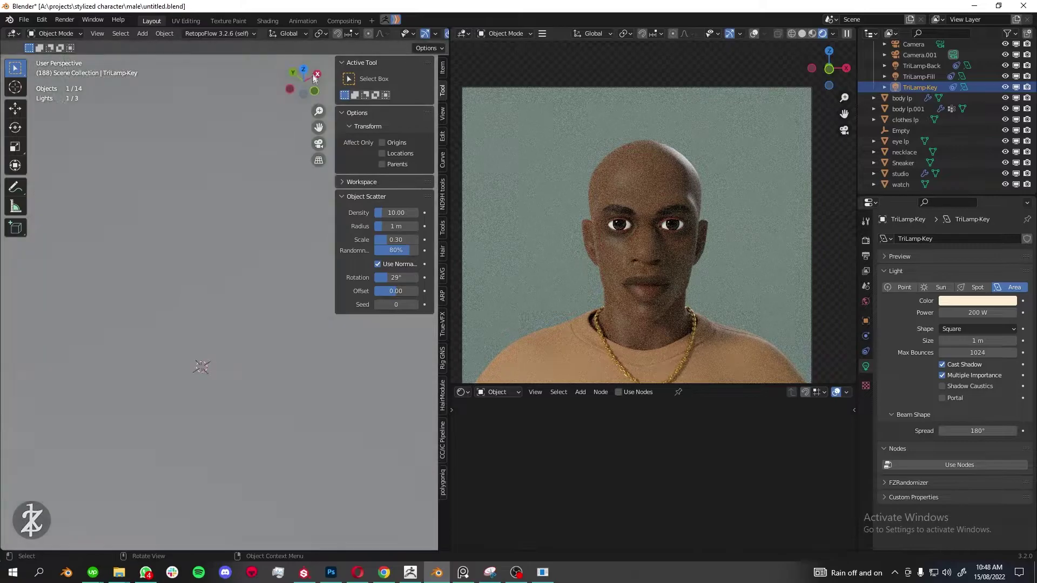
pyautogui.press('KP_7')
pyautogui.moveTo(227, 343); pyautogui.dragTo(125, 324)
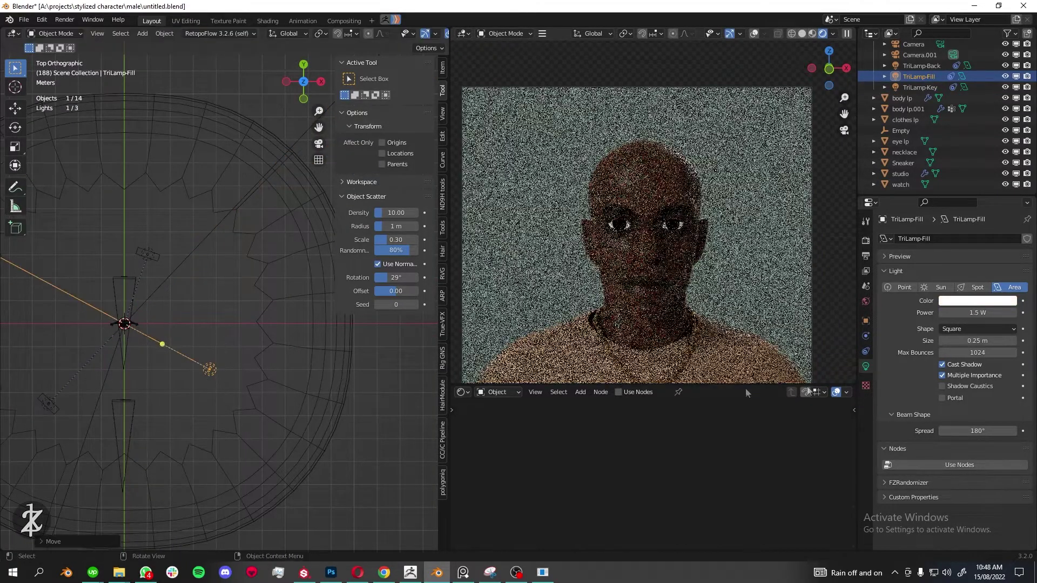
pyautogui.click(978, 341)
pyautogui.write('1')
pyautogui.press('Return')
pyautogui.scroll(-3, 115, 361)
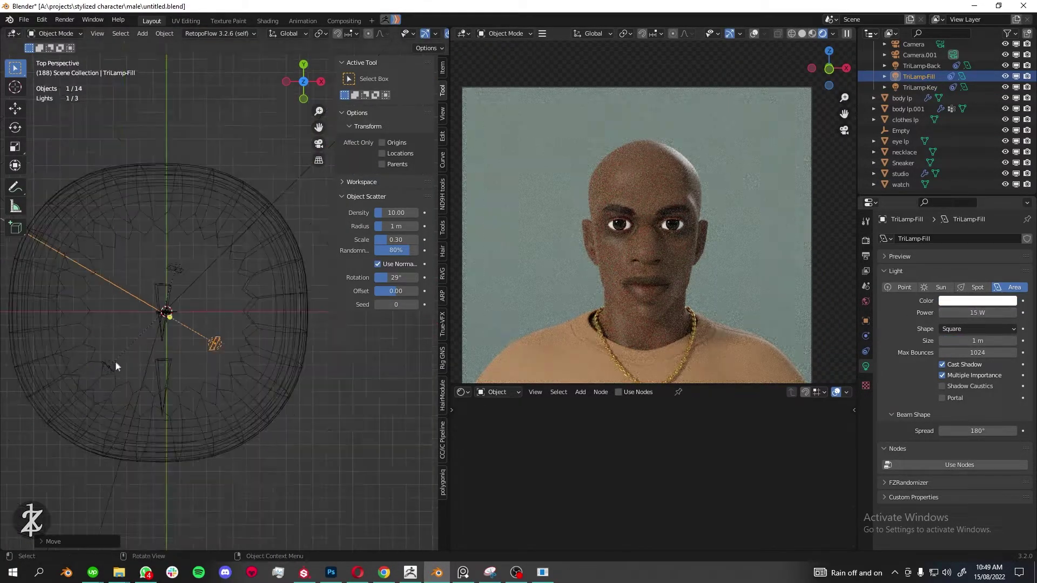
# - Reselect the fill light, check the lighting from the front, and save the file
pyautogui.click(130, 342)
pyautogui.moveTo(146, 339); pyautogui.dragTo(220, 420, button='middle')
pyautogui.click(217, 408)
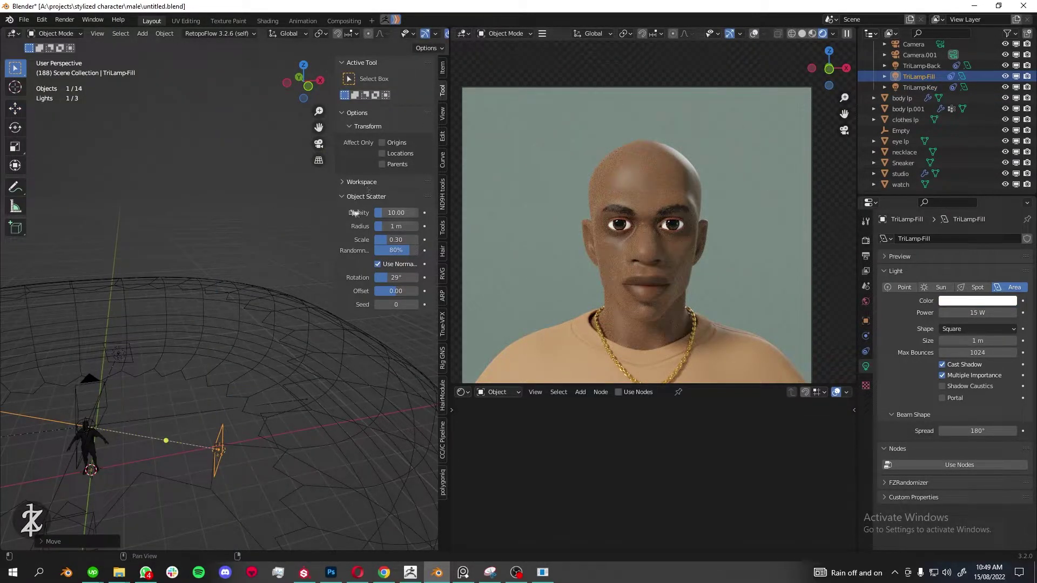
pyautogui.moveTo(313, 226); pyautogui.dragTo(170, 244, button='middle')
pyautogui.moveTo(237, 260); pyautogui.dragTo(219, 300, button='middle')
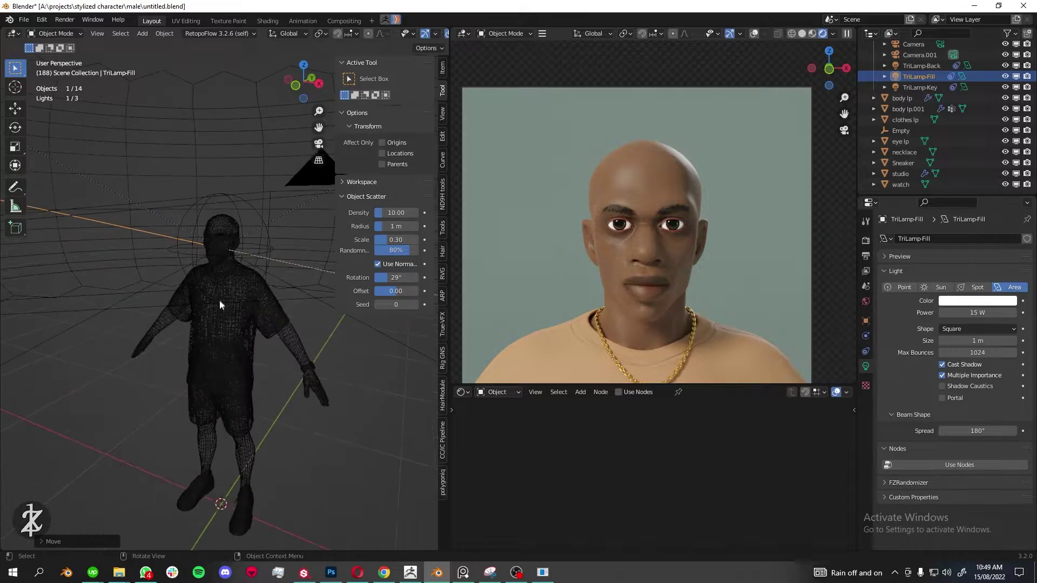
pyautogui.hotkey('ctrl', 's')
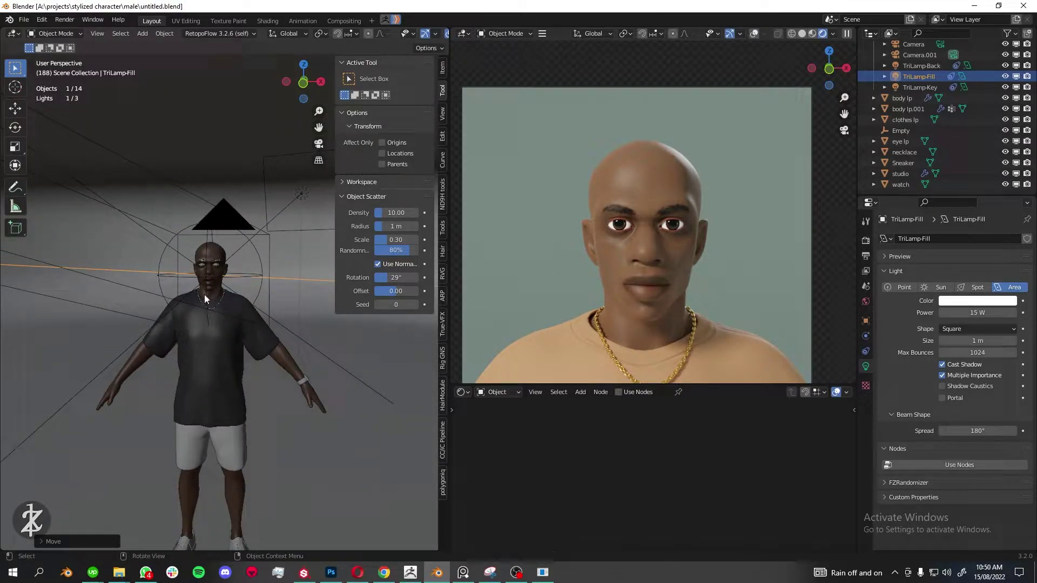
# - Disable the studio backdrop object and inspect the head in close profile
pyautogui.scroll(1, 817, 58)
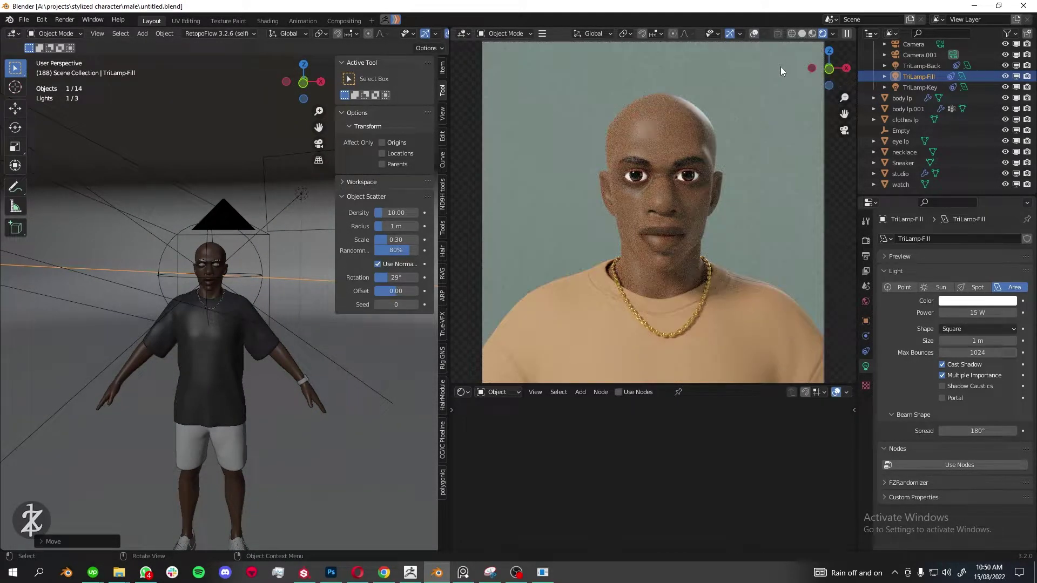
pyautogui.scroll(5, 196, 253)
pyautogui.moveTo(196, 253); pyautogui.dragTo(213, 246, button='middle')
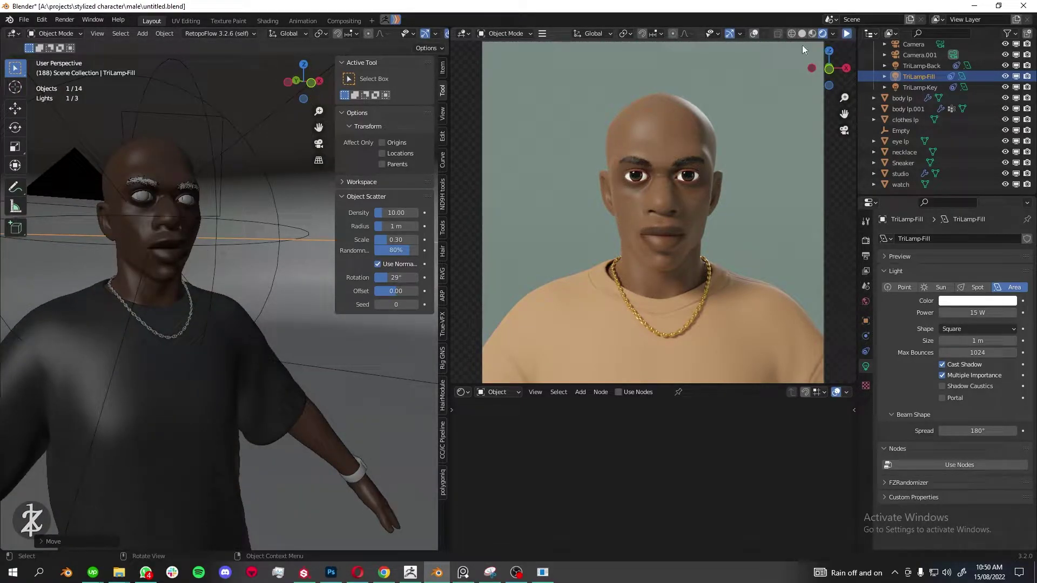
pyautogui.click(1016, 173)
pyautogui.moveTo(227, 303)
pyautogui.mouseDown(button='middle')
pyautogui.moveTo(93, 267)
pyautogui.moveTo(240, 277)
pyautogui.mouseUp(button='middle')
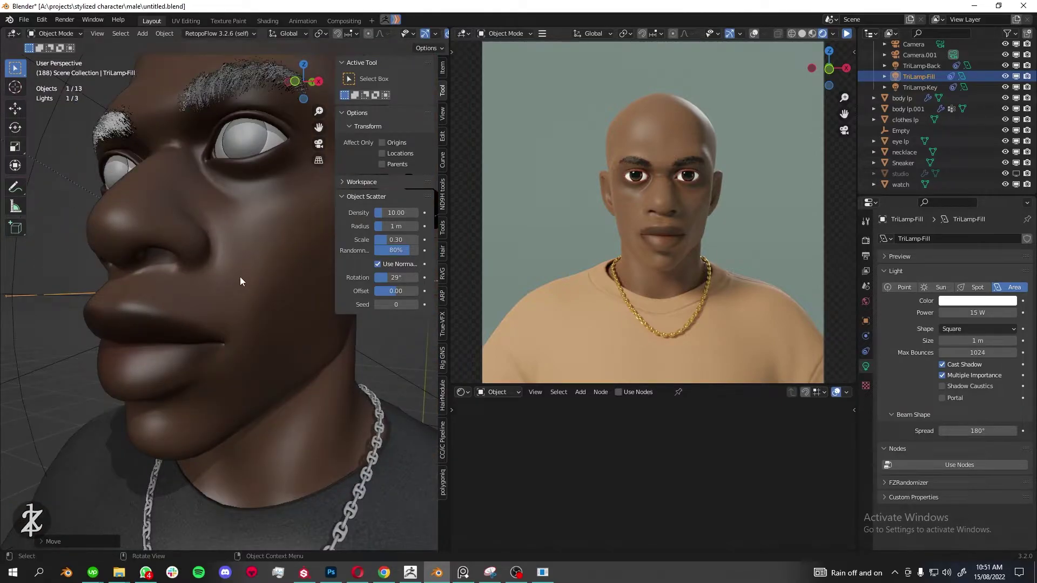
pyautogui.click(162, 108)
pyautogui.moveTo(438, 251); pyautogui.dragTo(522, 251)
# - Enter Edit Mode on body lp and deselect all of its geometry
pyautogui.click(337, 264)
pyautogui.press('Tab')
pyautogui.rightClick(193, 187)
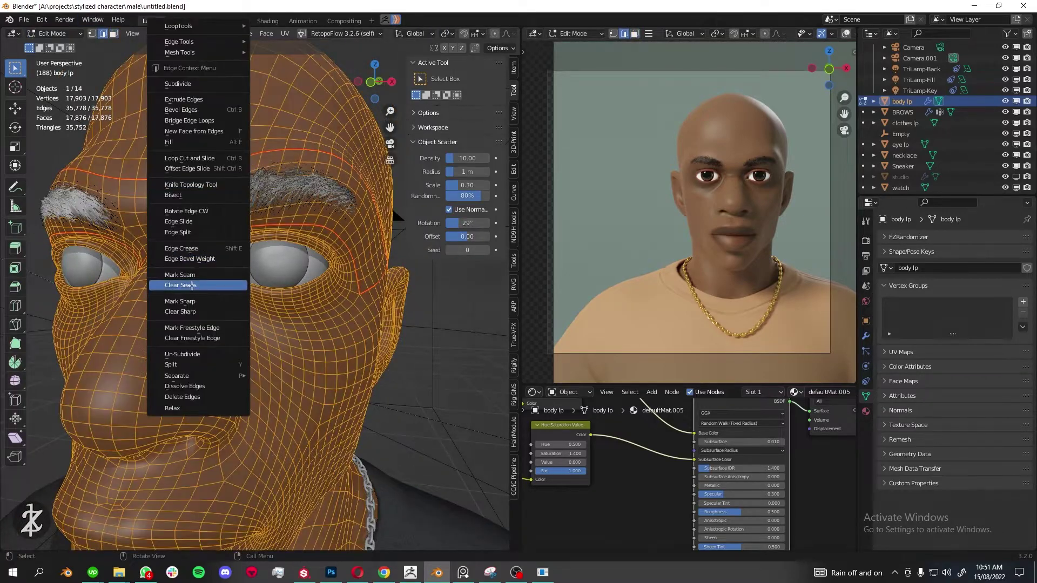
pyautogui.click(193, 286)
pyautogui.hotkey('alt', 'a')
pyautogui.scroll(5, 295, 282)
pyautogui.scroll(-3, 266, 236)
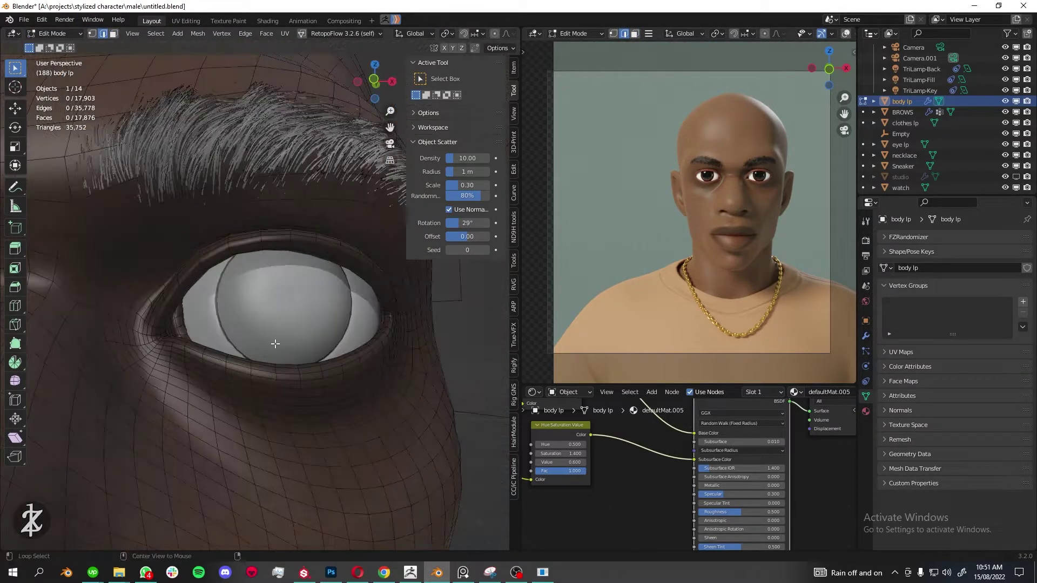
pyautogui.scroll(-3, 270, 270)
pyautogui.scroll(5, 227, 345)
pyautogui.scroll(2, 222, 361)
# - Alt-select the four eyelid-rim edge loops around both eyes
pyautogui.keyDown('alt'); pyautogui.click(222, 361); pyautogui.keyUp('alt')
pyautogui.scroll(-2, 222, 362)
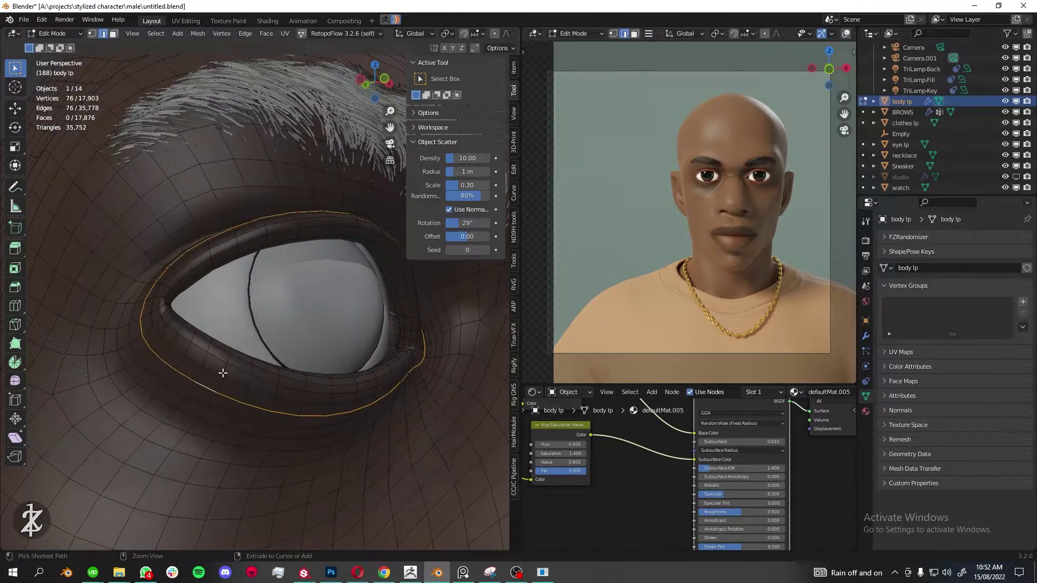
pyautogui.keyDown('alt'); pyautogui.keyDown('shift'); pyautogui.click(194, 364); pyautogui.keyUp('shift'); pyautogui.keyUp('alt')
pyautogui.scroll(4, 195, 364)
pyautogui.scroll(-5, 290, 336)
pyautogui.keyDown('alt'); pyautogui.keyDown('shift'); pyautogui.click(290, 336); pyautogui.keyUp('shift'); pyautogui.keyUp('alt')
pyautogui.scroll(5, 289, 336)
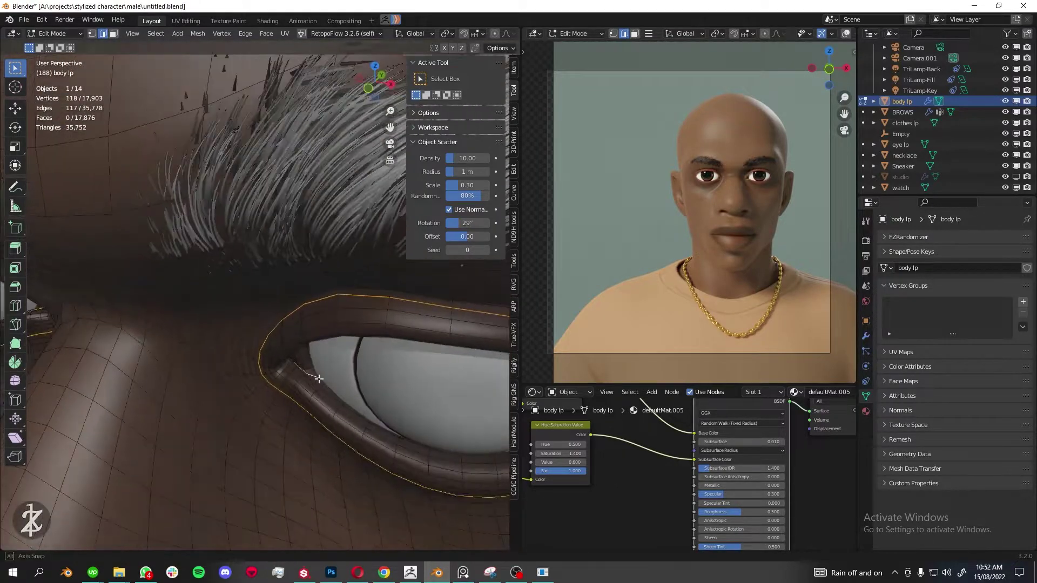
pyautogui.scroll(2, 375, 412)
pyautogui.keyDown('alt'); pyautogui.keyDown('shift'); pyautogui.click(320, 369); pyautogui.keyUp('shift'); pyautogui.keyUp('alt')
# - Separate the selected eye-rim loops into a new object, body lp.001
pyautogui.scroll(-6, 319, 369)
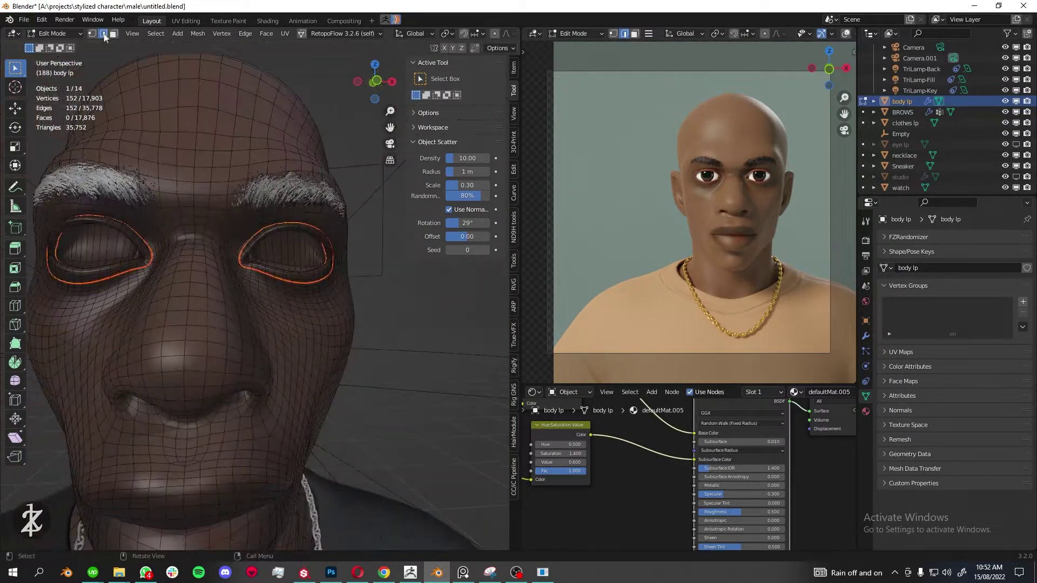
pyautogui.rightClick(105, 273)
pyautogui.click(178, 483)
pyautogui.press('Tab')
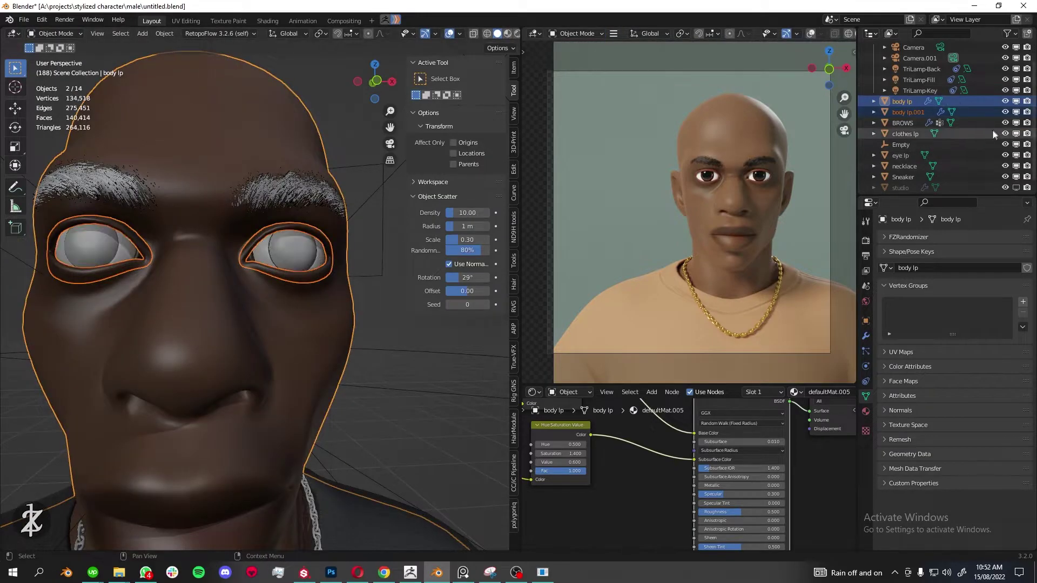
# - Give body lp.001 a Shrinkwrap modifier with body lp as its target
pyautogui.click(908, 112)
pyautogui.click(866, 336)
pyautogui.click(918, 238)
pyautogui.click(915, 331)
pyautogui.click(973, 324)
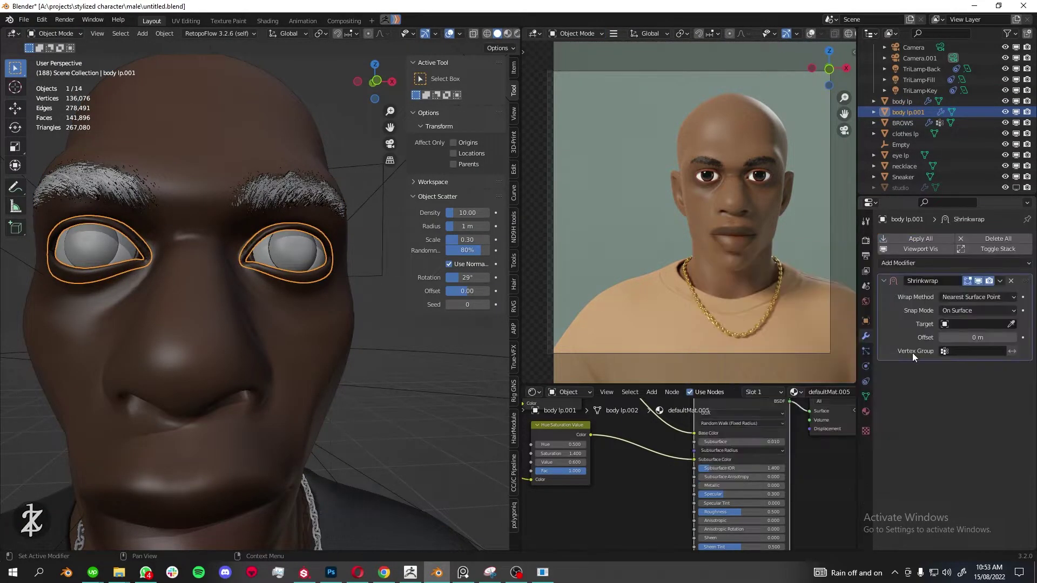
pyautogui.click(899, 348)
pyautogui.moveTo(324, 270); pyautogui.dragTo(303, 281, button='middle')
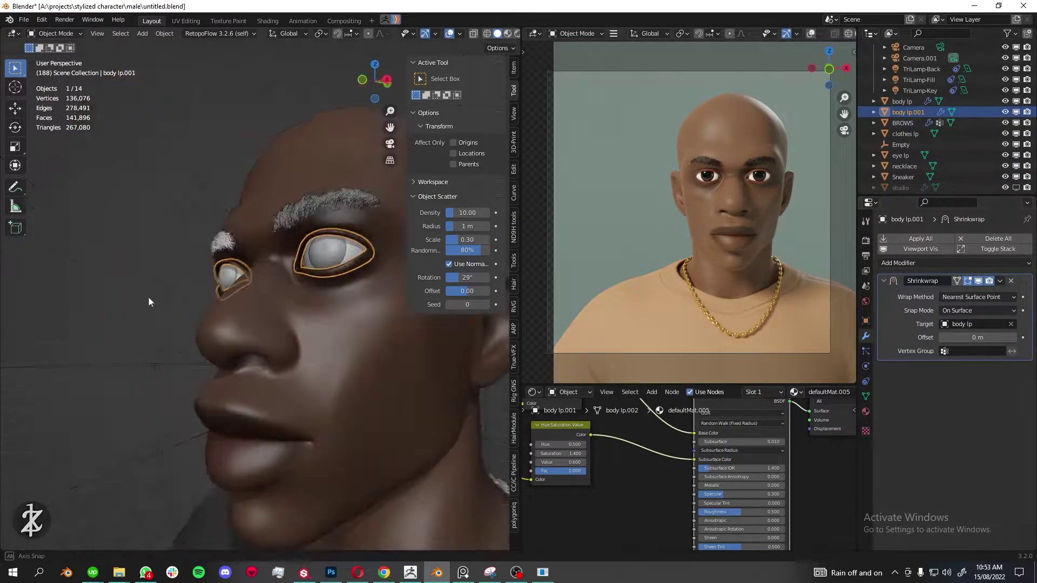
pyautogui.click(866, 396)
pyautogui.moveTo(357, 303); pyautogui.dragTo(377, 312, button='middle')
pyautogui.moveTo(521, 307); pyautogui.dragTo(567, 307)
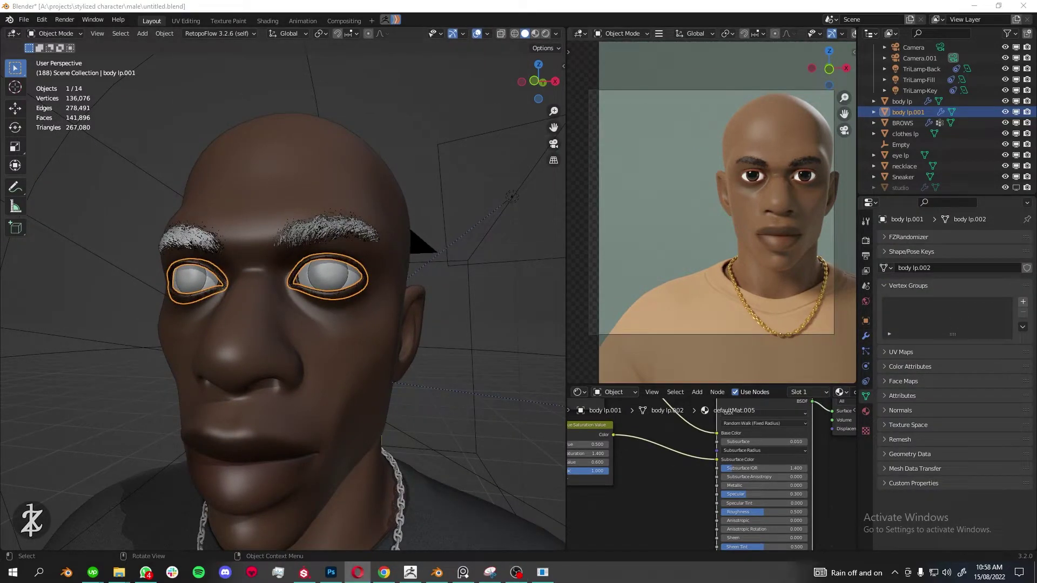
# - Add a Hair particle system to the eye rims and set its root diameter
pyautogui.click(866, 351)
pyautogui.moveTo(567, 216); pyautogui.dragTo(467, 216)
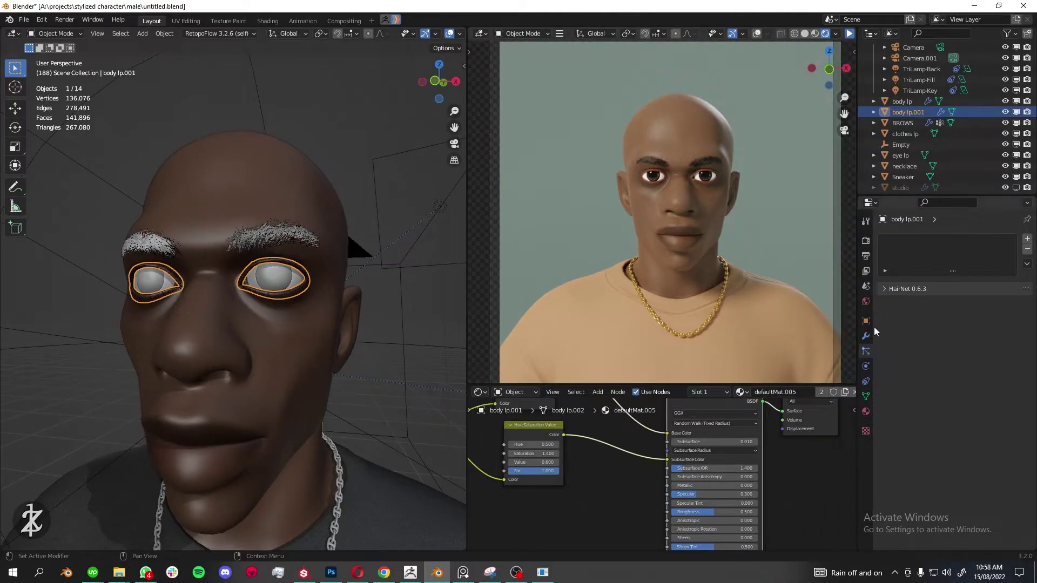
pyautogui.click(1027, 238)
pyautogui.click(994, 297)
pyautogui.scroll(-8, 960, 378)
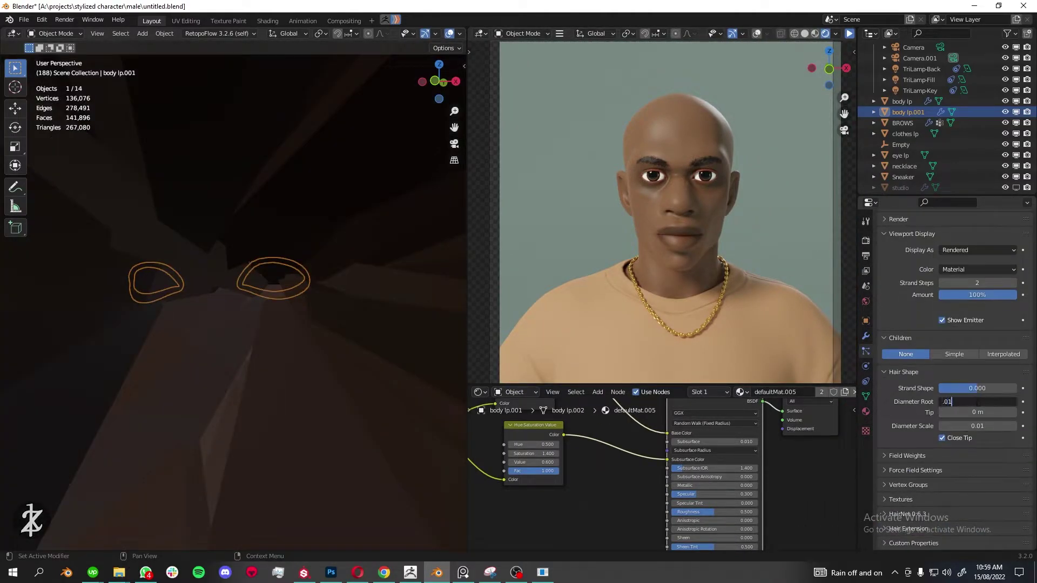
pyautogui.click(976, 413)
pyautogui.scroll(8, 945, 391)
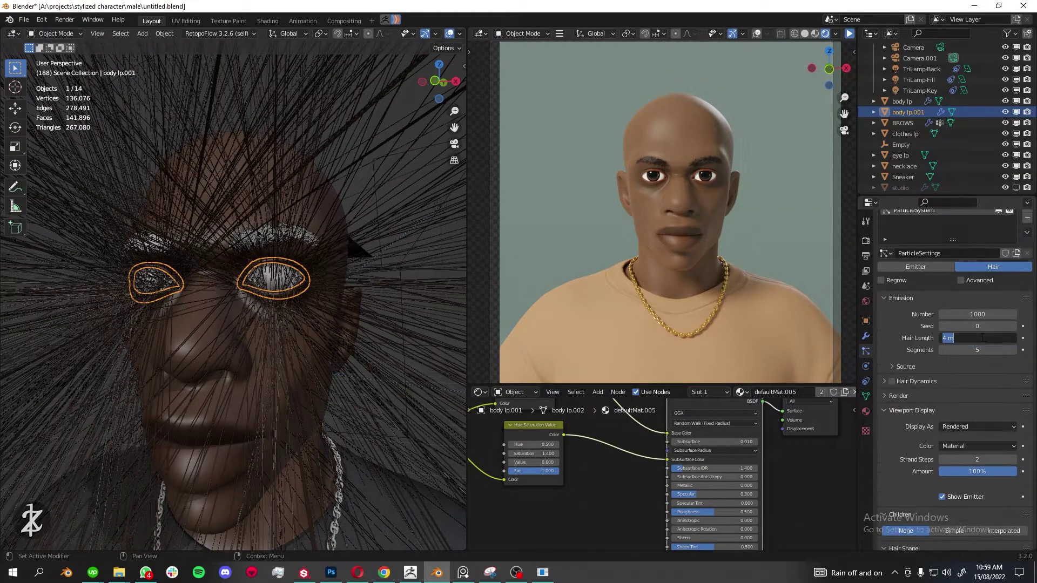
# - Set the hair strand count to 0, then enter Particle Edit mode
pyautogui.moveTo(857, 402); pyautogui.dragTo(872, 401)
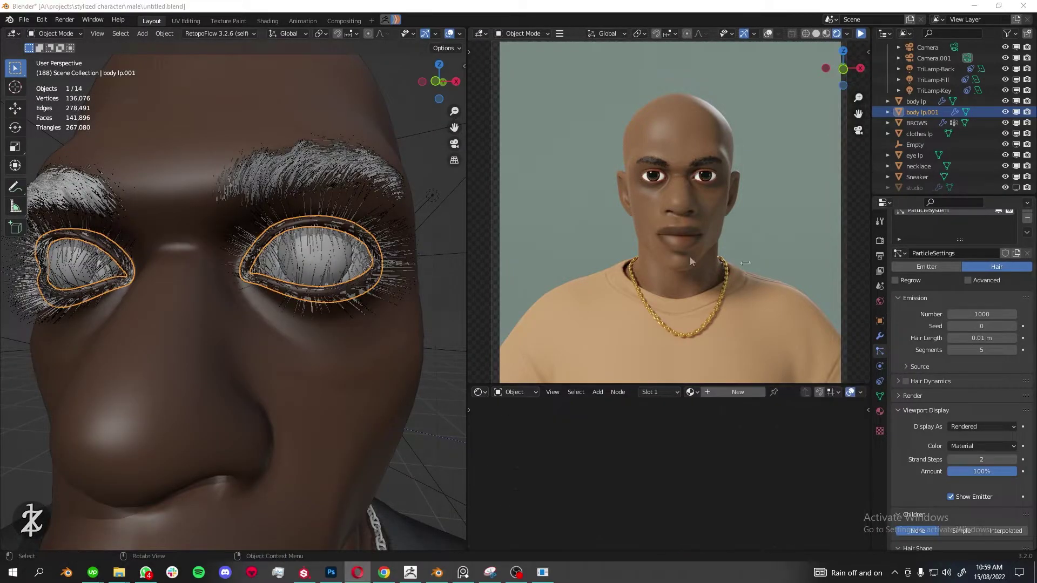
pyautogui.scroll(6, 310, 265)
pyautogui.scroll(3, 310, 265)
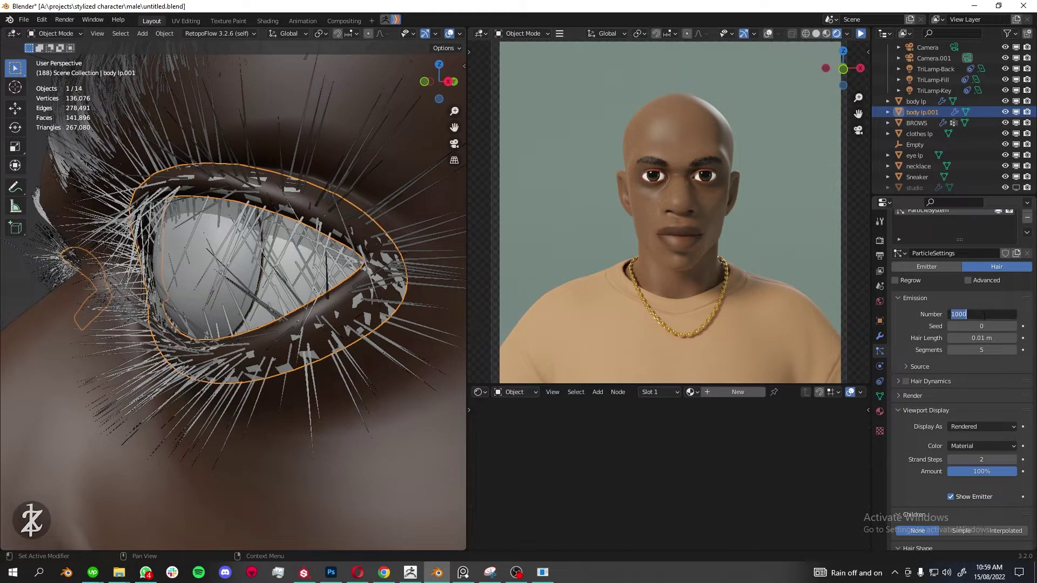
pyautogui.write('0')
pyautogui.press('Return')
pyautogui.scroll(-5, 232, 270)
pyautogui.click(54, 33)
pyautogui.click(70, 118)
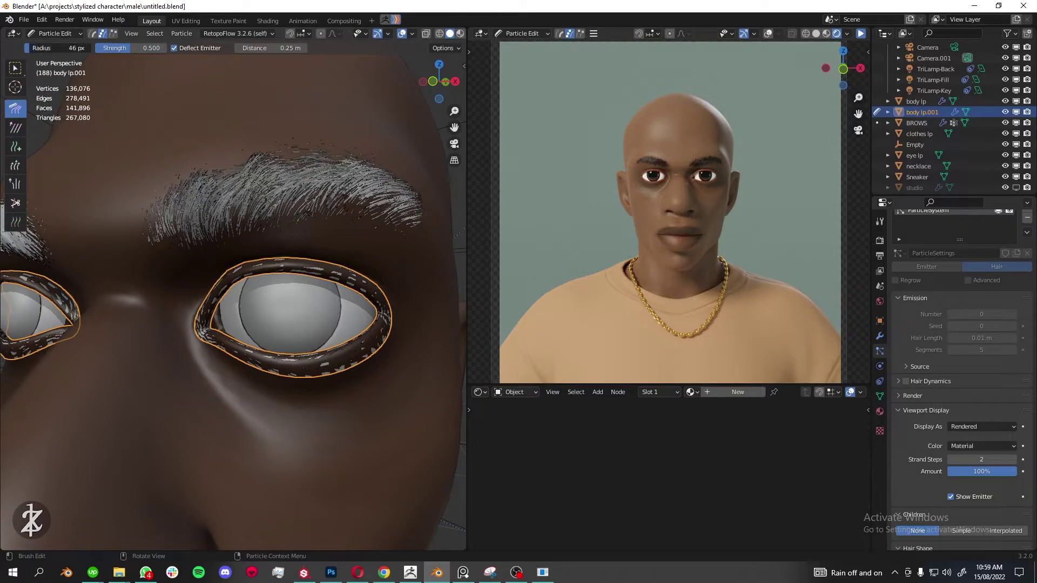
# - Resize the brush and add eyelash strands along the upper lid with the Add brush
pyautogui.moveTo(28, 47); pyautogui.dragTo(19, 48)
pyautogui.scroll(3, 274, 289)
pyautogui.scroll(2, 261, 224)
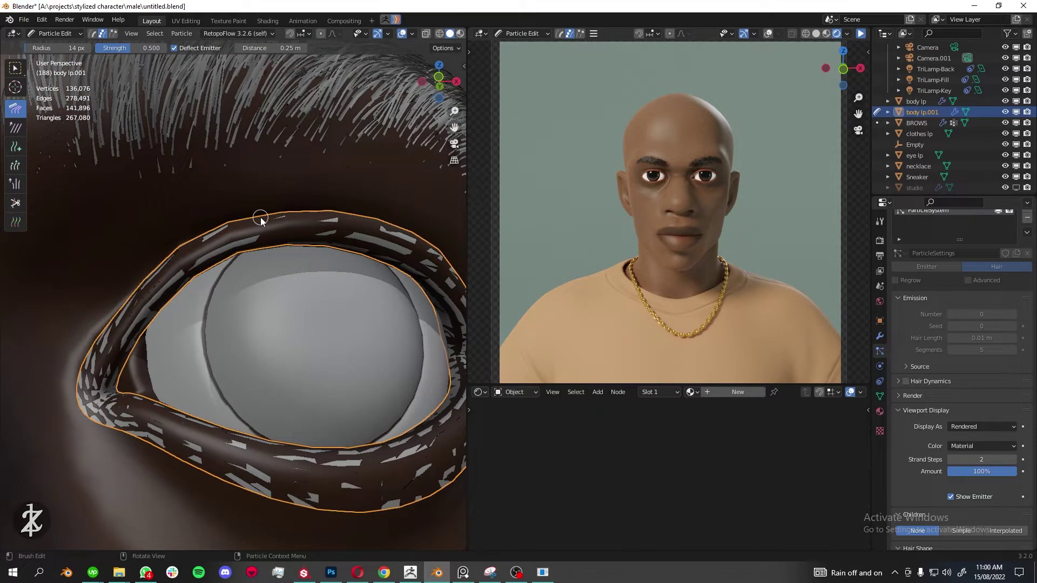
pyautogui.moveTo(200, 280); pyautogui.dragTo(135, 319, button='middle')
pyautogui.moveTo(148, 284); pyautogui.dragTo(210, 261, button='middle')
pyautogui.press('f')
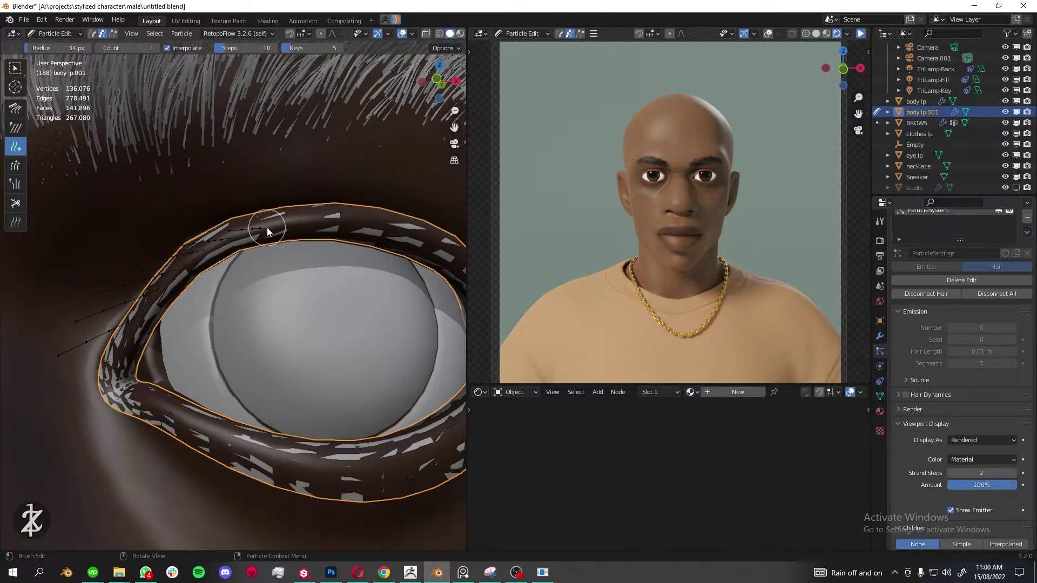
pyautogui.moveTo(266, 228); pyautogui.dragTo(270, 228, button='middle')
pyautogui.moveTo(468, 227); pyautogui.dragTo(630, 227)
# - Shape the lashes with Comb and Length brushes, and turn off Interpolate
pyautogui.moveTo(272, 228)
pyautogui.mouseDown(button='middle')
pyautogui.moveTo(413, 210)
pyautogui.moveTo(437, 259)
pyautogui.moveTo(433, 162)
pyautogui.mouseUp(button='middle')
pyautogui.scroll(-5, 436, 258)
pyautogui.click(16, 108)
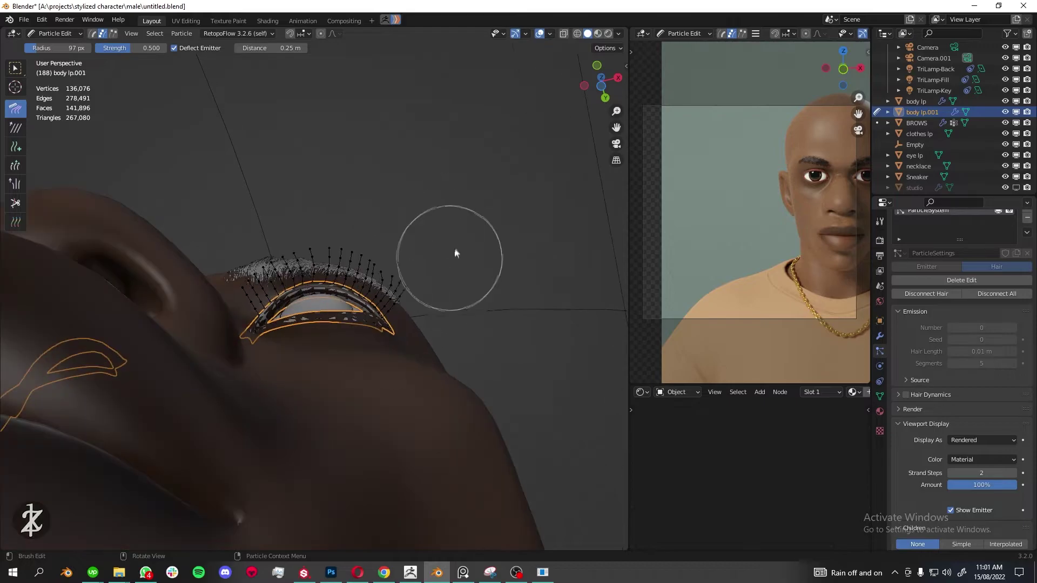
pyautogui.moveTo(455, 247)
pyautogui.mouseDown(button='middle')
pyautogui.moveTo(341, 238)
pyautogui.moveTo(453, 174)
pyautogui.moveTo(394, 209)
pyautogui.moveTo(285, 175)
pyautogui.moveTo(347, 194)
pyautogui.moveTo(220, 273)
pyautogui.moveTo(233, 232)
pyautogui.moveTo(205, 163)
pyautogui.moveTo(112, 254)
pyautogui.mouseUp(button='middle')
pyautogui.press('l')
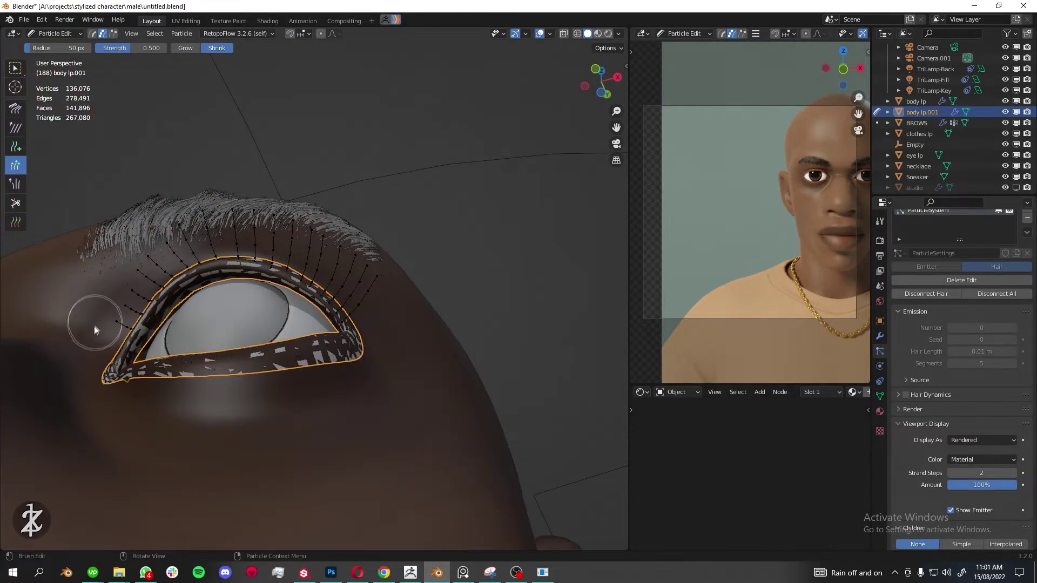
pyautogui.moveTo(95, 330)
pyautogui.mouseDown(button='middle')
pyautogui.moveTo(317, 232)
pyautogui.moveTo(114, 355)
pyautogui.moveTo(212, 293)
pyautogui.mouseUp(button='middle')
pyautogui.scroll(-3, 317, 233)
pyautogui.scroll(2, 266, 232)
pyautogui.scroll(3, 115, 355)
pyautogui.click(167, 48)
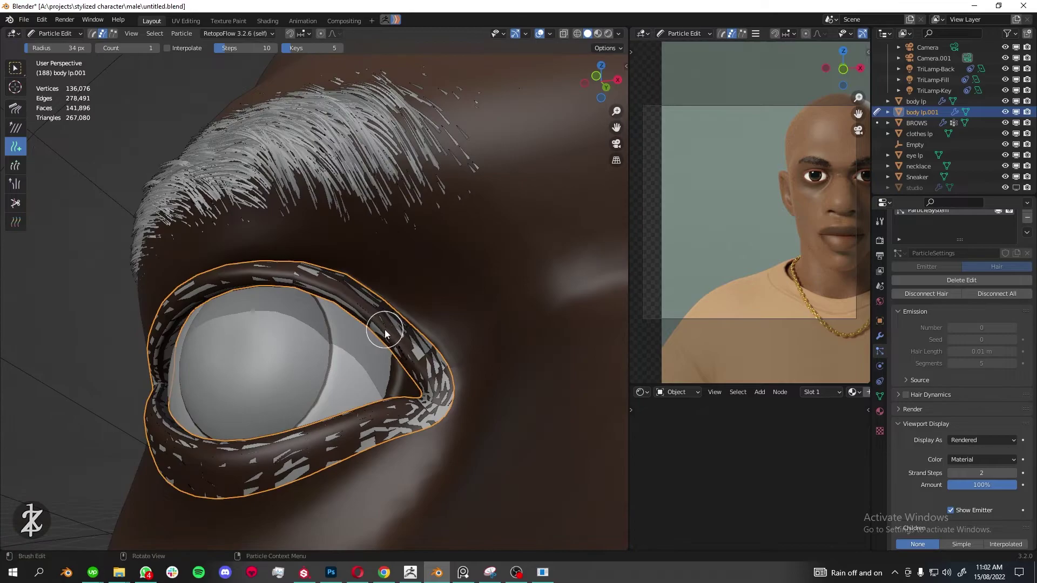
pyautogui.scroll(2, 309, 303)
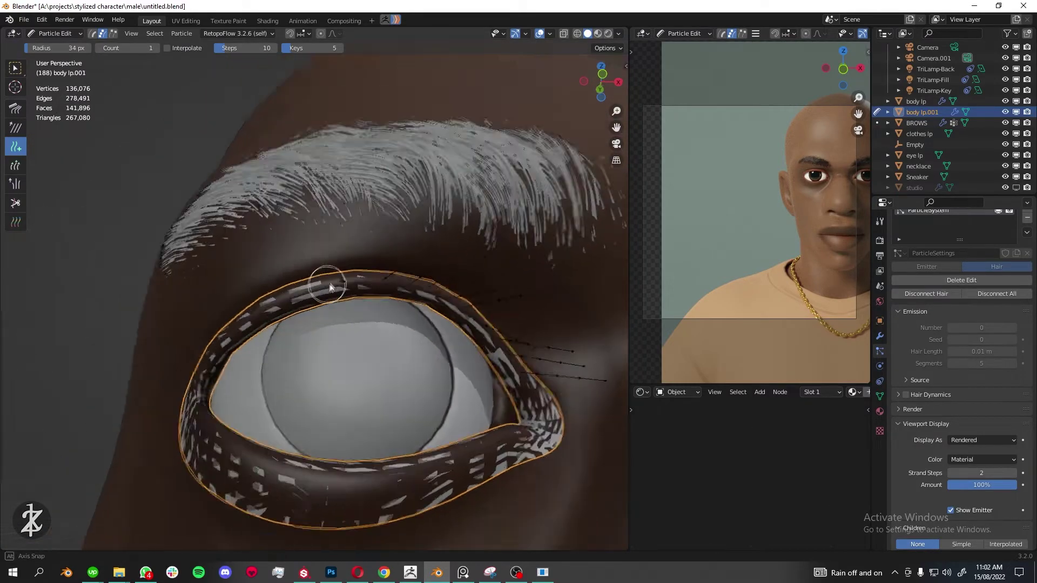